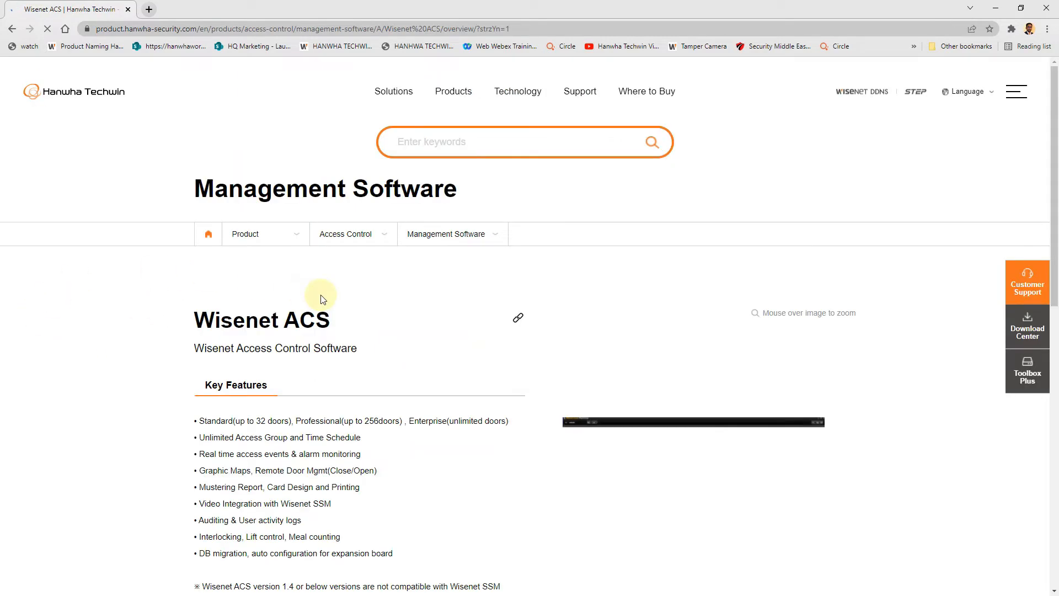
- Download Software_Wisenet ACS_210310_Common_v2.0.0.zip from the product's Software downloads
{"action": "scroll", "coordinate": [502, 283], "scroll_direction": "down", "scroll_amount": 6}
{"action": "scroll", "coordinate": [501, 284], "scroll_direction": "down", "scroll_amount": 3}
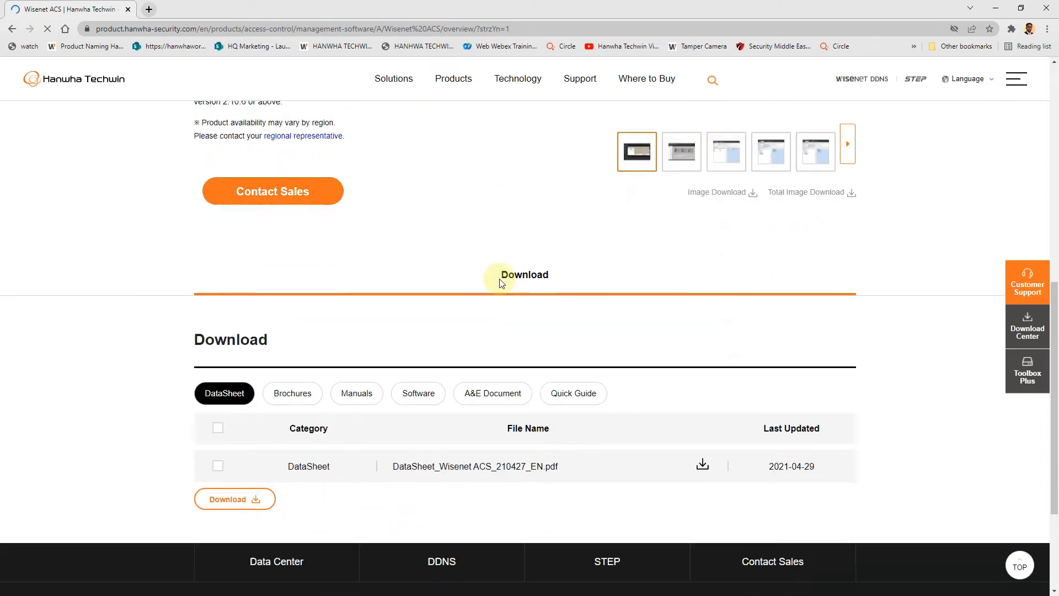
{"action": "left_click", "coordinate": [418, 344]}
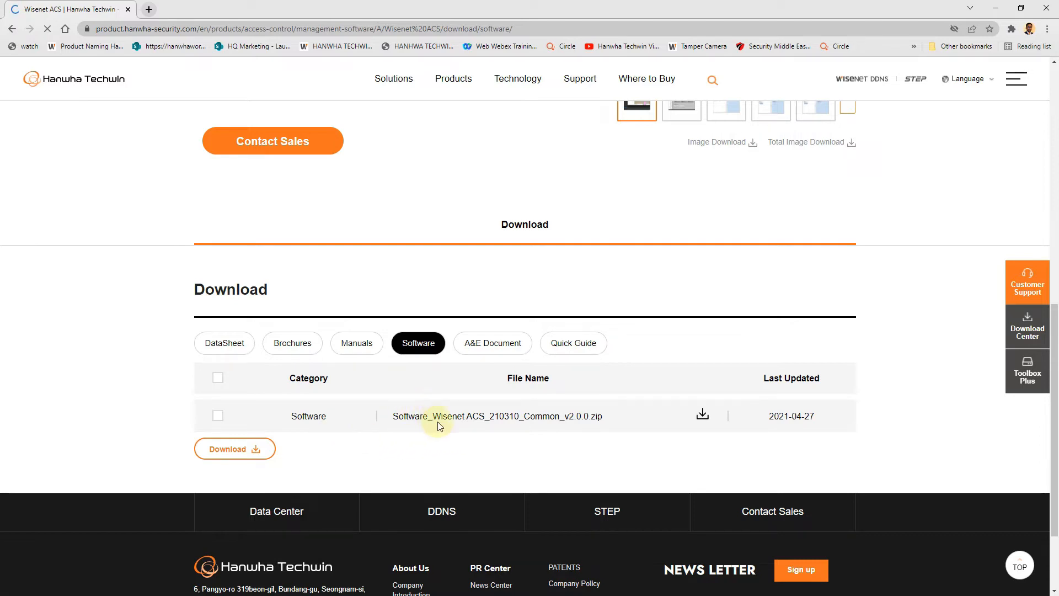
{"action": "left_click", "coordinate": [435, 423]}
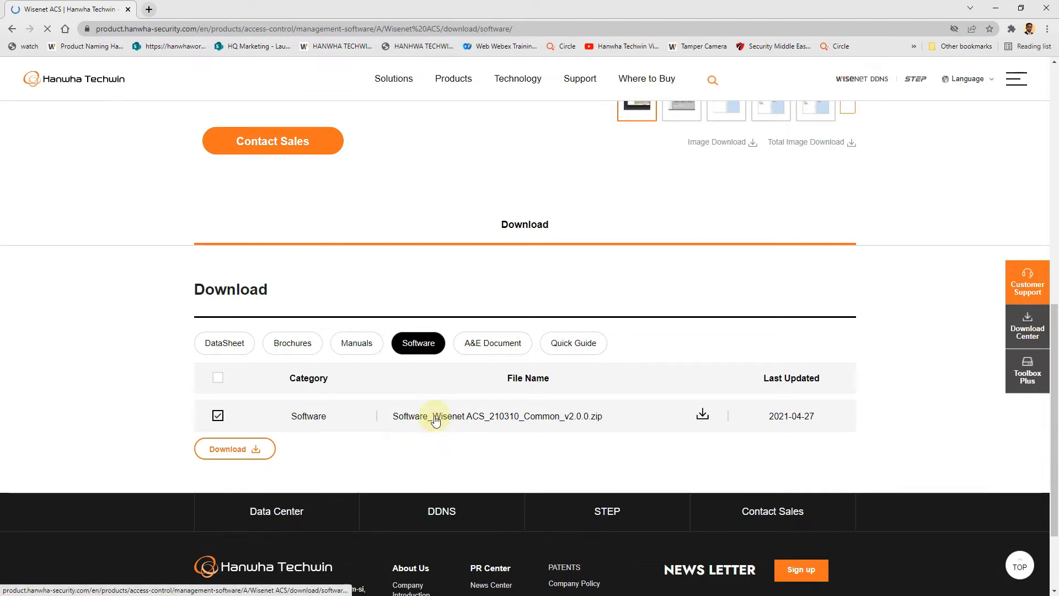
{"action": "left_click", "coordinate": [435, 418]}
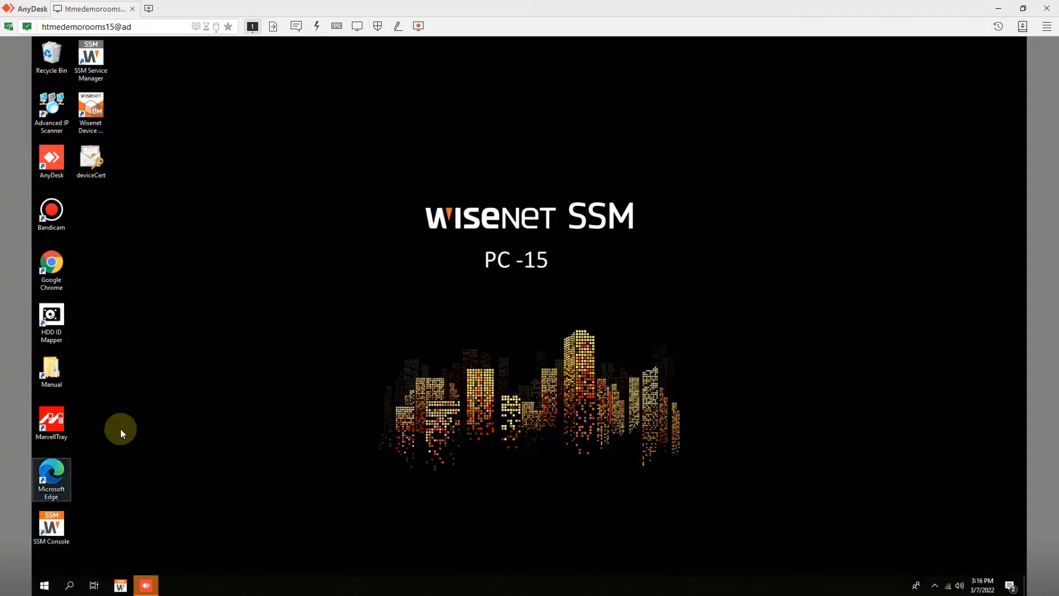
- Launch the Wisenet_ACS installer from the Downloads folder
{"action": "double_click", "coordinate": [52, 366]}
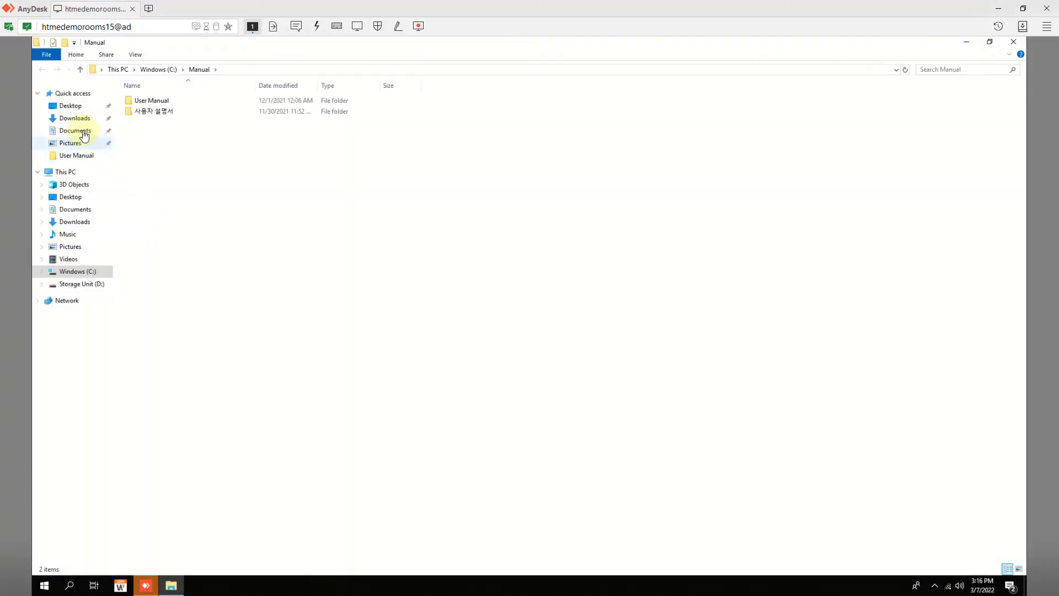
{"action": "left_click", "coordinate": [73, 118]}
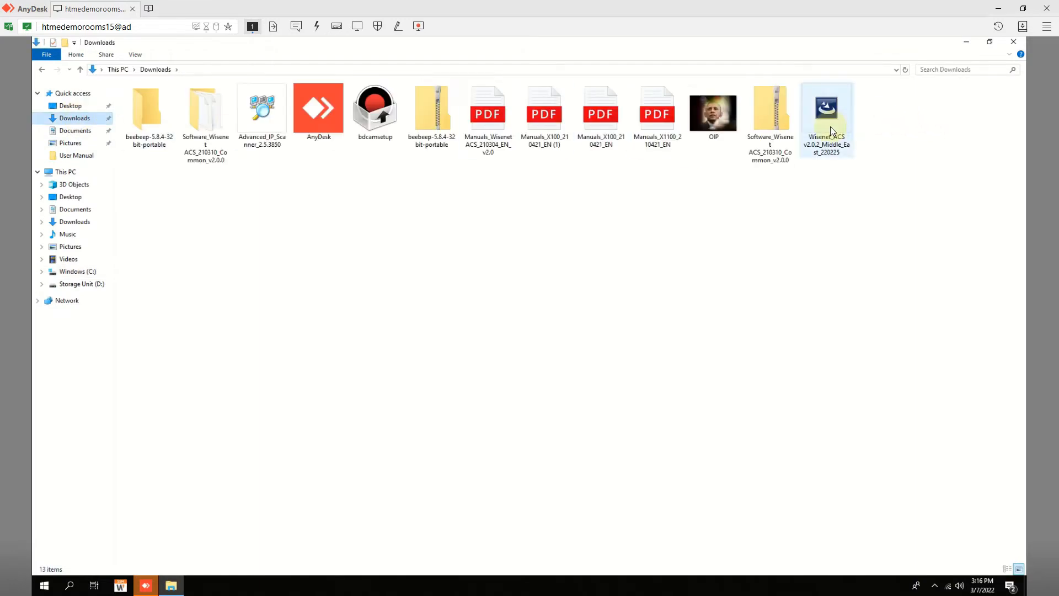
{"action": "double_click", "coordinate": [836, 127]}
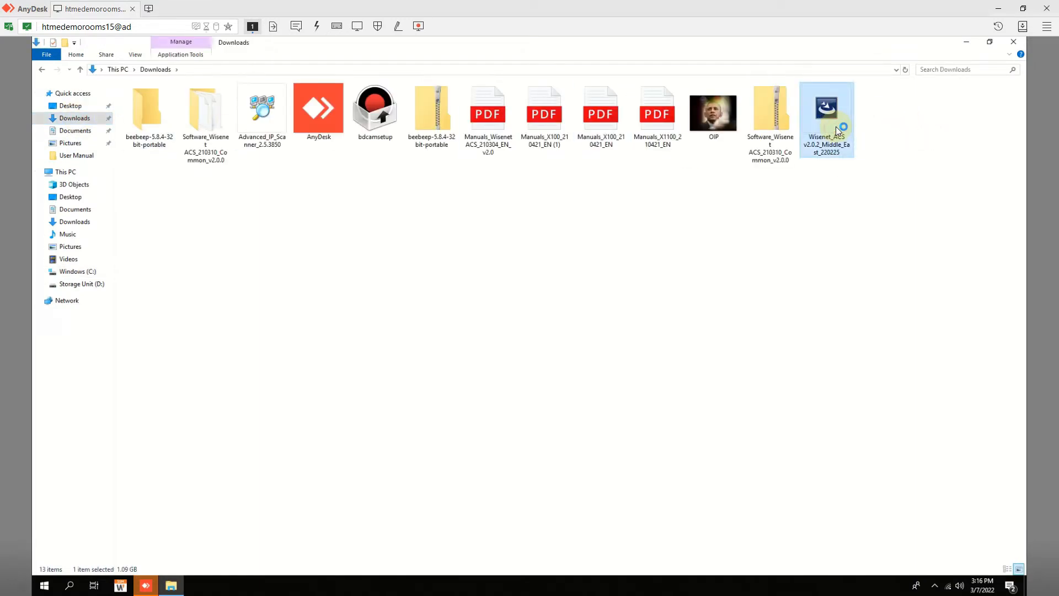
{"action": "left_click", "coordinate": [962, 43]}
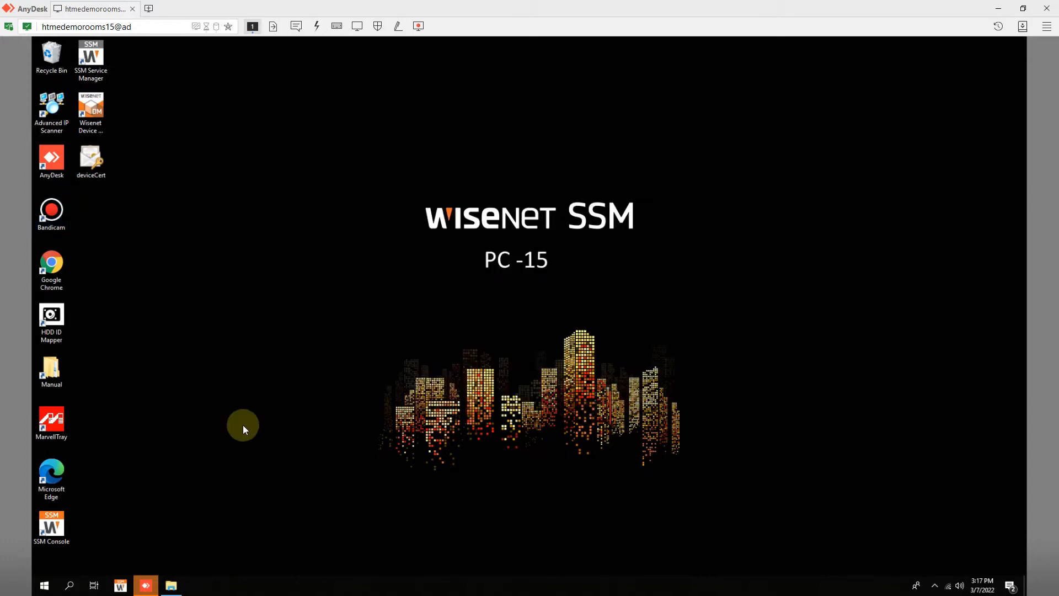
- Relaunch the Wisenet_ACS installer with administrator rights and minimize Explorer
{"action": "left_click", "coordinate": [174, 587]}
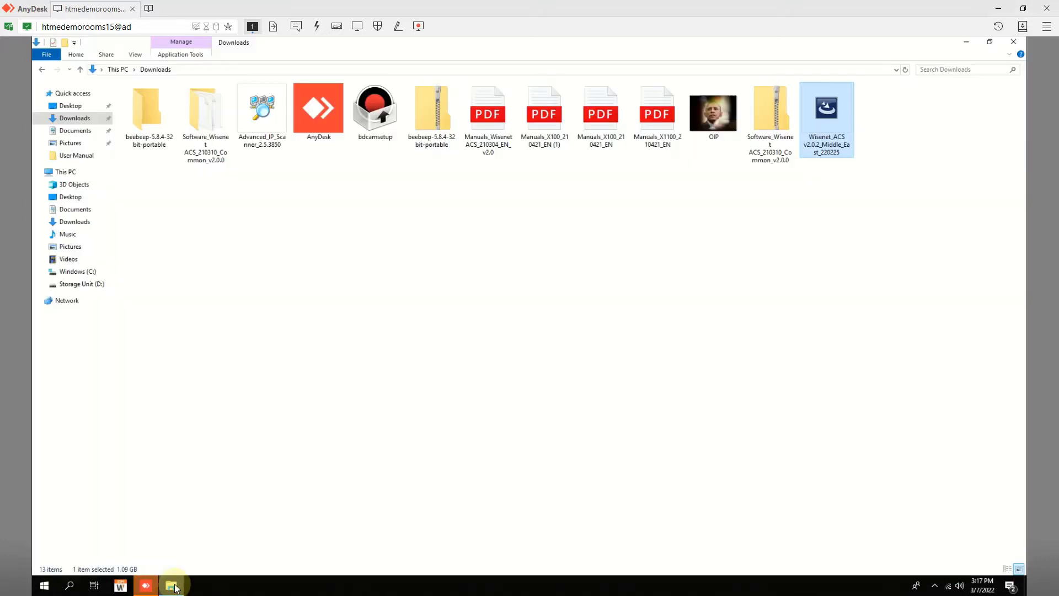
{"action": "left_click", "coordinate": [670, 319]}
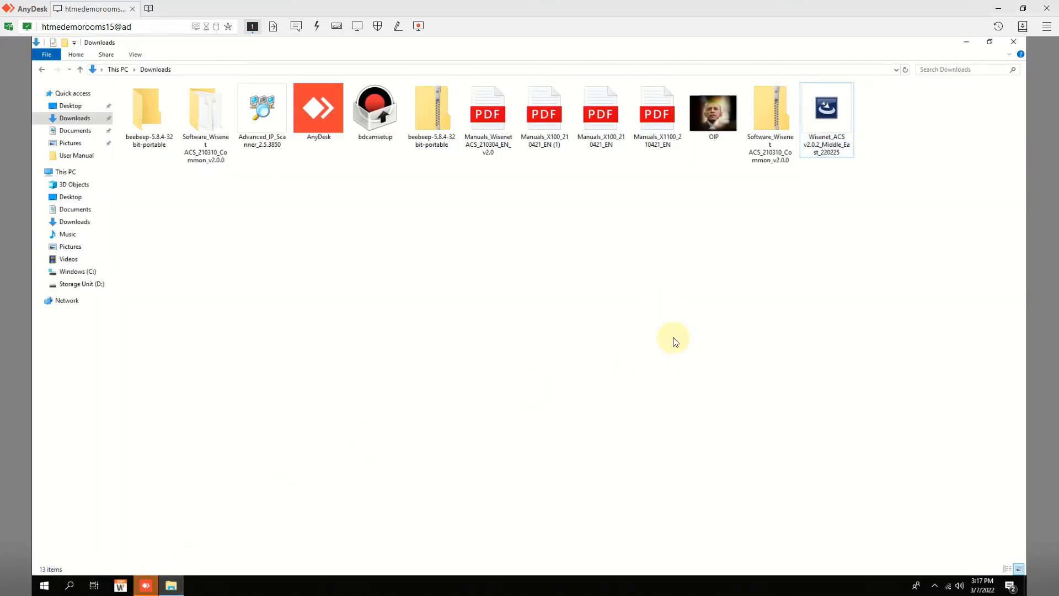
{"action": "right_click", "coordinate": [832, 118]}
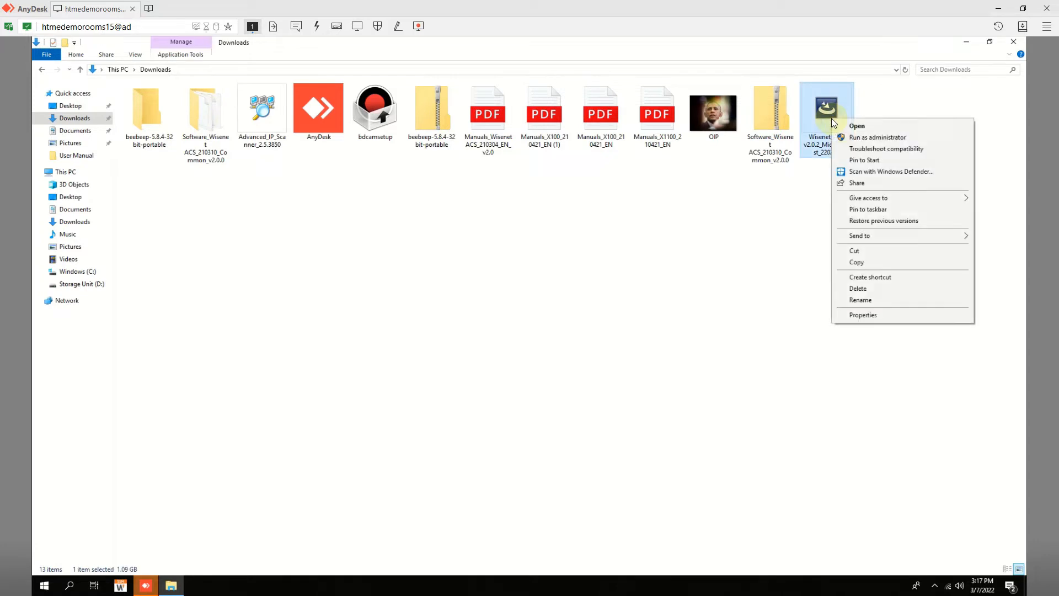
{"action": "left_click", "coordinate": [861, 140]}
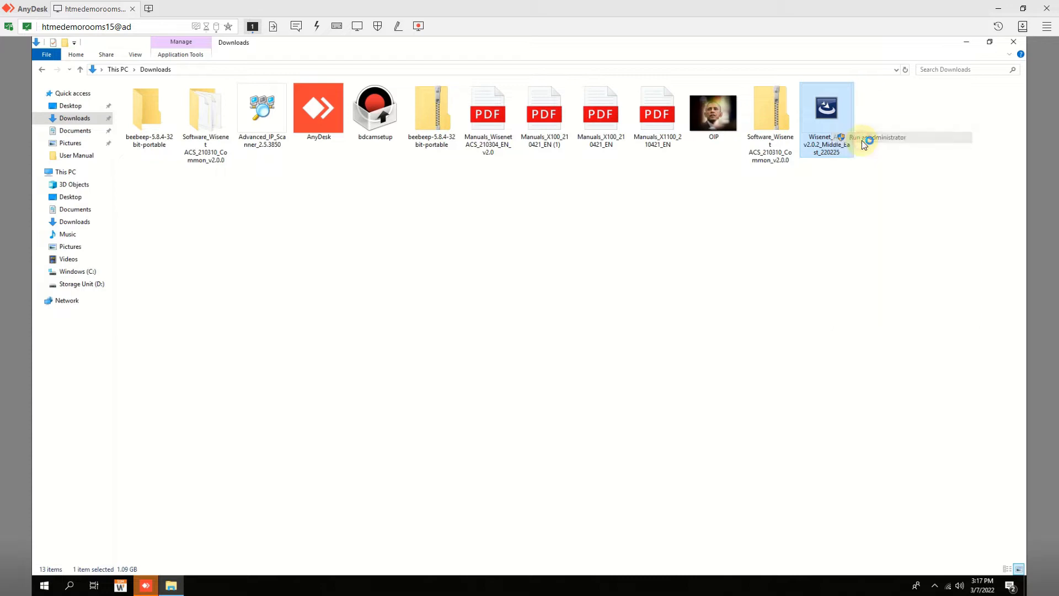
{"action": "left_click", "coordinate": [963, 42]}
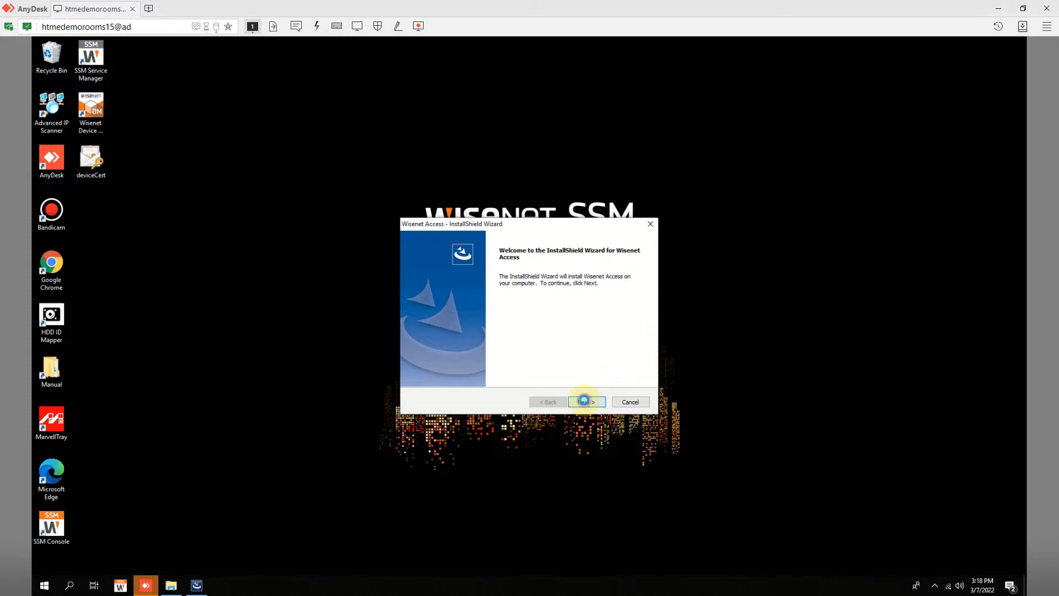
- Accept the Wisenet Access licence agreement
{"action": "left_click", "coordinate": [588, 403]}
{"action": "left_click", "coordinate": [525, 364]}
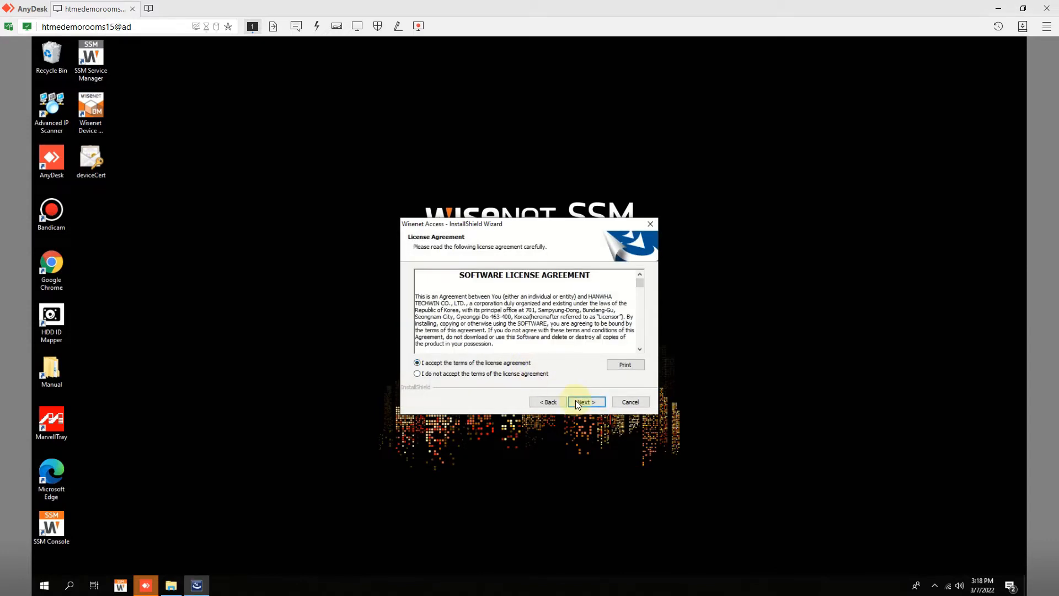
{"action": "left_click", "coordinate": [580, 402]}
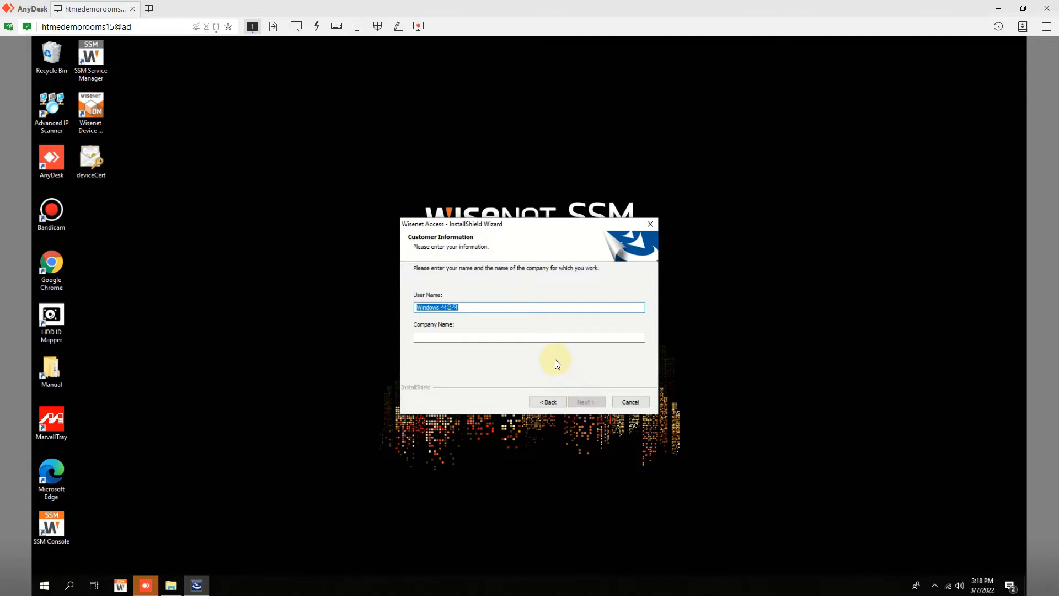
- Register user Wisenet1 at company HanwhaTechwin and choose the Custom setup type
{"action": "type", "text": "Wisenet"}
{"action": "key", "text": "Tab"}
{"action": "left_click", "coordinate": [485, 308]}
{"action": "type", "text": "1"}
{"action": "left_click", "coordinate": [479, 335]}
{"action": "type", "text": "HanwhaTechwin"}
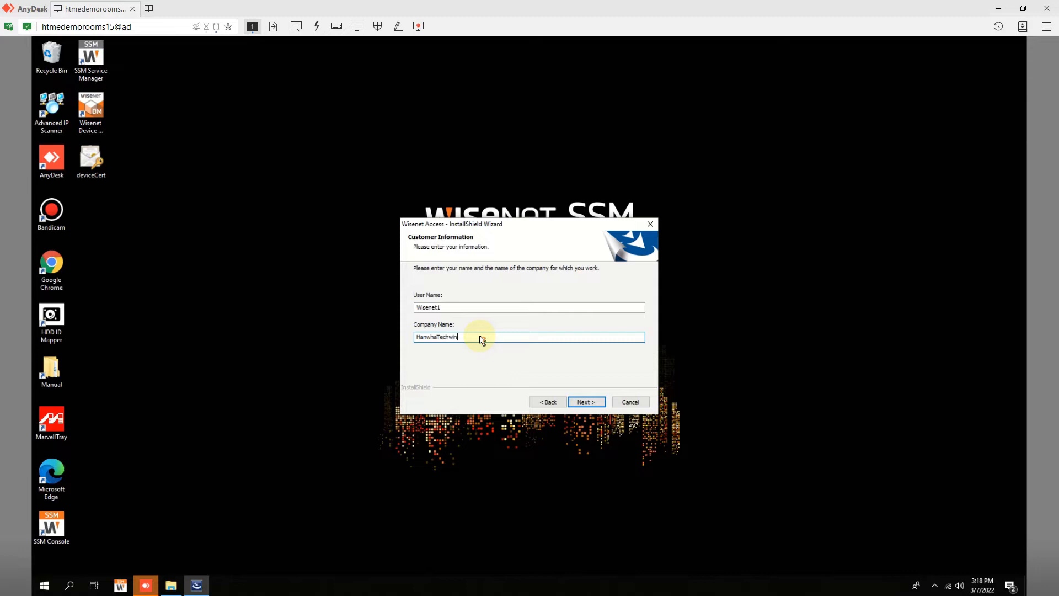
{"action": "left_click", "coordinate": [578, 401]}
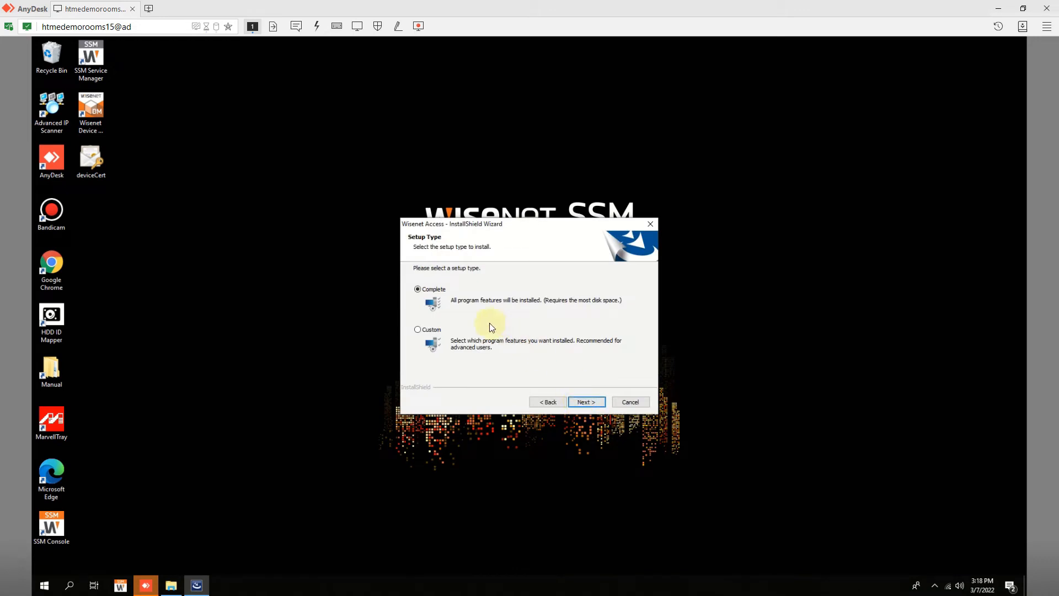
{"action": "left_click", "coordinate": [418, 327]}
{"action": "left_click", "coordinate": [583, 400]}
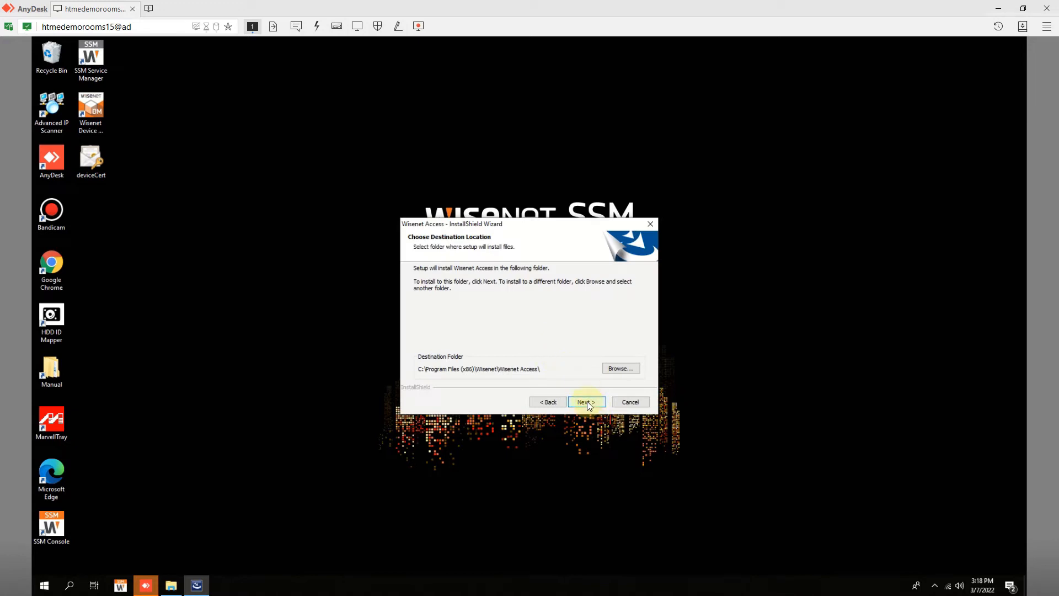
- Keep the default folder and all features, and confirm overwriting the existing WACS database
{"action": "left_click", "coordinate": [587, 401]}
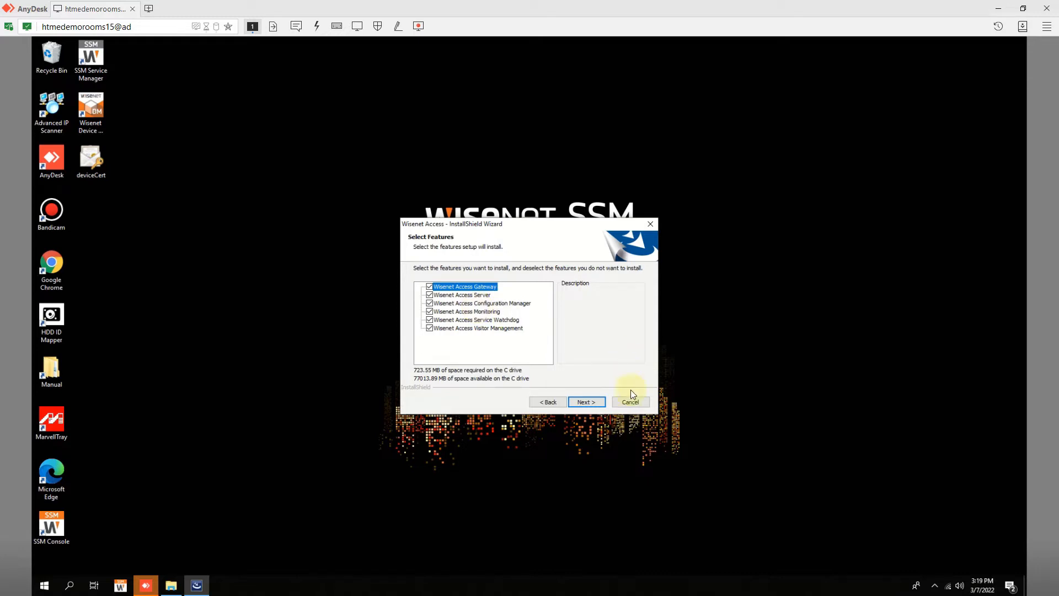
{"action": "left_click", "coordinate": [587, 401]}
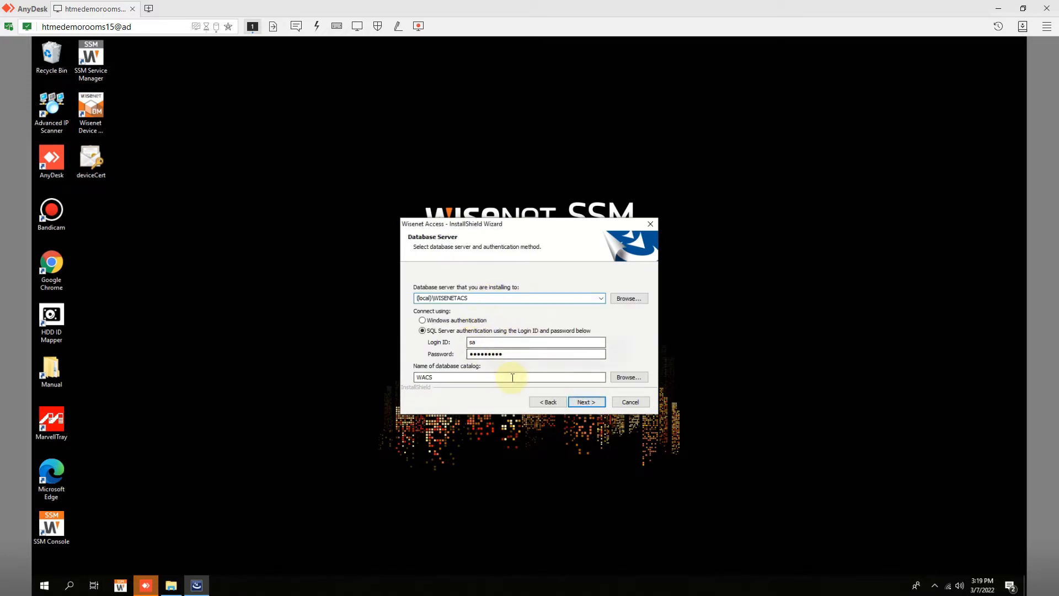
{"action": "left_click", "coordinate": [584, 402]}
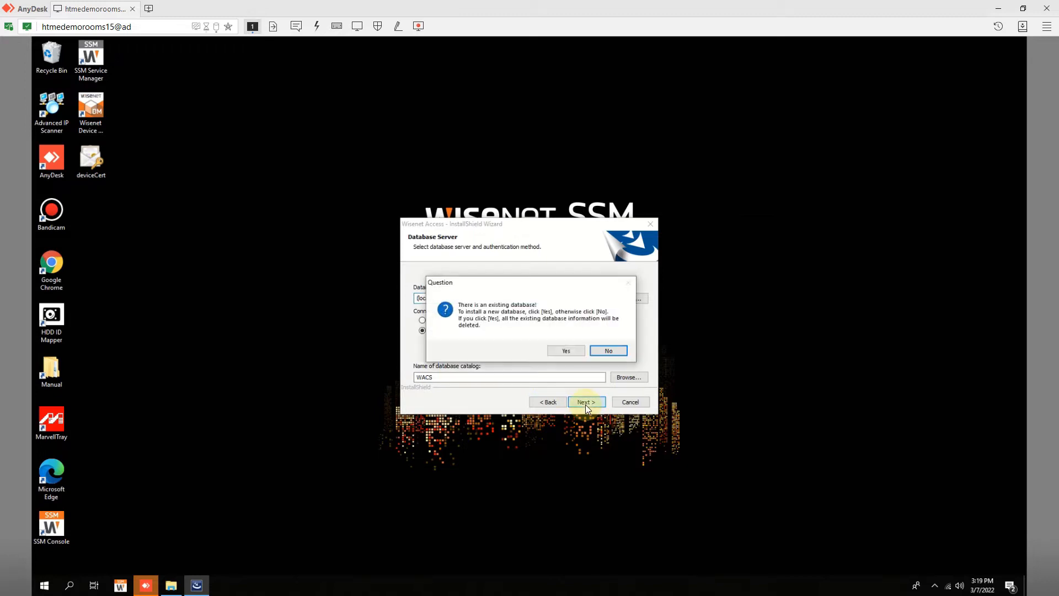
{"action": "left_click", "coordinate": [575, 353]}
{"action": "left_click", "coordinate": [564, 354]}
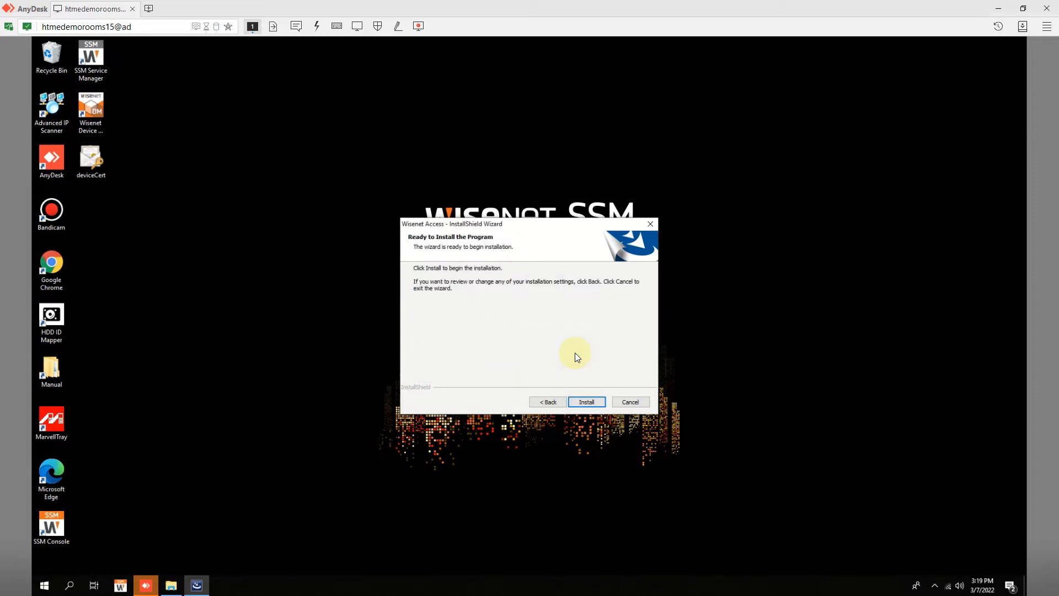
- Install Wisenet Access and wait until the ACS TS Setup Type page appears
{"action": "left_click", "coordinate": [595, 403]}
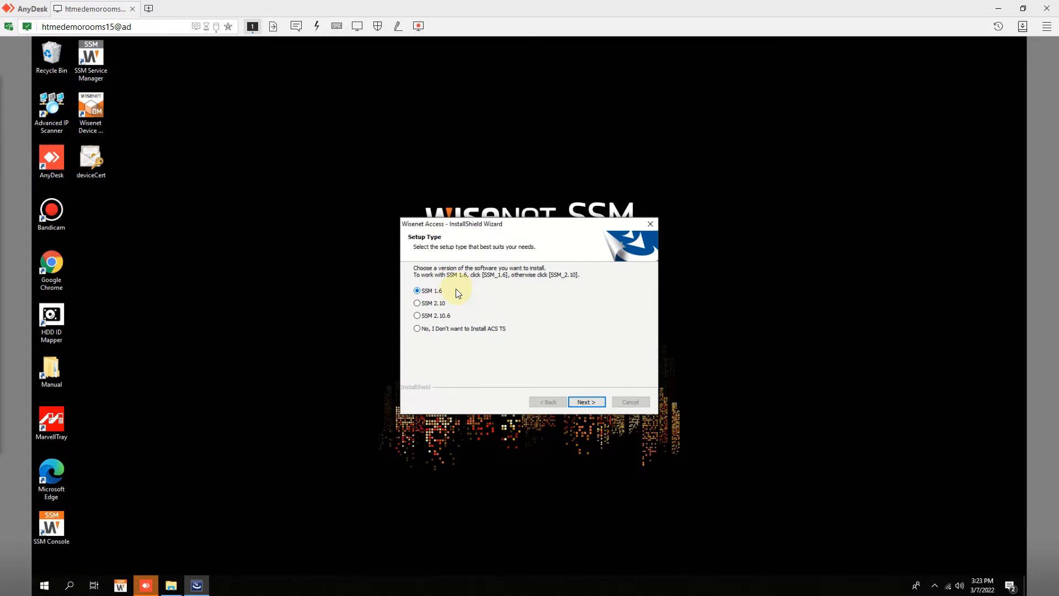
- Choose SSM 2.10.6 as the ACS TS target version and continue
{"action": "left_click", "coordinate": [431, 317]}
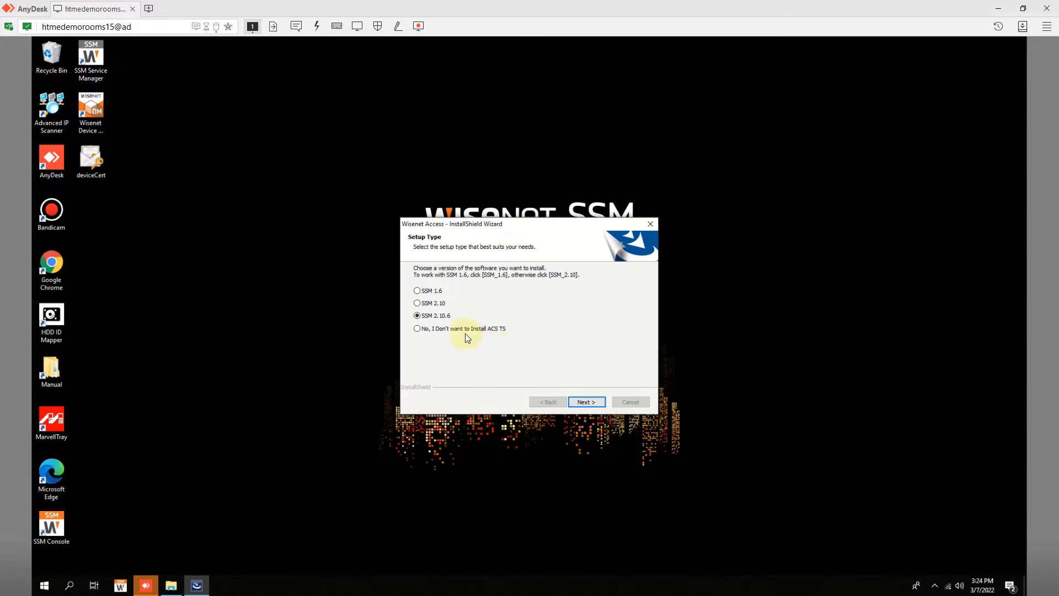
{"action": "left_click", "coordinate": [587, 403]}
- Install and finish the Transaction Server, then start the ACS TS install for SSM 2.10.6
{"action": "left_click", "coordinate": [196, 586]}
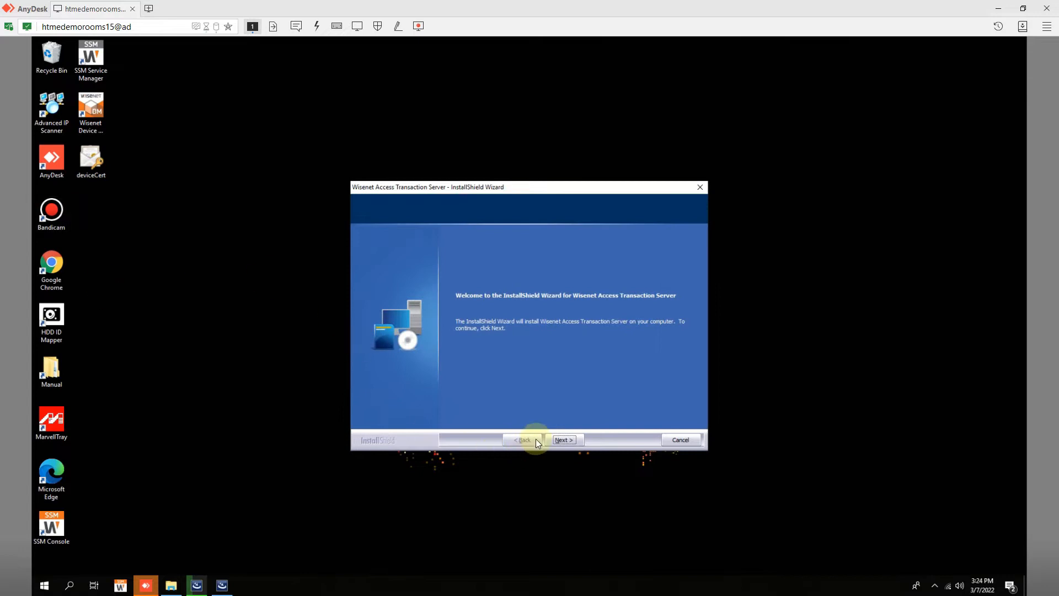
{"action": "left_click", "coordinate": [564, 439]}
{"action": "left_click", "coordinate": [564, 439]}
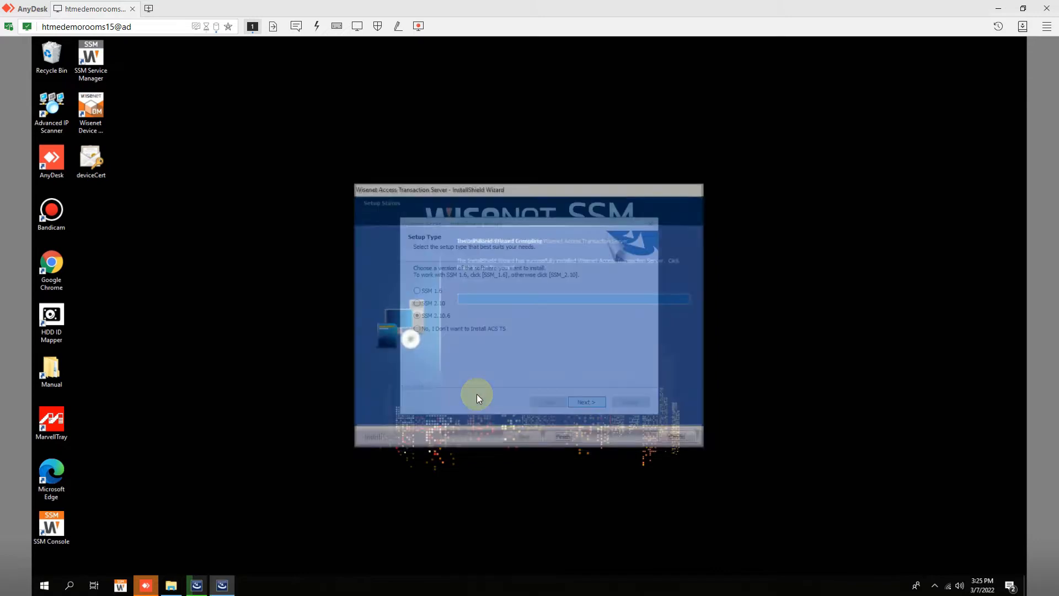
{"action": "left_click", "coordinate": [565, 439]}
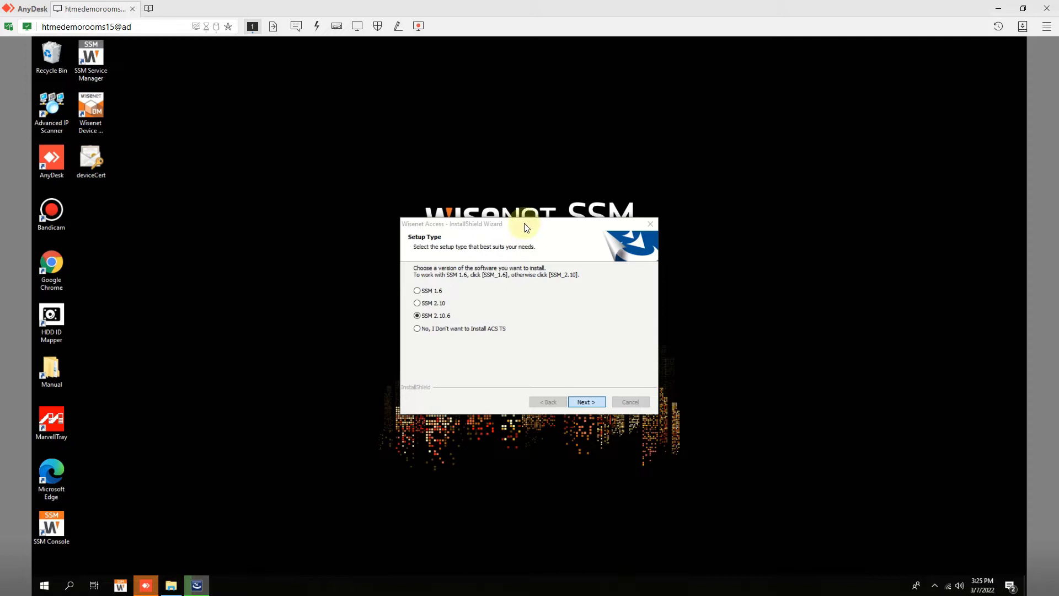
{"action": "key", "text": "Return"}
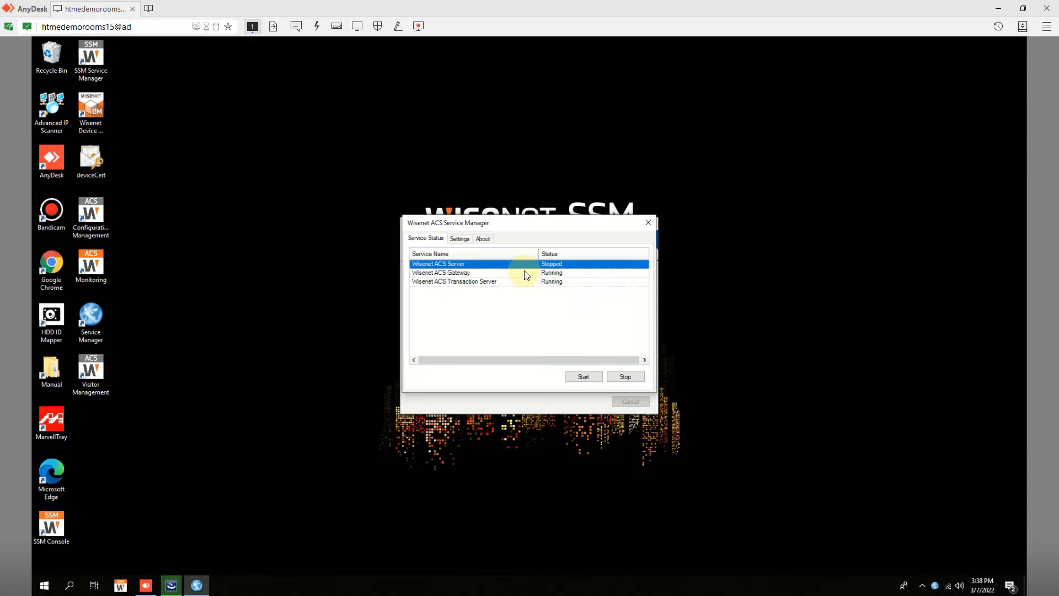
- Open the Service Manager settings and select the 127.0.0.1 server address
{"action": "left_click", "coordinate": [497, 272]}
{"action": "left_click", "coordinate": [508, 282]}
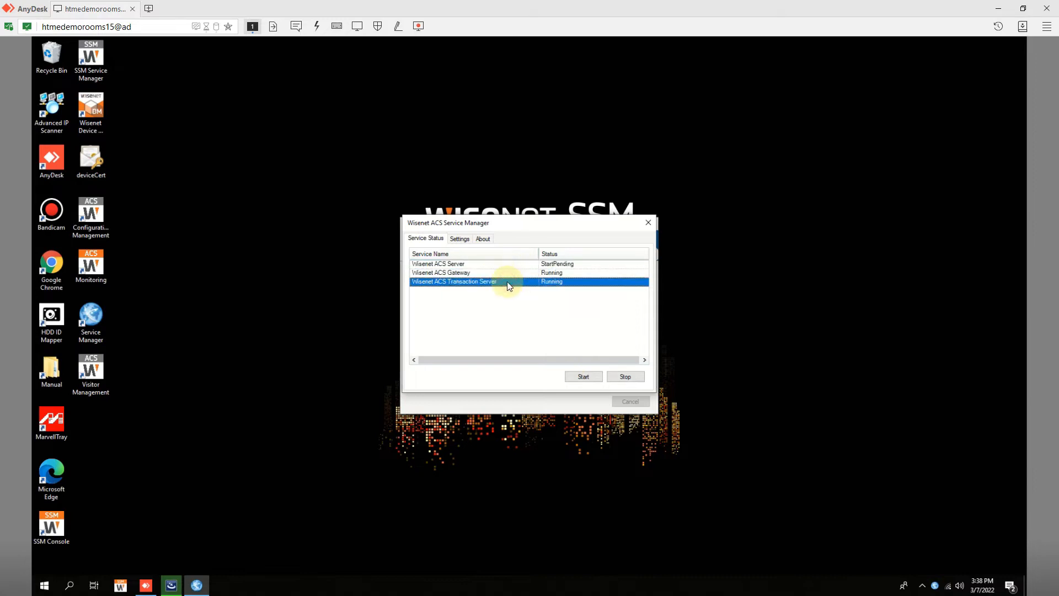
{"action": "left_click", "coordinate": [460, 239]}
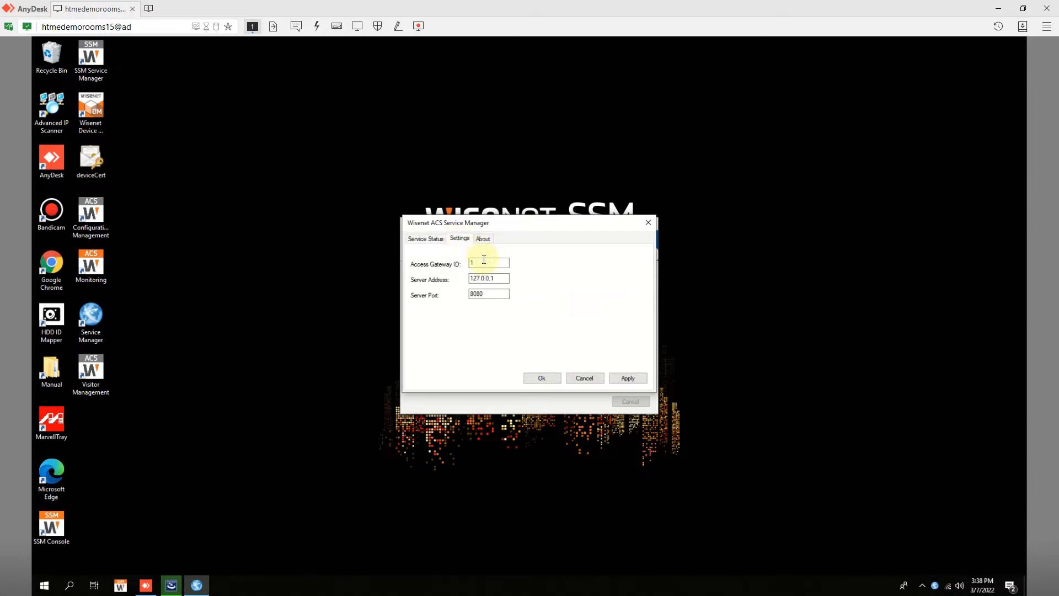
{"action": "left_click_drag", "start_coordinate": [499, 278], "coordinate": [439, 282]}
- Confirm Ethernet 3's IPv4 address is 192.168.1.15, then close the adapter windows
{"action": "right_click", "coordinate": [951, 588]}
{"action": "left_click", "coordinate": [941, 574]}
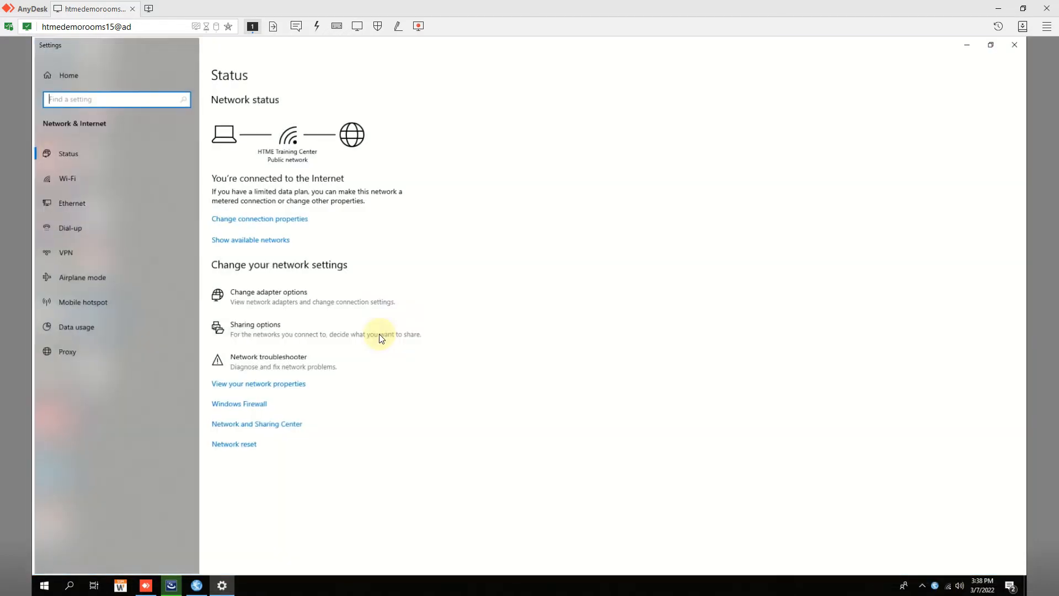
{"action": "left_click", "coordinate": [280, 292]}
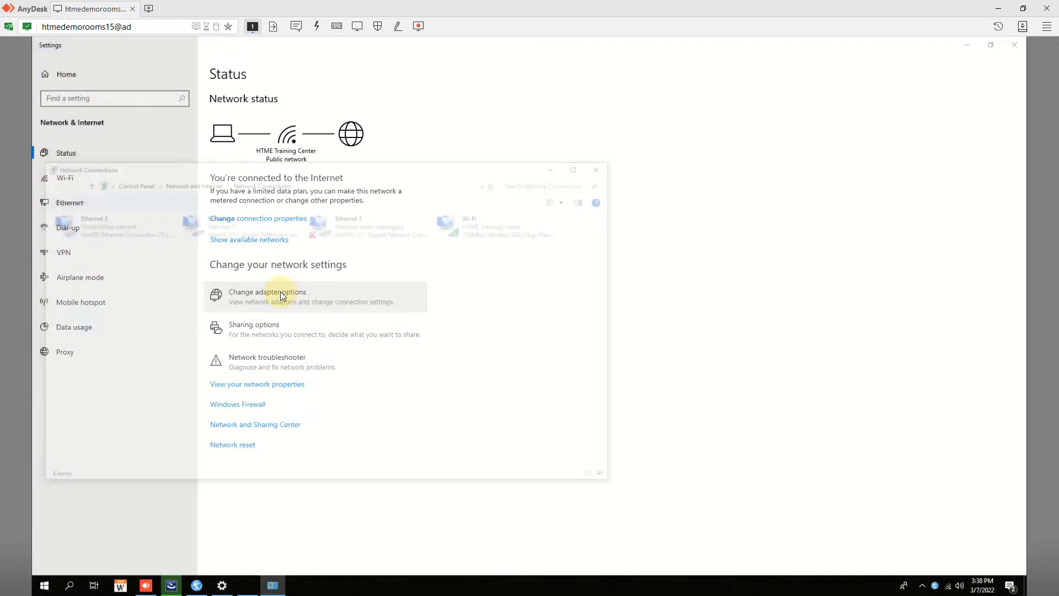
{"action": "double_click", "coordinate": [88, 224]}
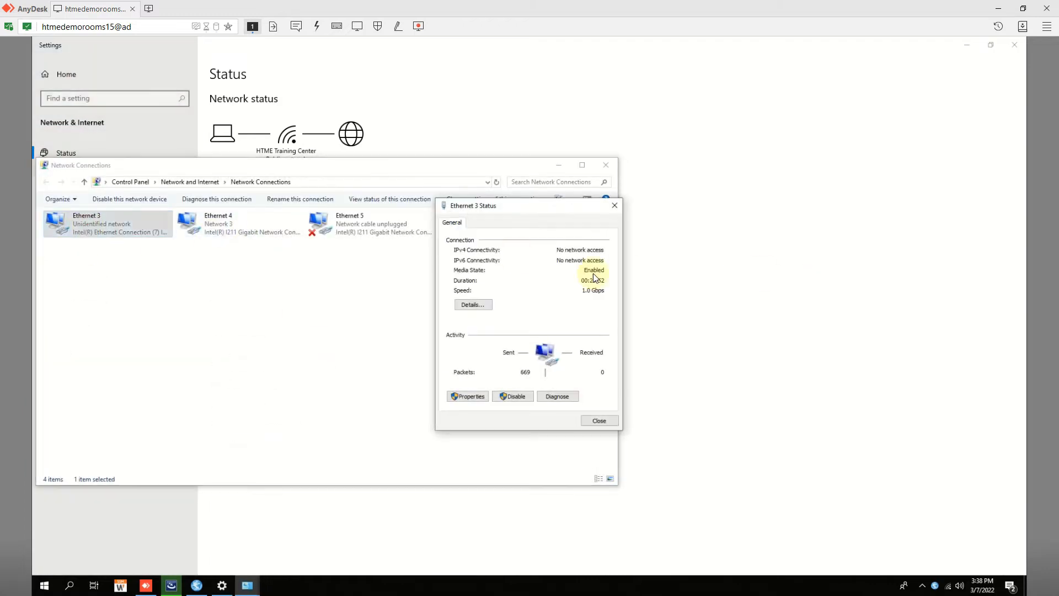
{"action": "left_click", "coordinate": [485, 305]}
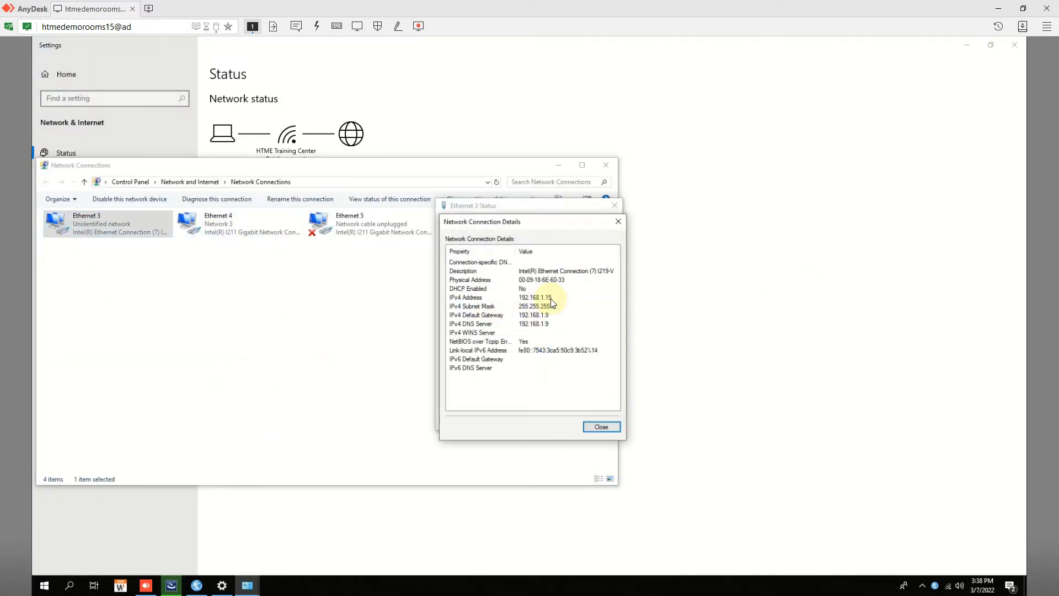
{"action": "left_click", "coordinate": [617, 222]}
{"action": "left_click", "coordinate": [612, 204]}
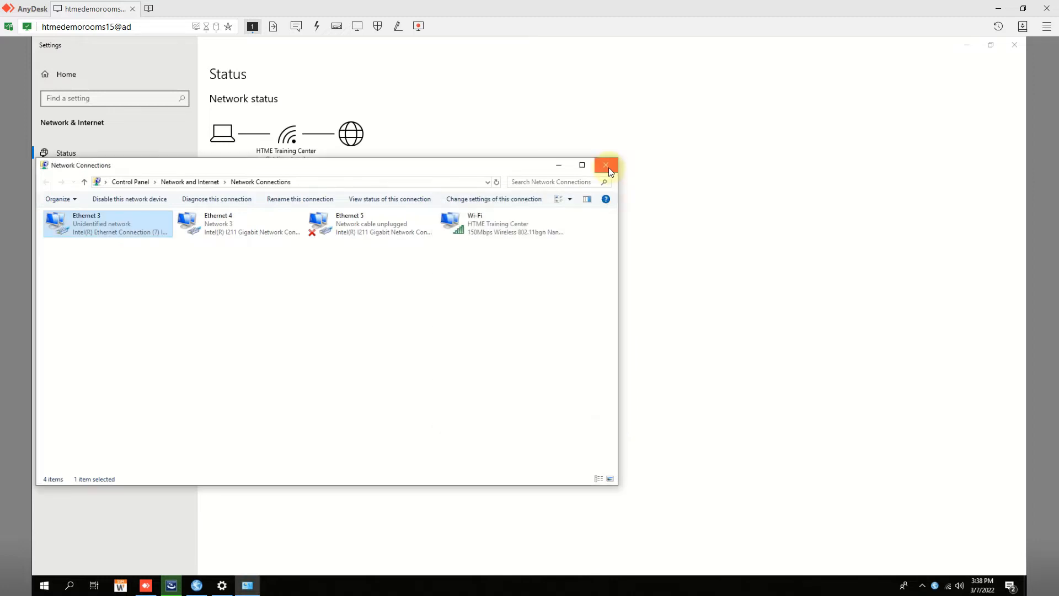
{"action": "left_click", "coordinate": [607, 165]}
- Change the server address to 192.168.1.15, apply it, and finish the Wisenet Access installer
{"action": "left_click", "coordinate": [1016, 44]}
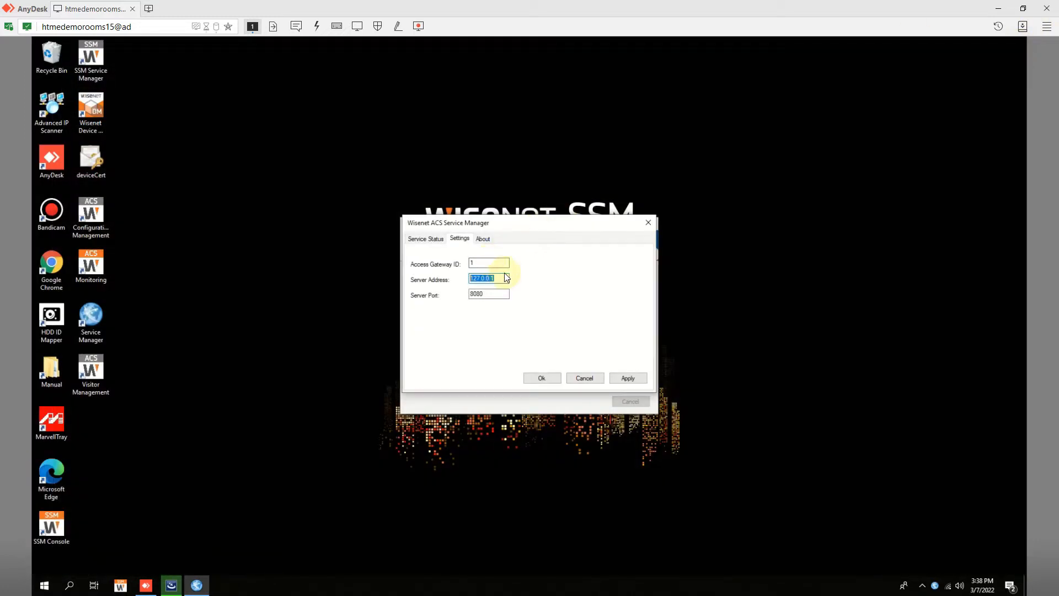
{"action": "type", "text": "192.168.1.15"}
{"action": "left_click", "coordinate": [624, 375]}
{"action": "left_click", "coordinate": [544, 376]}
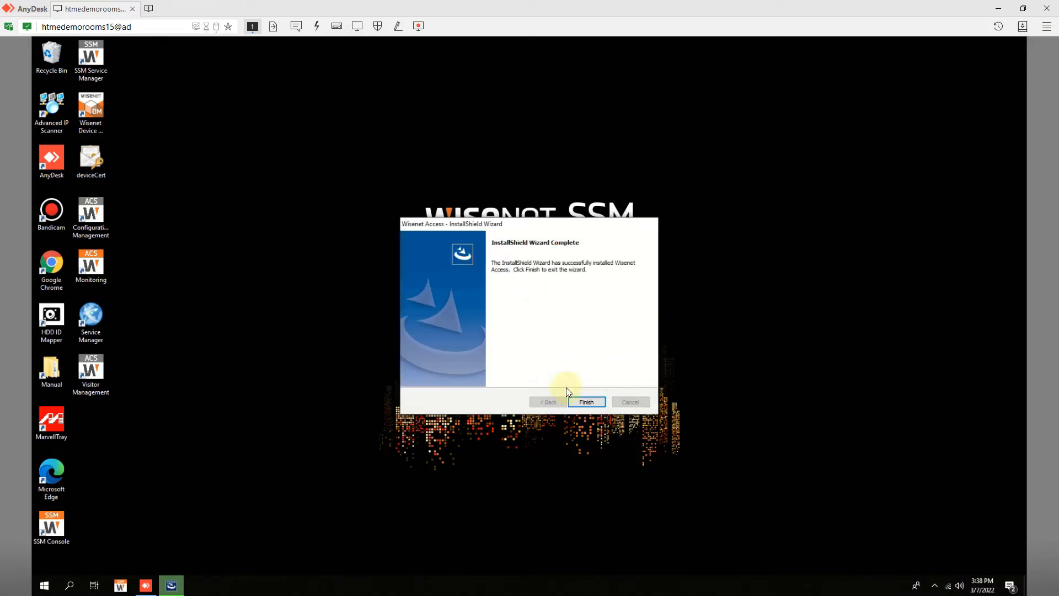
{"action": "left_click", "coordinate": [587, 402]}
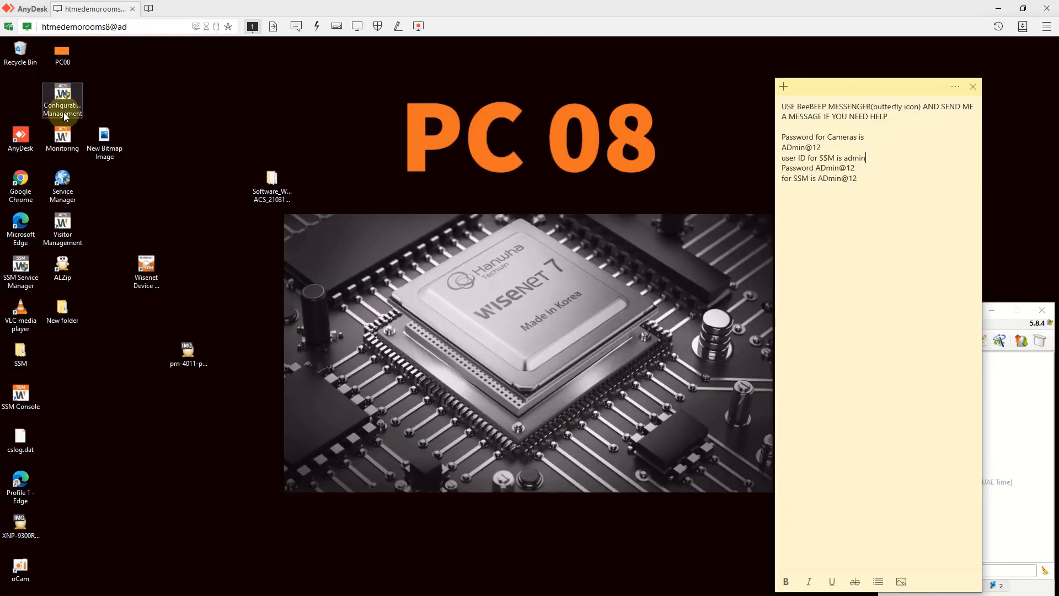
- Launch ACS Configuration Management and open its server settings, selecting the Host value 127.0.0.1
{"action": "left_click", "coordinate": [64, 115]}
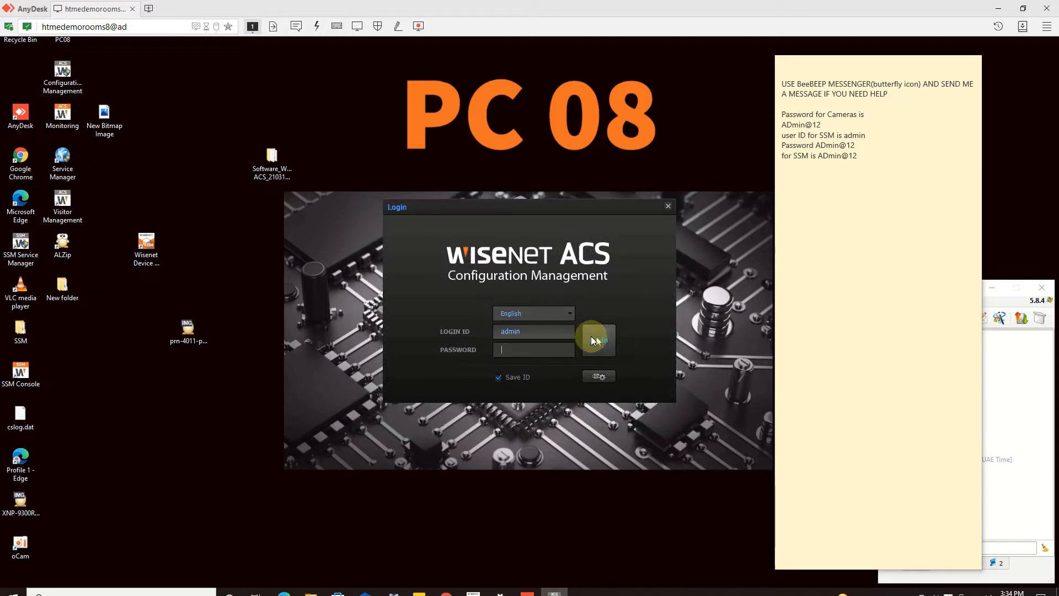
{"action": "left_click", "coordinate": [592, 378]}
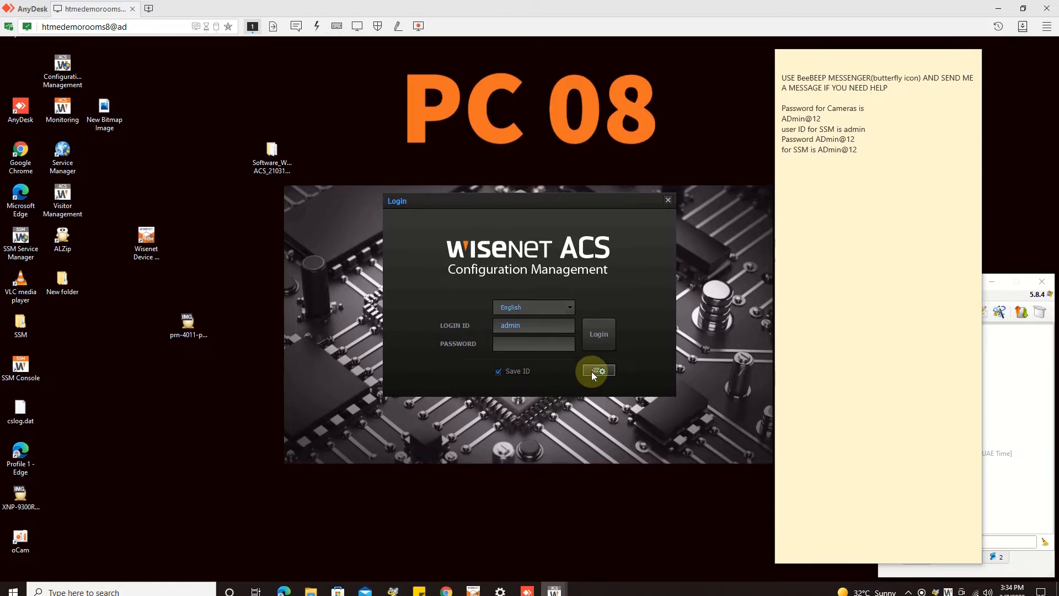
{"action": "left_click", "coordinate": [507, 294]}
{"action": "double_click", "coordinate": [506, 294]}
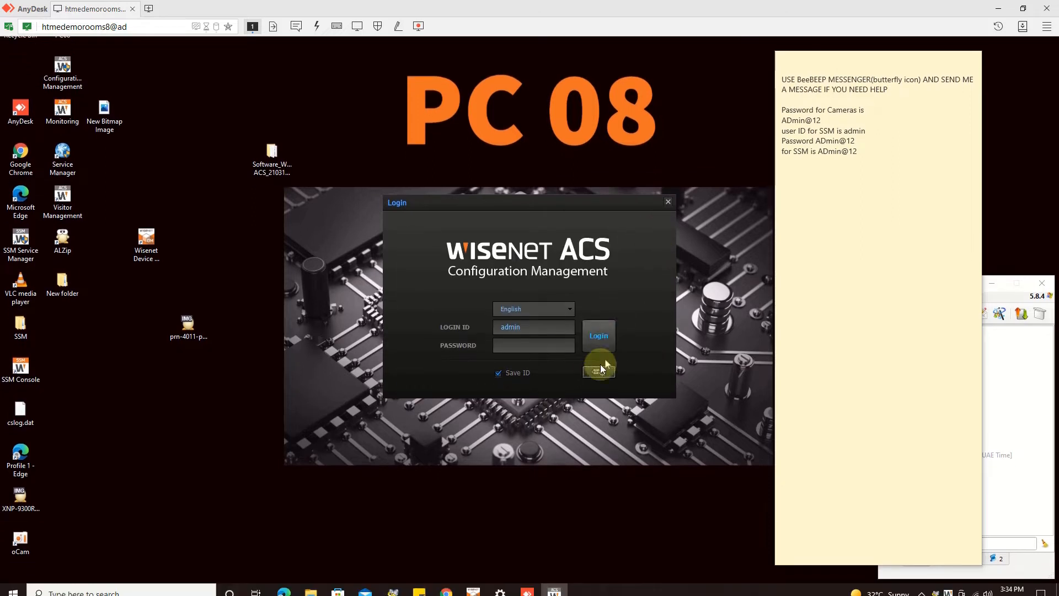
- Run a connection test to the 127.0.0.1:8080 server, then close Server Configuration
{"action": "left_click", "coordinate": [595, 377]}
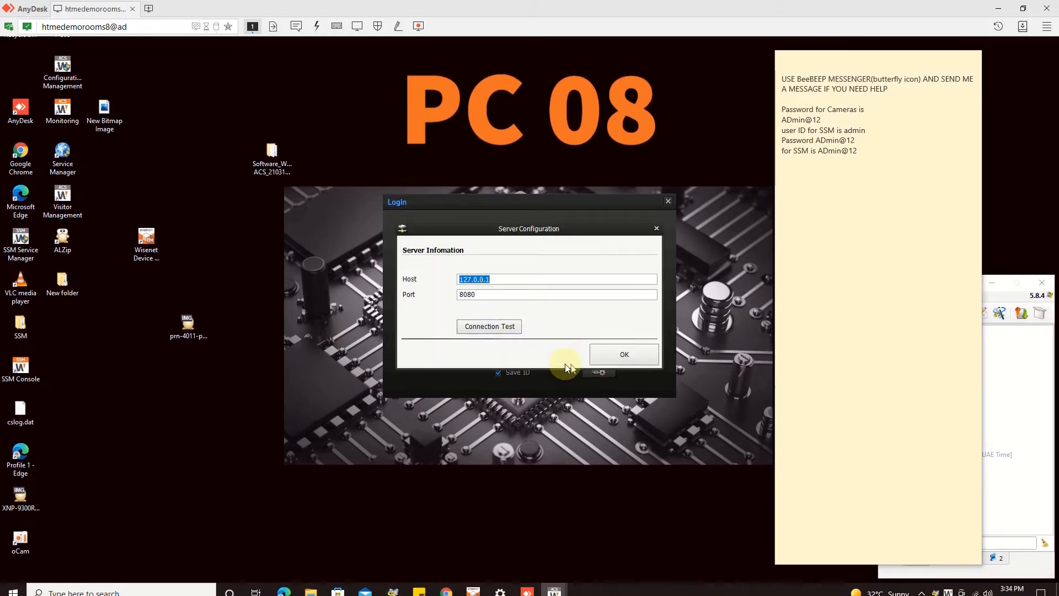
{"action": "left_click", "coordinate": [512, 336]}
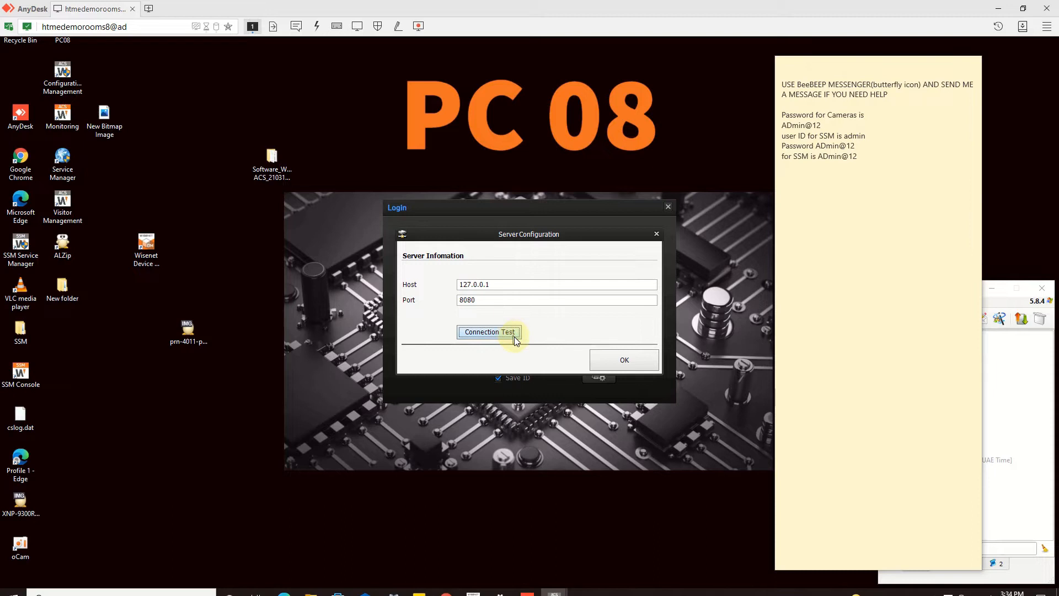
{"action": "left_click", "coordinate": [543, 333]}
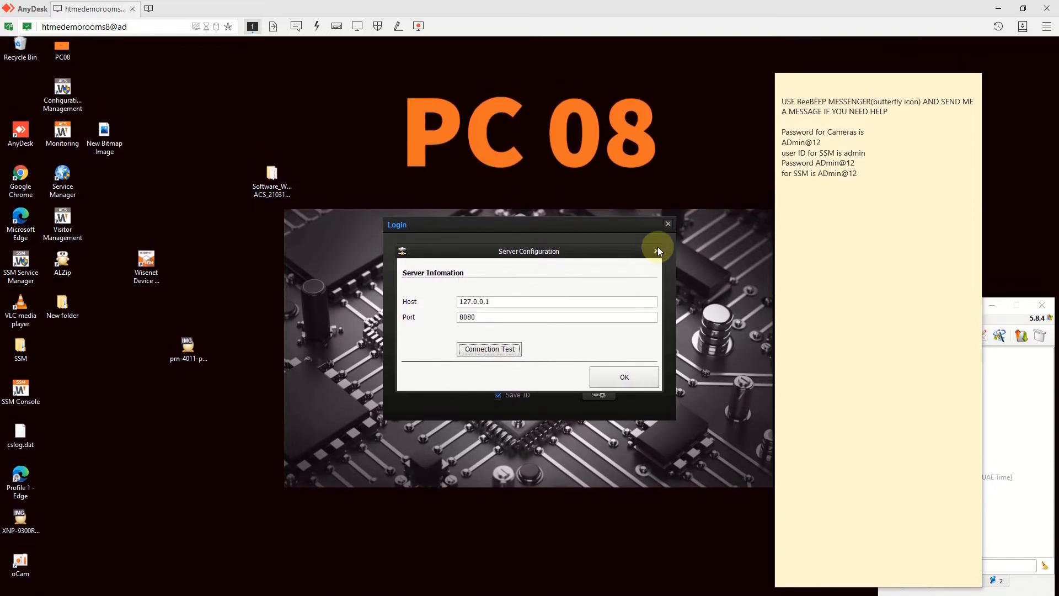
{"action": "left_click", "coordinate": [657, 251]}
- Enter the account password and submit the login
{"action": "left_click", "coordinate": [517, 350]}
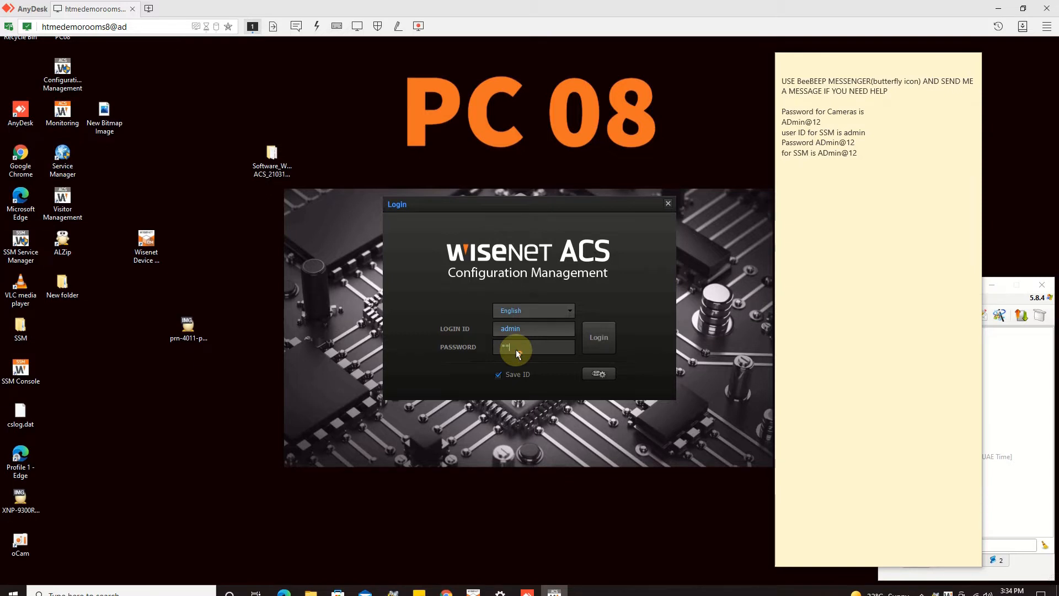
{"action": "key", "text": "Return"}
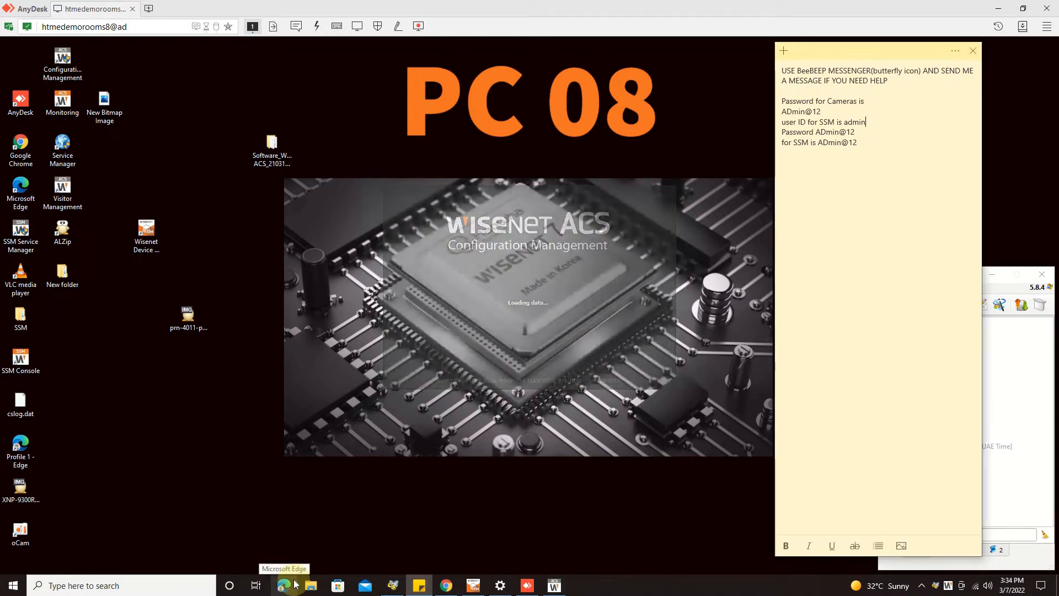
- Minimise Edge, scroll the Device tree showing 1 door, minimise ACS, and bring Edge forward
{"action": "left_click", "coordinate": [323, 446]}
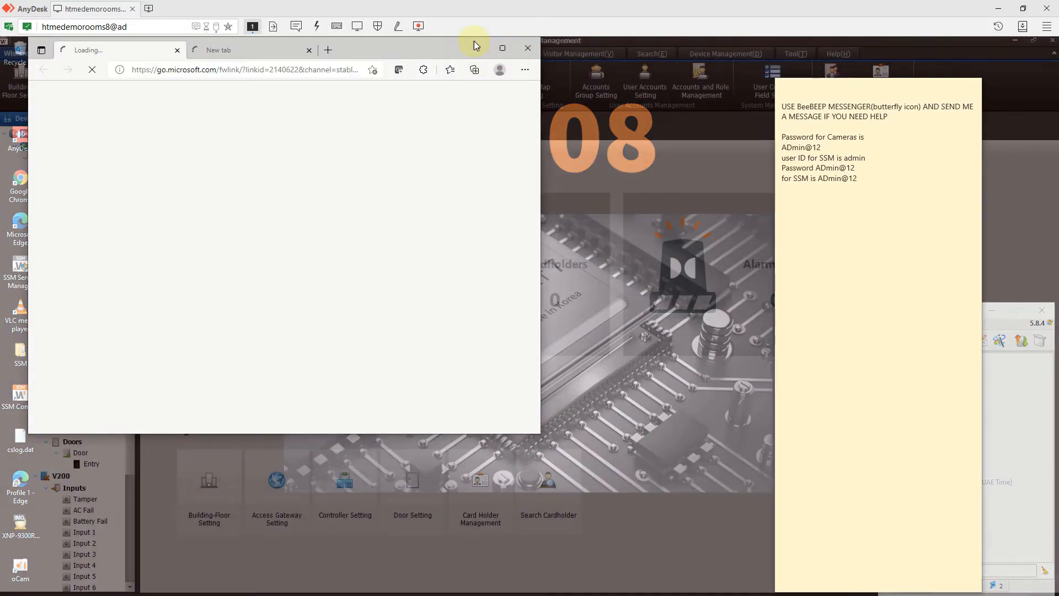
{"action": "left_click", "coordinate": [483, 49]}
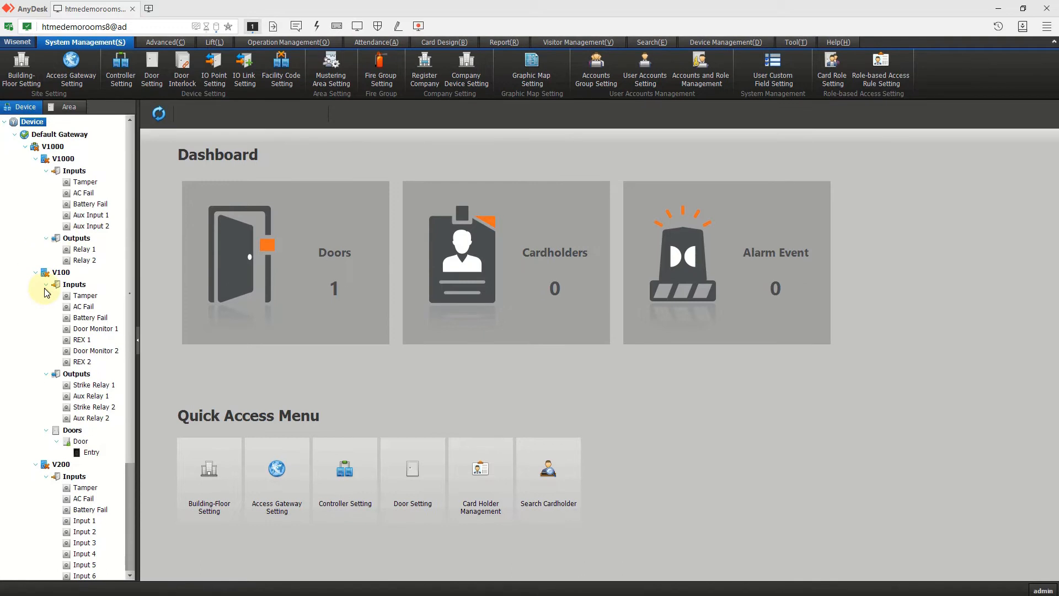
{"action": "left_click_drag", "start_coordinate": [132, 209], "coordinate": [170, 138]}
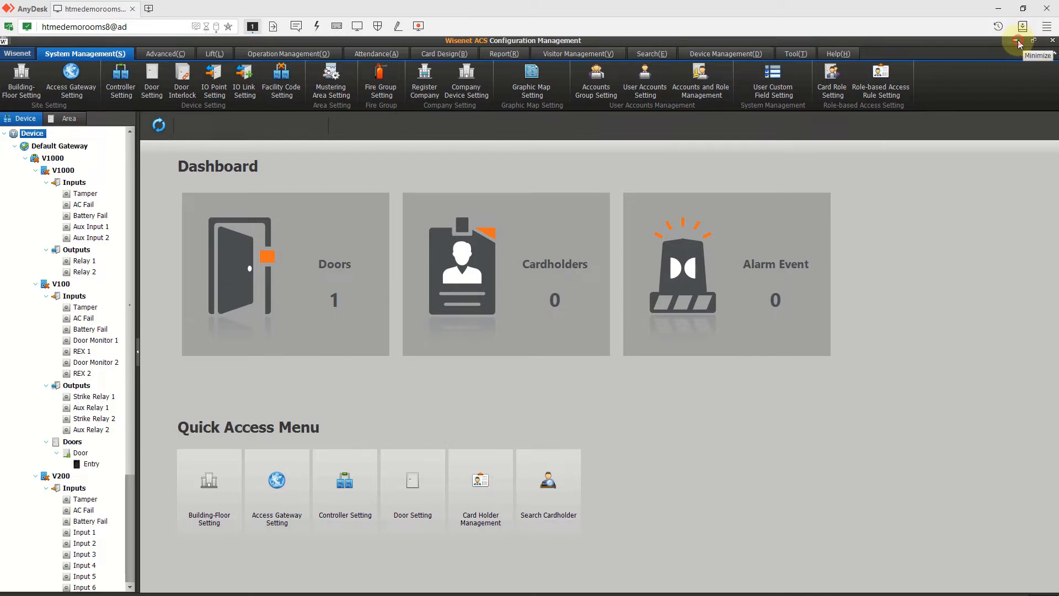
{"action": "left_click", "coordinate": [1016, 41]}
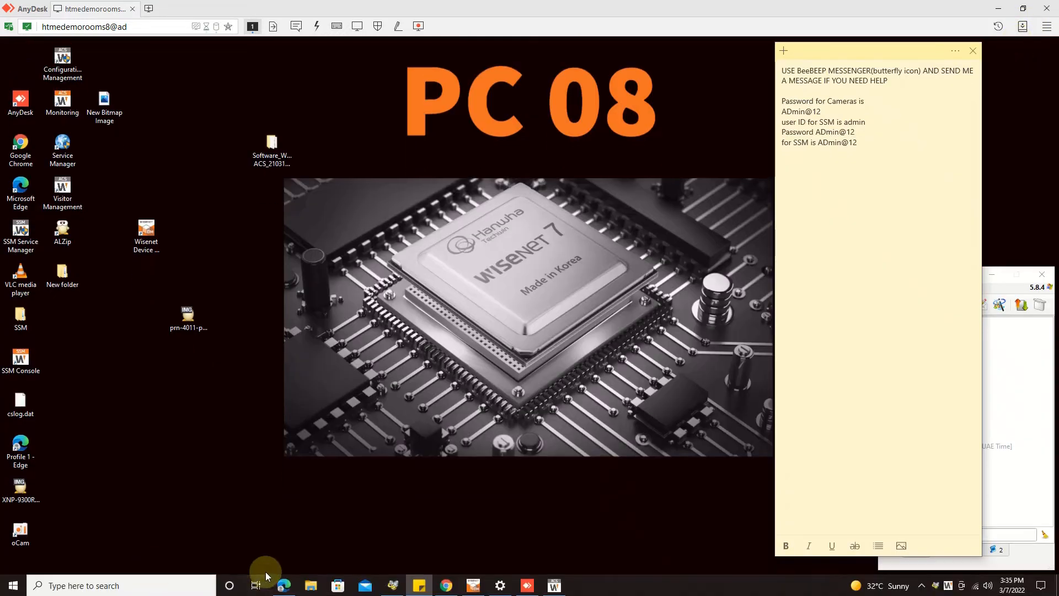
{"action": "mouse_move", "coordinate": [975, 589]}
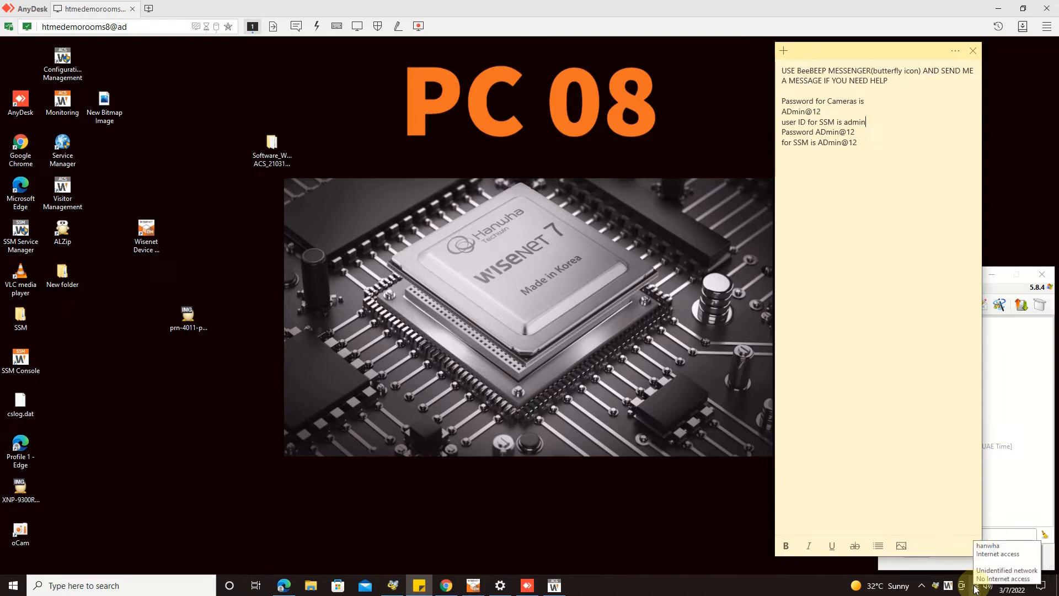
{"action": "left_click", "coordinate": [294, 589]}
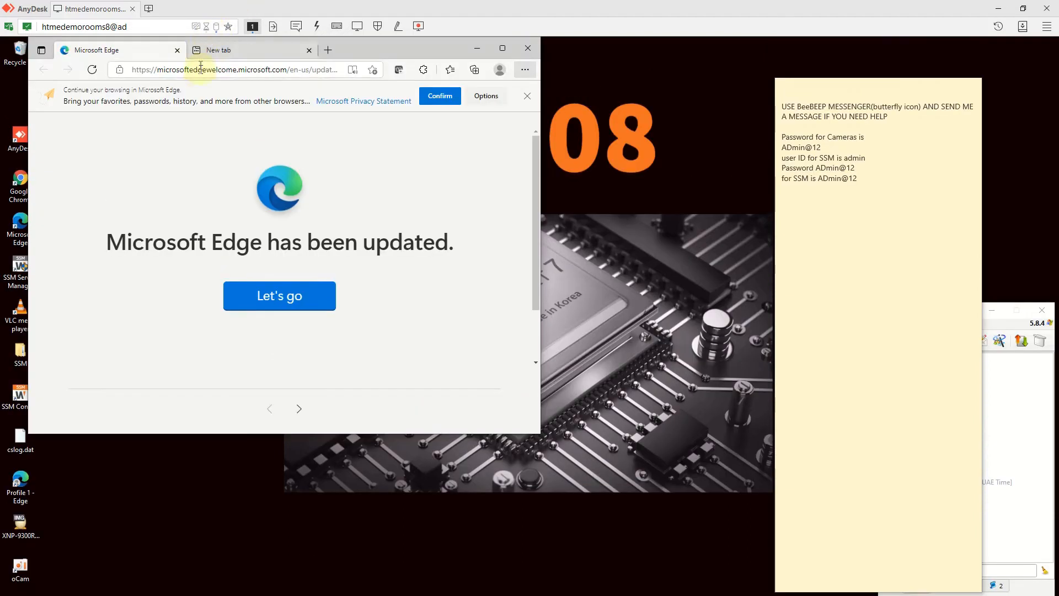
- Launch Notepad from the Run prompt, correcting the mistyped name
{"action": "left_click", "coordinate": [199, 72]}
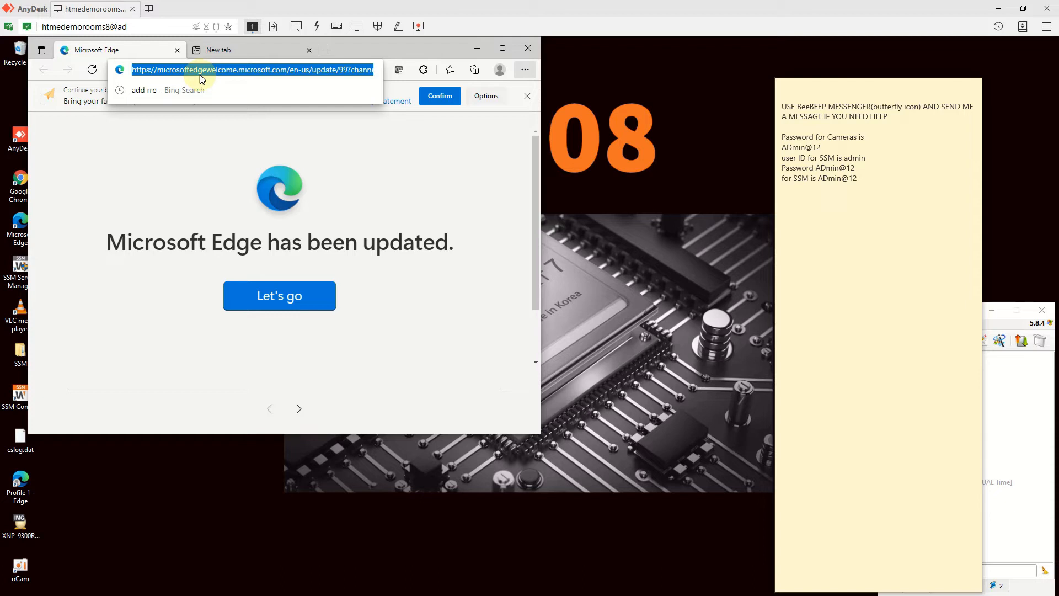
{"action": "key", "text": "super+r"}
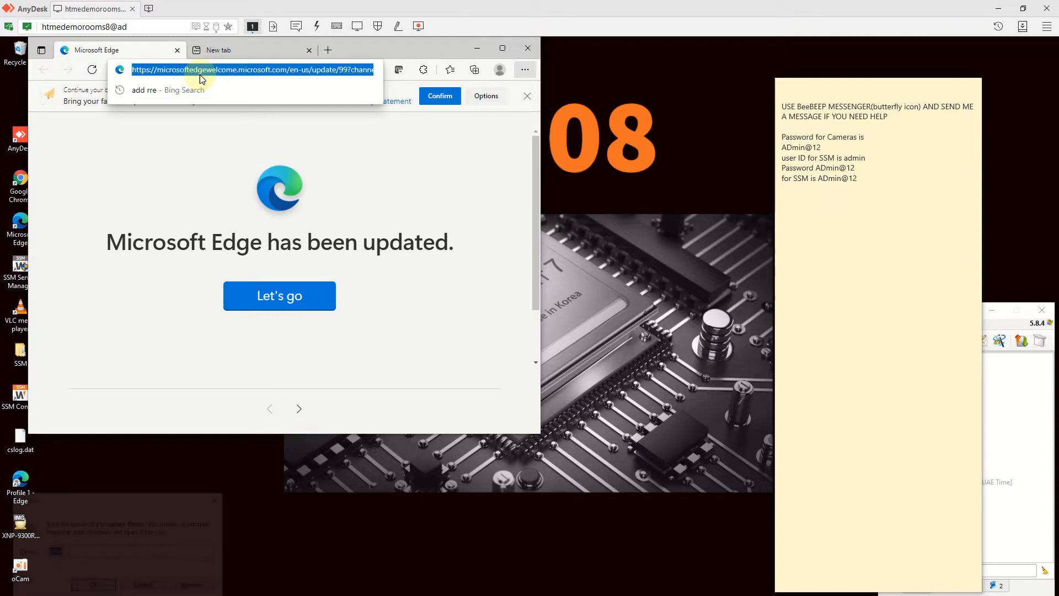
{"action": "type", "text": "noetpad"}
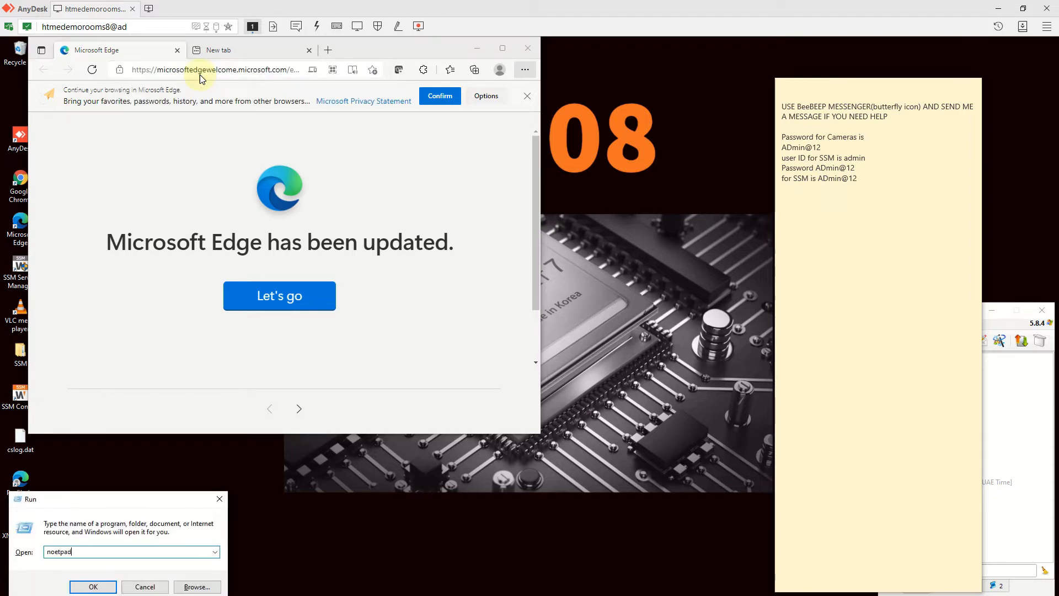
{"action": "key", "text": "BackSpace"}
{"action": "key", "text": "BackSpace"}
{"action": "key", "text": "BackSpace"}
{"action": "type", "text": "tep"}
{"action": "key", "text": "Down"}
{"action": "key", "text": "Return"}
- Type the address 192.168.0.251 into the new untitled note
{"action": "type", "text": "19."}
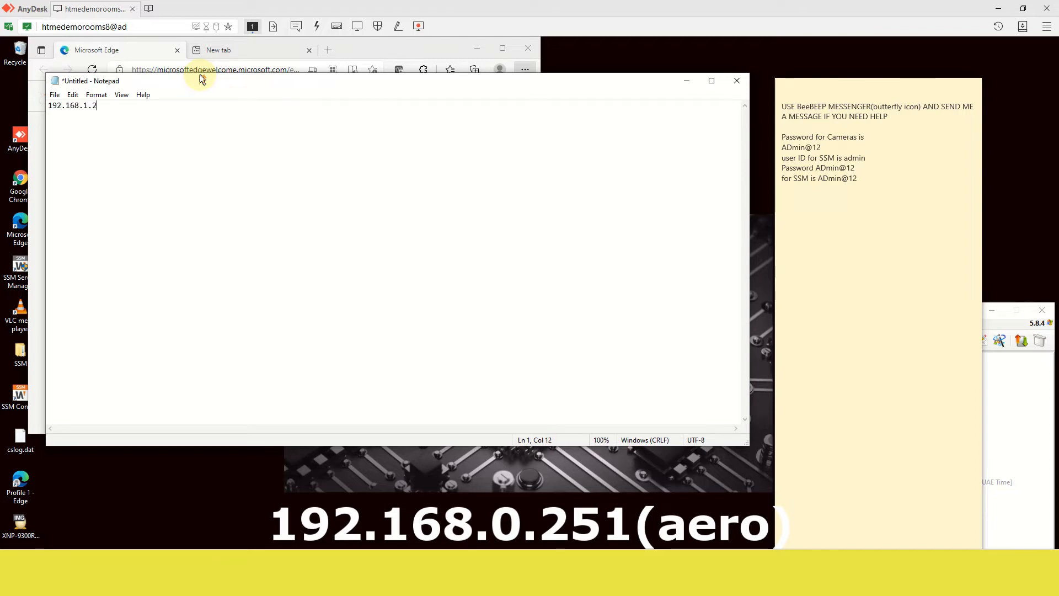
{"action": "key", "text": "BackSpace"}
{"action": "key", "text": "BackSpace"}
{"action": "type", "text": "0"}
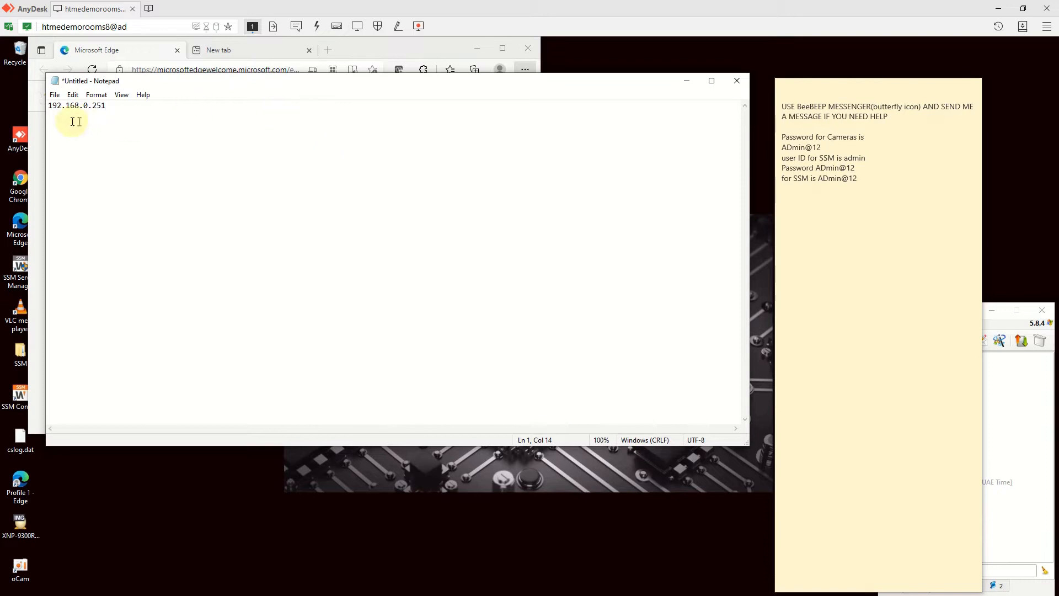
- Check the Ethernet connection's properties in Network & Internet settings, showing 192.168.1.23
{"action": "right_click", "coordinate": [975, 586]}
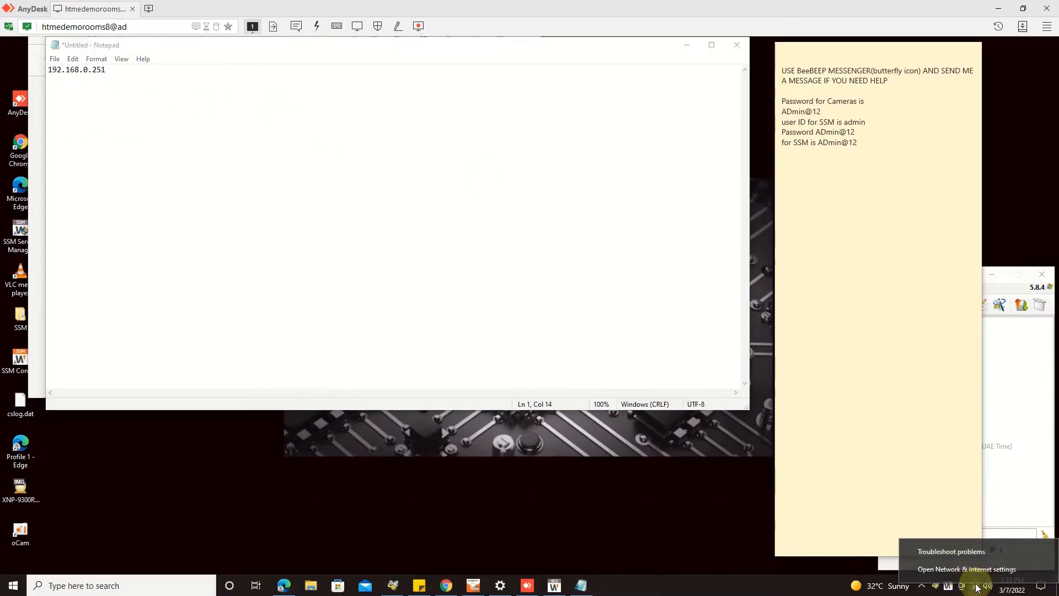
{"action": "left_click", "coordinate": [971, 569]}
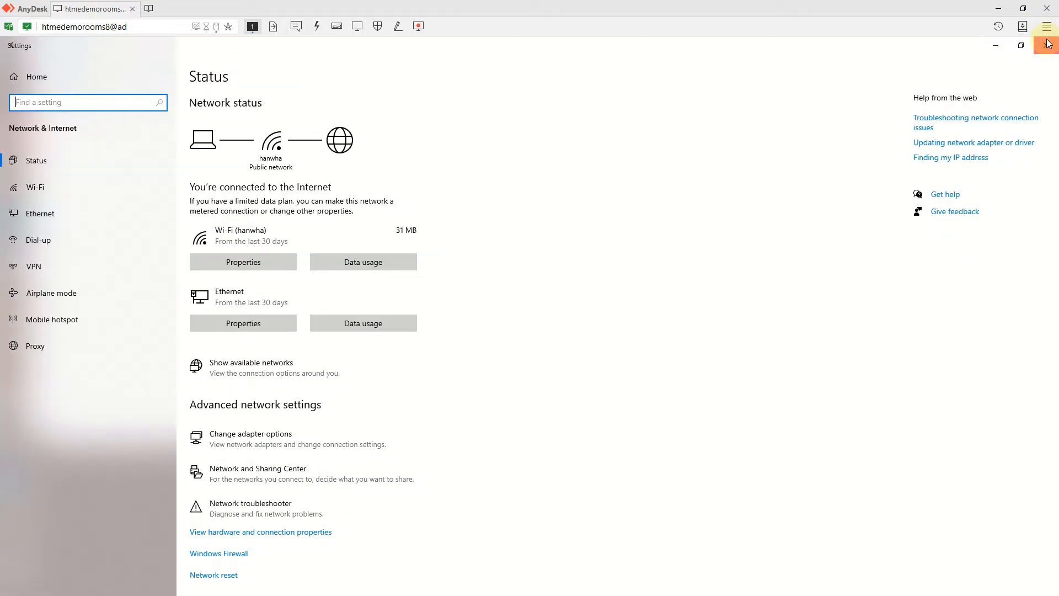
{"action": "left_click", "coordinate": [1046, 44]}
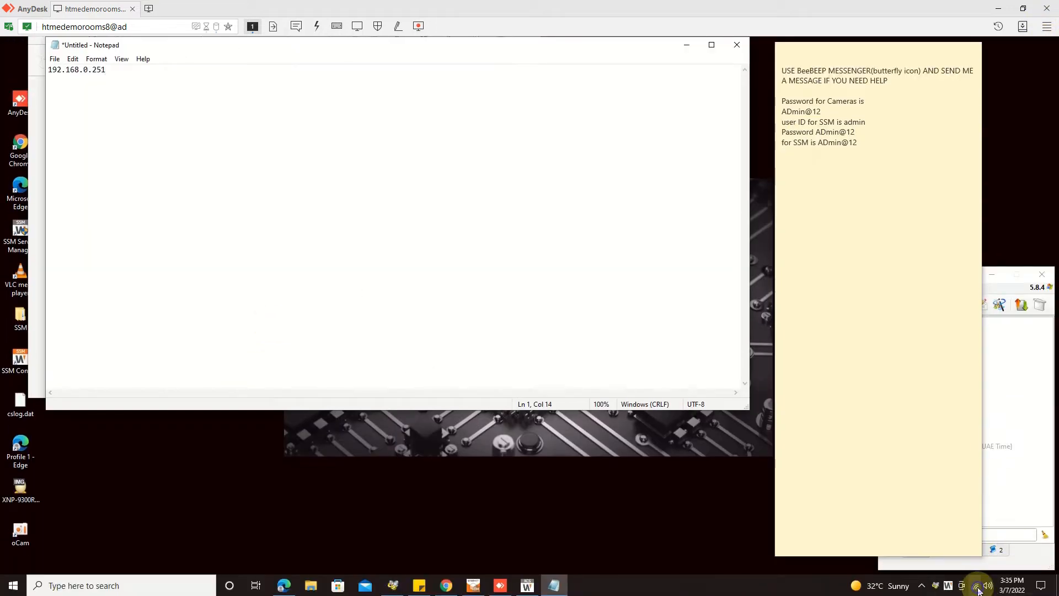
{"action": "right_click", "coordinate": [974, 585]}
{"action": "left_click", "coordinate": [971, 573]}
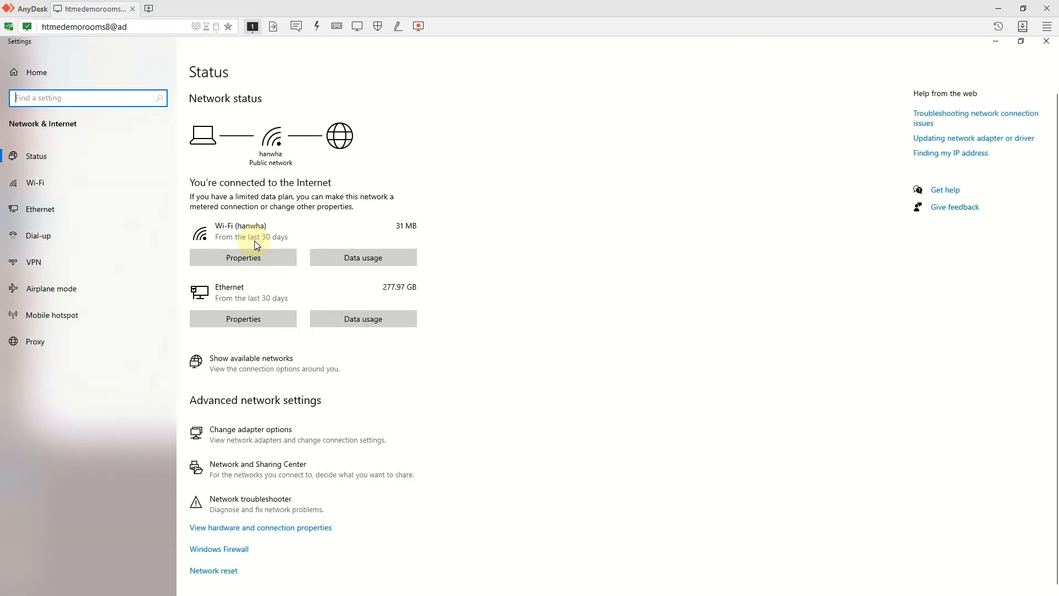
{"action": "left_click", "coordinate": [263, 311]}
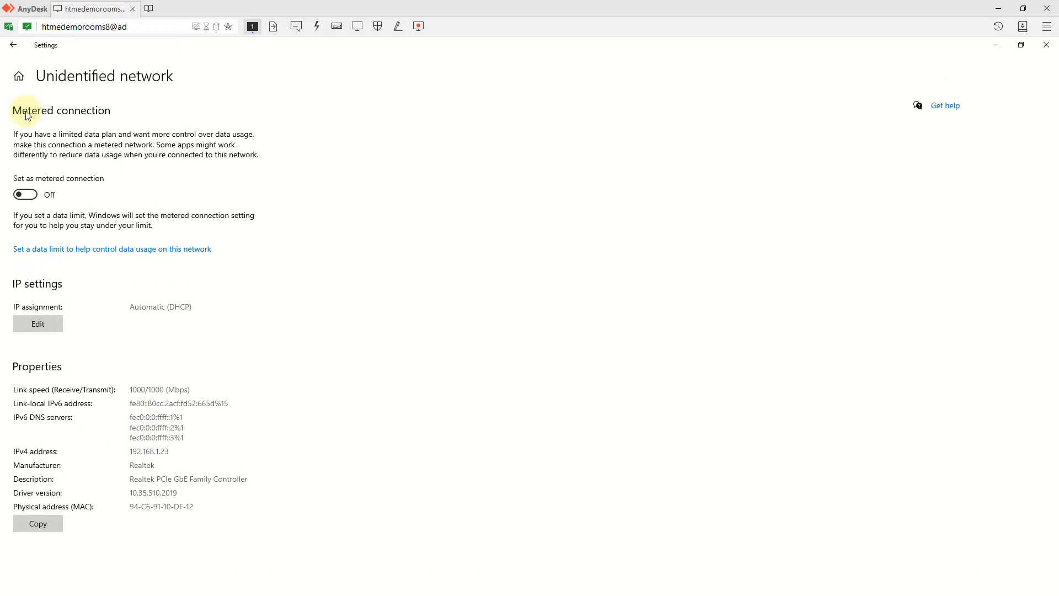
{"action": "left_click", "coordinate": [14, 47]}
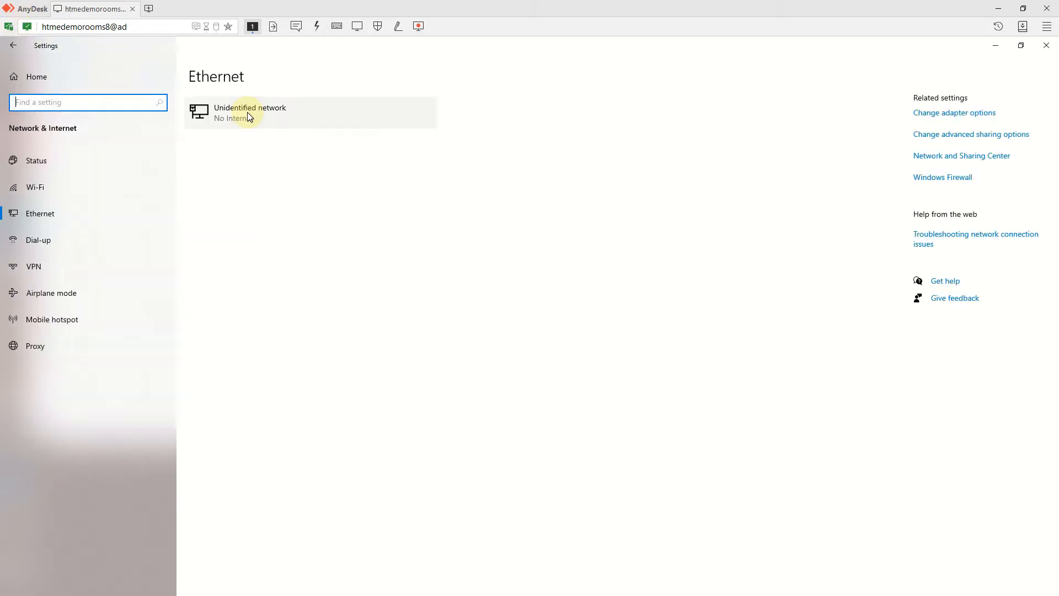
- Open the Ethernet adapter's properties from Change adapter options and open its IPv4 settings
{"action": "left_click", "coordinate": [941, 158]}
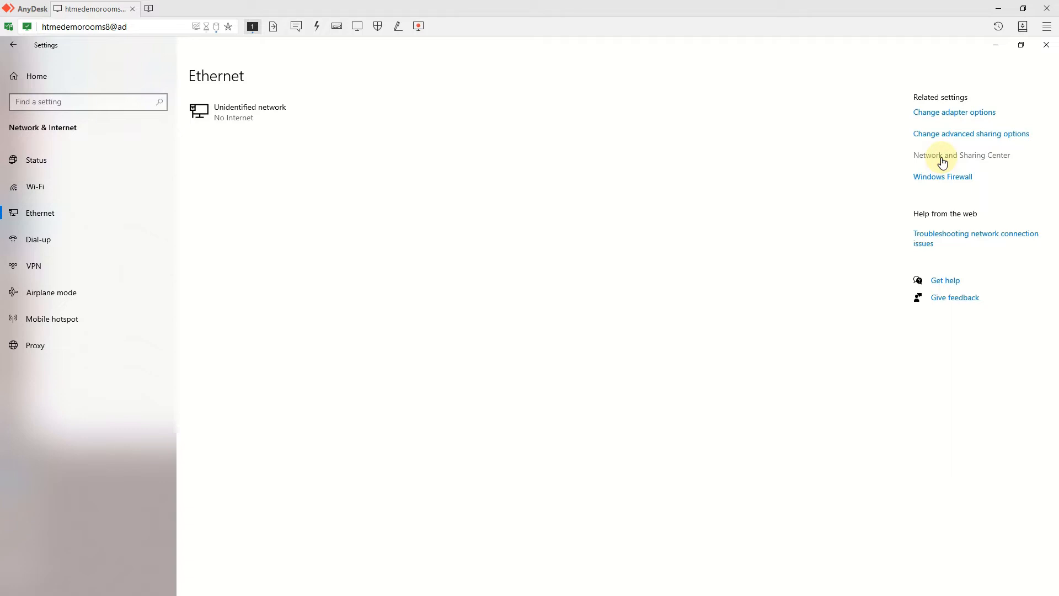
{"action": "left_click", "coordinate": [958, 116]}
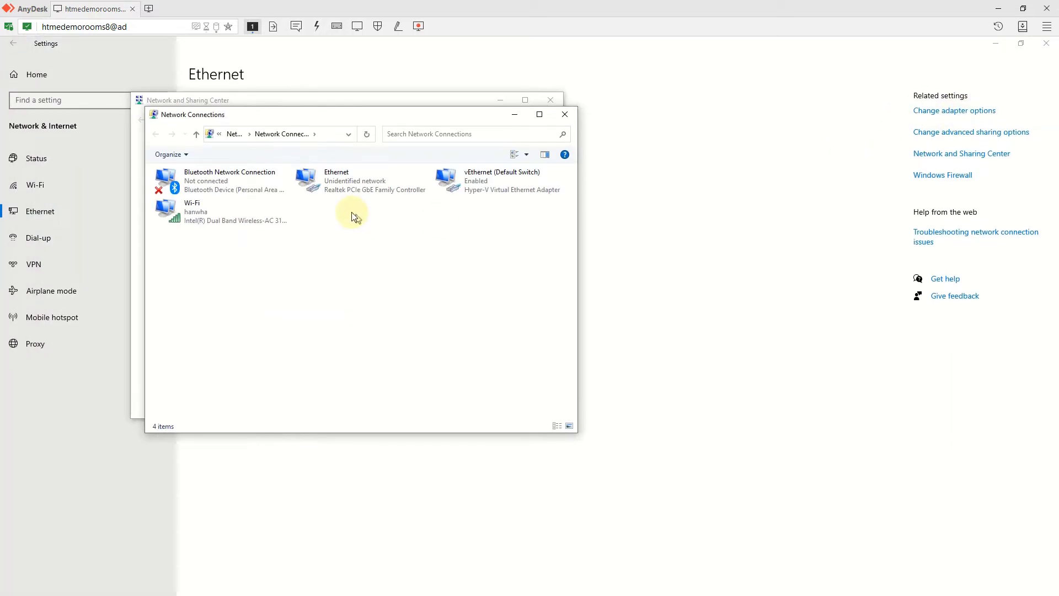
{"action": "right_click", "coordinate": [358, 194]}
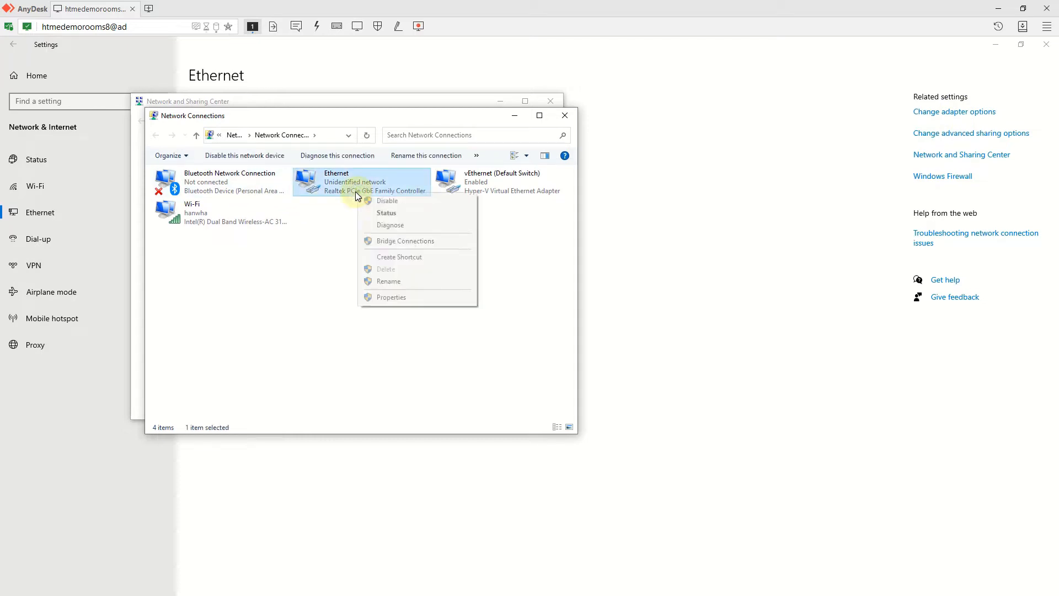
{"action": "left_click", "coordinate": [399, 290]}
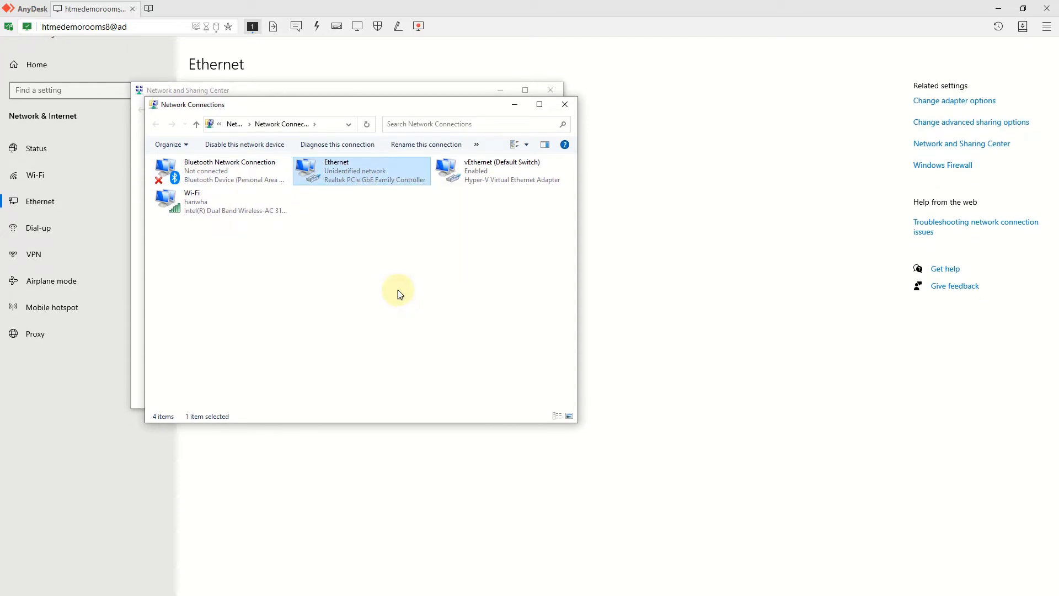
{"action": "double_click", "coordinate": [262, 286]}
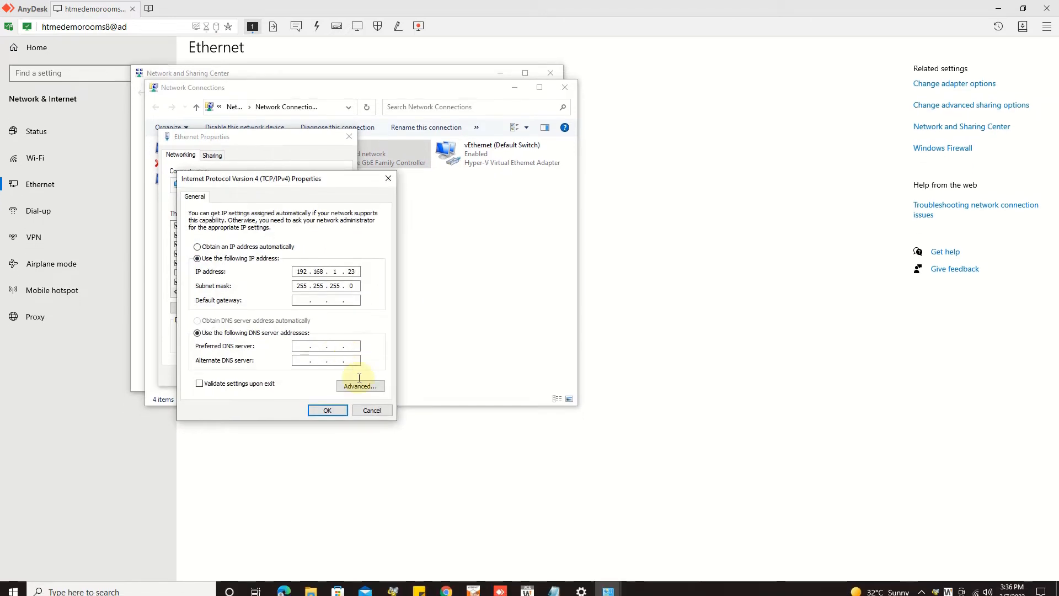
- Add IP 192.168.0.23 with mask 255.255.255.0 in Advanced TCP/IP and confirm all dialogs
{"action": "left_click", "coordinate": [362, 382]}
{"action": "left_click", "coordinate": [275, 294]}
{"action": "type", "text": "192 . 168 . 0 . 23"}
{"action": "key", "text": "Tab"}
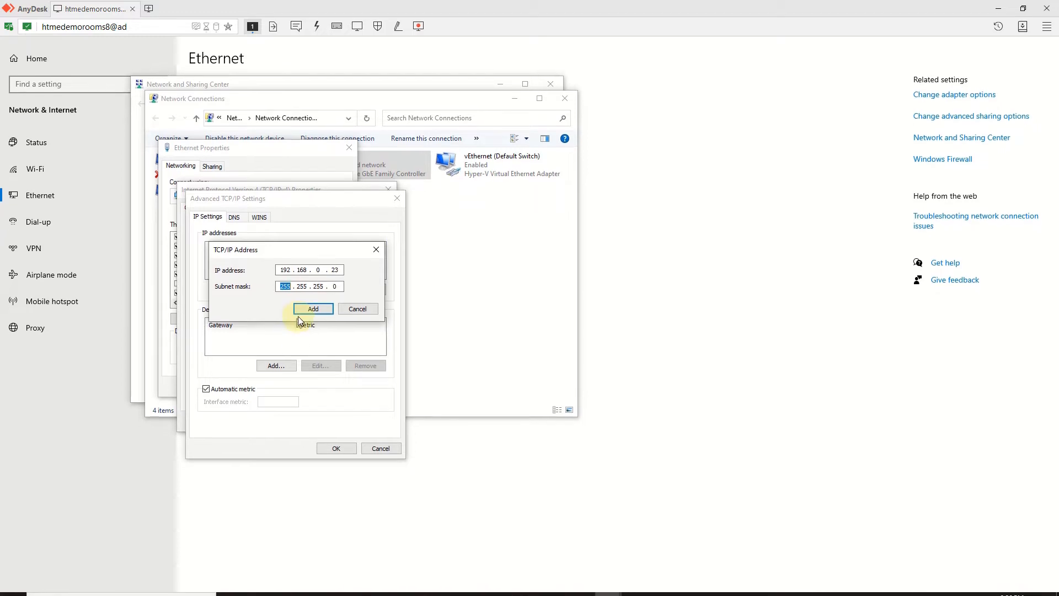
{"action": "left_click", "coordinate": [303, 309]}
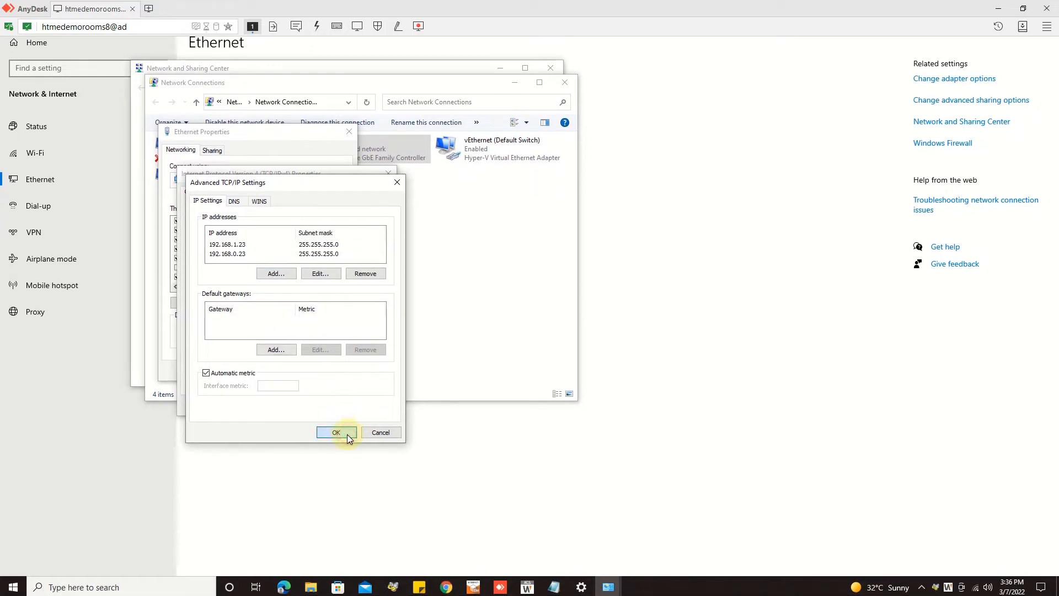
{"action": "left_click", "coordinate": [347, 436]}
{"action": "left_click", "coordinate": [323, 411]}
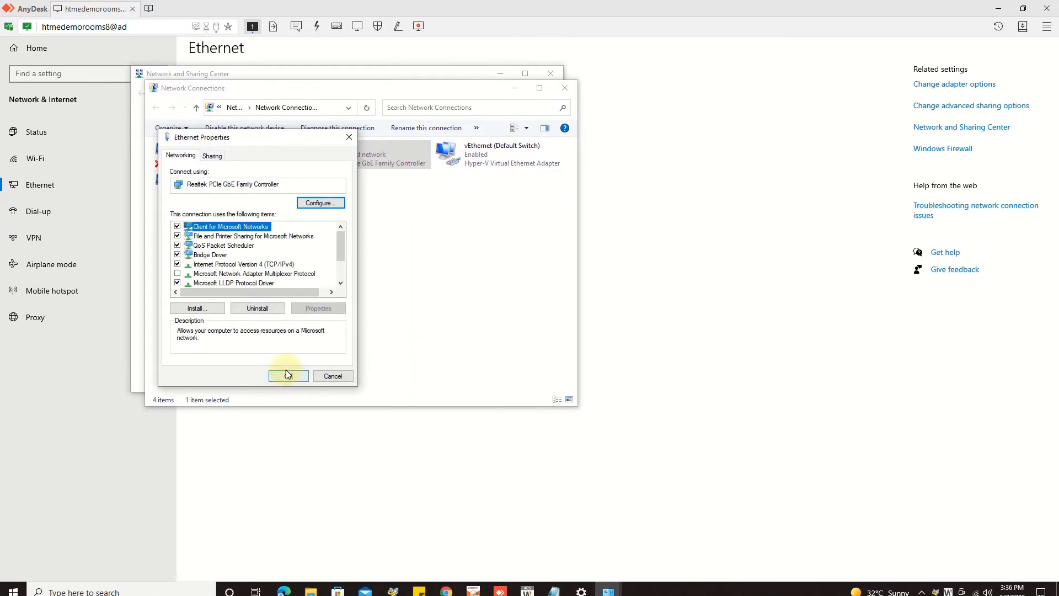
{"action": "left_click", "coordinate": [288, 375]}
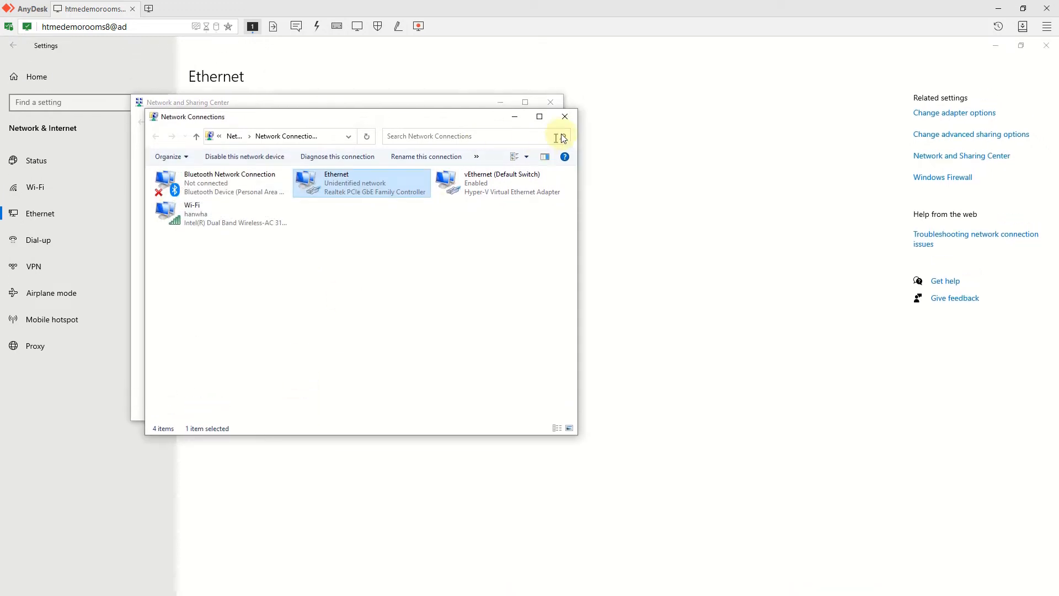
- Close the network windows and File Explorer, and minimise Settings to reveal the desktop
{"action": "left_click", "coordinate": [565, 116]}
{"action": "left_click", "coordinate": [550, 102]}
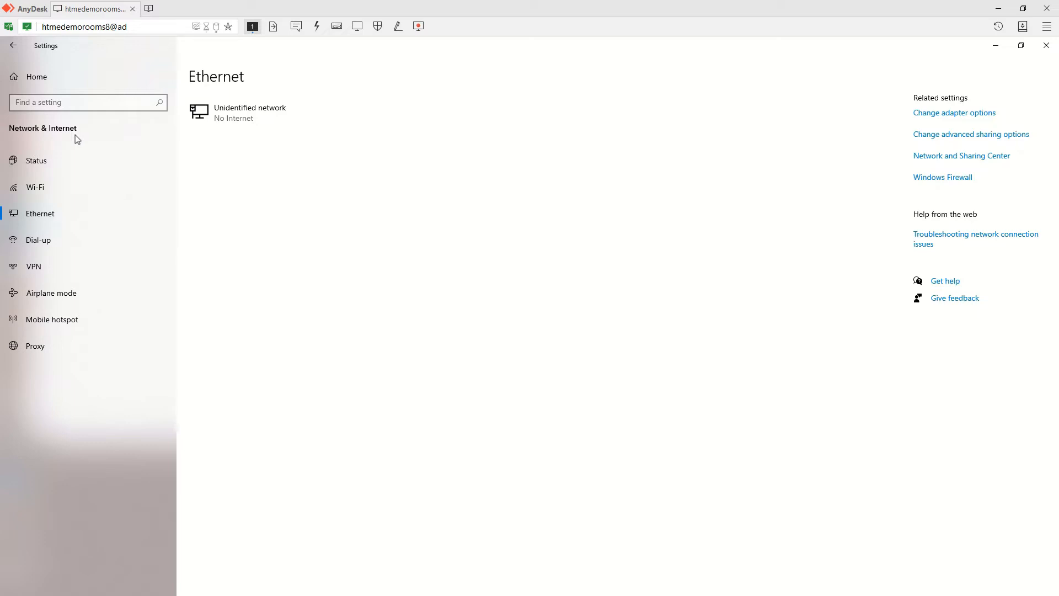
{"action": "key", "text": "super+e"}
{"action": "key", "text": "super"}
{"action": "left_click_drag", "start_coordinate": [454, 44], "coordinate": [1, 197]}
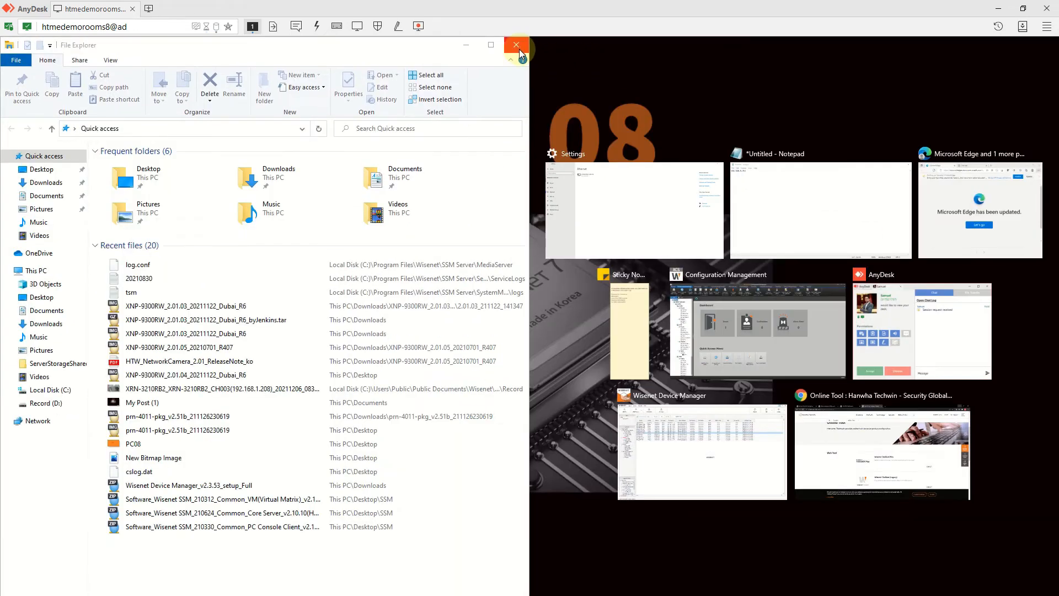
{"action": "left_click", "coordinate": [518, 45]}
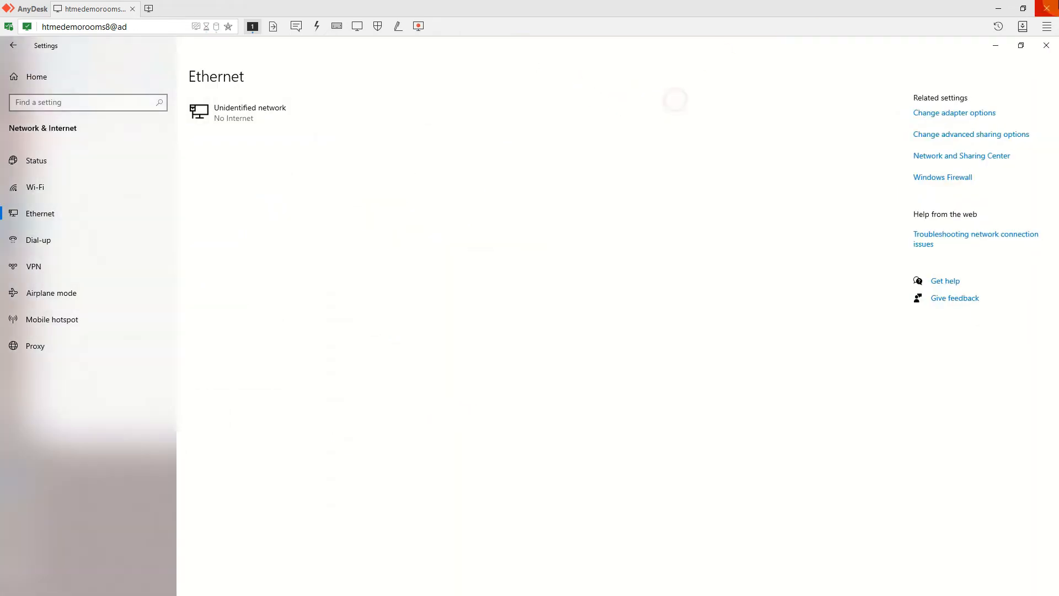
{"action": "left_click", "coordinate": [996, 45]}
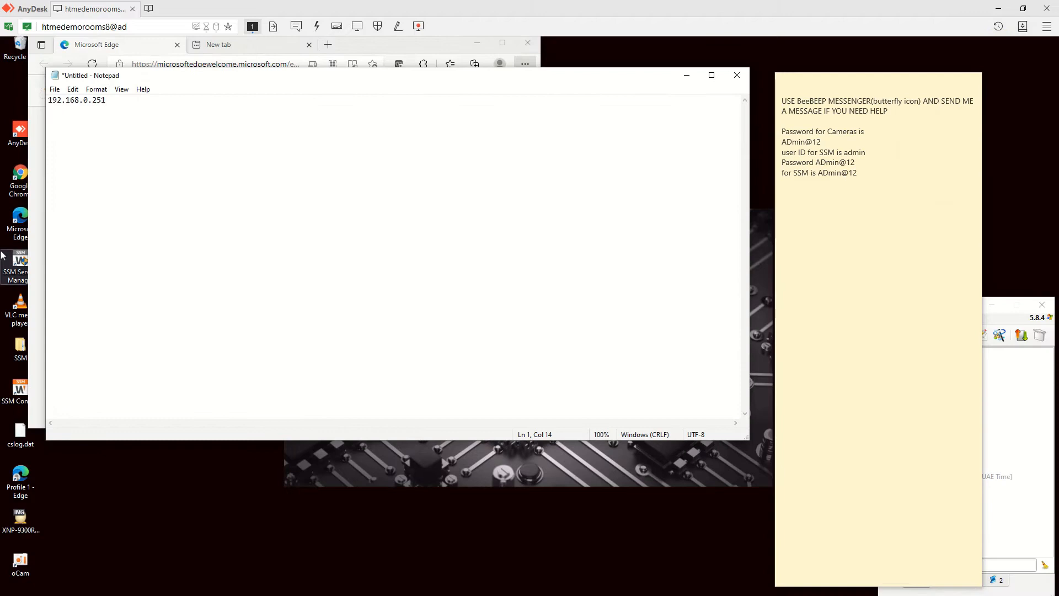
{"action": "left_click", "coordinate": [486, 155]}
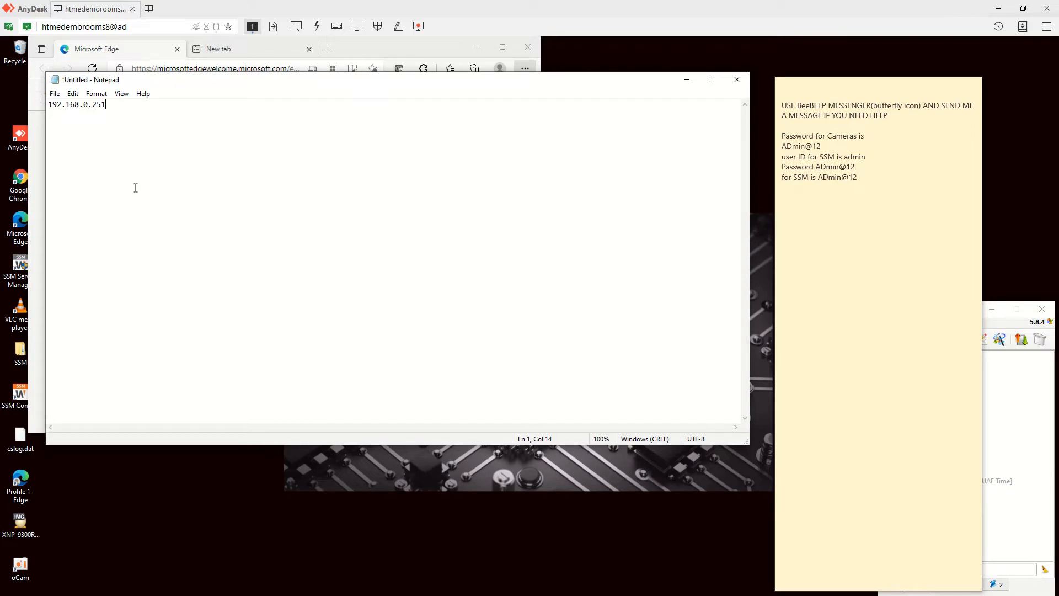
- Bring the DIP Switch Configuration X1100.JPG image into view and maximise it to read default 192.168.0.251
{"action": "left_click_drag", "start_coordinate": [0, 168], "coordinate": [490, 171]}
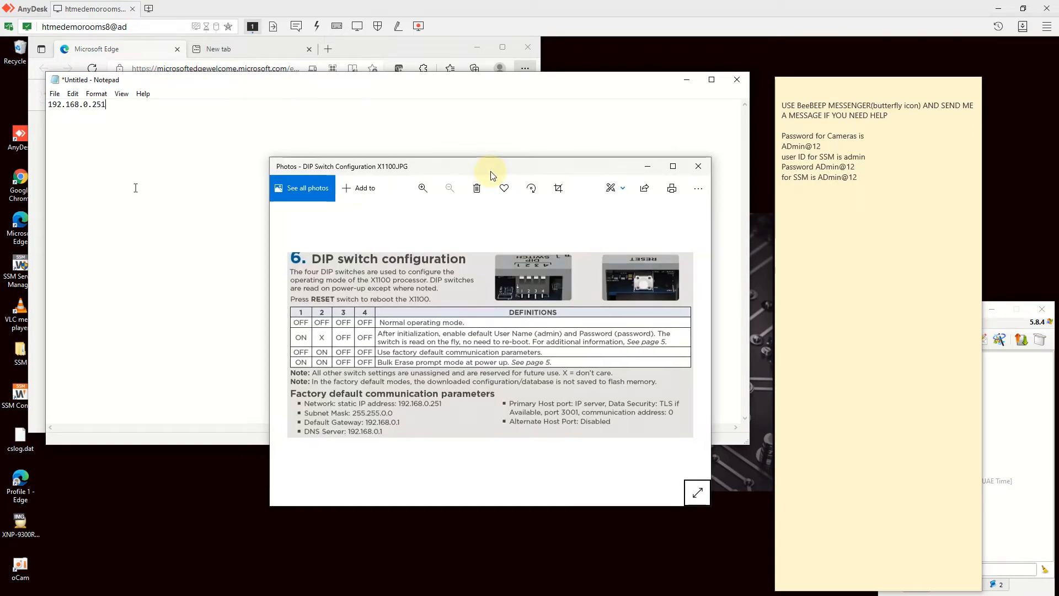
{"action": "double_click", "coordinate": [490, 170]}
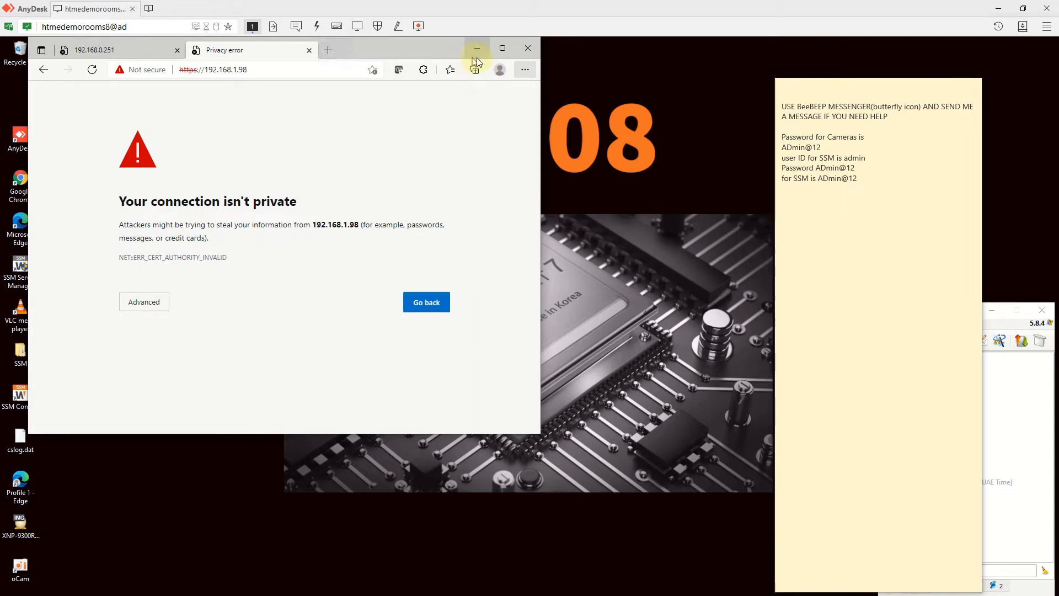
- Maximise Edge and expand the advanced details of its certificate warning
{"action": "left_click", "coordinate": [501, 50]}
{"action": "left_click", "coordinate": [390, 308]}
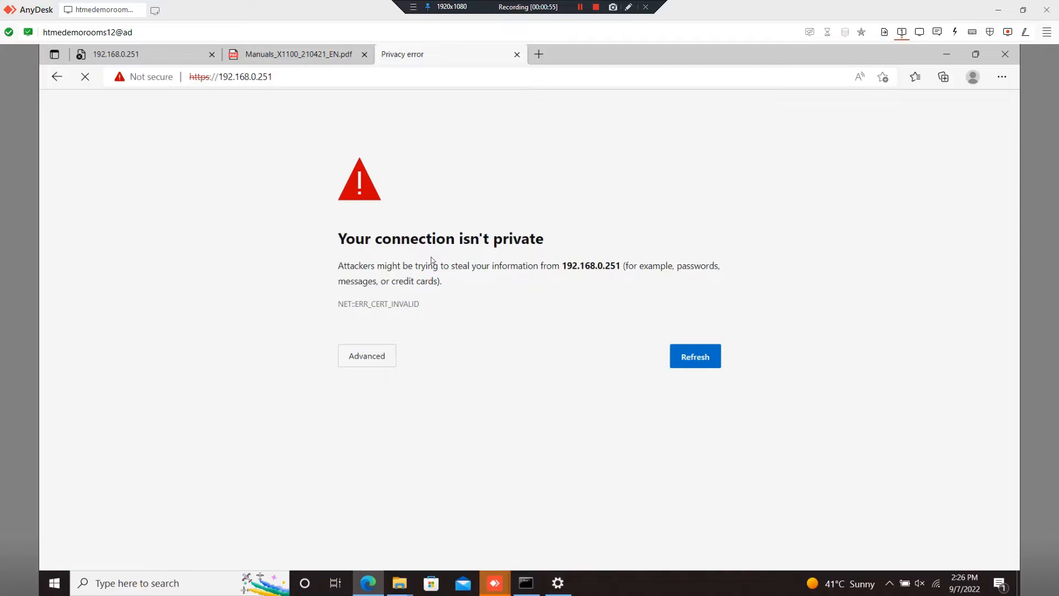
{"action": "left_click", "coordinate": [383, 358]}
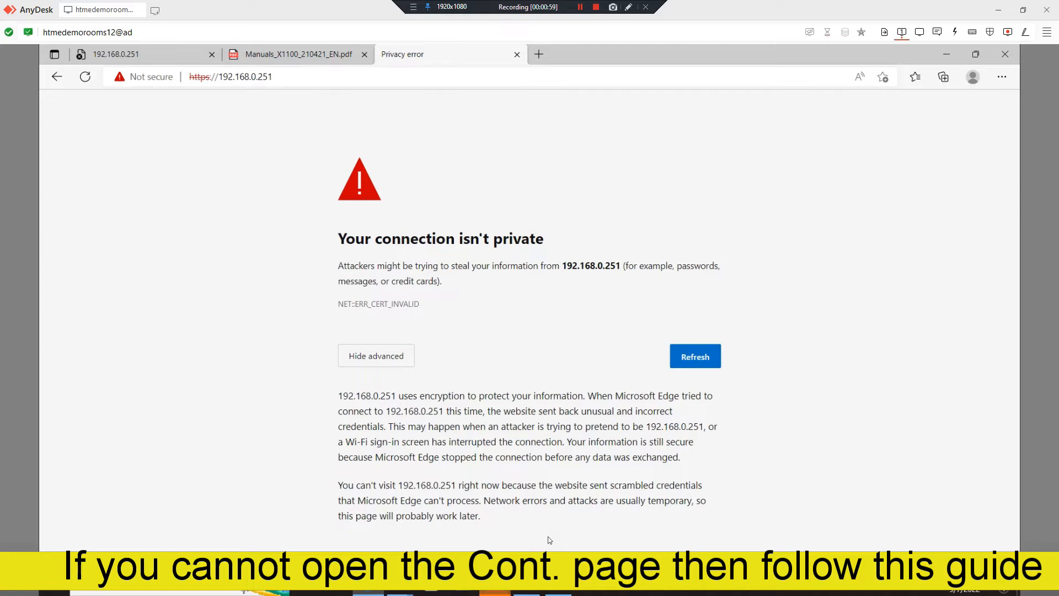
- Open a new Notepad via Run and start typing 'thi'
{"action": "key", "text": "super+r"}
{"action": "type", "text": "n"}
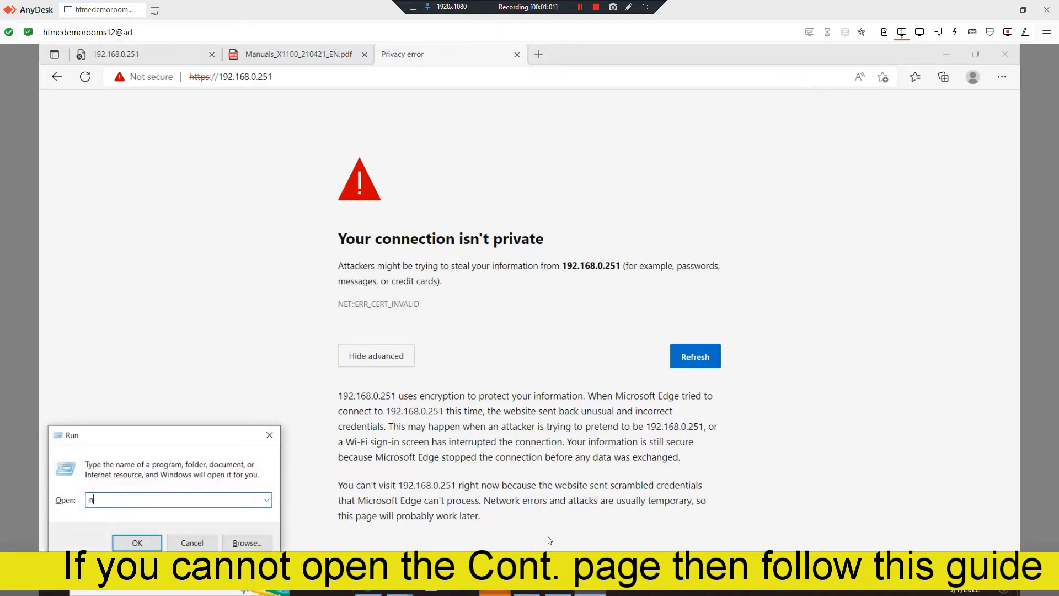
{"action": "type", "text": "otepad"}
{"action": "key", "text": "Return"}
{"action": "type", "text": "thisisunsafe"}
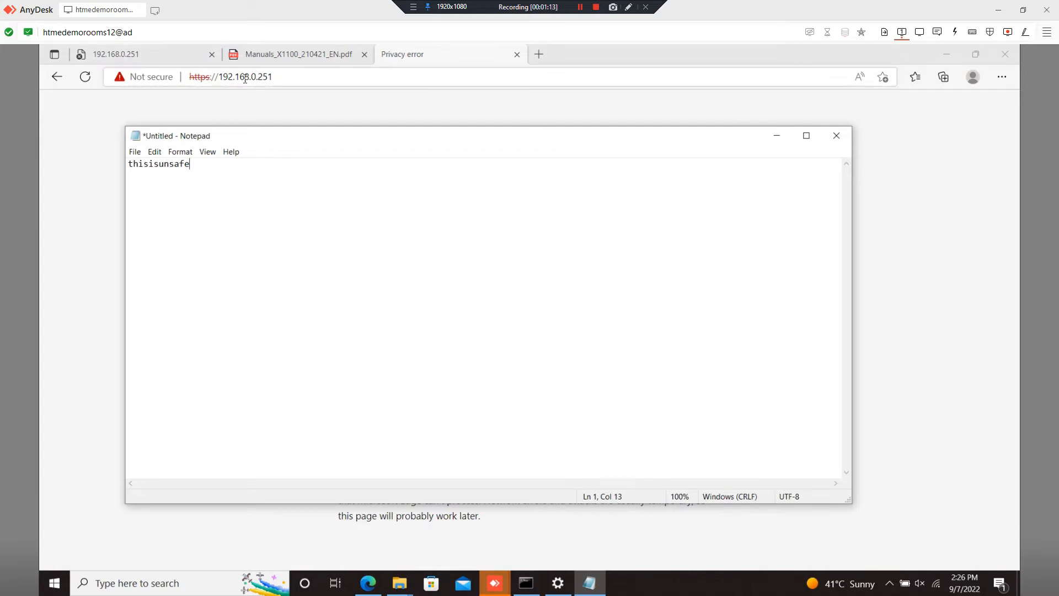
- Select Edge's page address and launch Google Chrome from Start search
{"action": "left_click", "coordinate": [274, 78]}
{"action": "key", "text": "ctrl+c"}
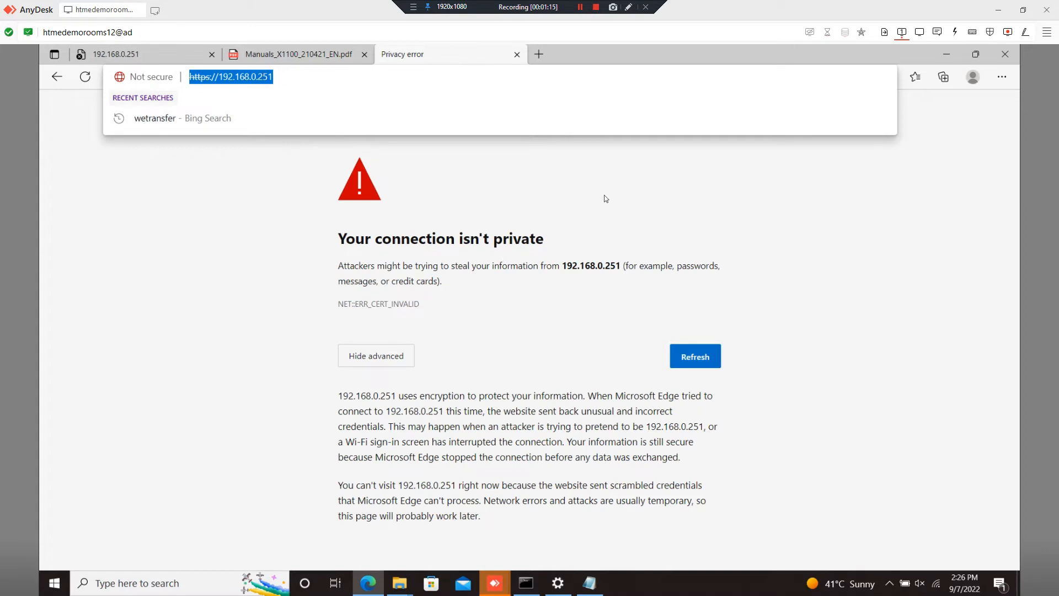
{"action": "key", "text": "super"}
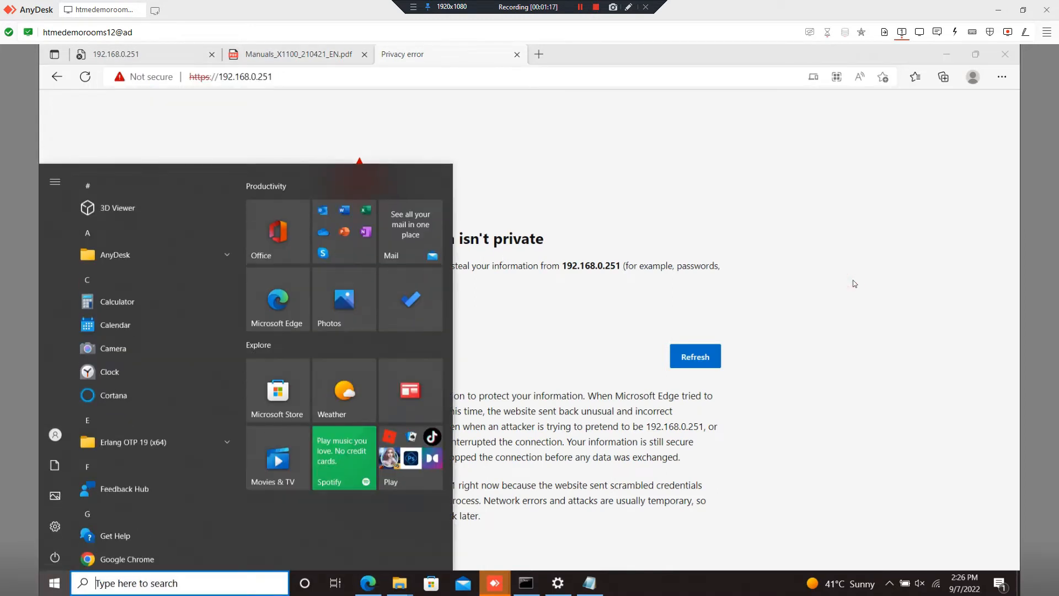
{"action": "type", "text": "chrome"}
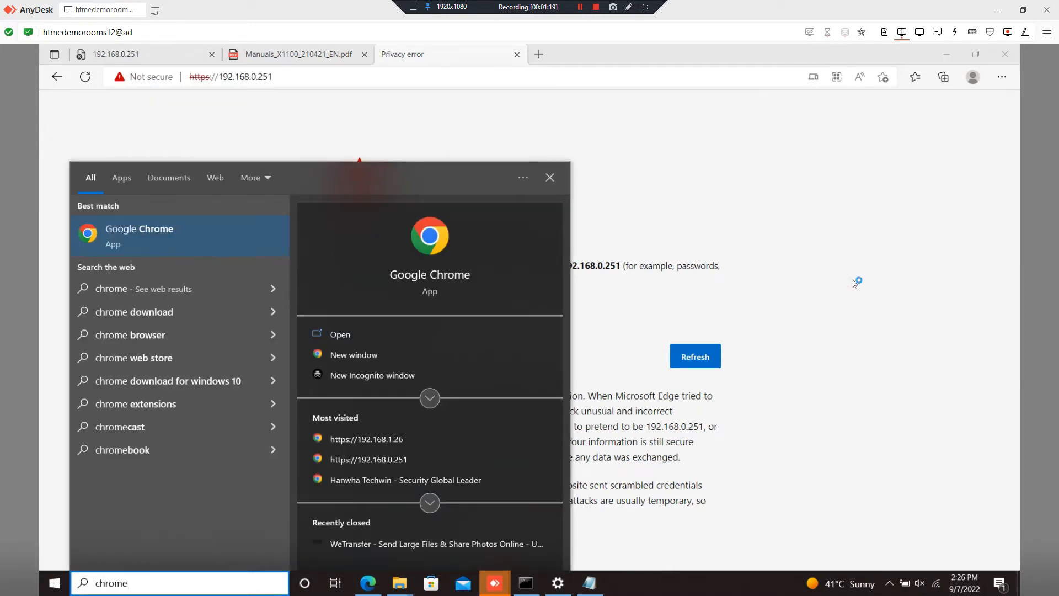
{"action": "key", "text": "Return"}
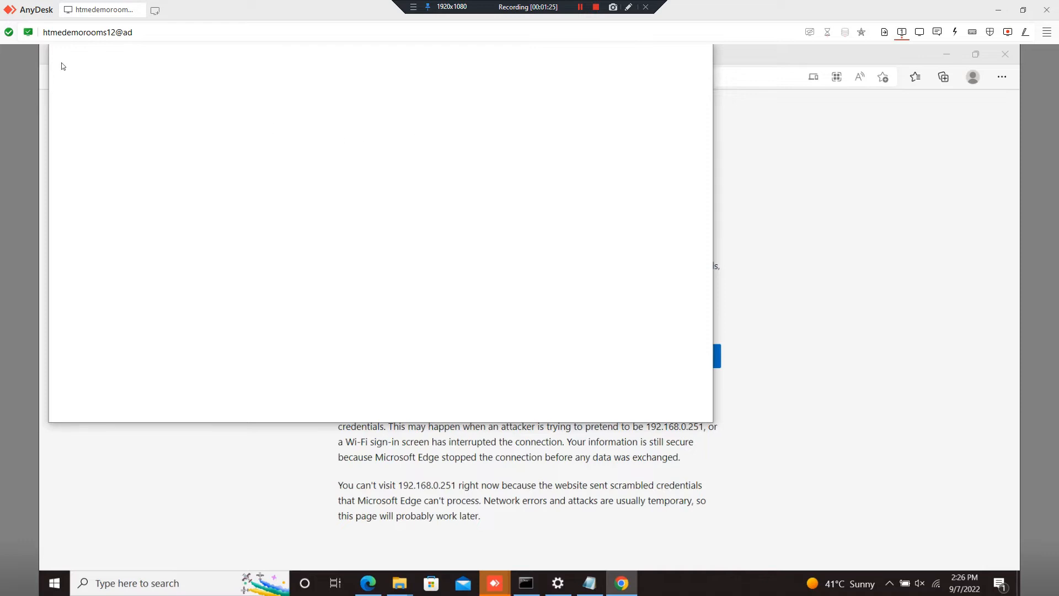
{"action": "left_click", "coordinate": [288, 476]}
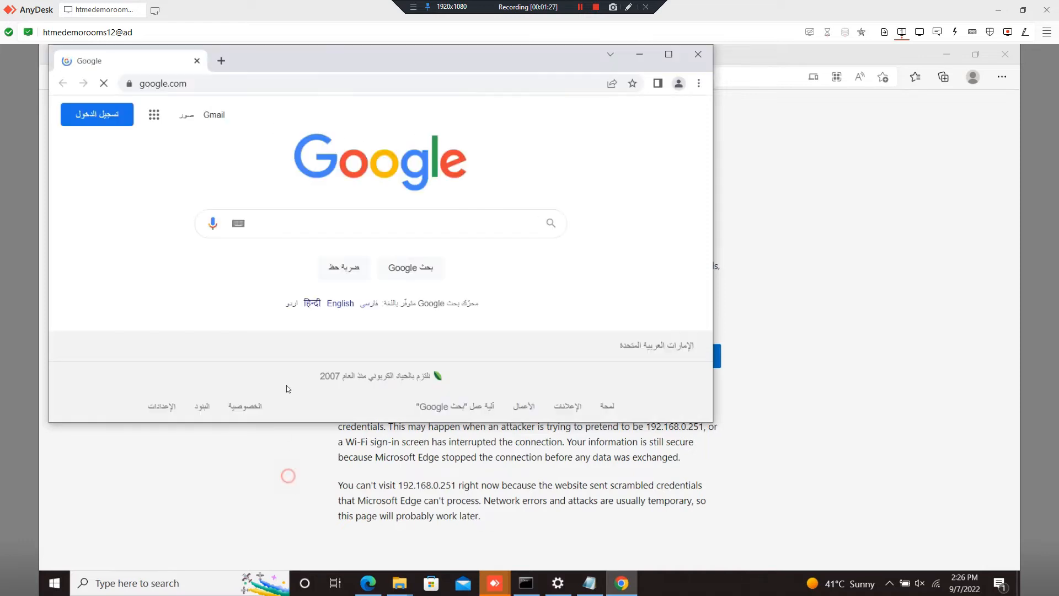
{"action": "left_click", "coordinate": [621, 583]}
{"action": "left_click", "coordinate": [423, 83]}
{"action": "key", "text": "ctrl+v"}
{"action": "key", "text": "Return"}
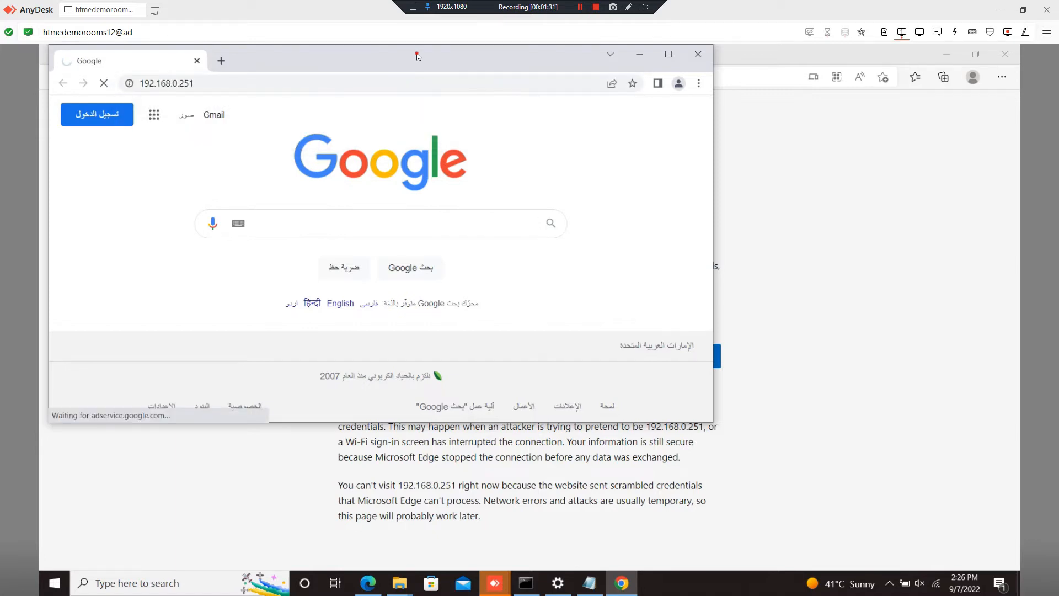
{"action": "double_click", "coordinate": [416, 52]}
{"action": "left_click", "coordinate": [369, 414]}
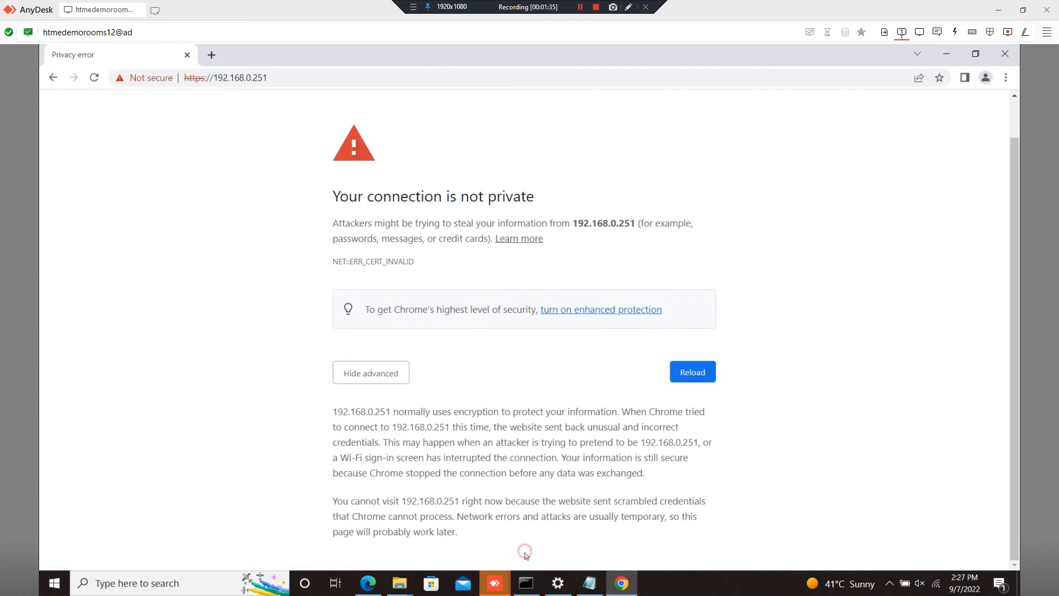
- Bypass the warning by typing thisisunsafe, then enter username admin and the password
{"action": "triple_click", "coordinate": [822, 276]}
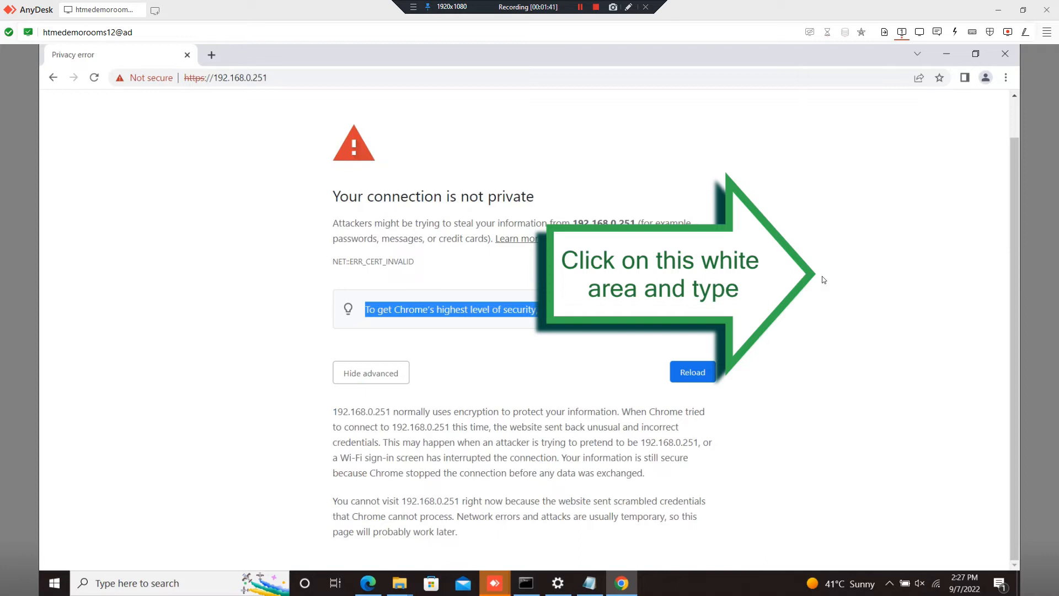
{"action": "type", "text": "thisisunsafe"}
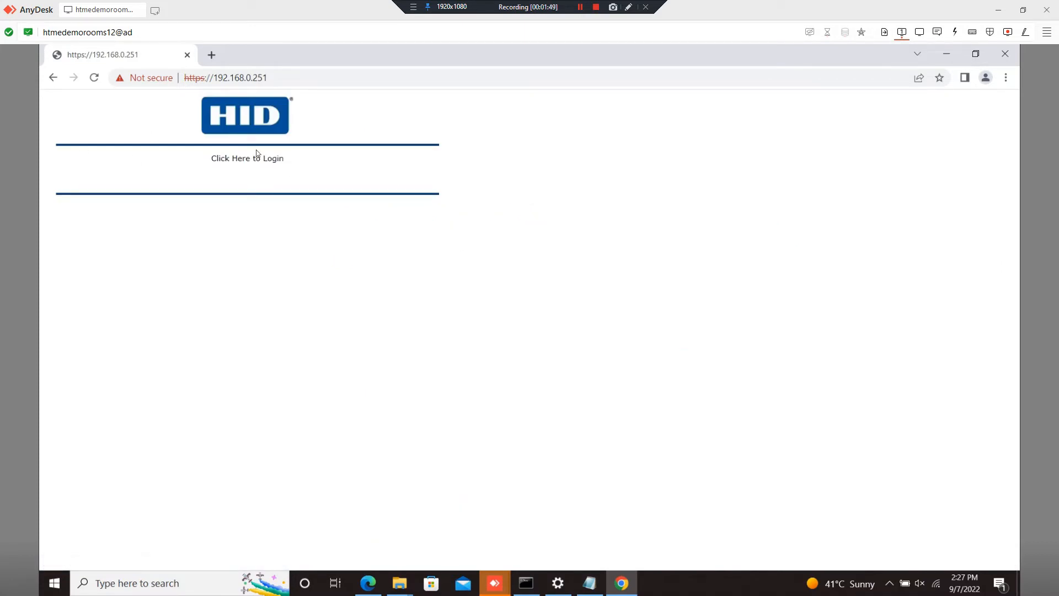
{"action": "left_click", "coordinate": [262, 159]}
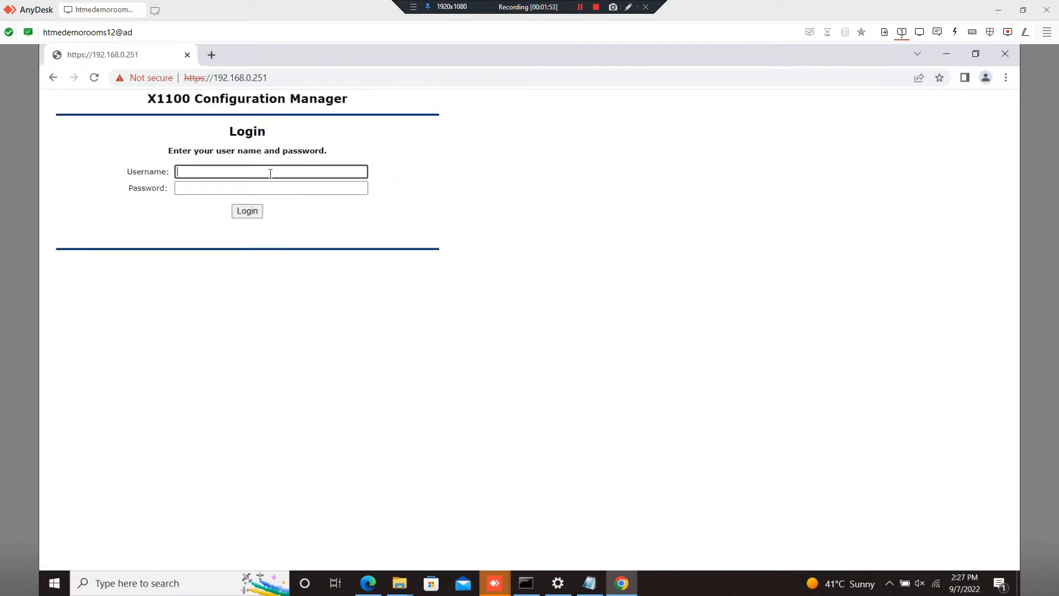
{"action": "type", "text": "admin"}
{"action": "key", "text": "Tab"}
{"action": "type", "text": "****"}
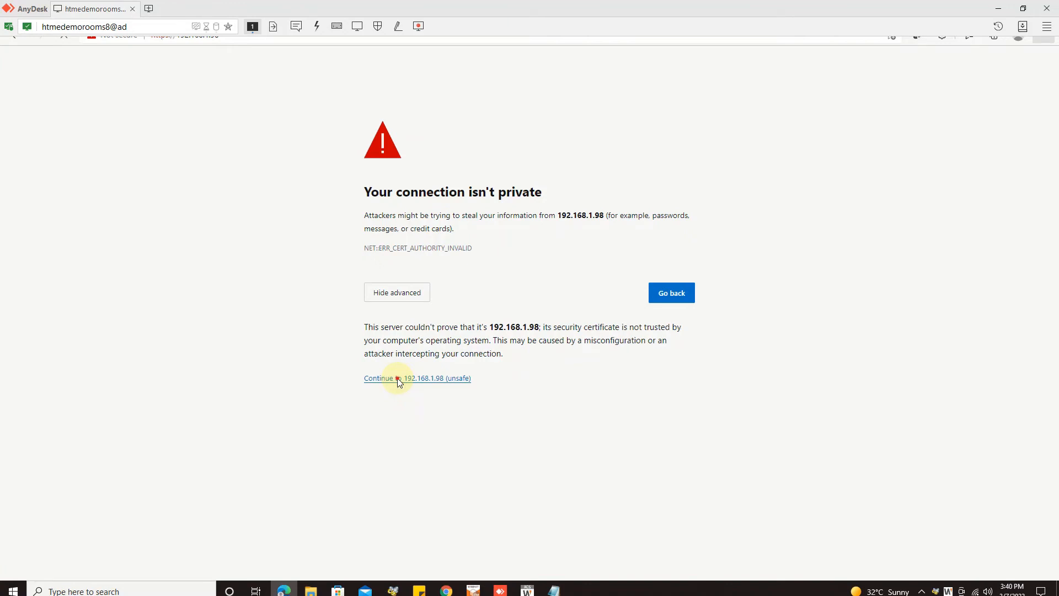
- Proceed to 192.168.1.98, log in as admin with the password, and minimise Photos
{"action": "left_click", "coordinate": [400, 379]}
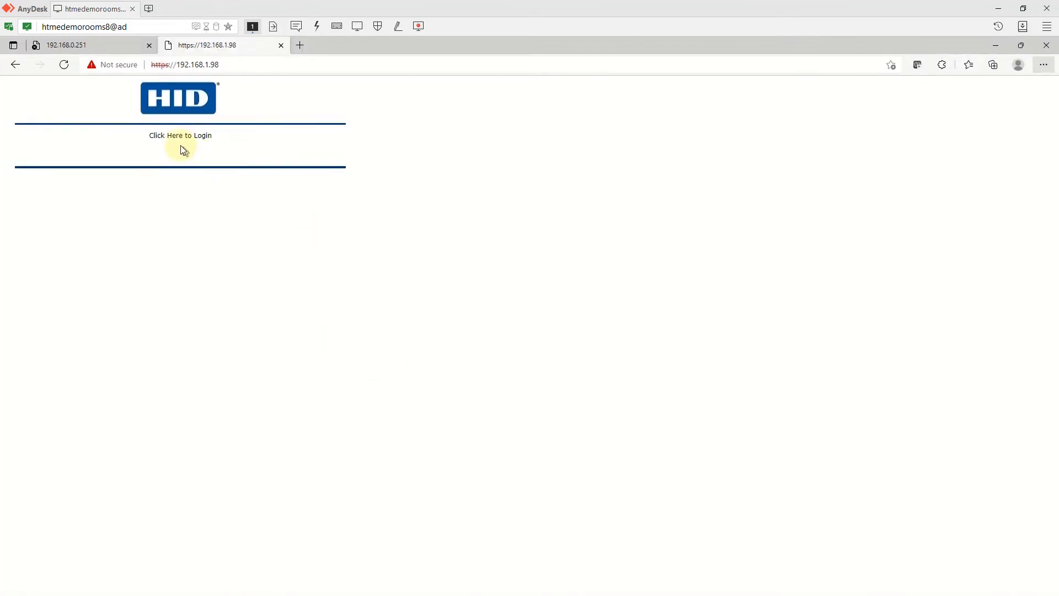
{"action": "left_click", "coordinate": [173, 138]}
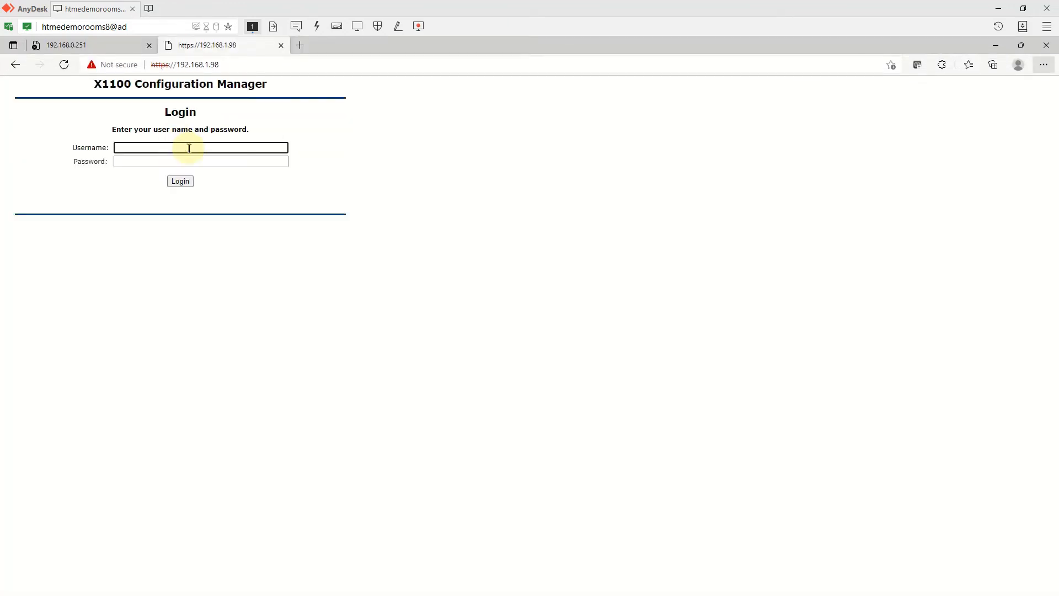
{"action": "left_click", "coordinate": [233, 150]}
{"action": "key", "text": "Tab"}
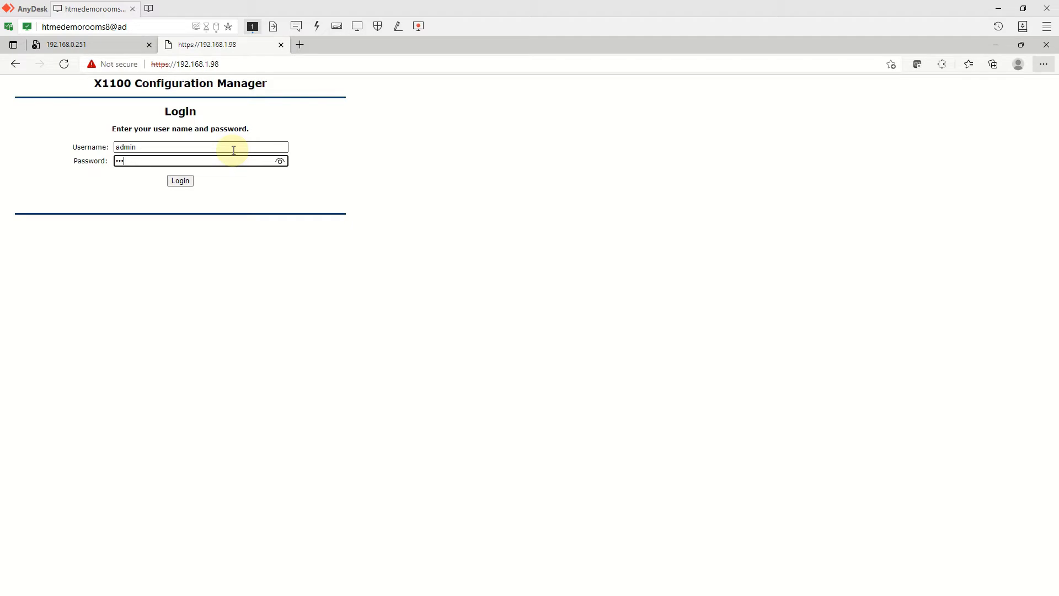
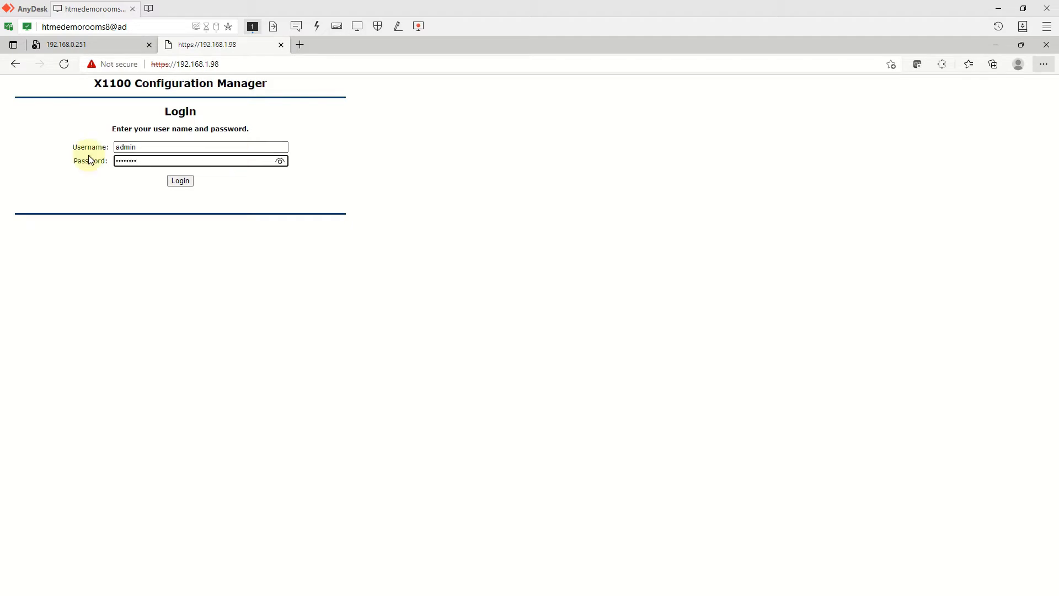
{"action": "key", "text": "Return"}
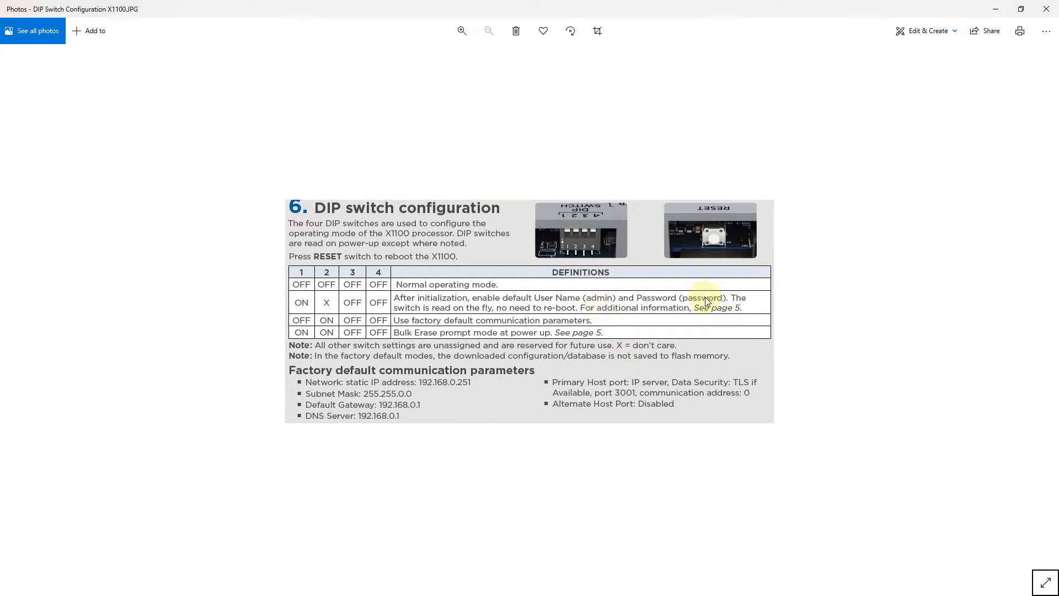
{"action": "left_click", "coordinate": [996, 9]}
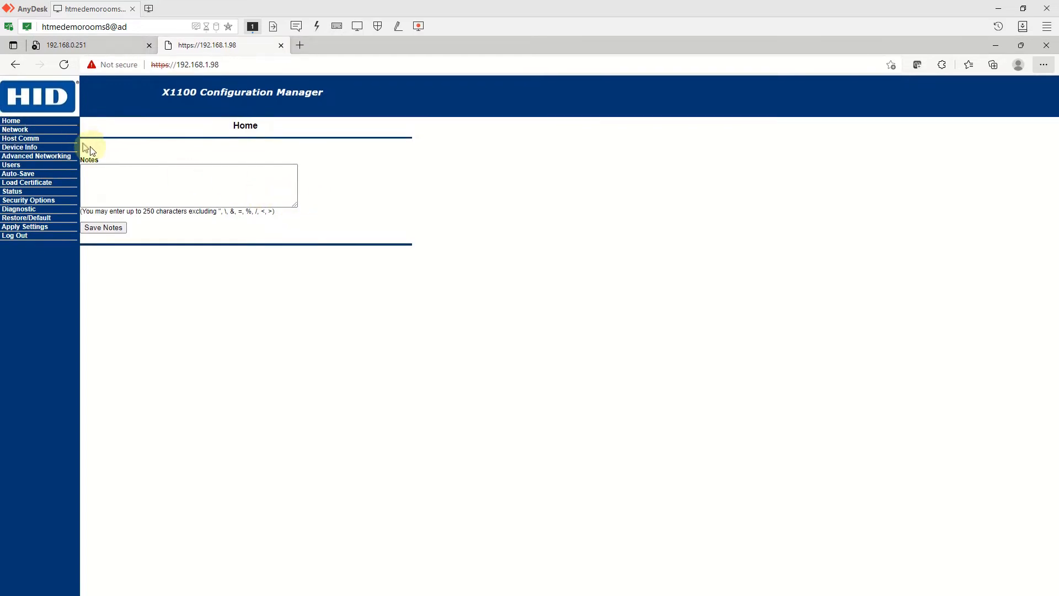
- Change the X1100 Host Comm host IP from 192.168.1.94 to 192.168.1.23, then open Network & Internet settings
{"action": "left_click", "coordinate": [29, 131]}
{"action": "left_click_drag", "start_coordinate": [147, 154], "coordinate": [73, 157]}
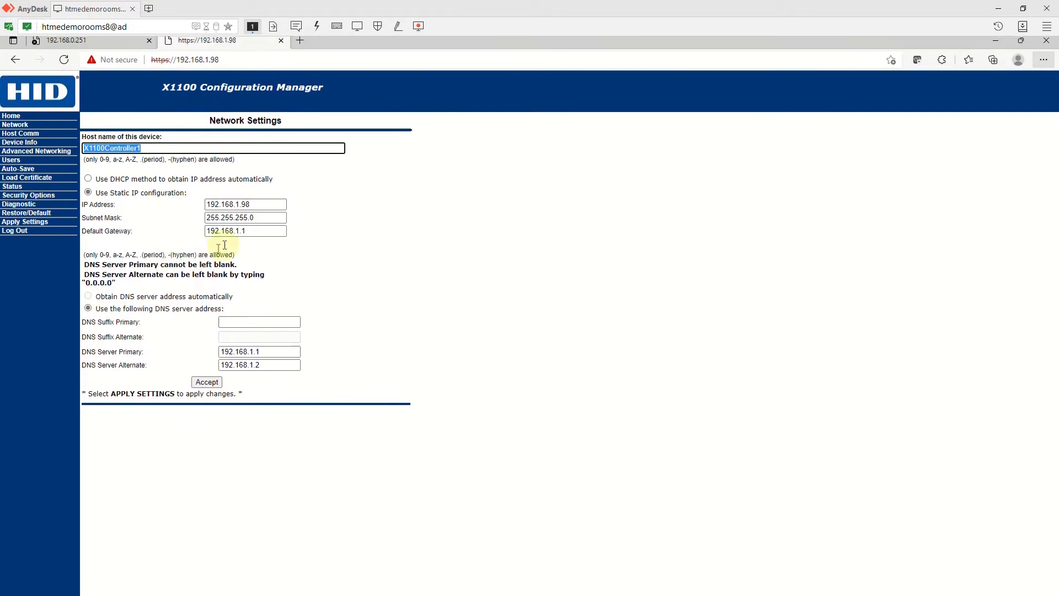
{"action": "left_click", "coordinate": [22, 141]}
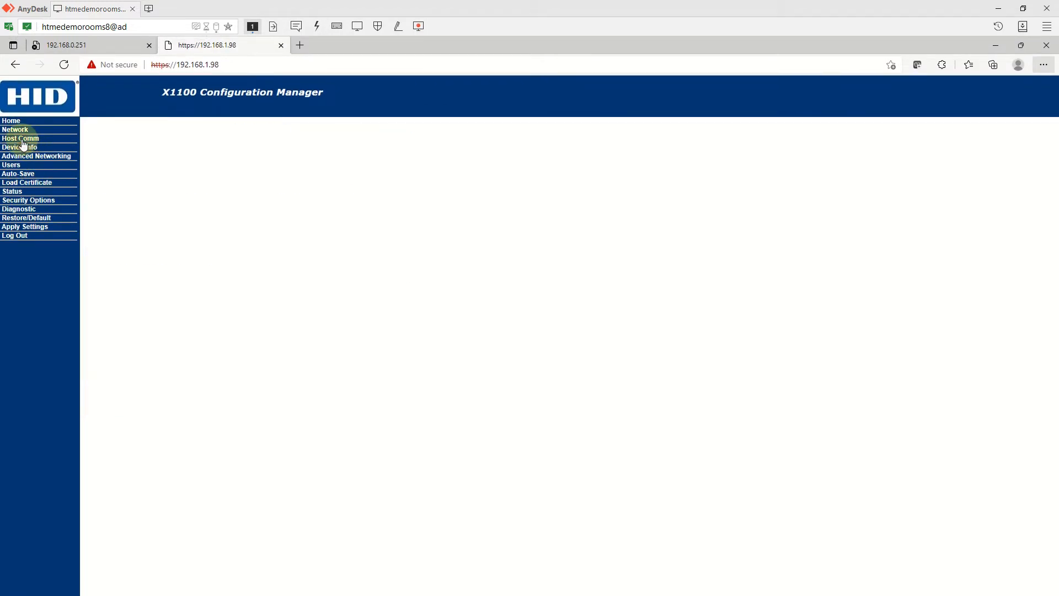
{"action": "left_click_drag", "start_coordinate": [234, 198], "coordinate": [222, 198]}
{"action": "type", "text": "23"}
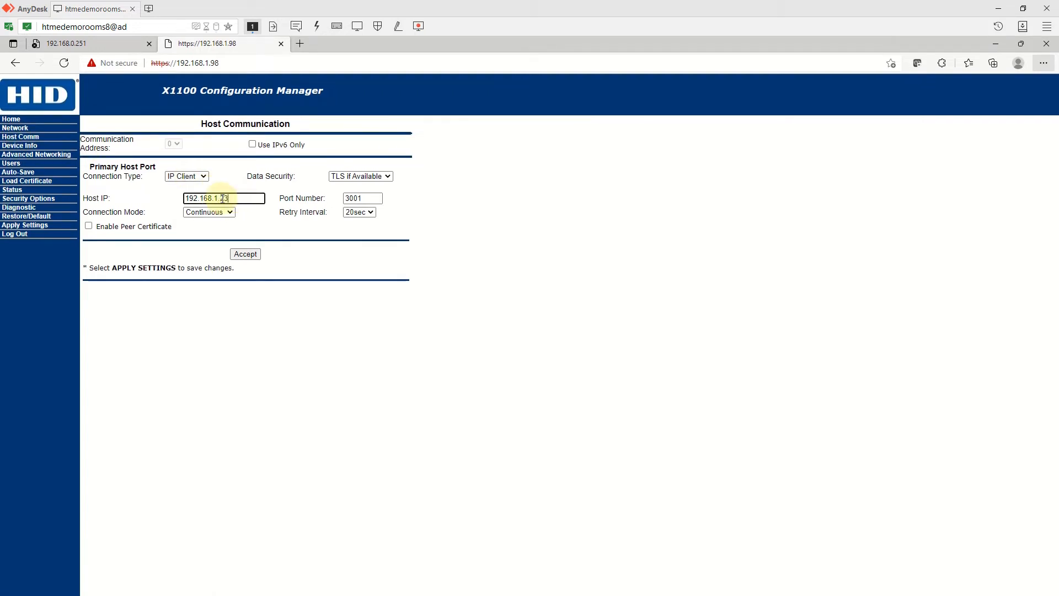
{"action": "right_click", "coordinate": [975, 588]}
{"action": "left_click", "coordinate": [969, 568]}
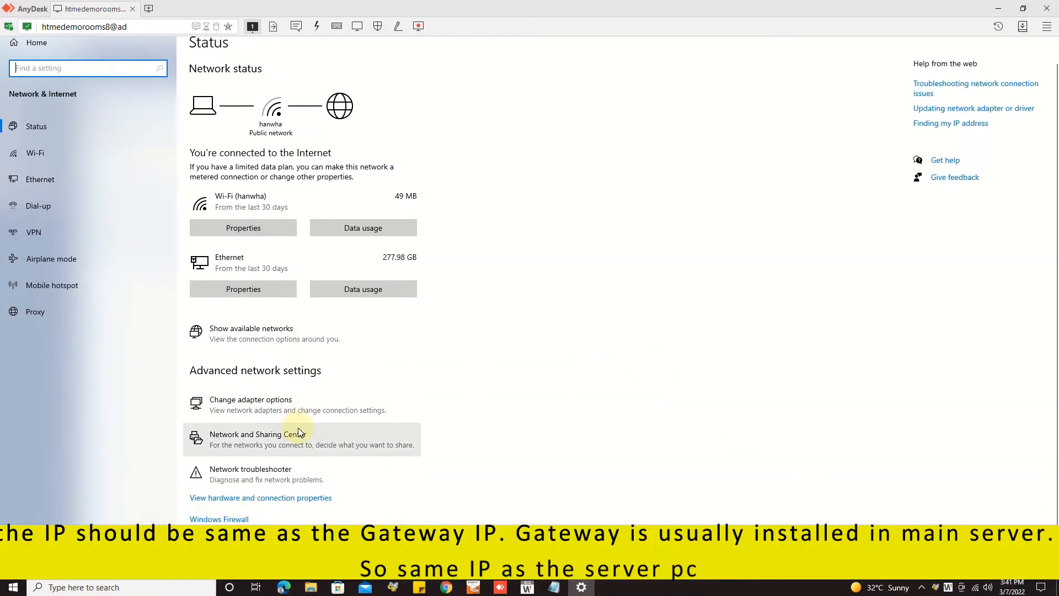
- Confirm the Ethernet adapter has 192.168.0.23 and 192.168.1.23, then close all network windows
{"action": "left_click", "coordinate": [279, 414]}
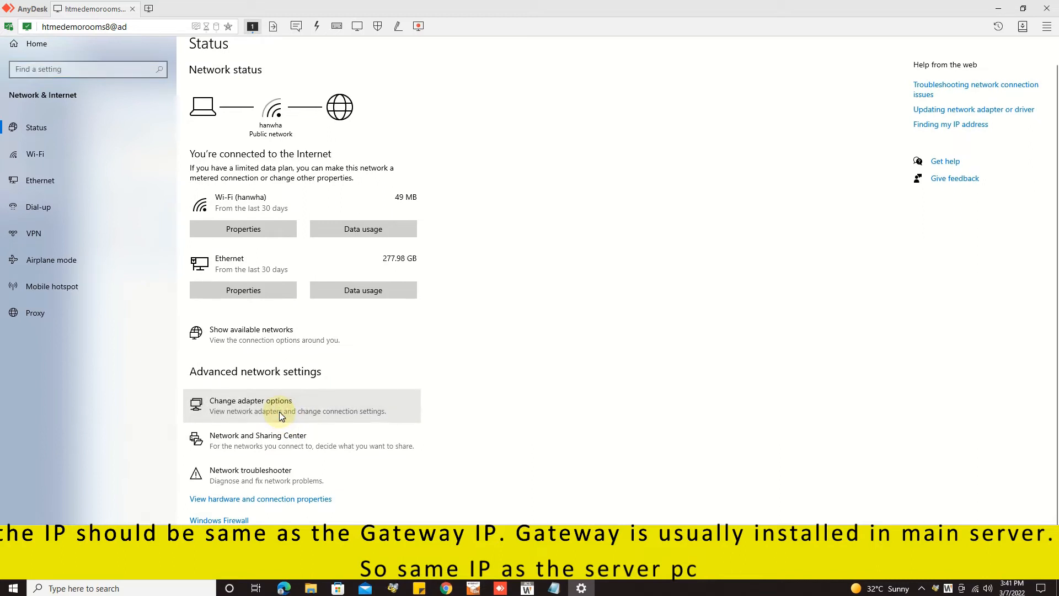
{"action": "double_click", "coordinate": [328, 169]}
{"action": "left_click", "coordinate": [482, 309]}
{"action": "left_click", "coordinate": [623, 225]}
{"action": "left_click", "coordinate": [620, 208]}
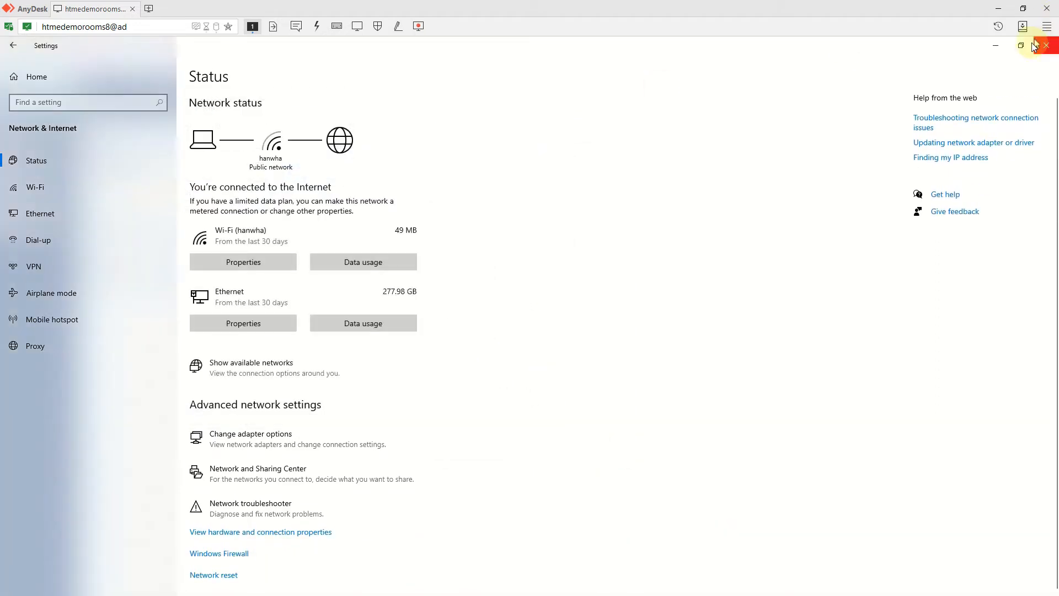
{"action": "left_click", "coordinate": [1046, 45]}
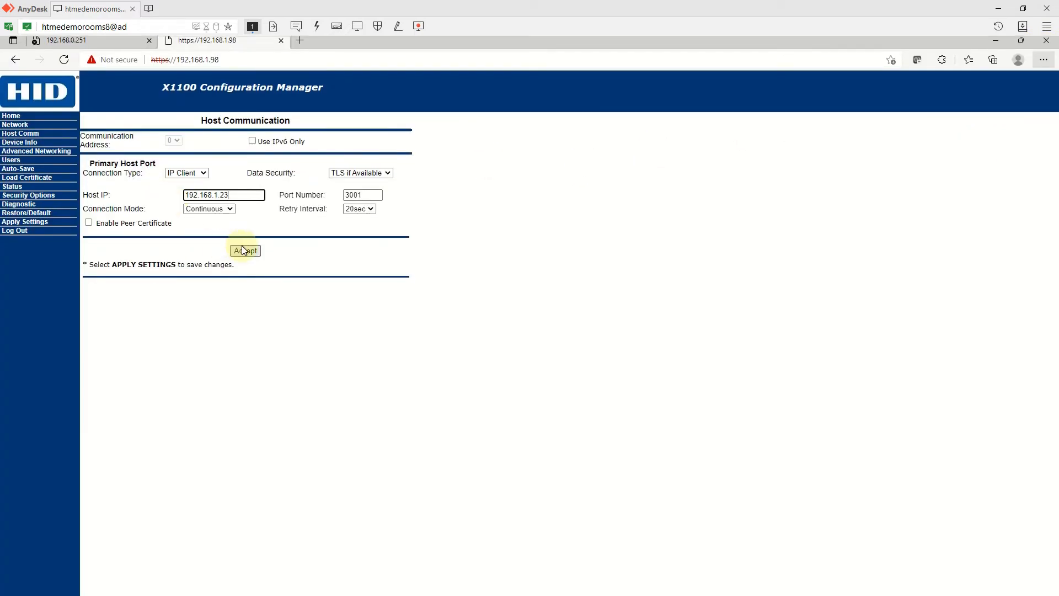
- Keep a 20sec retry interval, accept host settings for 192.168.1.23 port 3001, and go to Users
{"action": "left_click", "coordinate": [359, 209]}
{"action": "left_click", "coordinate": [363, 210]}
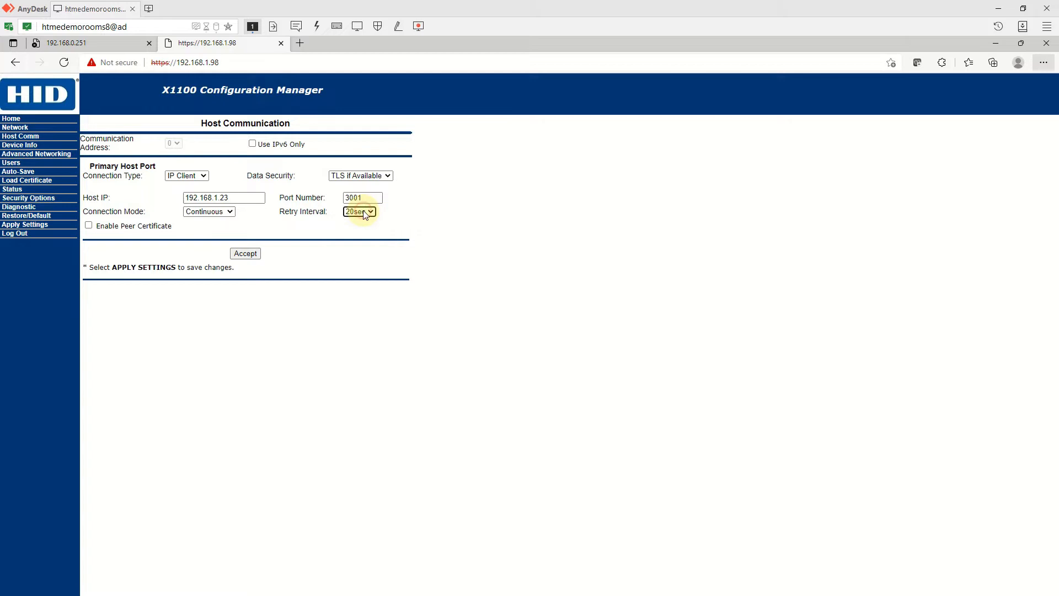
{"action": "left_click", "coordinate": [247, 252]}
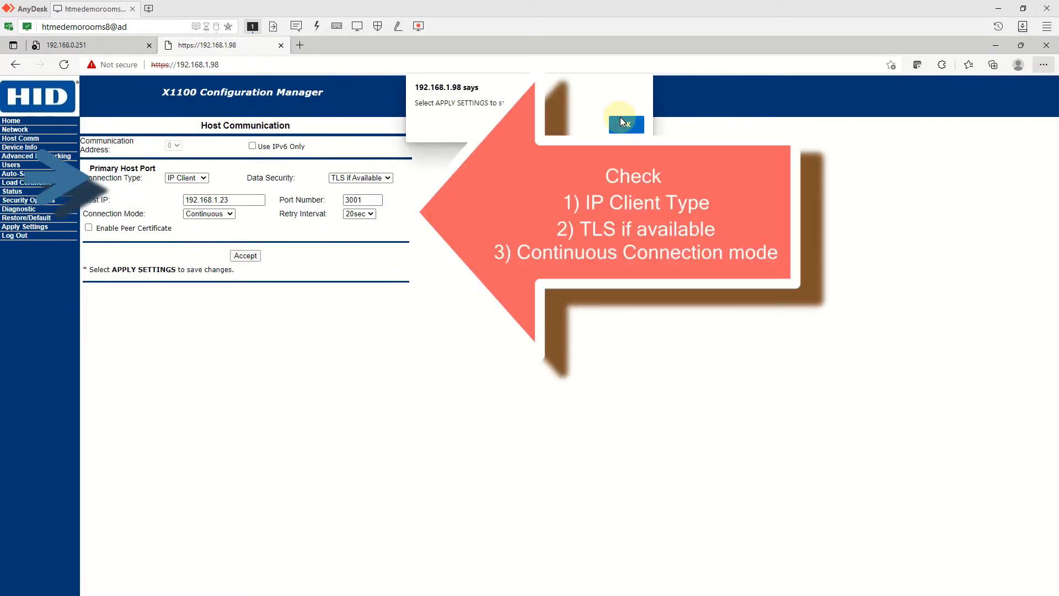
{"action": "left_click", "coordinate": [623, 124]}
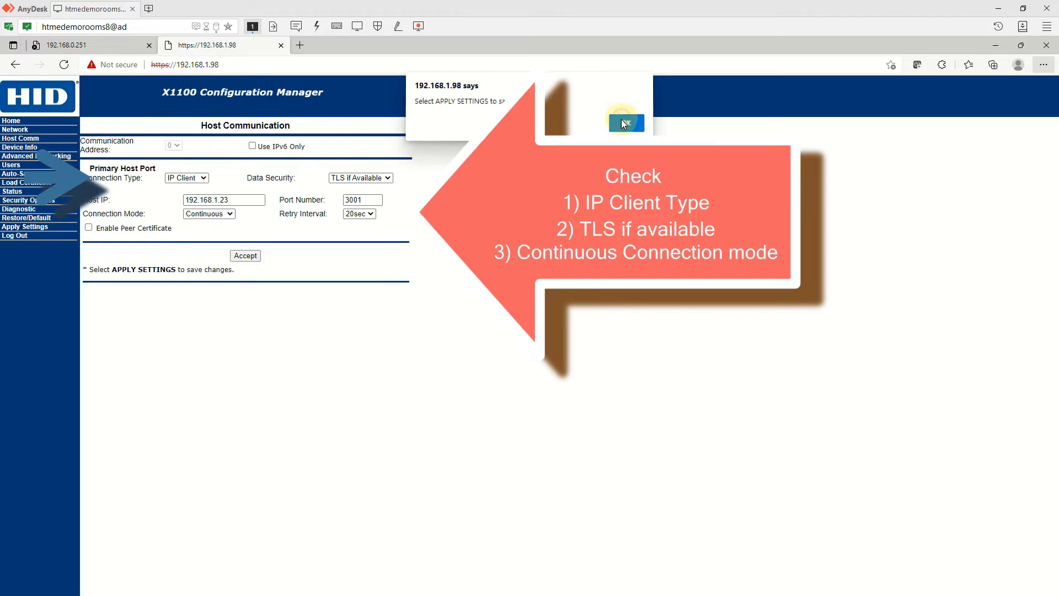
{"action": "left_click", "coordinate": [18, 164]}
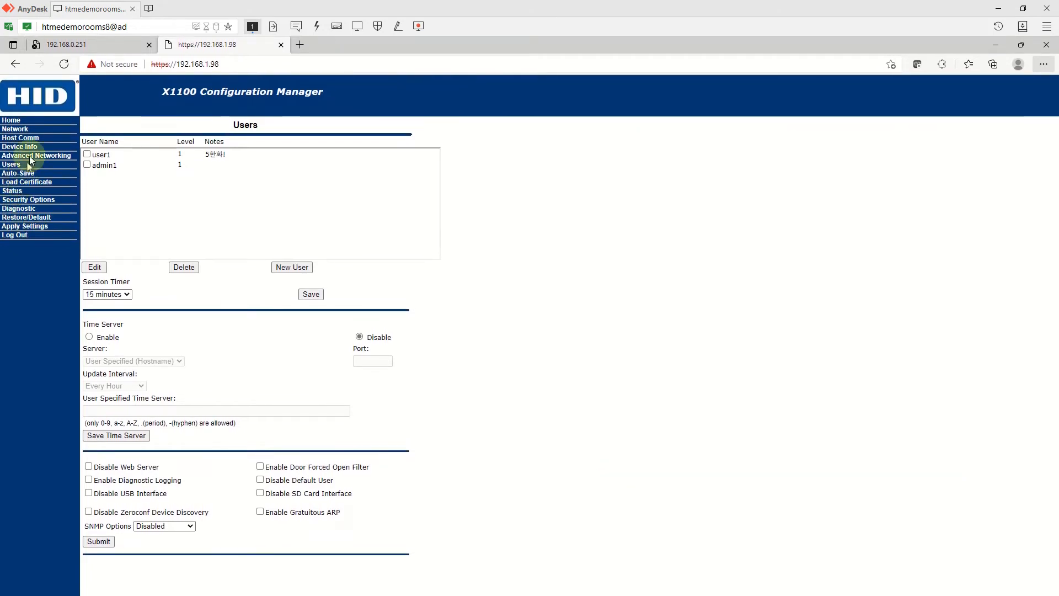
- Choose 'Apply Settings, Reboot', tick 'I understand and wish to proceed', and confirm with Yes
{"action": "left_click", "coordinate": [43, 227]}
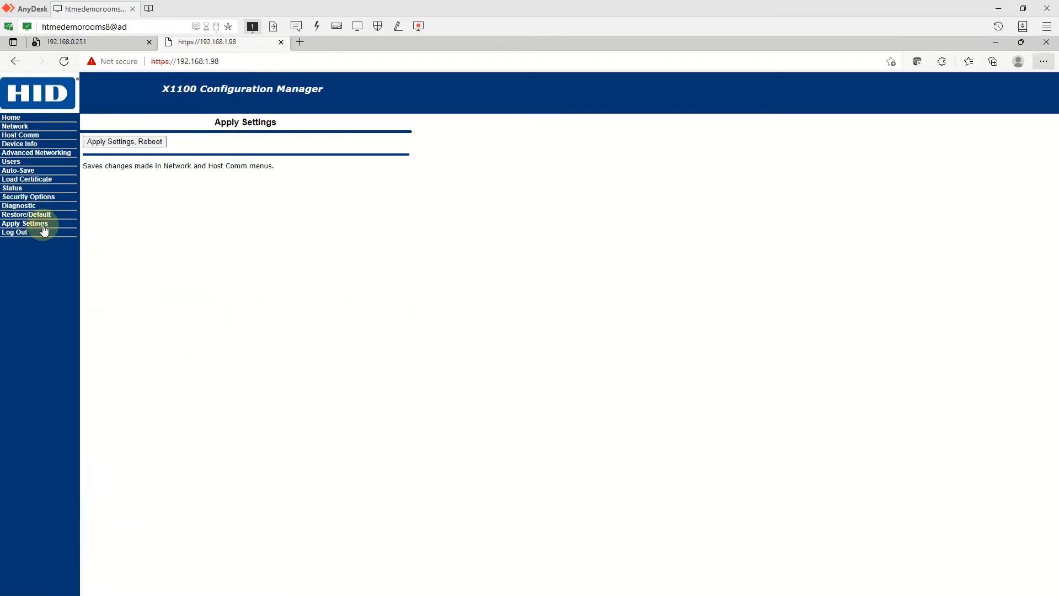
{"action": "left_click", "coordinate": [110, 144]}
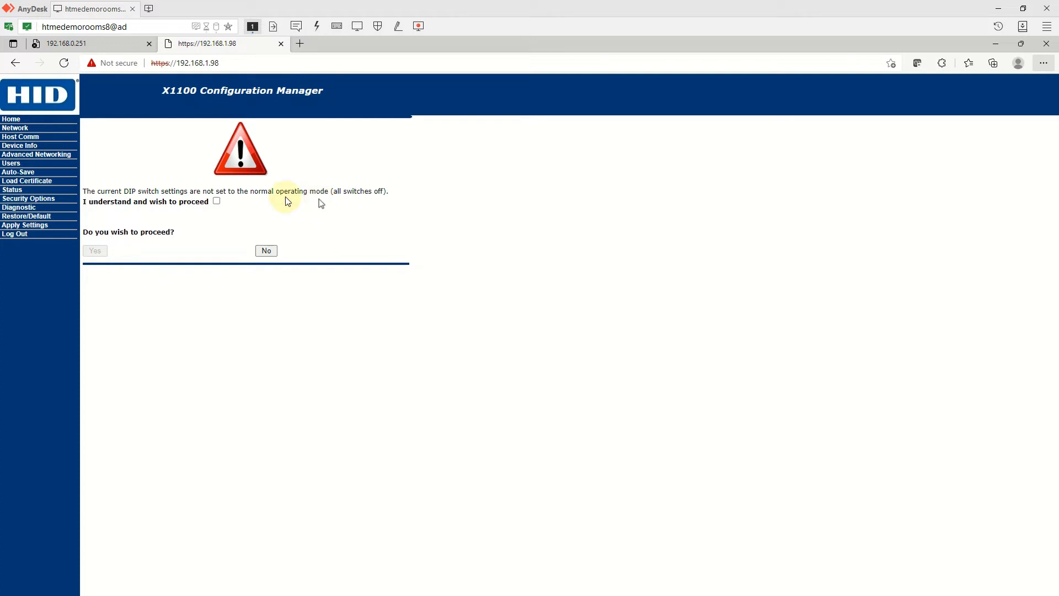
{"action": "left_click", "coordinate": [215, 202]}
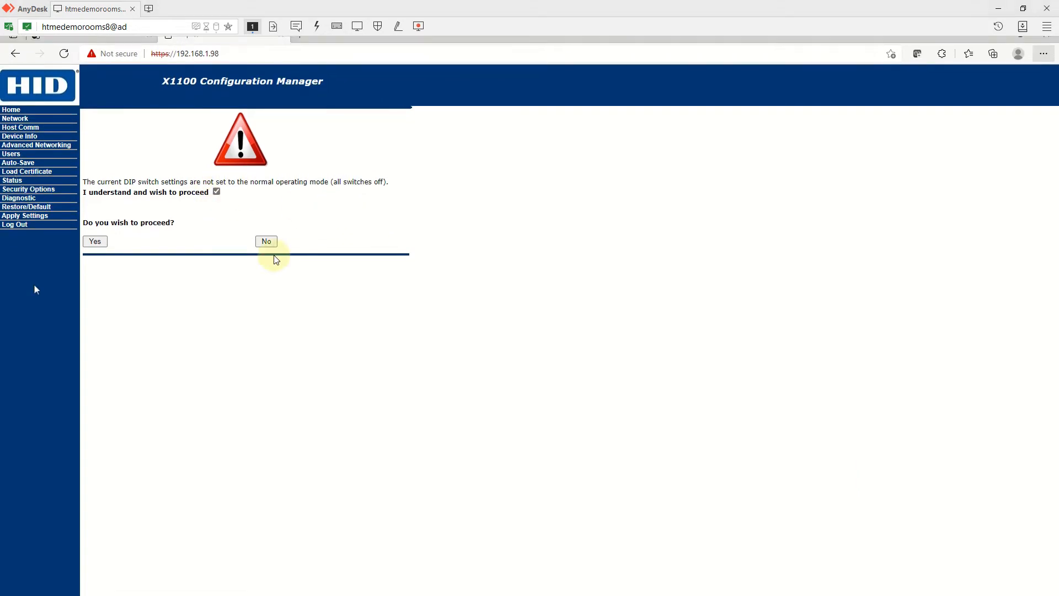
{"action": "left_click", "coordinate": [96, 246]}
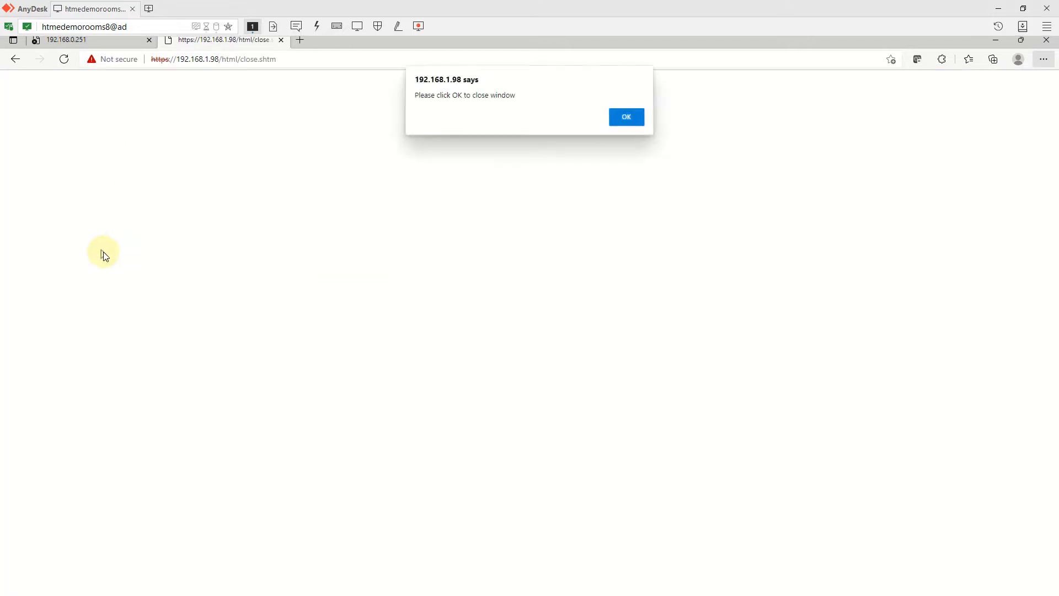
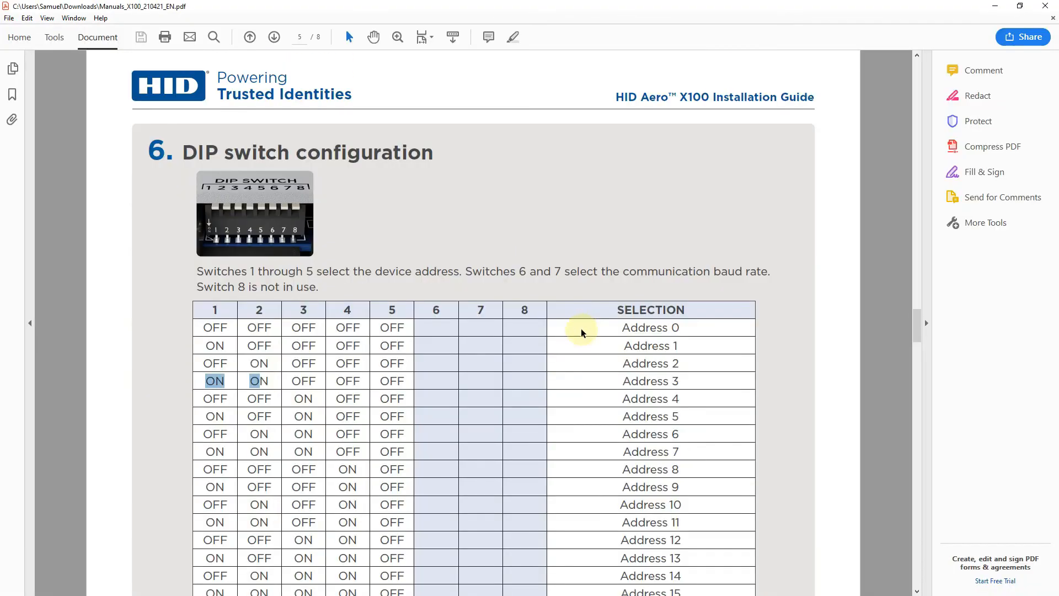
- Scroll up to the X100 Overview board diagram on page 1 of the HID X100 guide
{"action": "scroll", "coordinate": [579, 265], "scroll_direction": "up", "scroll_amount": 15}
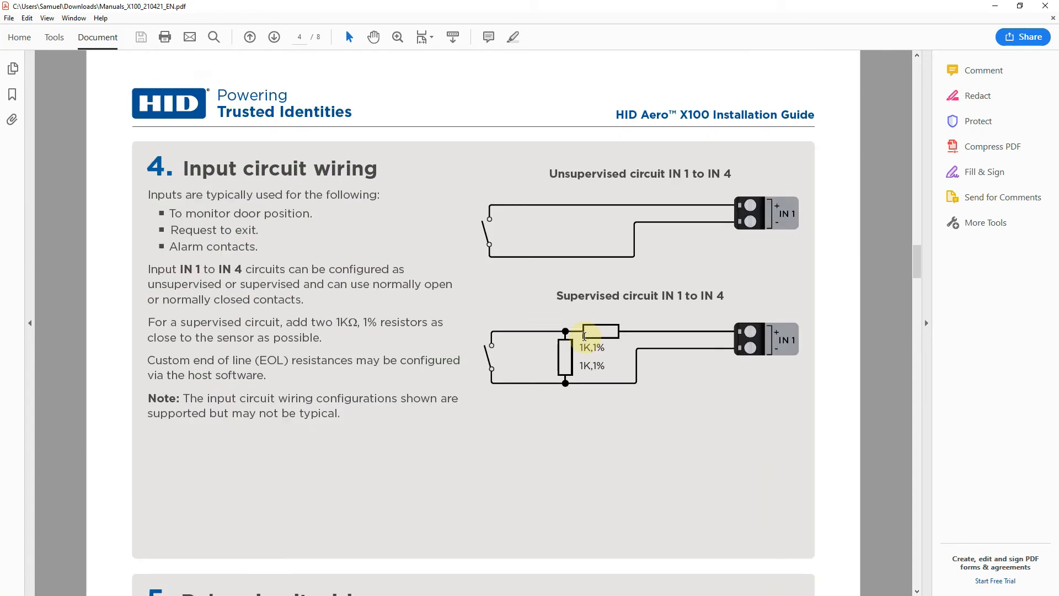
{"action": "scroll", "coordinate": [584, 336], "scroll_direction": "up", "scroll_amount": 20}
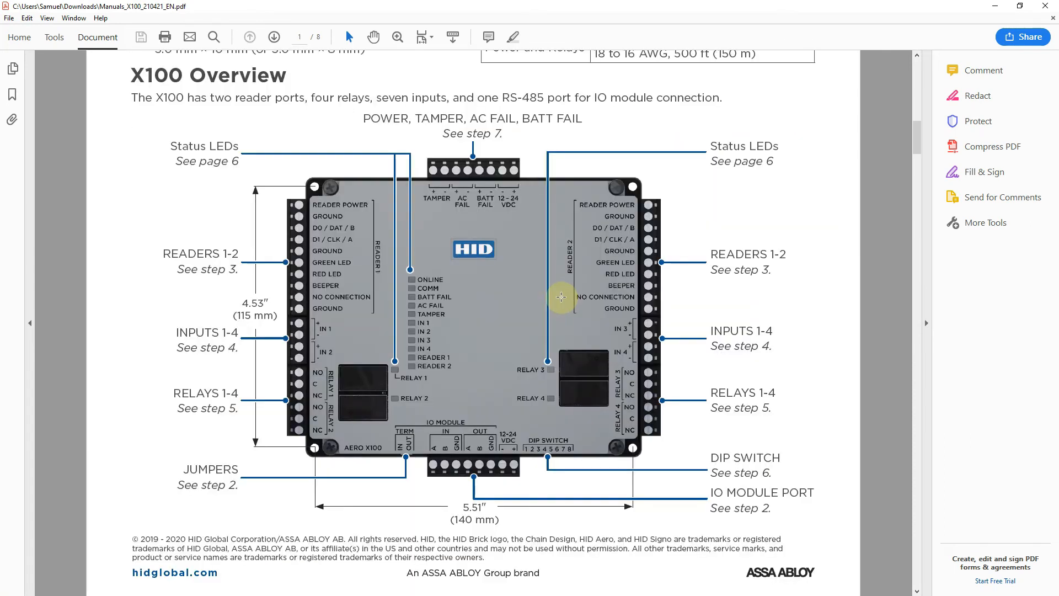
{"action": "scroll", "coordinate": [492, 298], "scroll_direction": "up", "scroll_amount": 4}
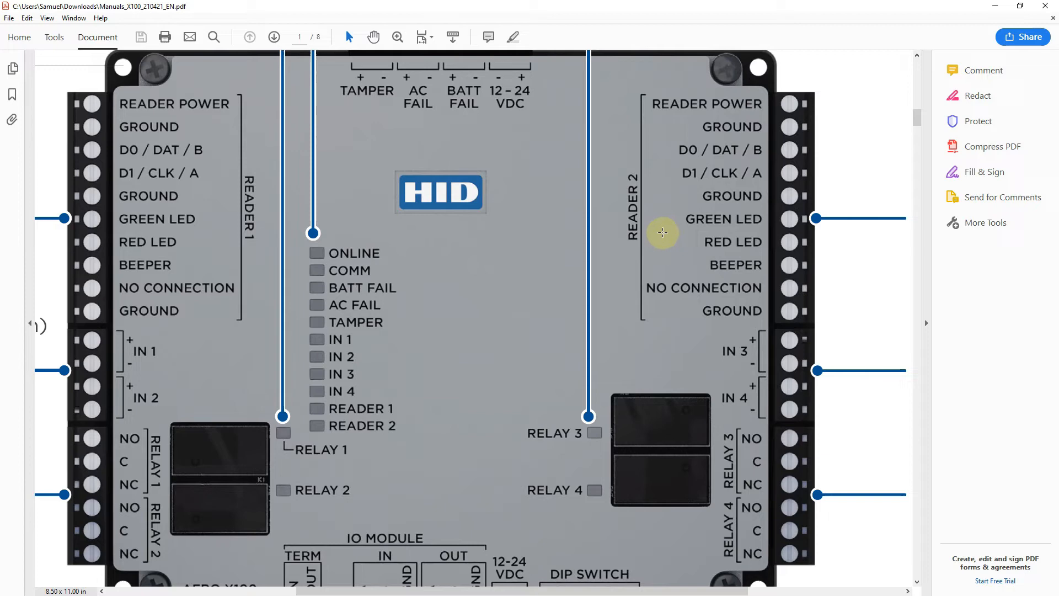
- Try 1 door on the X100 board, check the PDF manual, then return to controller settings
{"action": "left_click", "coordinate": [997, 6]}
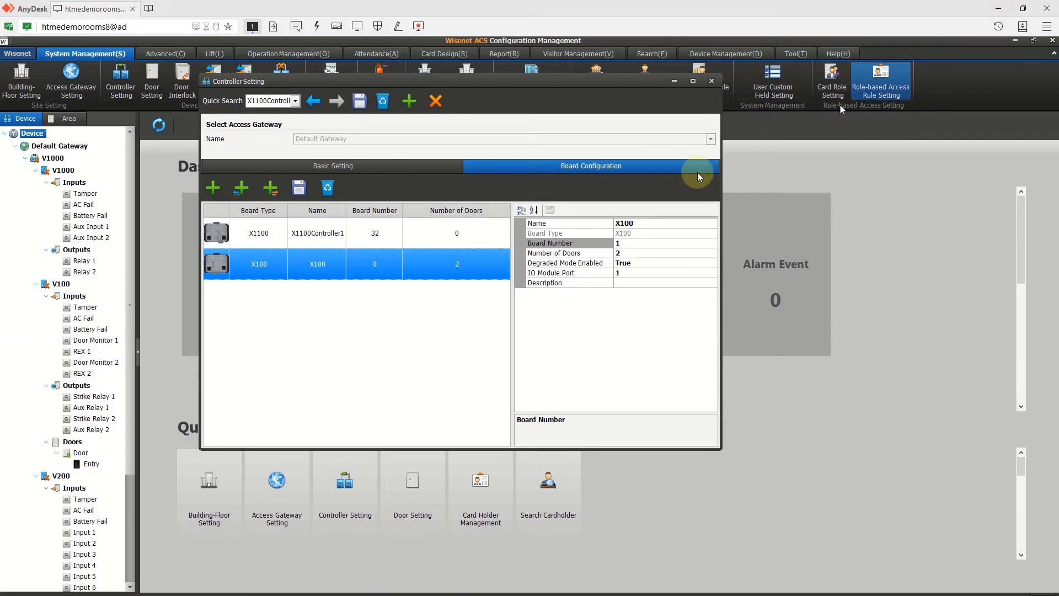
{"action": "left_click", "coordinate": [629, 244]}
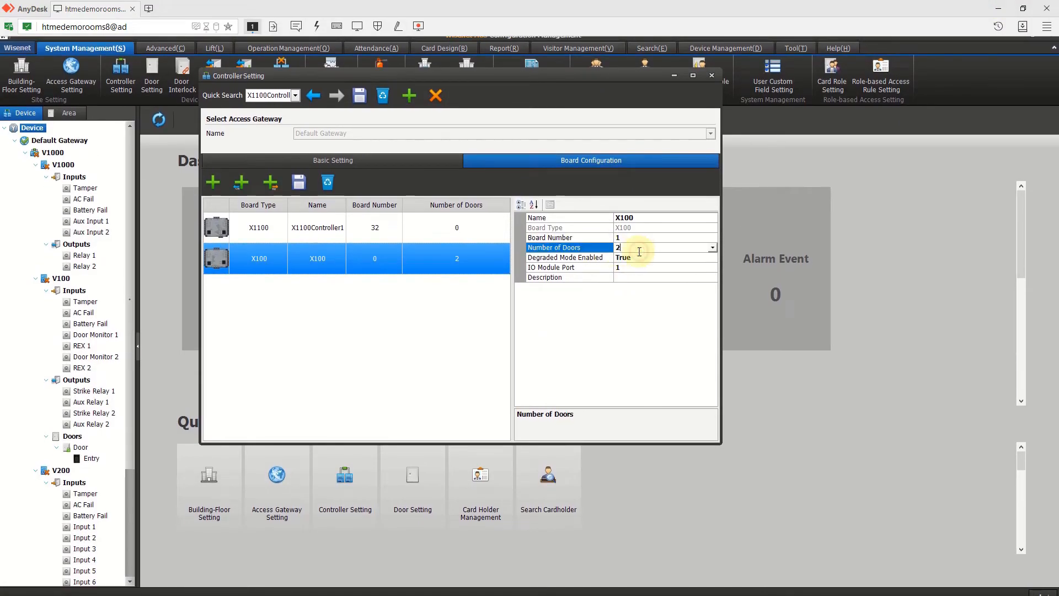
{"action": "left_click", "coordinate": [710, 247]}
{"action": "left_click", "coordinate": [696, 261]}
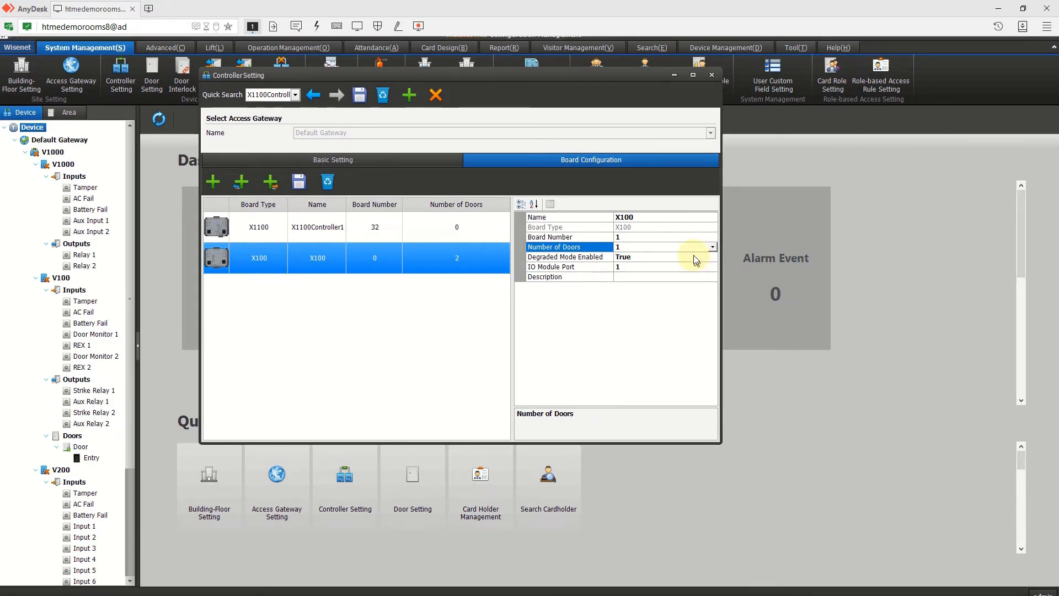
{"action": "key", "text": "alt+Tab"}
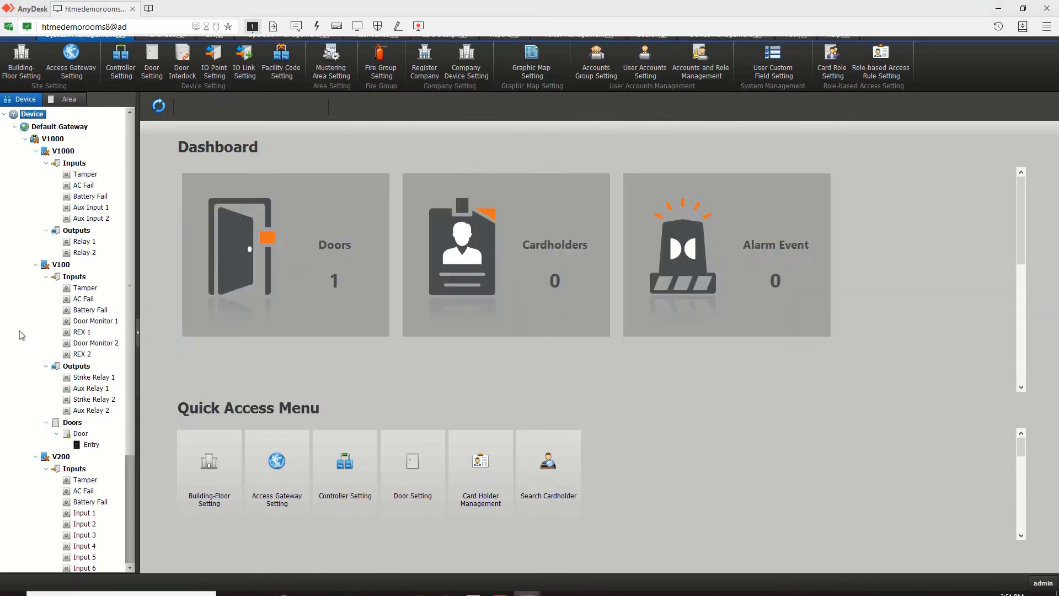
{"action": "key", "text": "alt+Tab"}
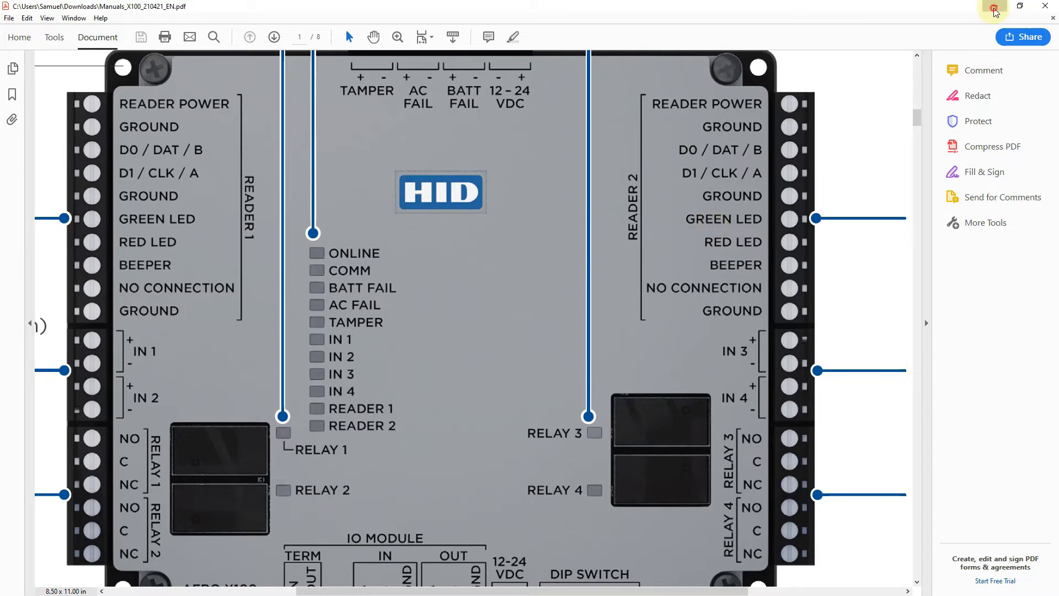
{"action": "left_click", "coordinate": [995, 7]}
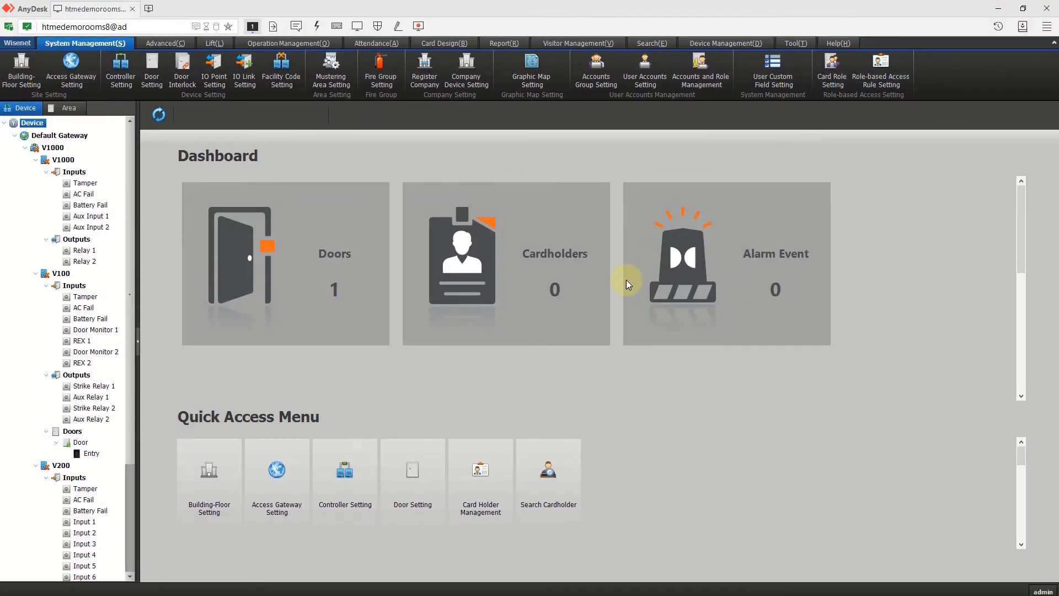
{"action": "key", "text": "alt+Tab"}
{"action": "left_click", "coordinate": [336, 298]}
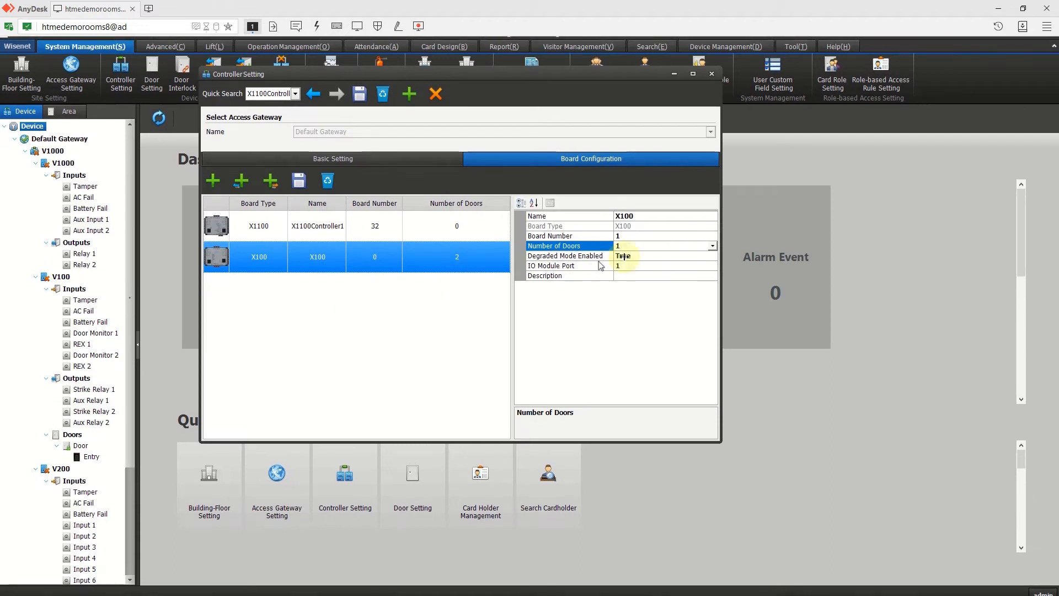
- Set Number of Doors back to 2 and Degraded Mode to False, then save and close
{"action": "left_click", "coordinate": [713, 249]}
{"action": "left_click", "coordinate": [681, 267]}
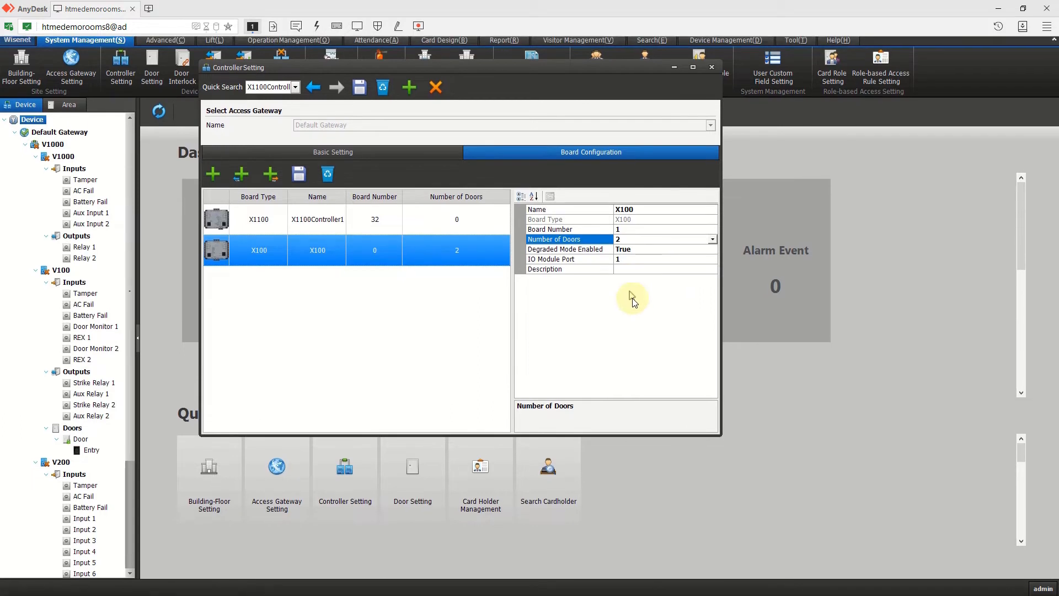
{"action": "left_click", "coordinate": [684, 257]}
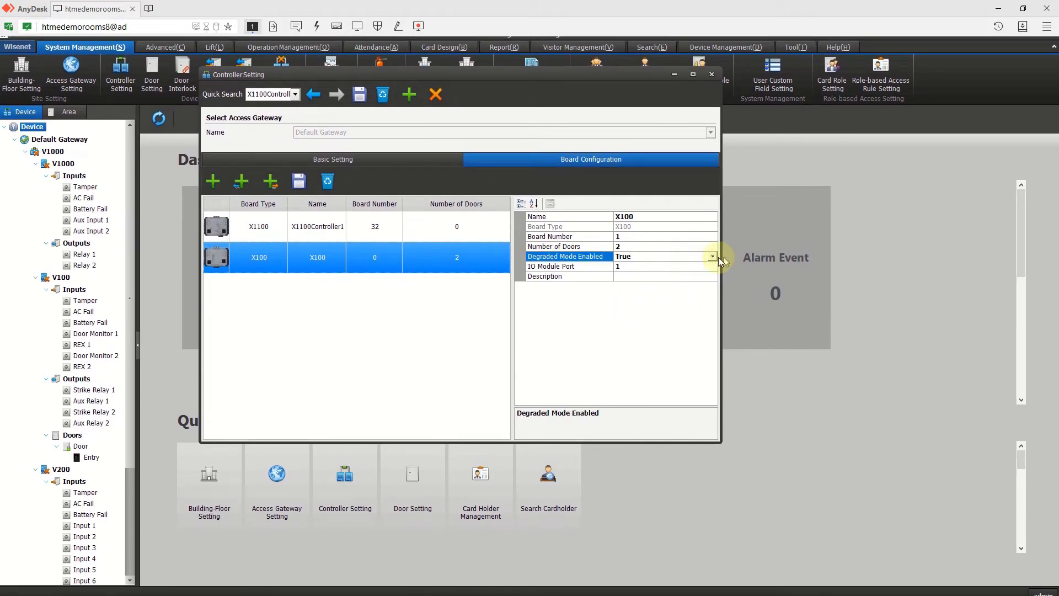
{"action": "left_click", "coordinate": [710, 257]}
{"action": "left_click", "coordinate": [696, 273]}
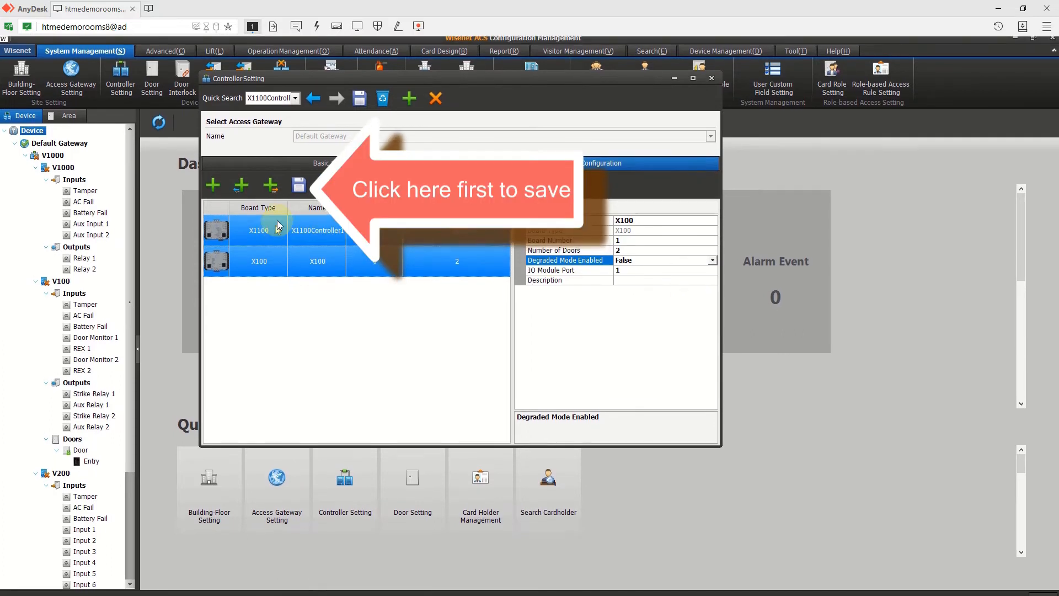
{"action": "left_click", "coordinate": [299, 190]}
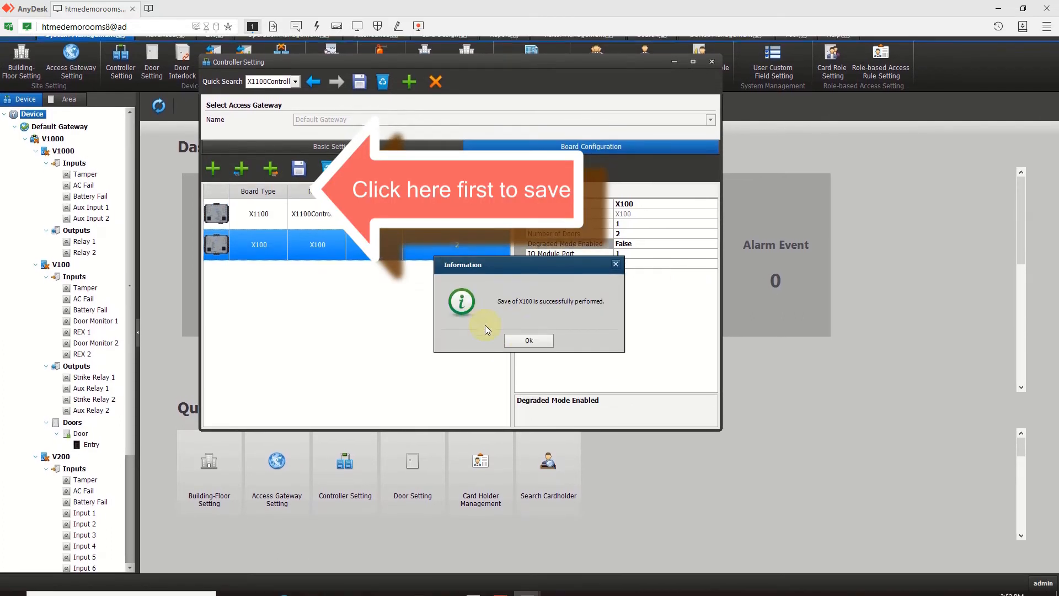
{"action": "left_click", "coordinate": [522, 338]}
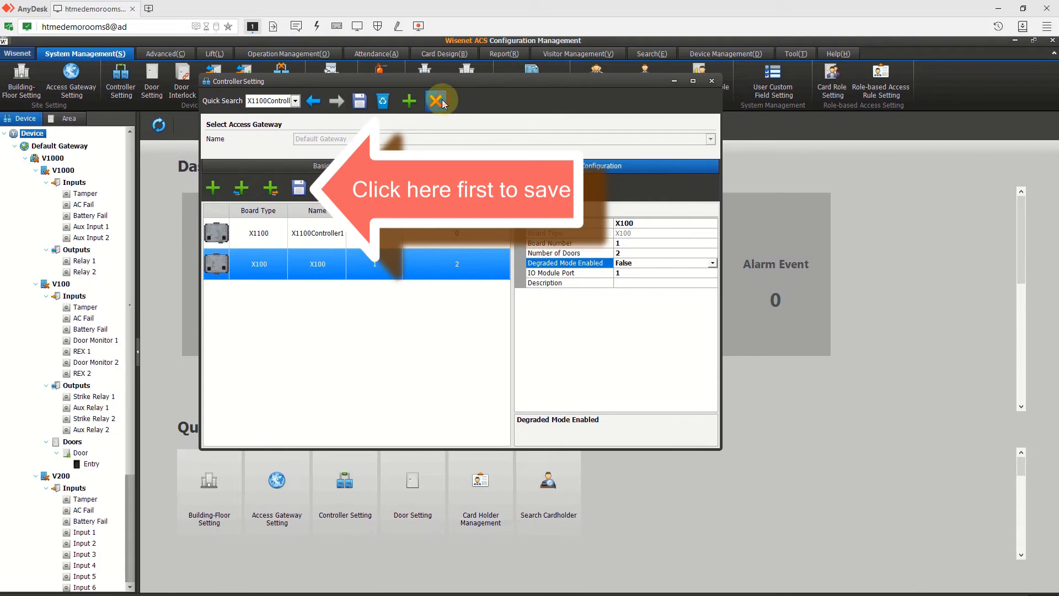
{"action": "left_click", "coordinate": [441, 100]}
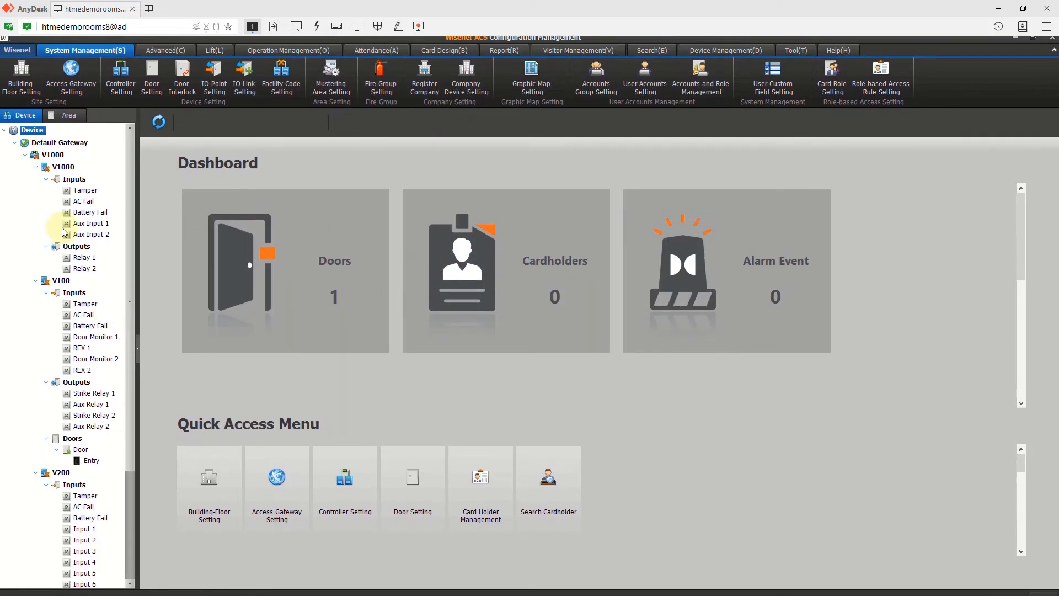
- Reload the Device tree and collapse V1000 to reveal X1100Controller1 with its X100 inputs and outputs
{"action": "left_click", "coordinate": [26, 159]}
{"action": "right_click", "coordinate": [41, 133]}
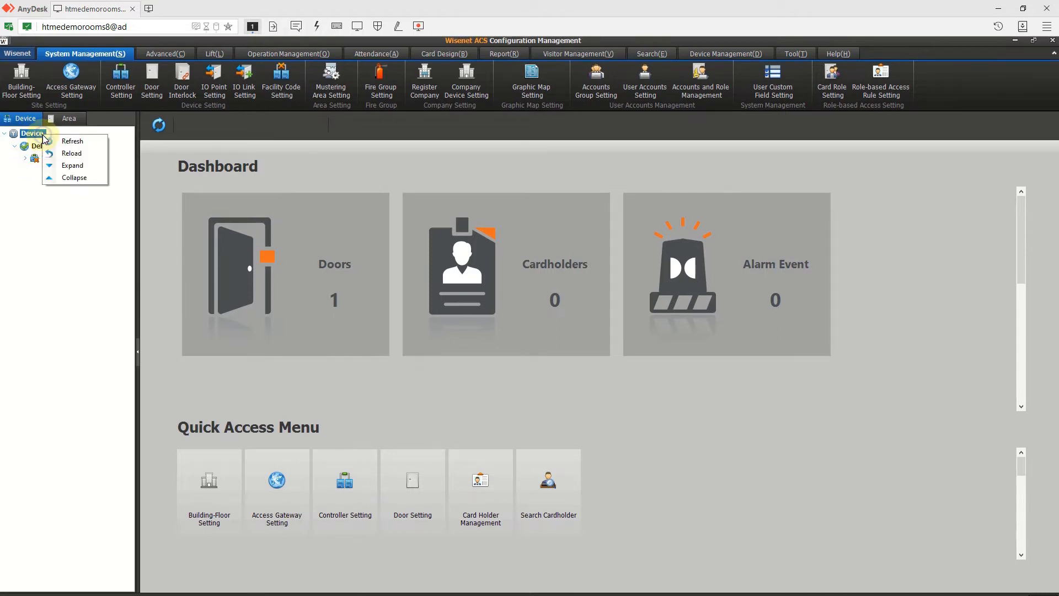
{"action": "left_click", "coordinate": [65, 152]}
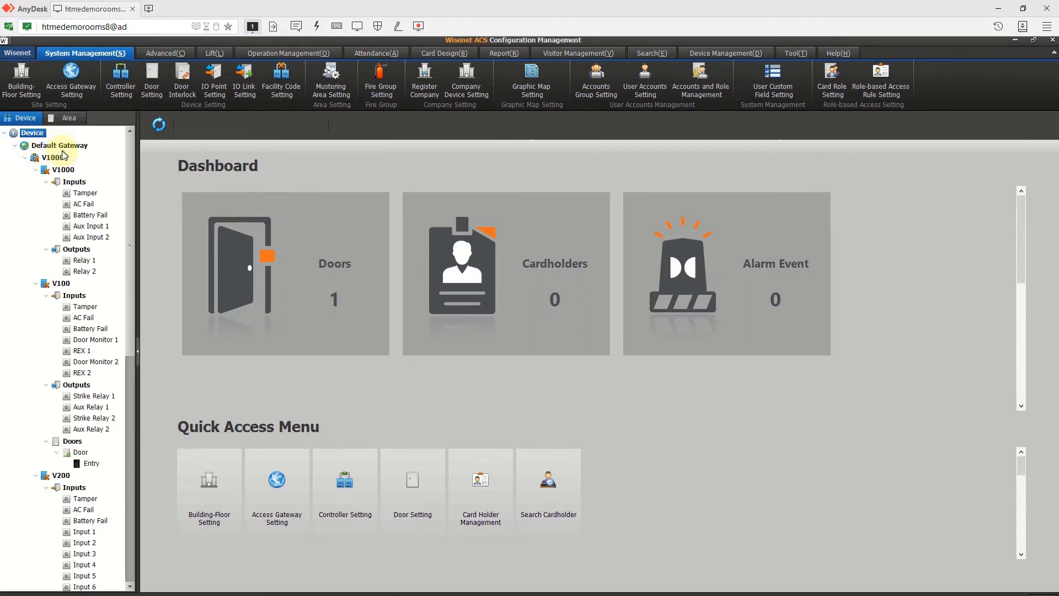
{"action": "left_click", "coordinate": [27, 158]}
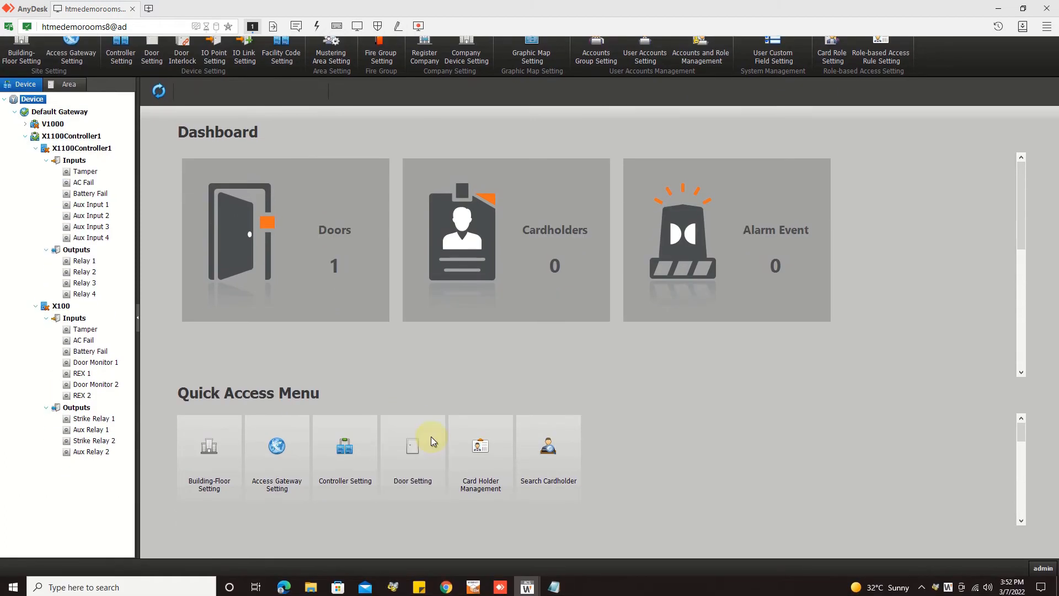
{"action": "left_click", "coordinate": [406, 466]}
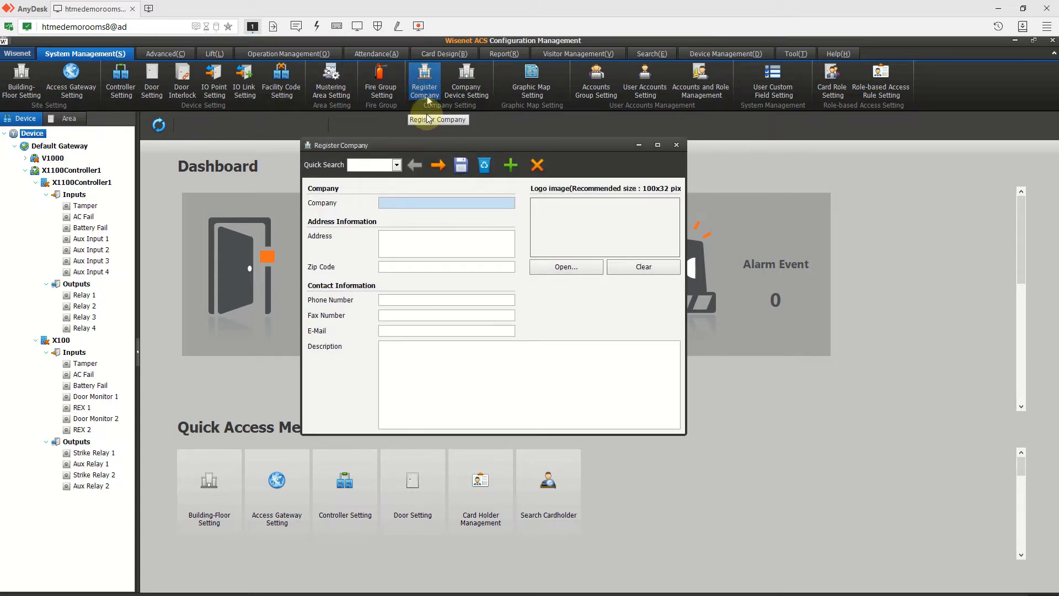
- Register the company under the name Wisenet and save it
{"action": "left_click", "coordinate": [439, 168]}
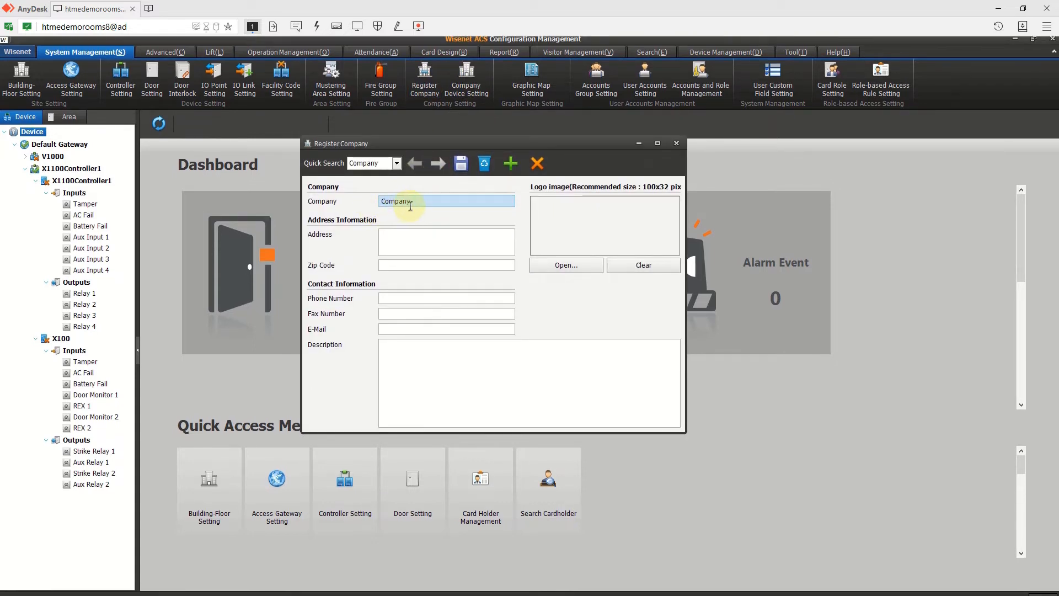
{"action": "left_click", "coordinate": [422, 202]}
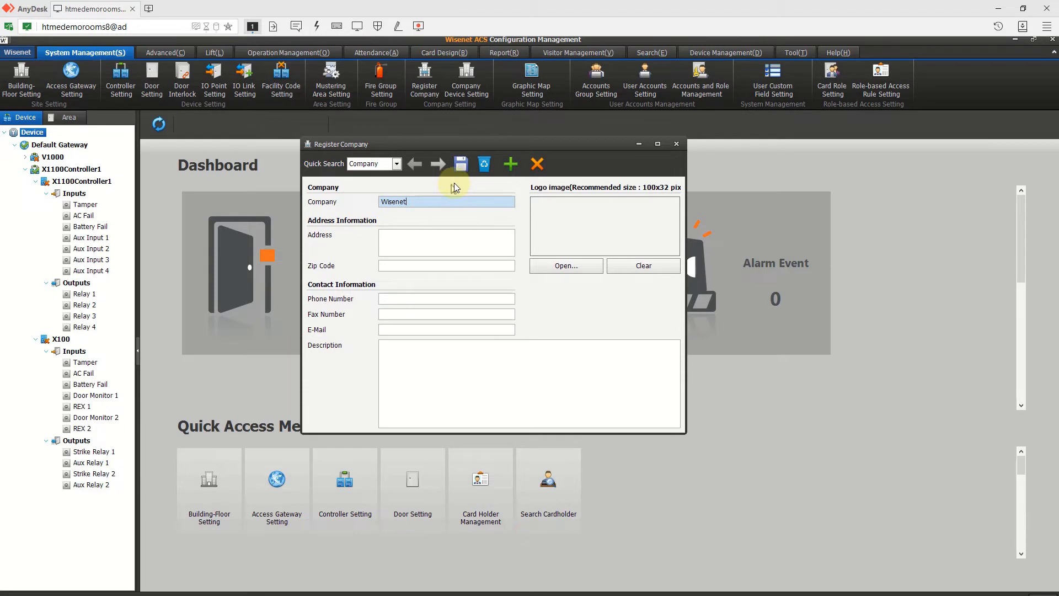
{"action": "left_click", "coordinate": [461, 163]}
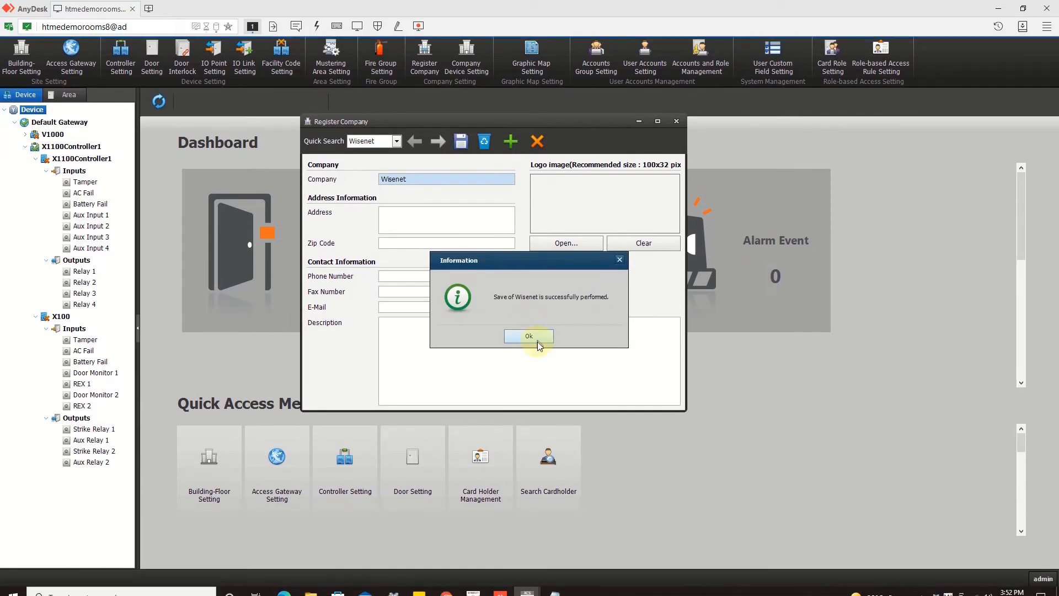
{"action": "left_click", "coordinate": [528, 358]}
{"action": "left_click", "coordinate": [678, 146]}
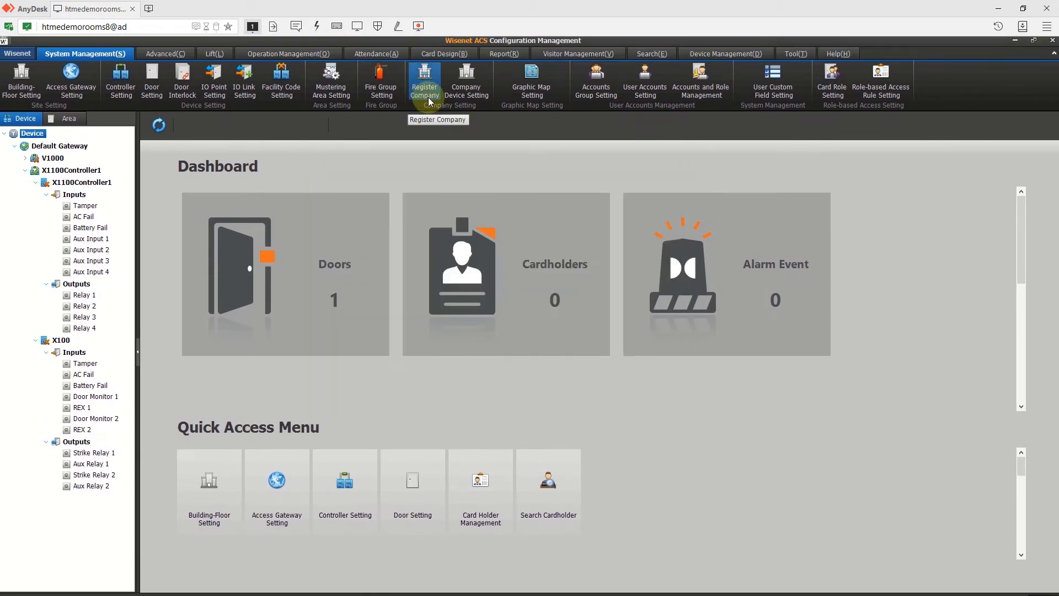
- Review the Building - 1F door in Company Device Setting, then close it
{"action": "left_click", "coordinate": [468, 100]}
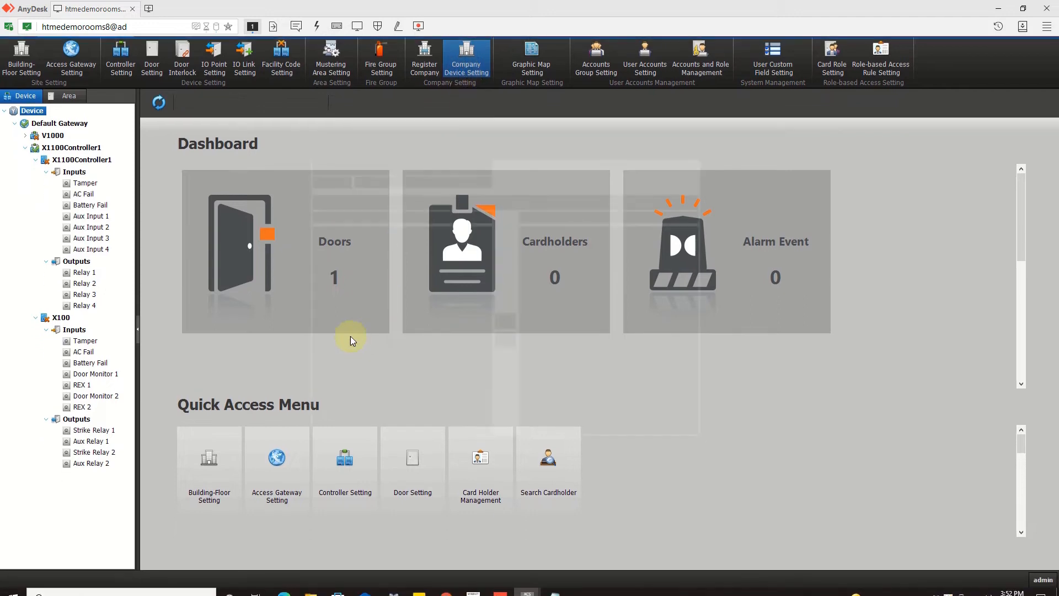
{"action": "left_click", "coordinate": [356, 259]}
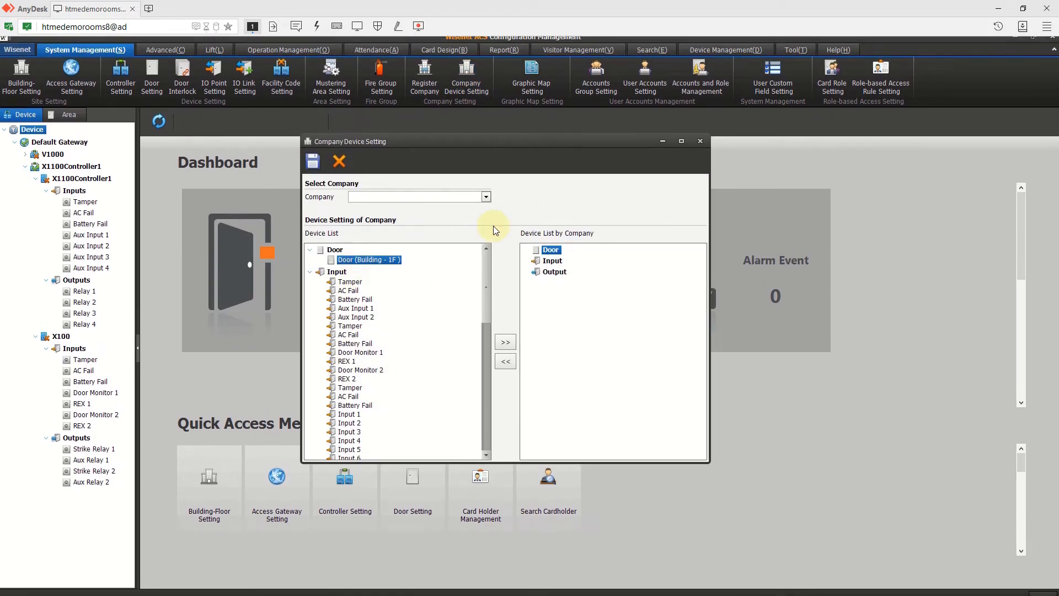
{"action": "left_click", "coordinate": [703, 146]}
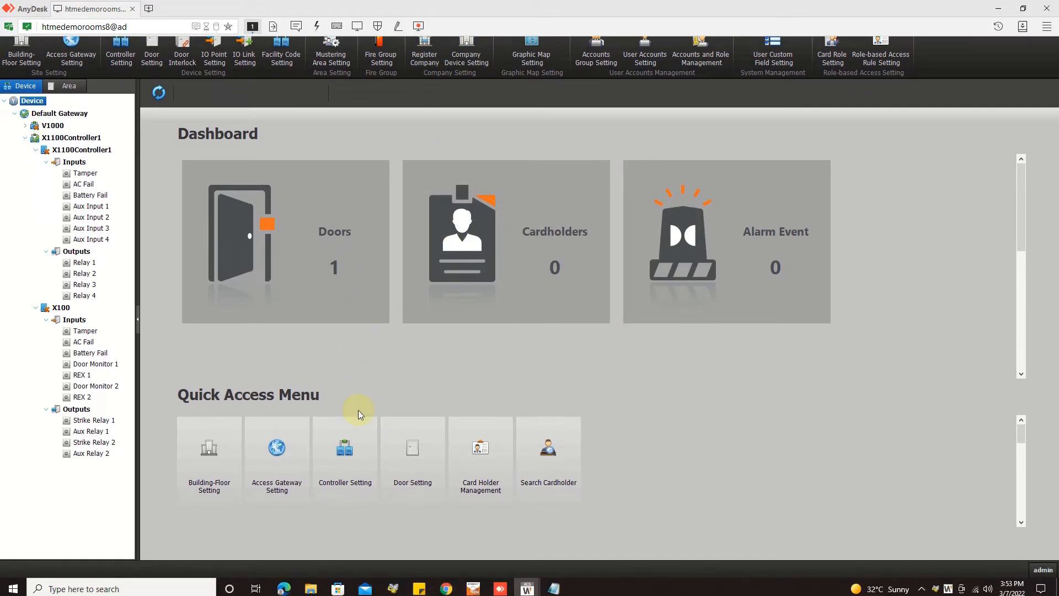
{"action": "left_click", "coordinate": [407, 457]}
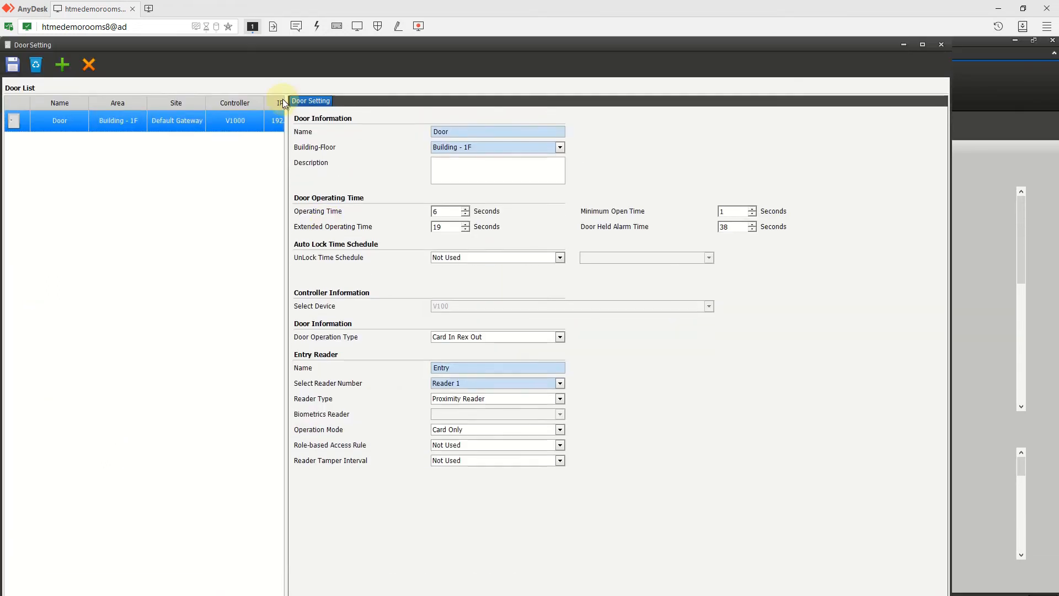
- Add a new door named Door5 on Building - 2F, attached to the X100 controller
{"action": "left_click", "coordinate": [67, 68]}
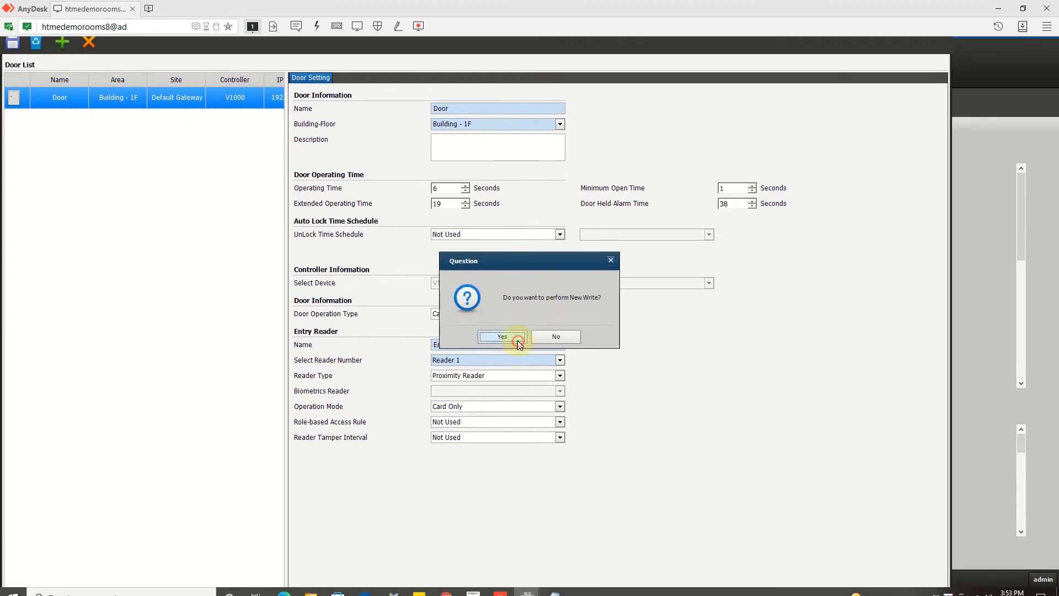
{"action": "left_click", "coordinate": [515, 338]}
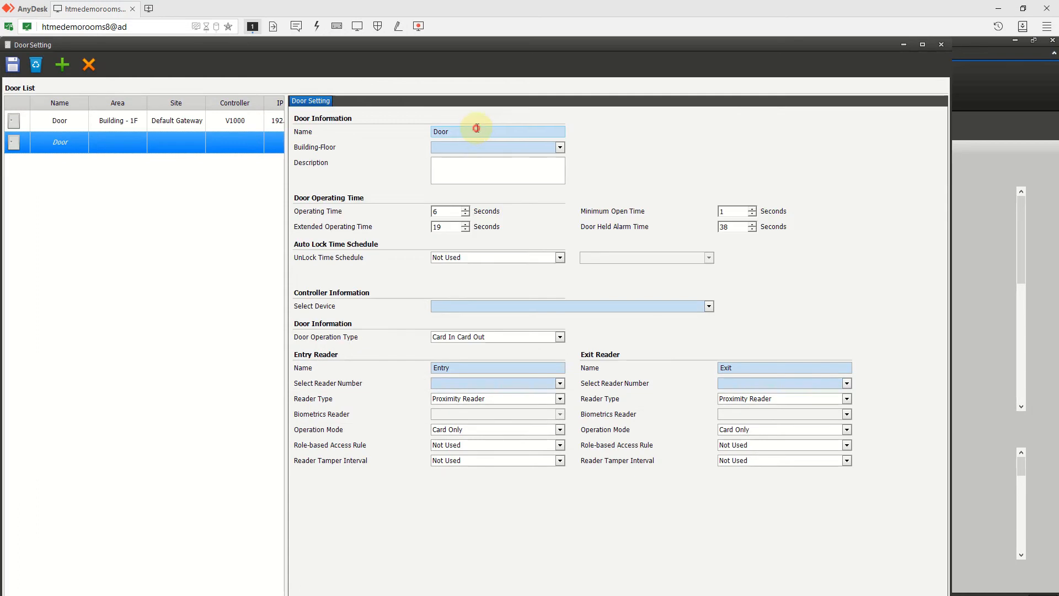
{"action": "type", "text": "5"}
{"action": "left_click", "coordinate": [472, 147]}
{"action": "left_click", "coordinate": [484, 183]}
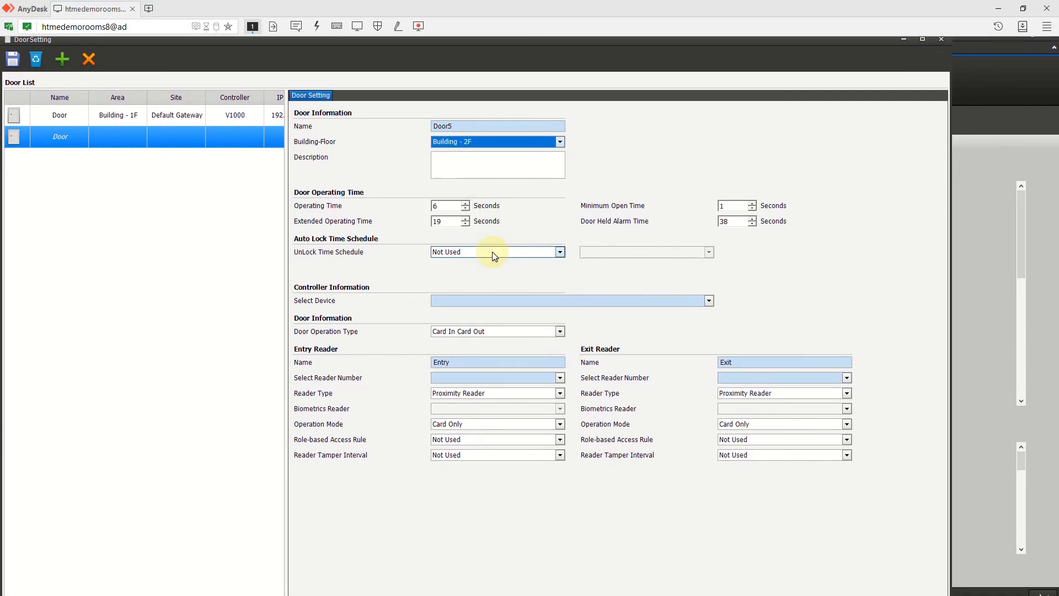
{"action": "left_click", "coordinate": [487, 299]}
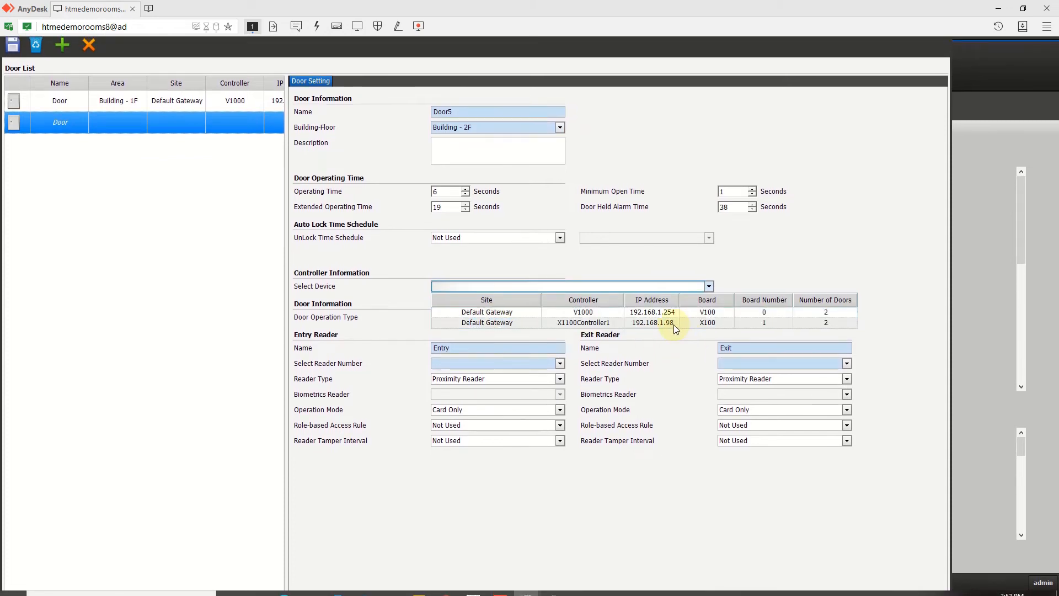
{"action": "left_click", "coordinate": [697, 323]}
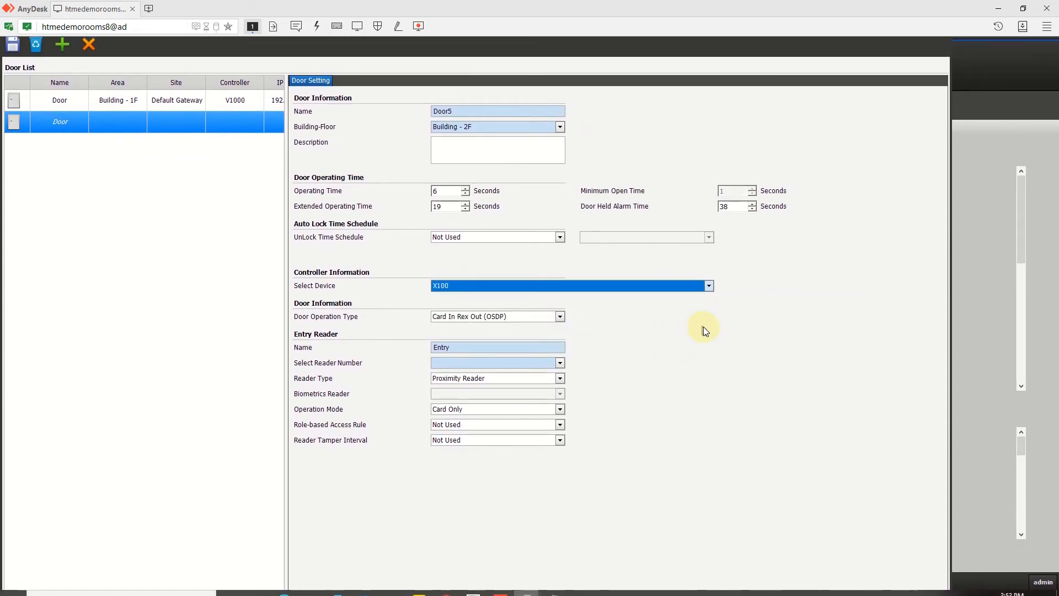
- Set Door5 to Card In Rex Out with Reader 1 as a Proximity Reader, and save
{"action": "left_click", "coordinate": [473, 320]}
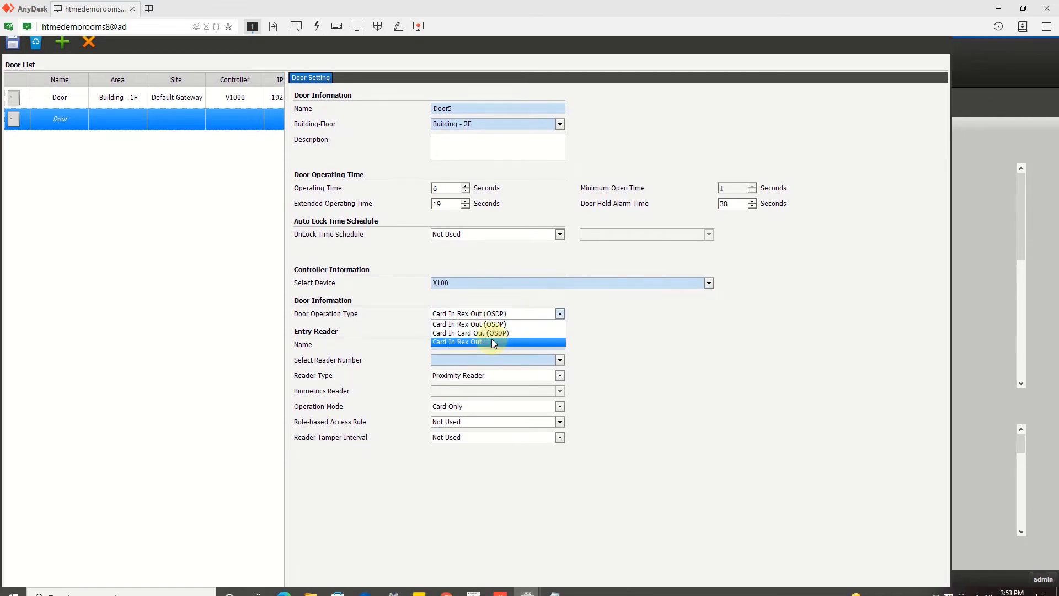
{"action": "left_click", "coordinate": [491, 340]}
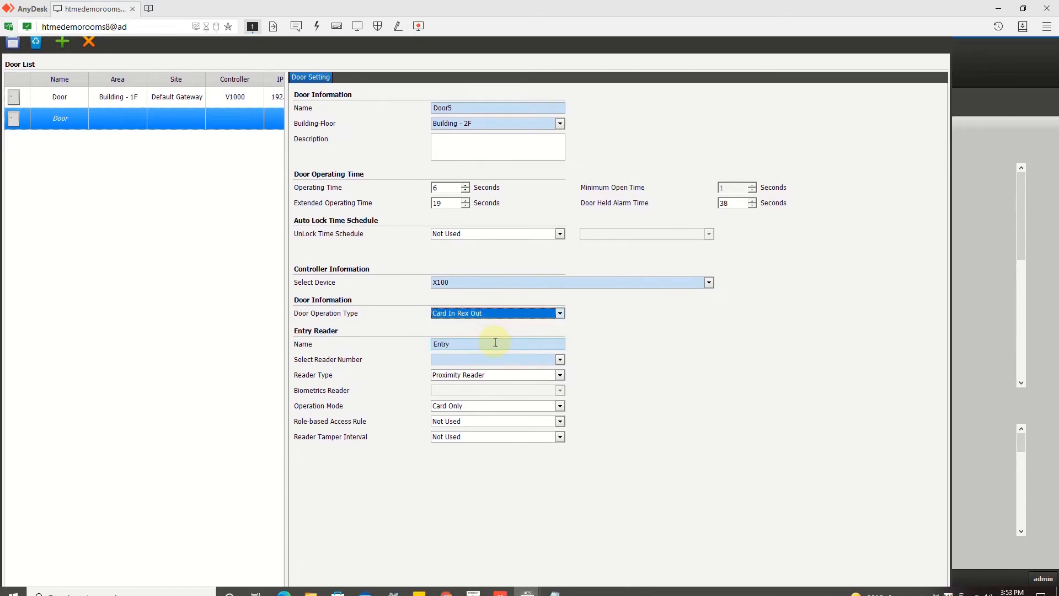
{"action": "left_click", "coordinate": [436, 356]}
{"action": "left_click", "coordinate": [439, 366]}
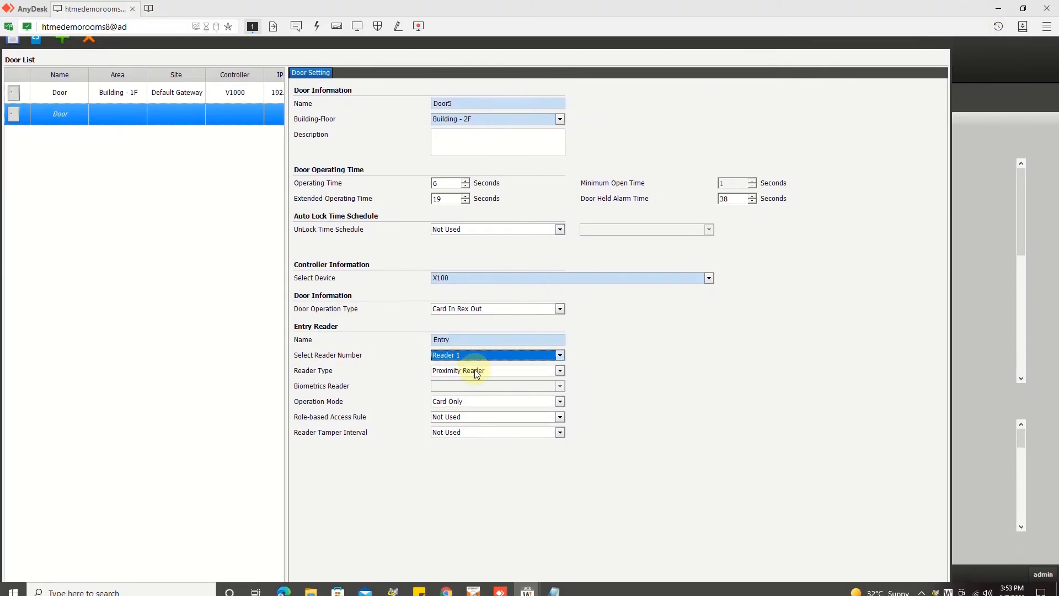
{"action": "left_click", "coordinate": [464, 373]}
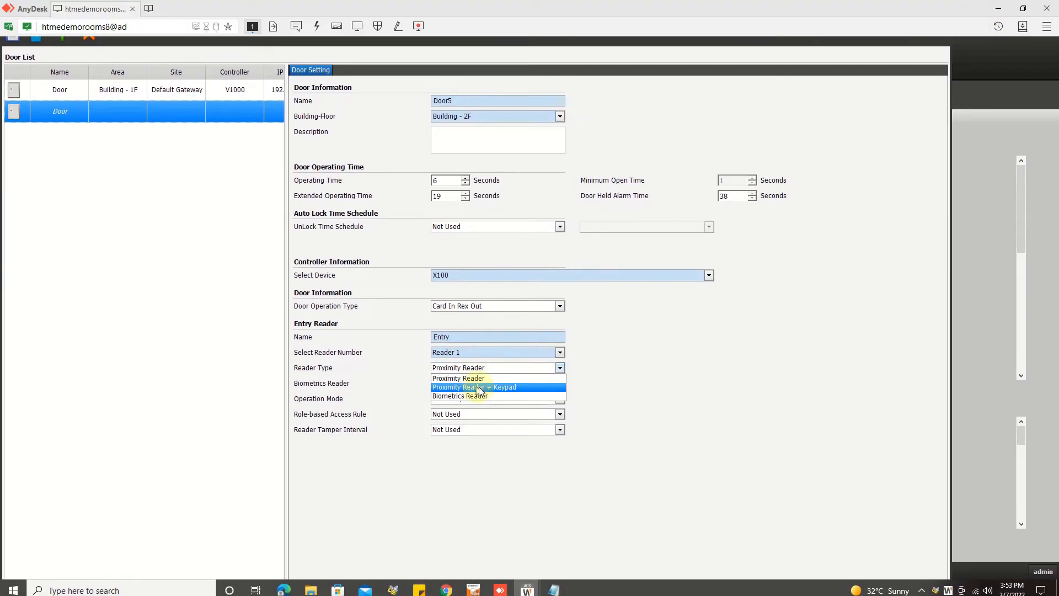
{"action": "left_click", "coordinate": [679, 390]}
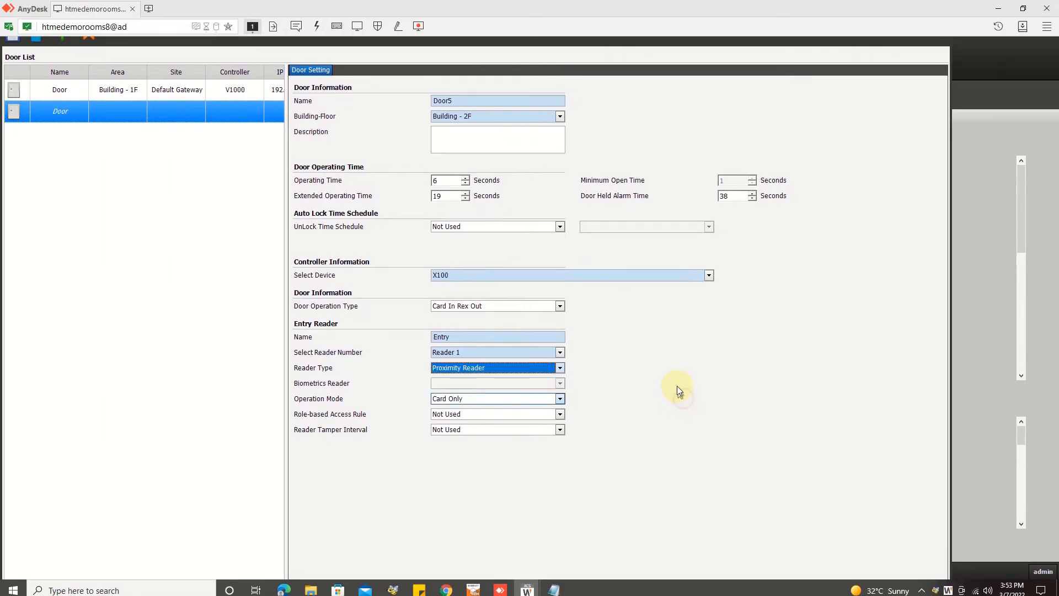
{"action": "left_click", "coordinate": [15, 66]}
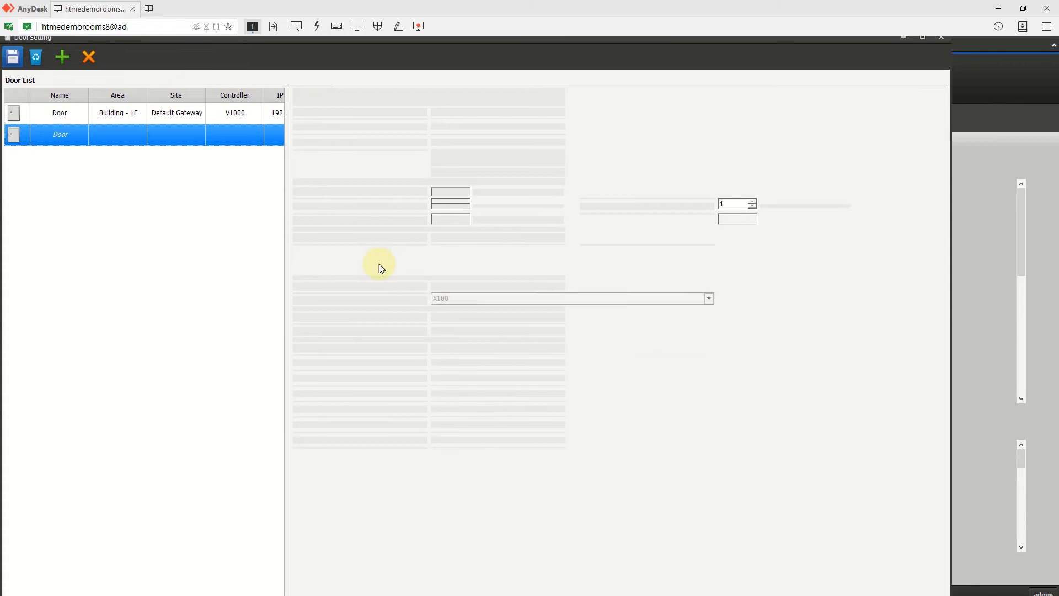
{"action": "left_click", "coordinate": [515, 345]}
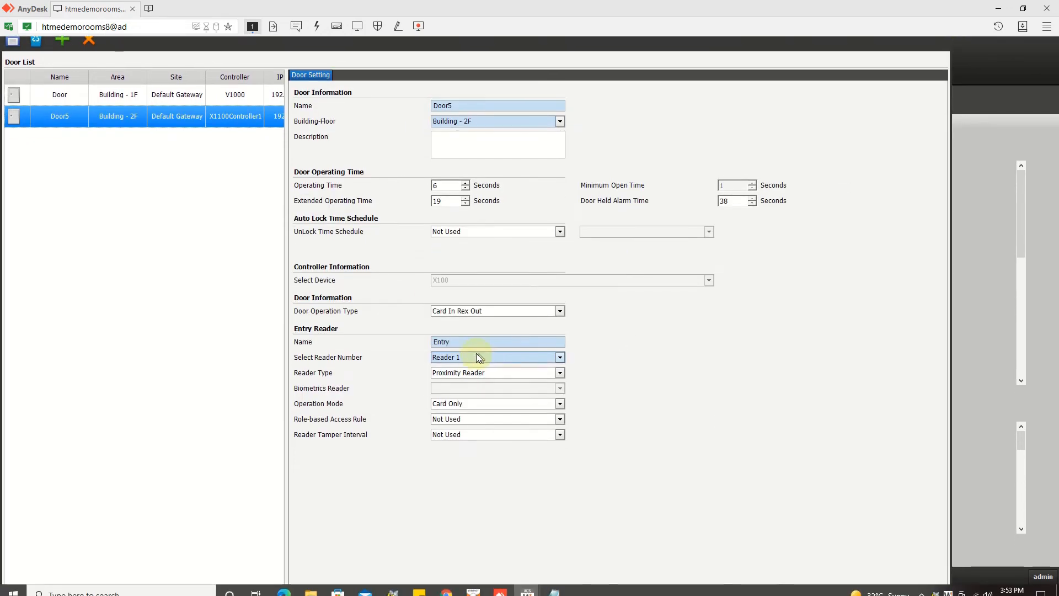
{"action": "left_click", "coordinate": [471, 311]}
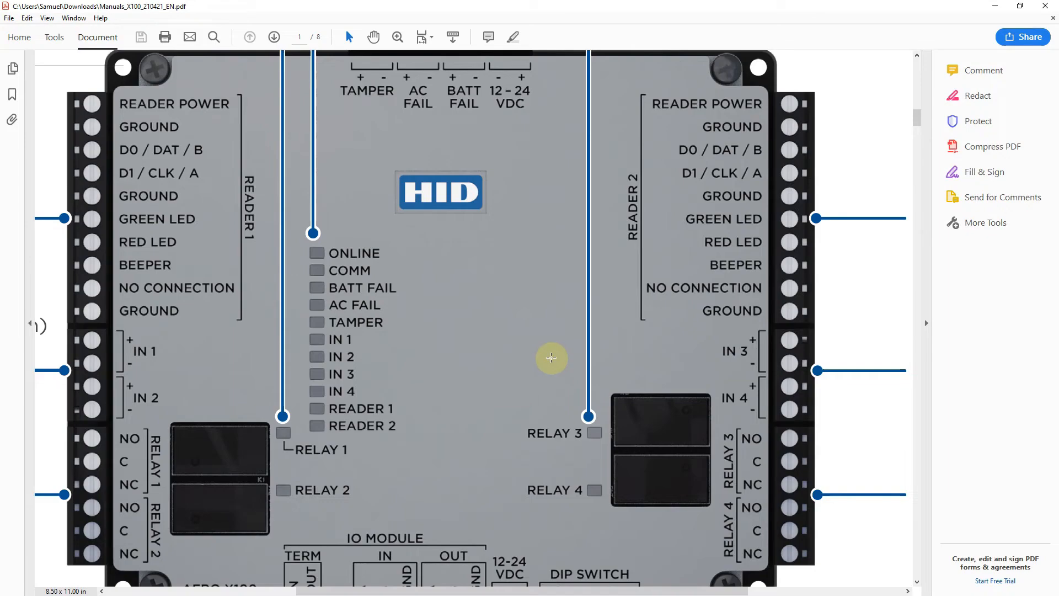
{"action": "scroll", "coordinate": [549, 355], "scroll_direction": "down", "scroll_amount": 3}
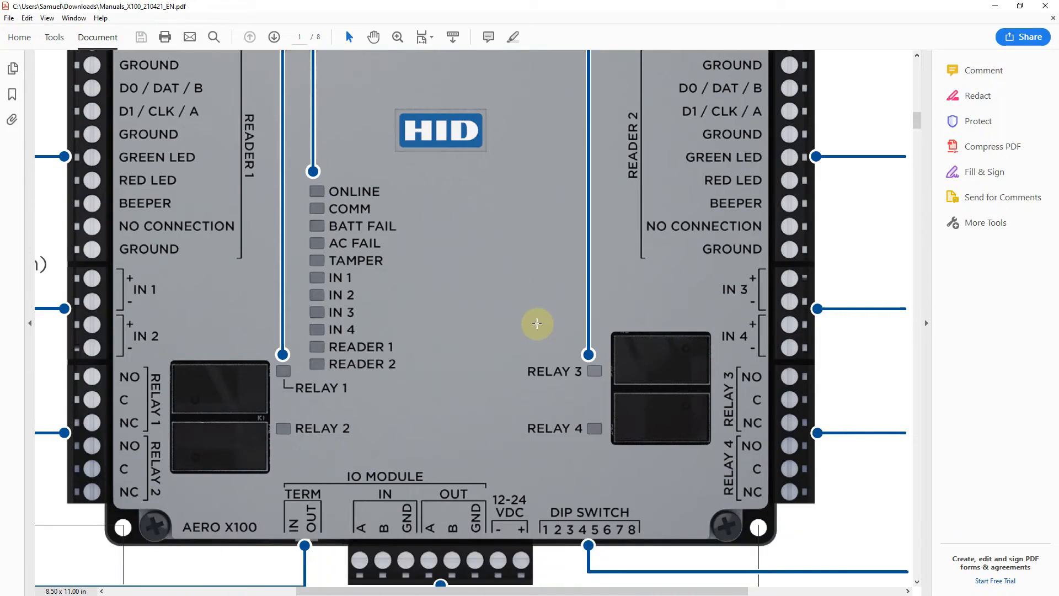
{"action": "scroll", "coordinate": [536, 323], "scroll_direction": "down", "scroll_amount": 3, "text": "ctrl"}
{"action": "scroll", "coordinate": [503, 309], "scroll_direction": "down", "scroll_amount": 10}
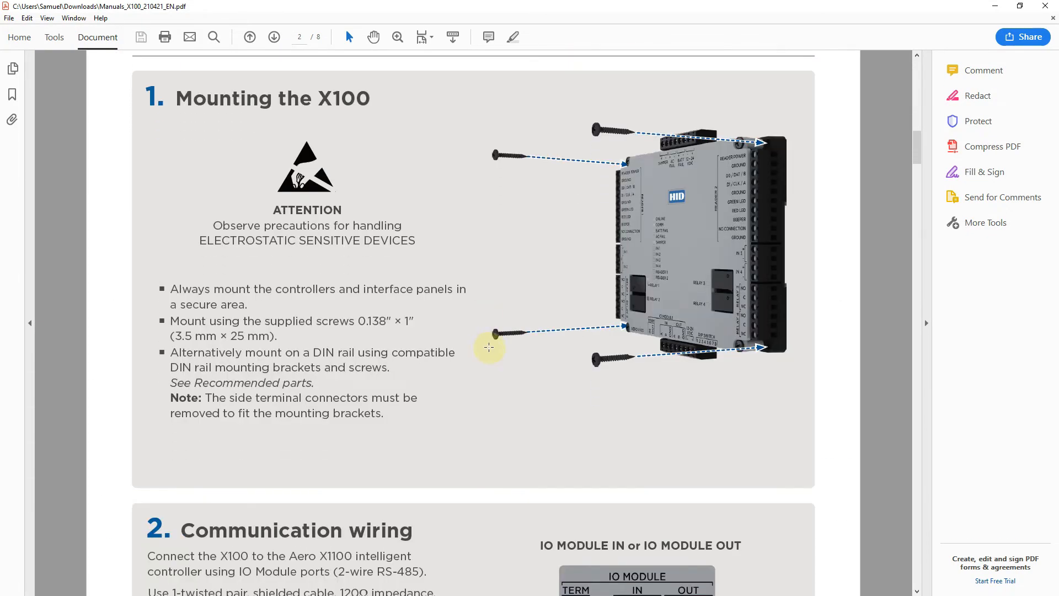
{"action": "left_click", "coordinate": [918, 255]}
{"action": "left_click", "coordinate": [917, 256]}
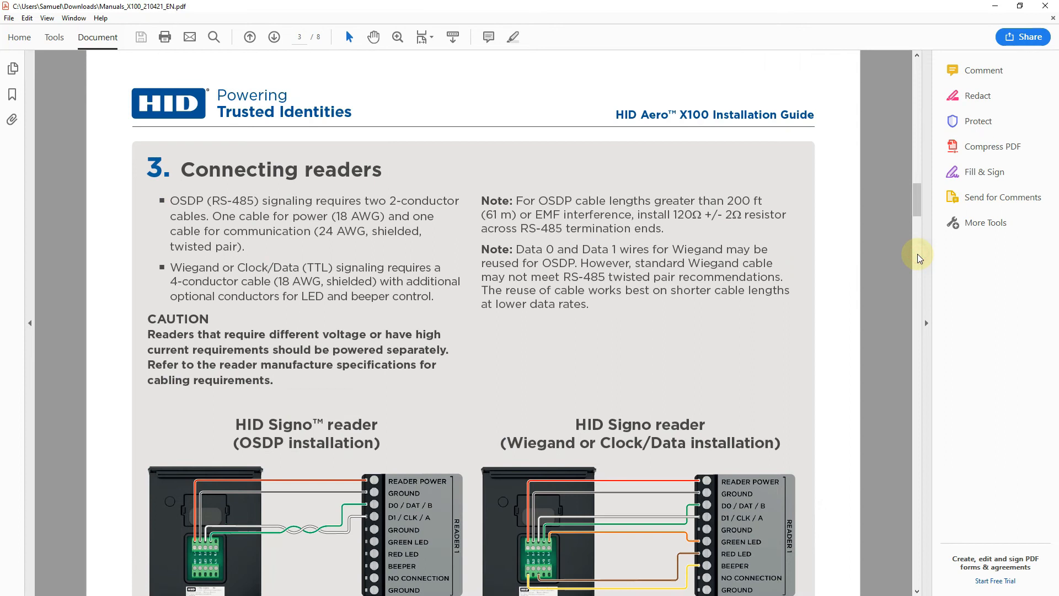
{"action": "scroll", "coordinate": [750, 380], "scroll_direction": "down", "scroll_amount": 4}
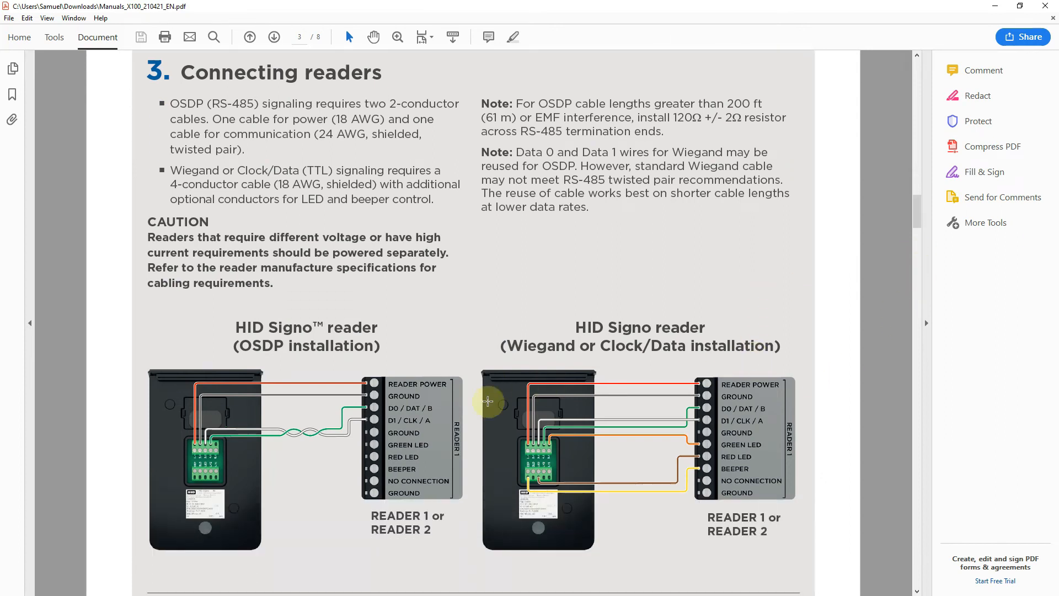
{"action": "scroll", "coordinate": [490, 385], "scroll_direction": "down", "scroll_amount": 5}
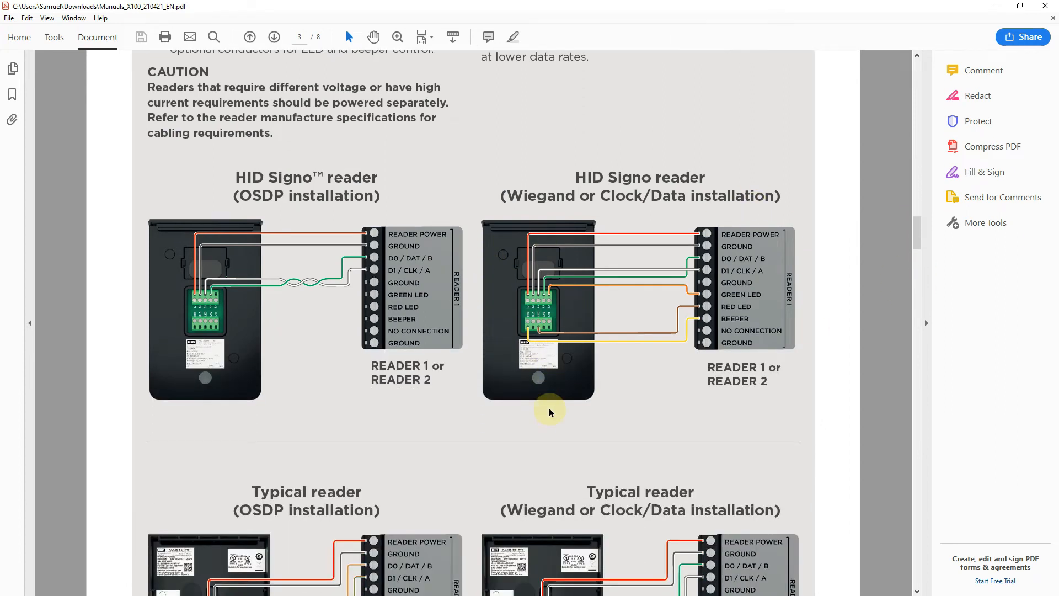
{"action": "scroll", "coordinate": [550, 412], "scroll_direction": "down", "scroll_amount": 4}
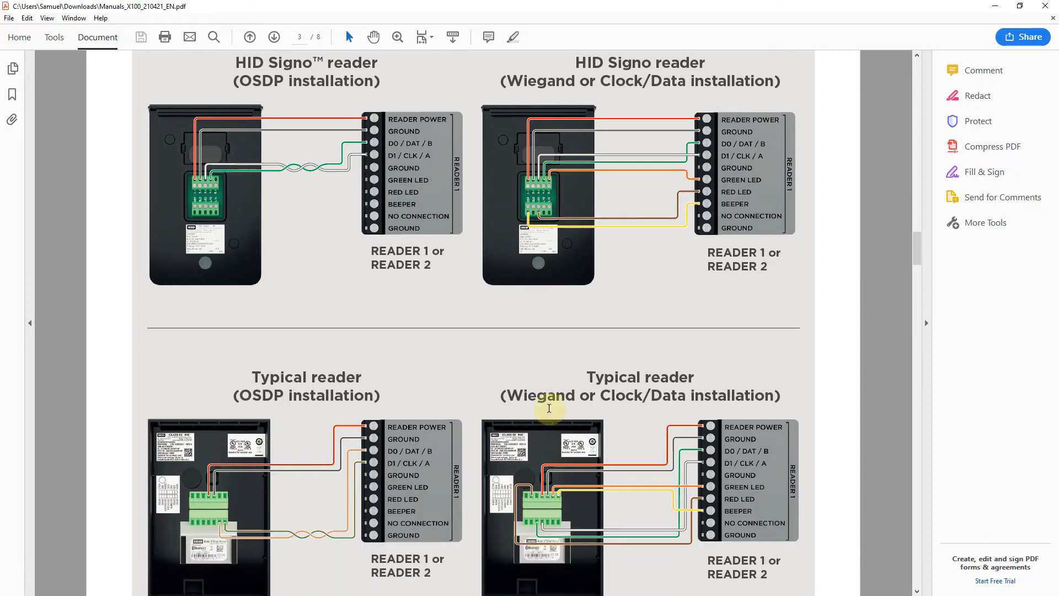
{"action": "scroll", "coordinate": [373, 331], "scroll_direction": "up", "scroll_amount": 3}
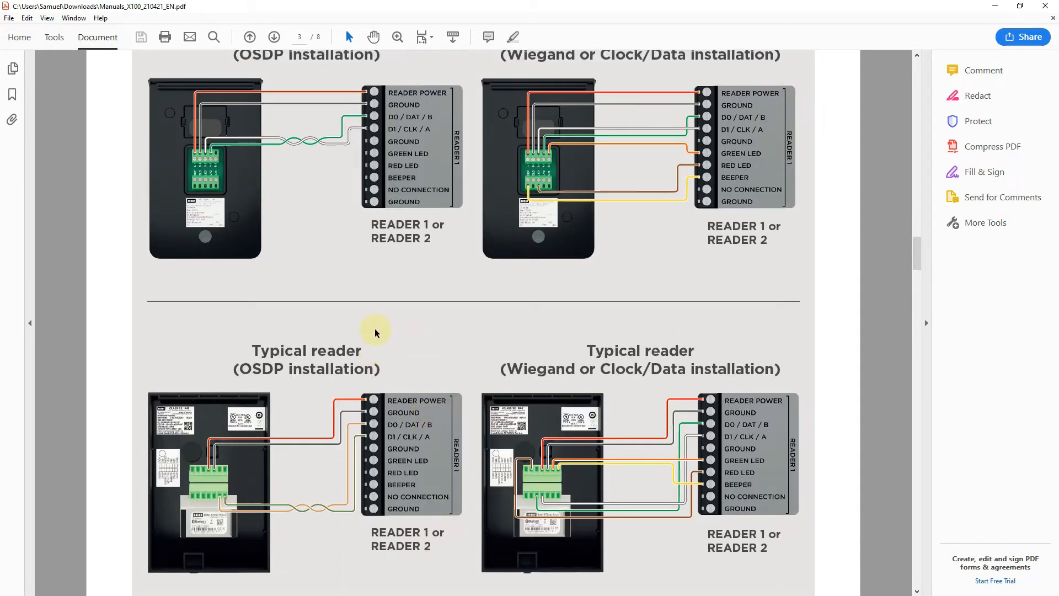
{"action": "scroll", "coordinate": [364, 314], "scroll_direction": "up", "scroll_amount": 1}
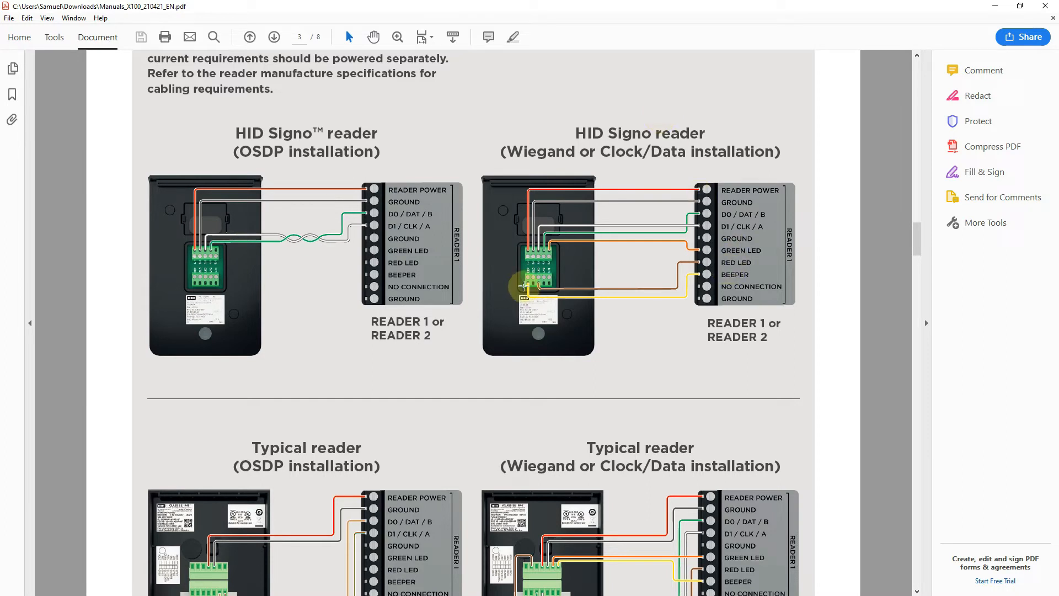
{"action": "left_click", "coordinate": [994, 5]}
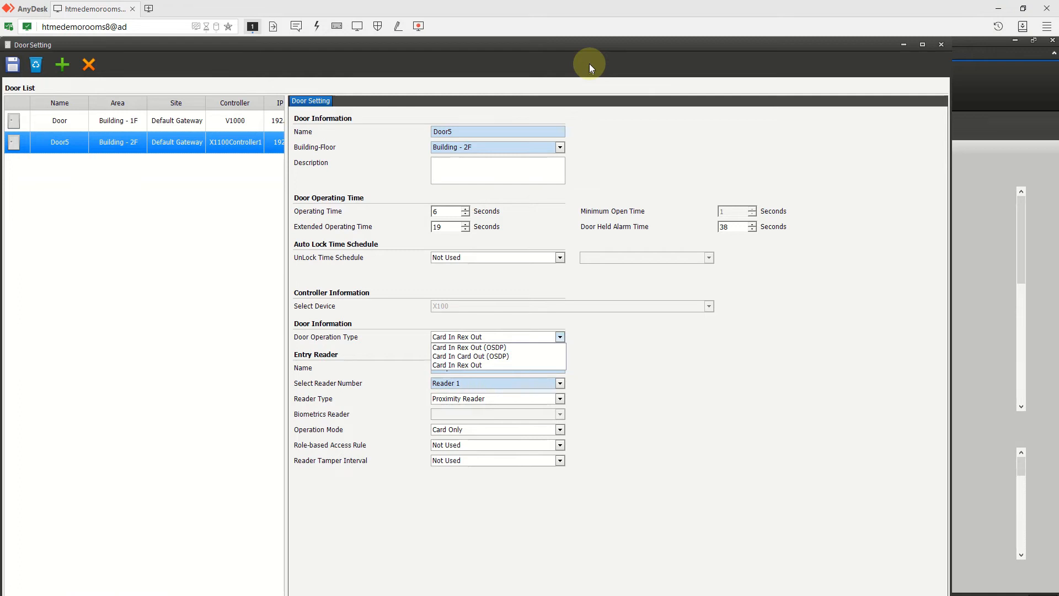
- Save Door5 again keeping Card In Rex Out, then close Door Setting
{"action": "left_click", "coordinate": [756, 355]}
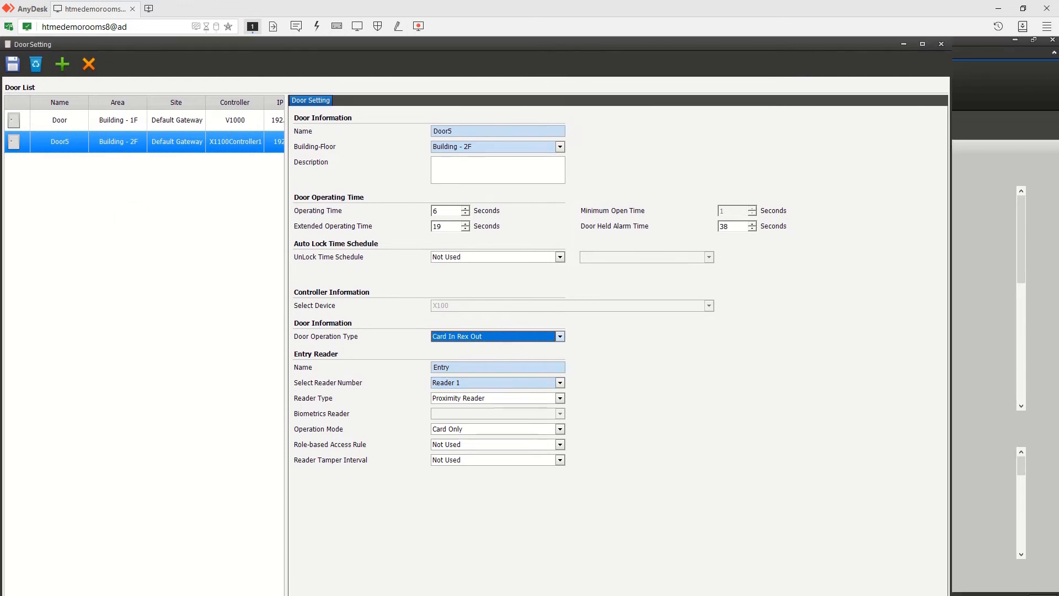
{"action": "left_click", "coordinate": [14, 68]}
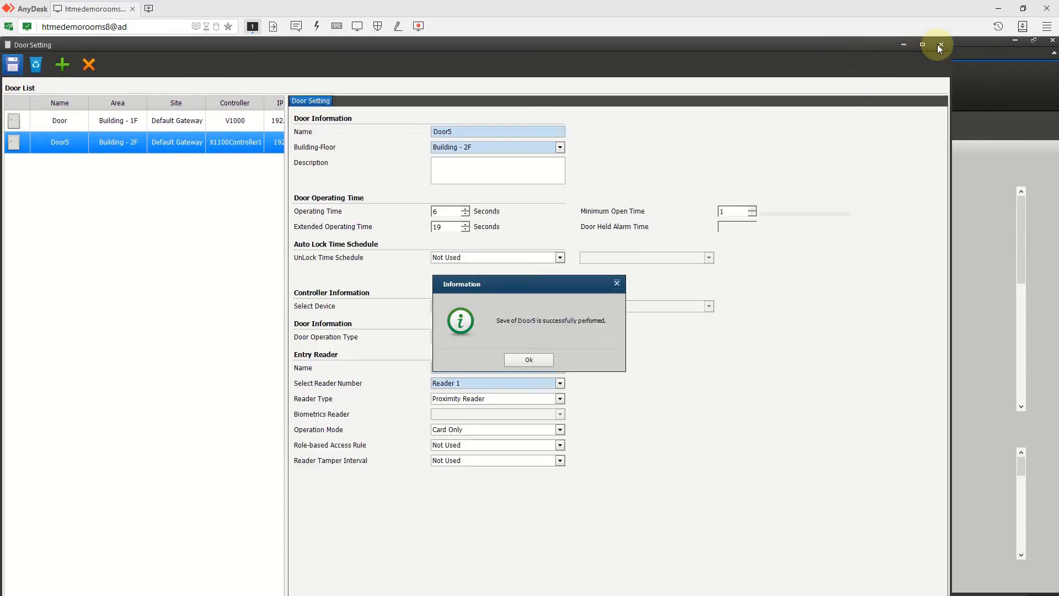
{"action": "left_click", "coordinate": [522, 338]}
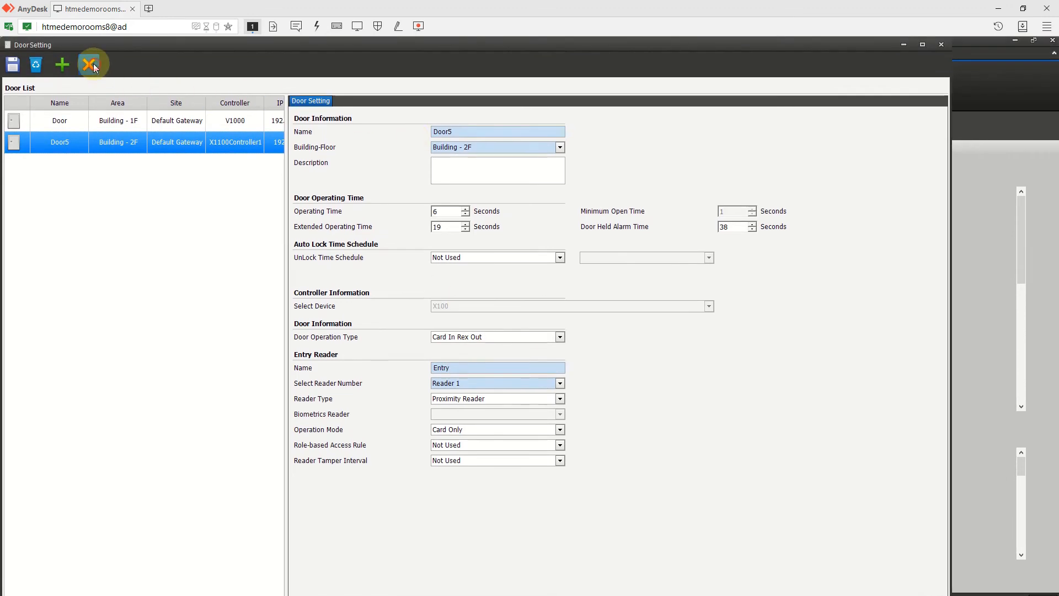
{"action": "left_click", "coordinate": [91, 65]}
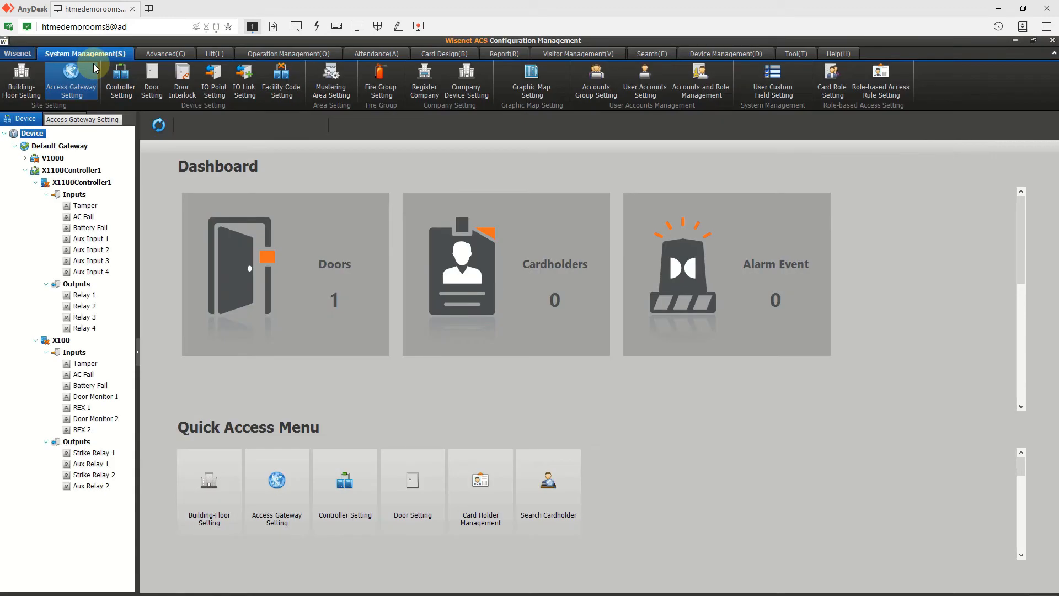
- Assign Door and Door5 to the Wisenet company in Company Device Setting
{"action": "left_click", "coordinate": [471, 76]}
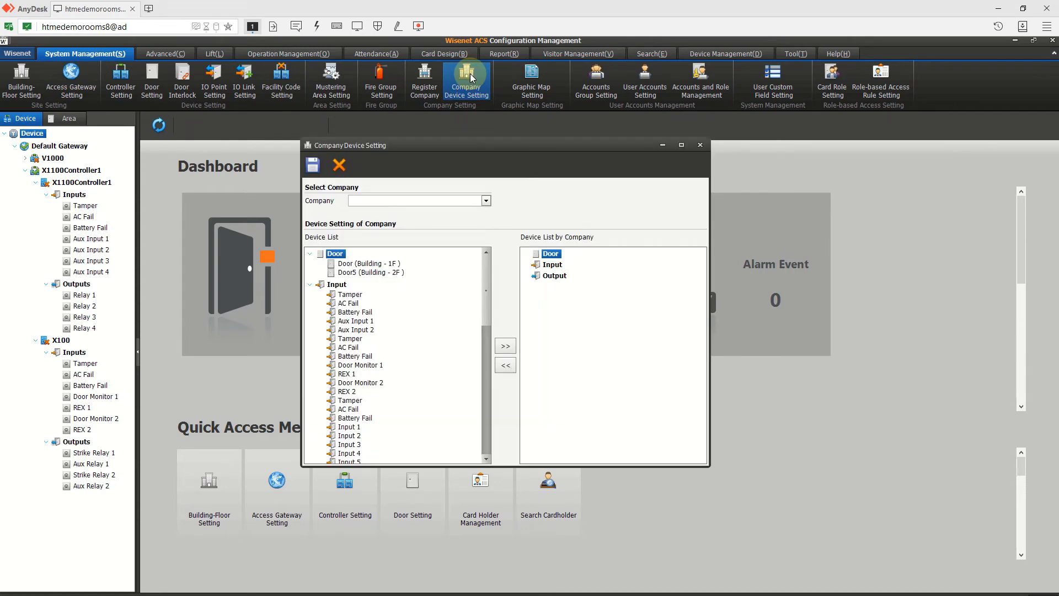
{"action": "left_click", "coordinate": [457, 201]}
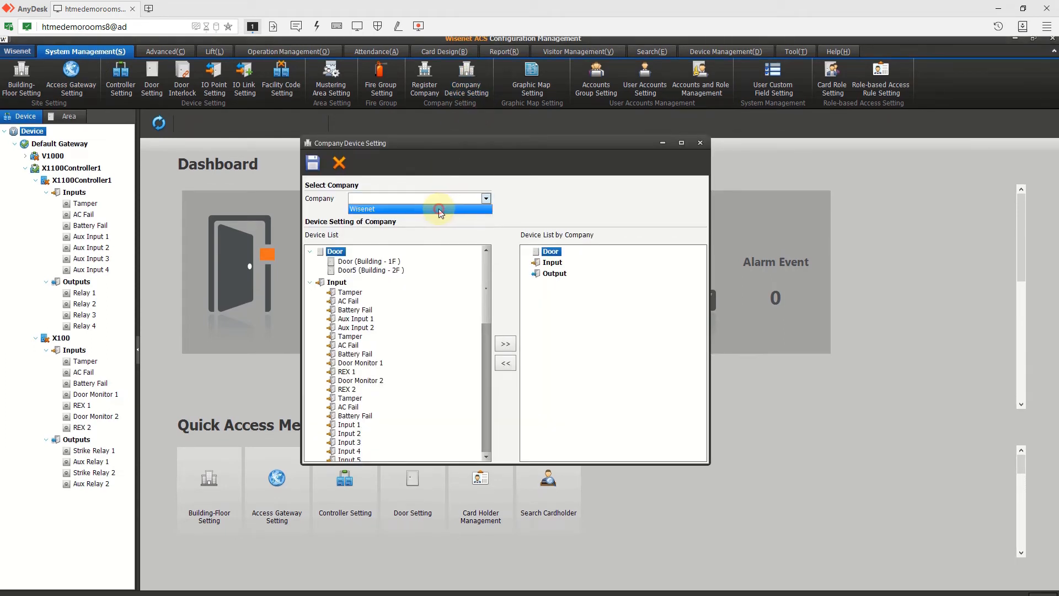
{"action": "left_click", "coordinate": [446, 208]}
{"action": "left_click", "coordinate": [361, 258]}
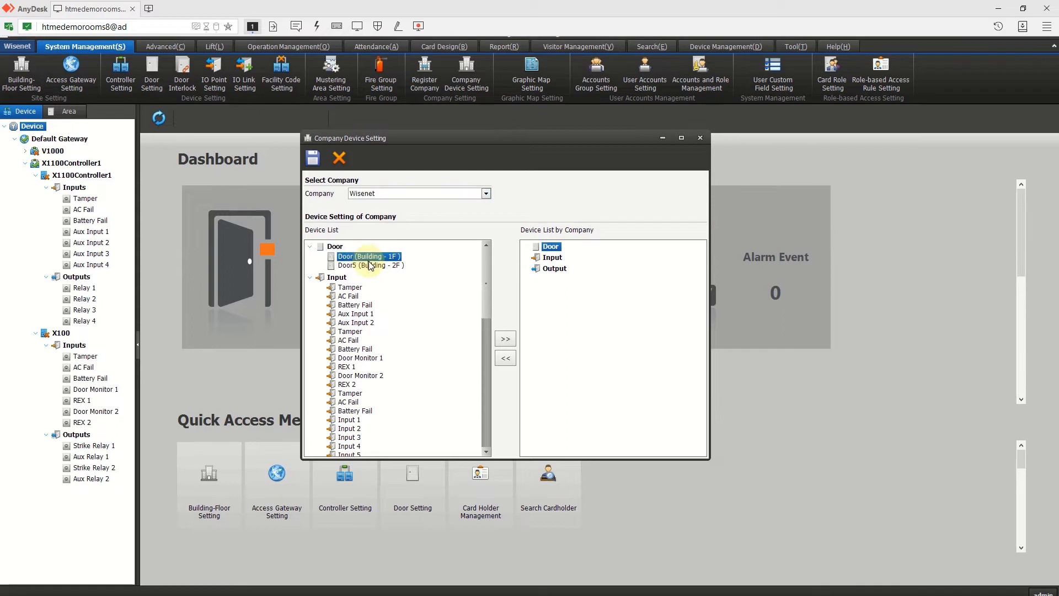
{"action": "left_click", "coordinate": [370, 265], "text": "shift"}
{"action": "left_click", "coordinate": [505, 338]}
- Move inputs AC Fail through REX 2 and relays Relay 1 through Aux Relay 2 to Wisenet, and save
{"action": "scroll", "coordinate": [361, 331], "scroll_direction": "down", "scroll_amount": 10}
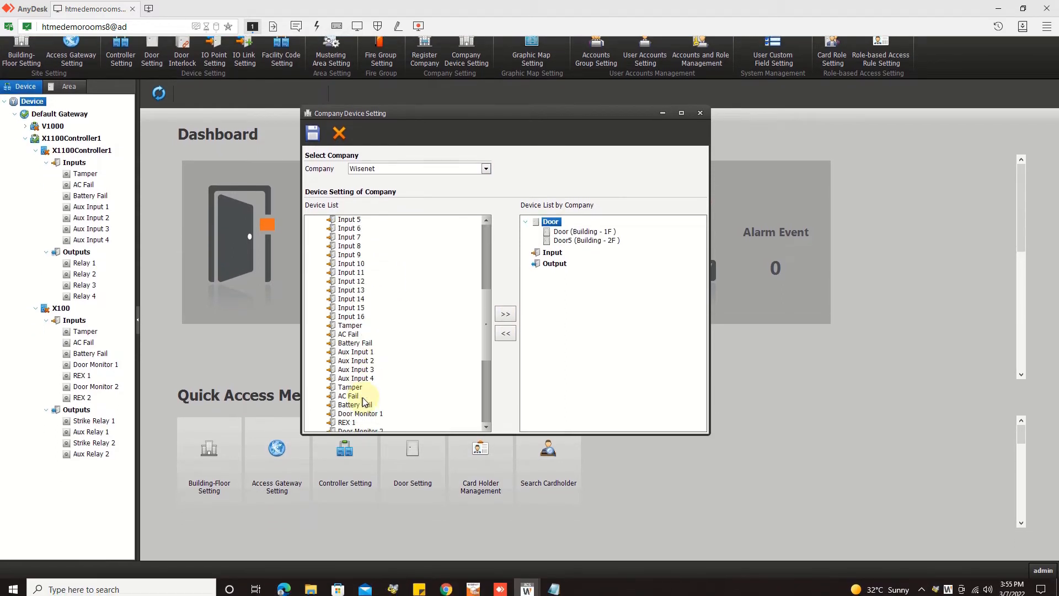
{"action": "scroll", "coordinate": [363, 401], "scroll_direction": "down", "scroll_amount": 3}
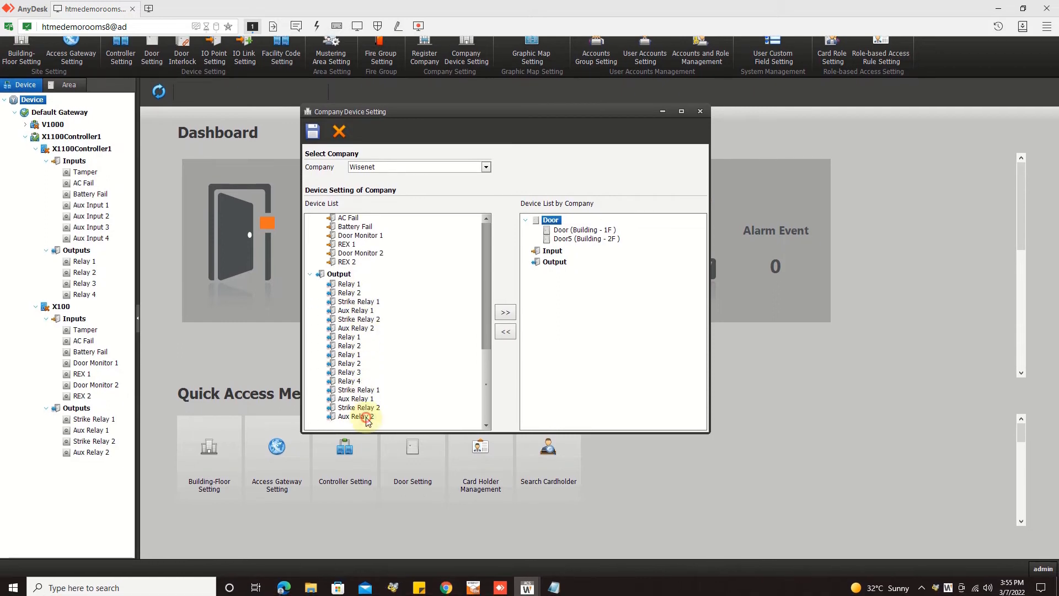
{"action": "left_click", "coordinate": [351, 287], "text": "shift"}
{"action": "left_click", "coordinate": [505, 330]}
{"action": "left_click", "coordinate": [350, 276]}
{"action": "left_click", "coordinate": [355, 407], "text": "shift"}
{"action": "left_click", "coordinate": [505, 335]}
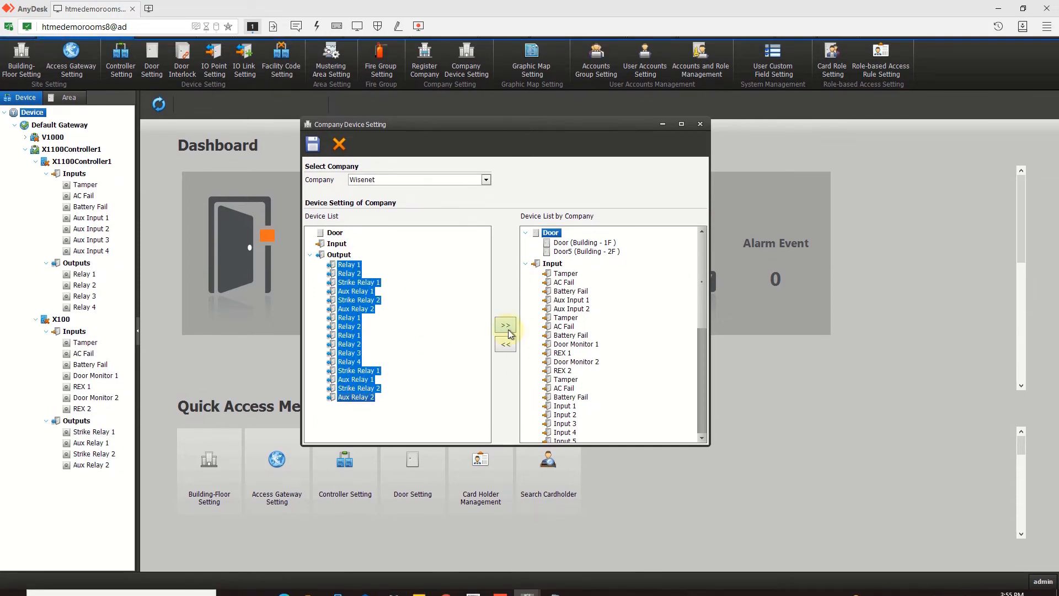
{"action": "left_click", "coordinate": [313, 163]}
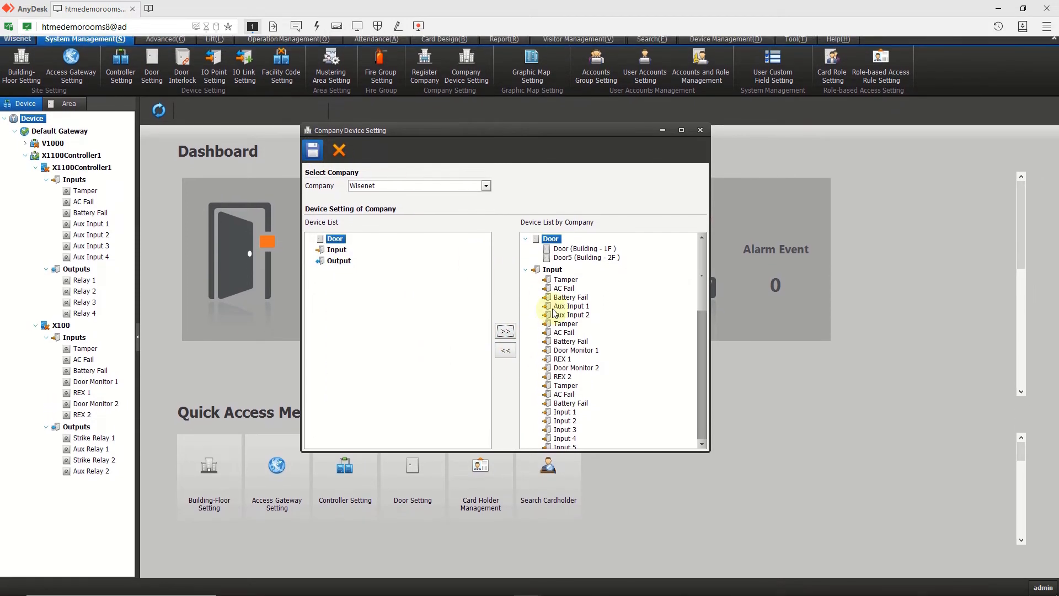
{"action": "left_click", "coordinate": [527, 342]}
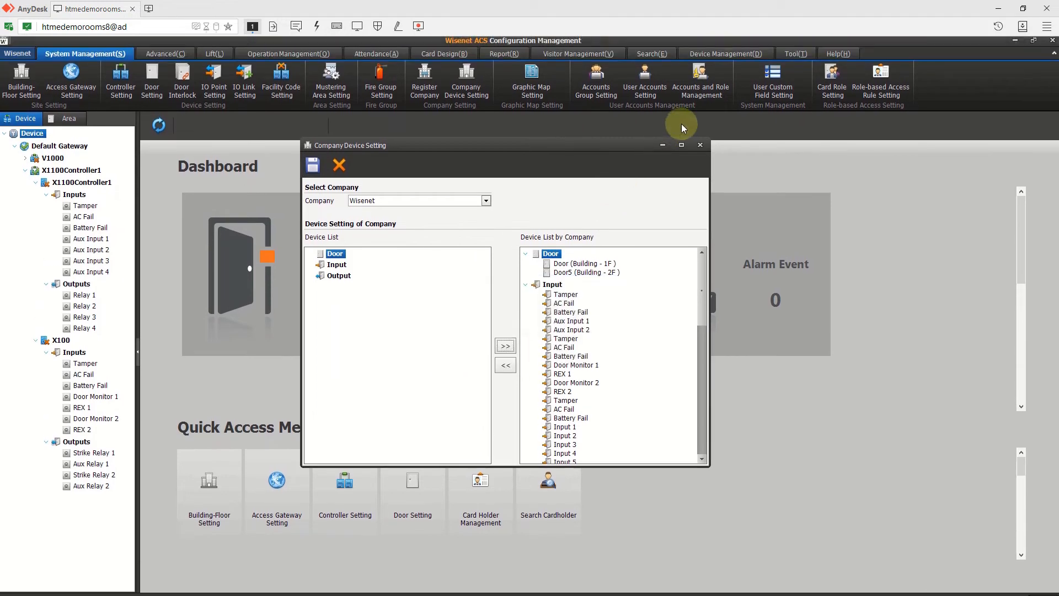
{"action": "left_click", "coordinate": [699, 146]}
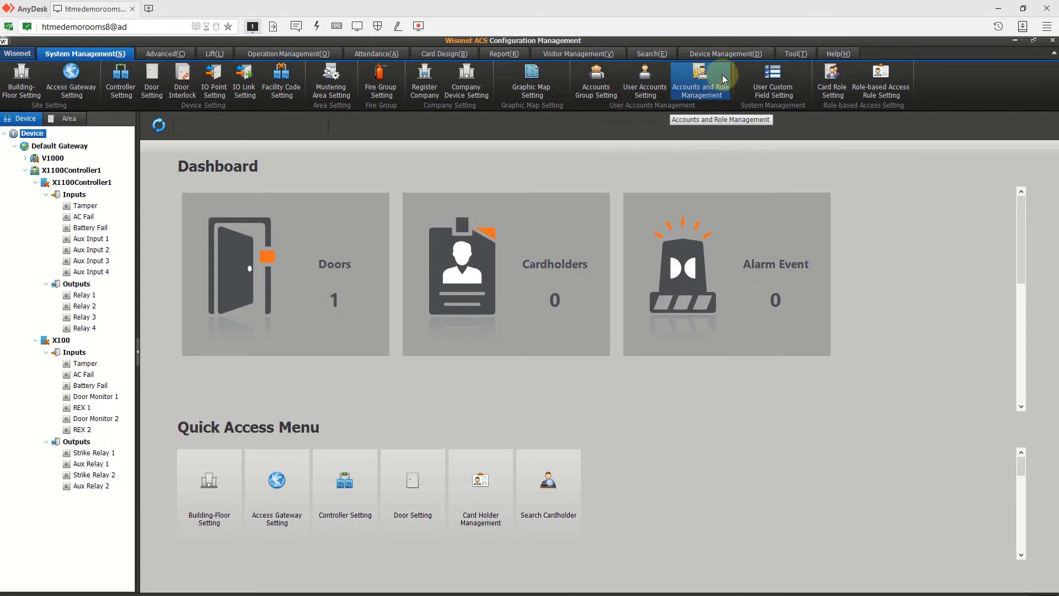
- Create the access group 'alldoors' with Door and Door5 in Access Group Setting and save it
{"action": "left_click", "coordinate": [265, 57]}
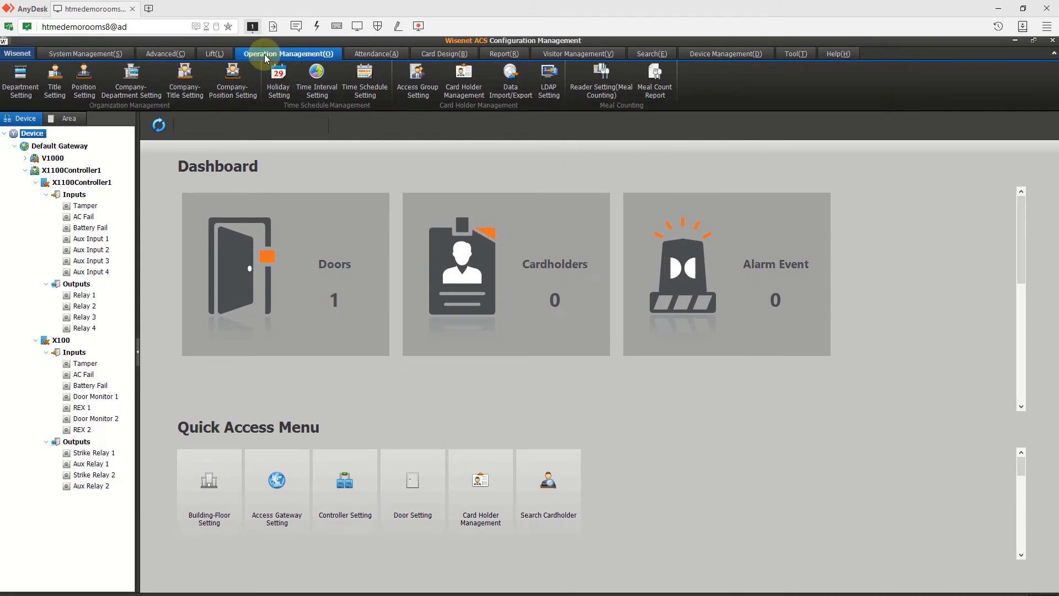
{"action": "left_click", "coordinate": [420, 90]}
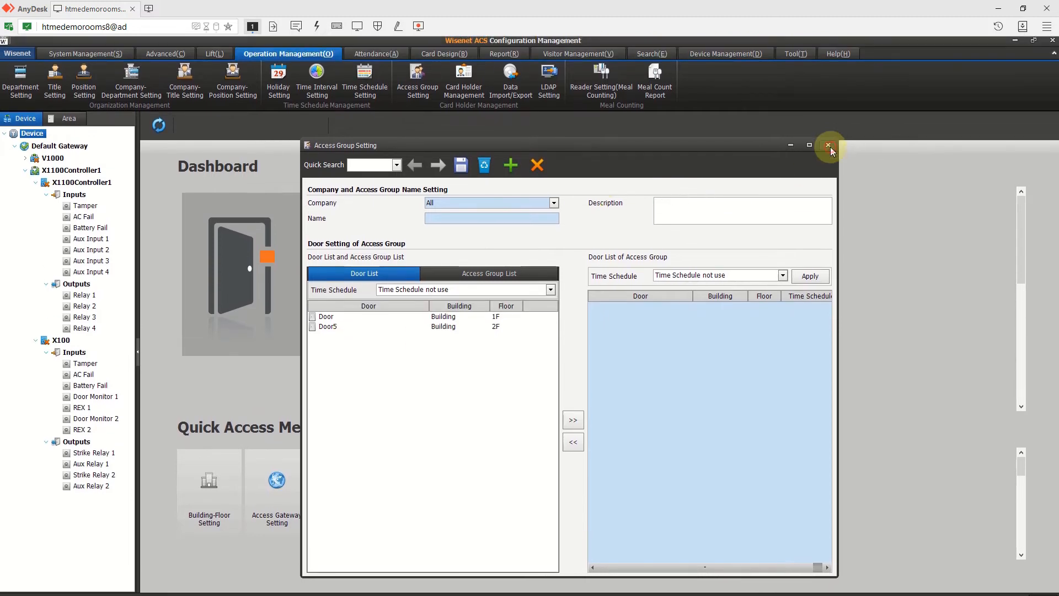
{"action": "left_click", "coordinate": [828, 143]}
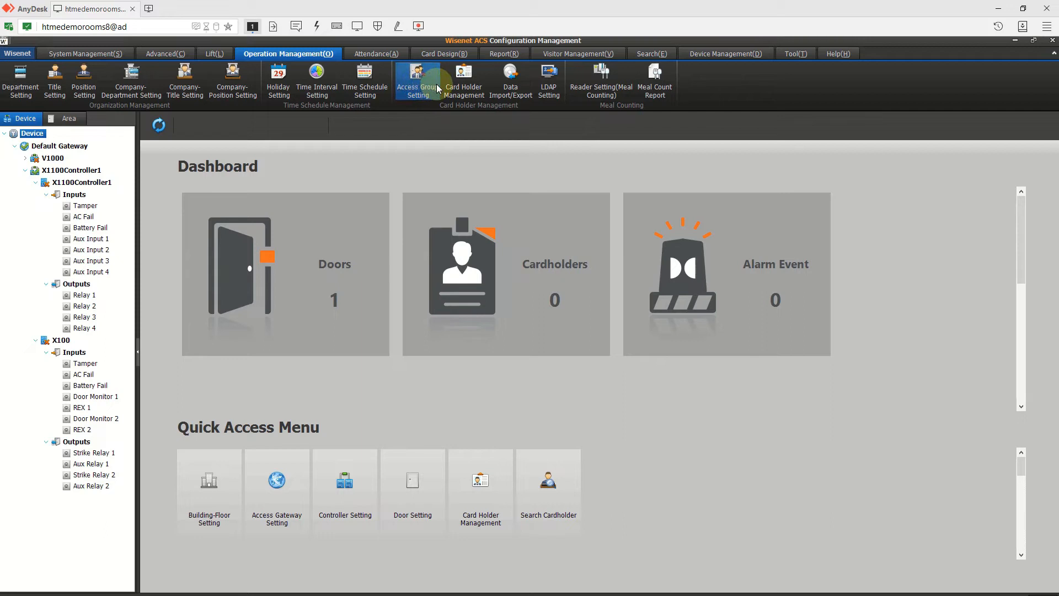
{"action": "left_click", "coordinate": [418, 98]}
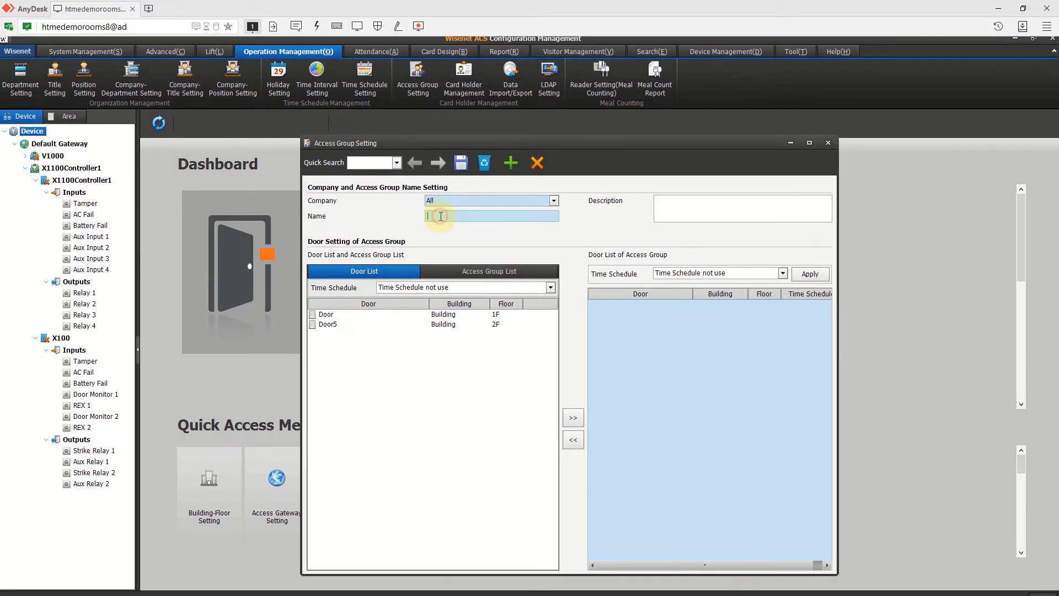
{"action": "type", "text": "alldoors"}
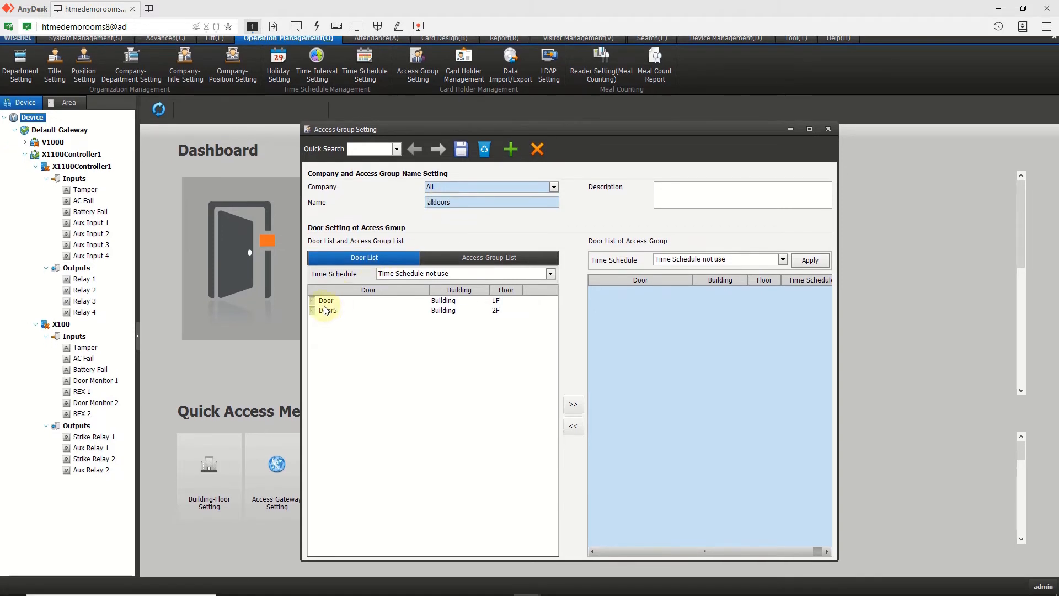
{"action": "left_click", "coordinate": [330, 317]}
{"action": "left_click", "coordinate": [329, 312]}
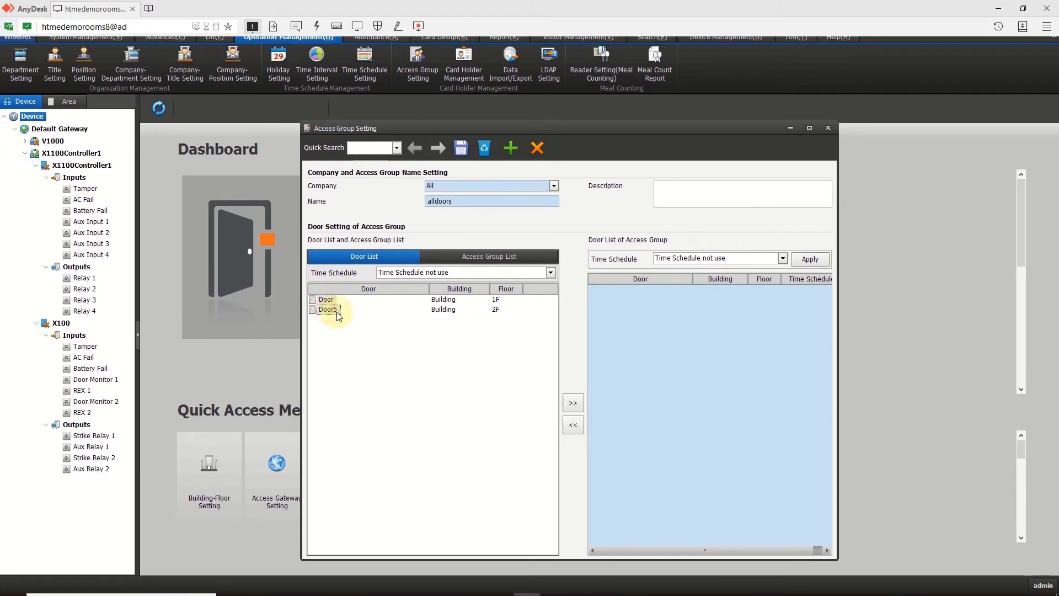
{"action": "left_click", "coordinate": [578, 391]}
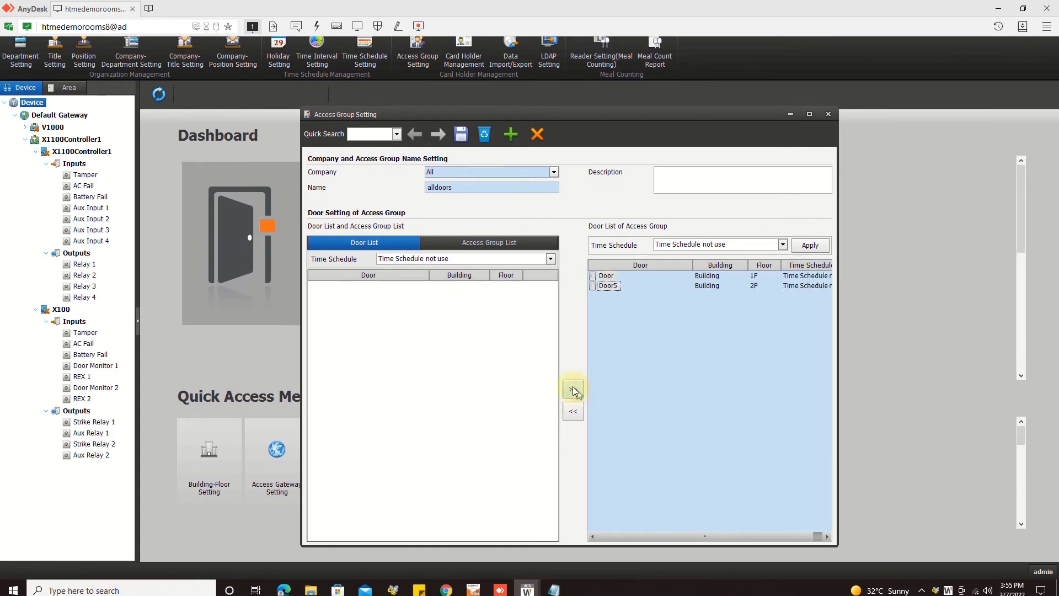
{"action": "left_click", "coordinate": [462, 164]}
{"action": "left_click", "coordinate": [516, 337]}
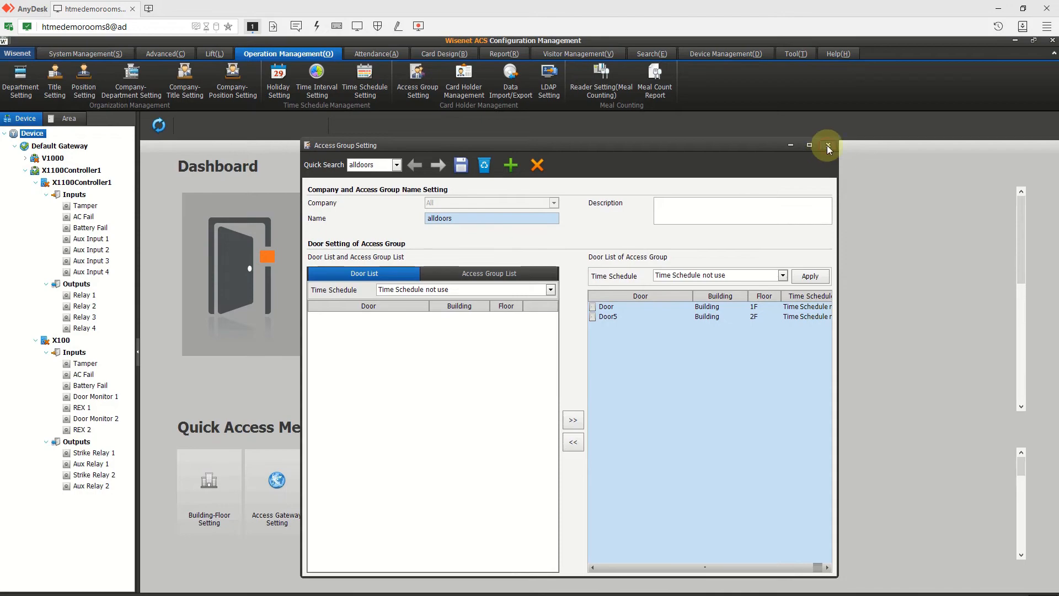
{"action": "left_click", "coordinate": [827, 144]}
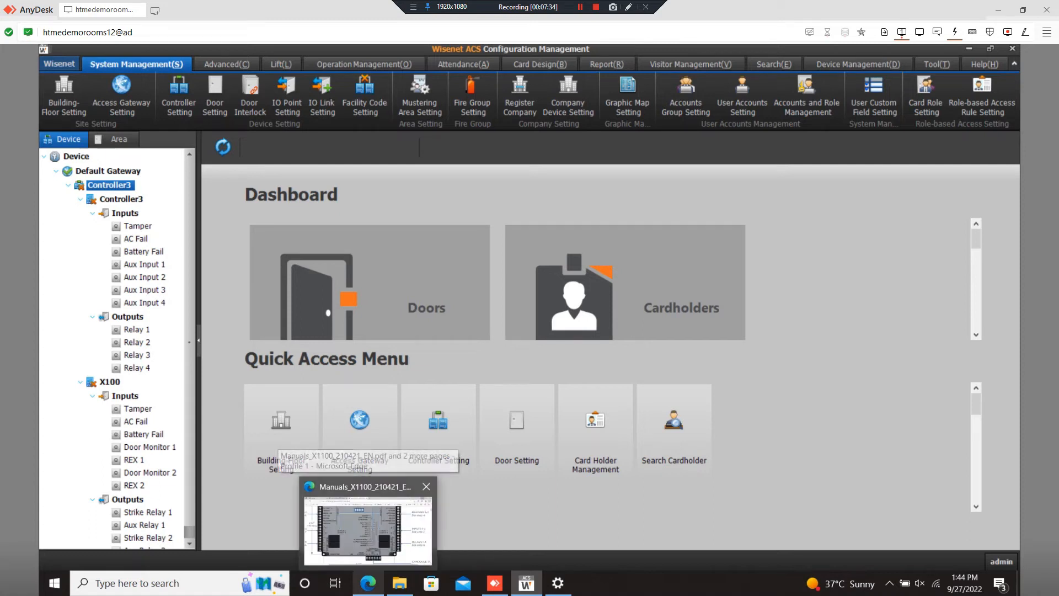
{"action": "left_click", "coordinate": [368, 519]}
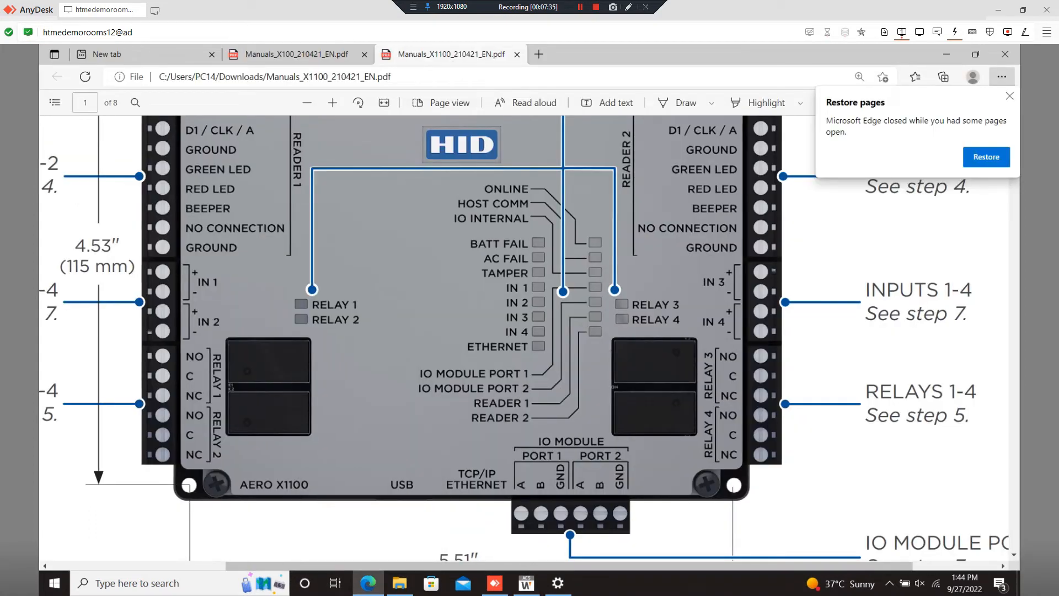
{"action": "scroll", "coordinate": [524, 337], "scroll_direction": "up", "scroll_amount": 5}
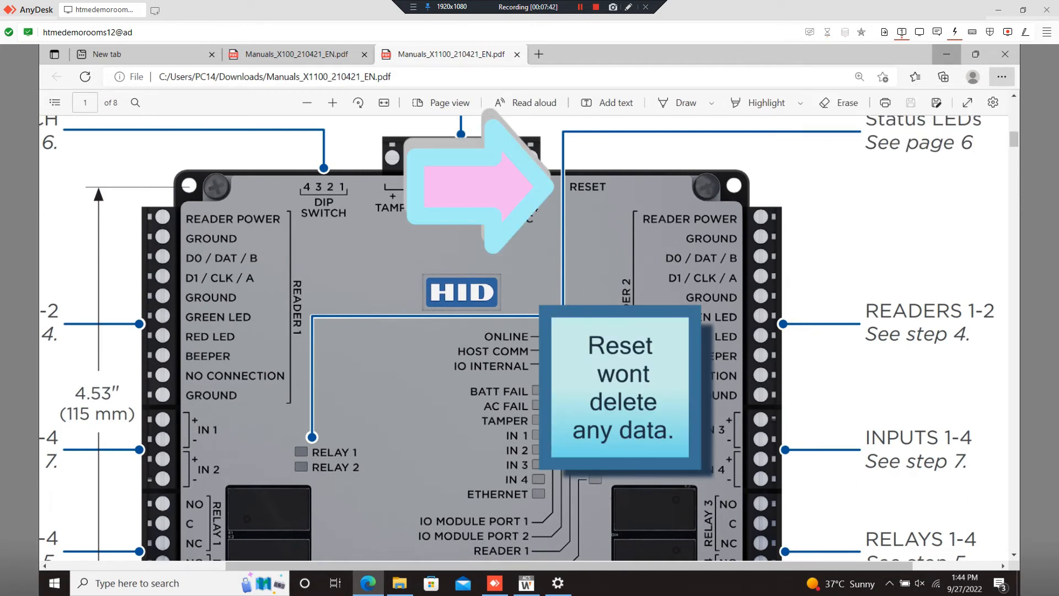
{"action": "left_click", "coordinate": [946, 53]}
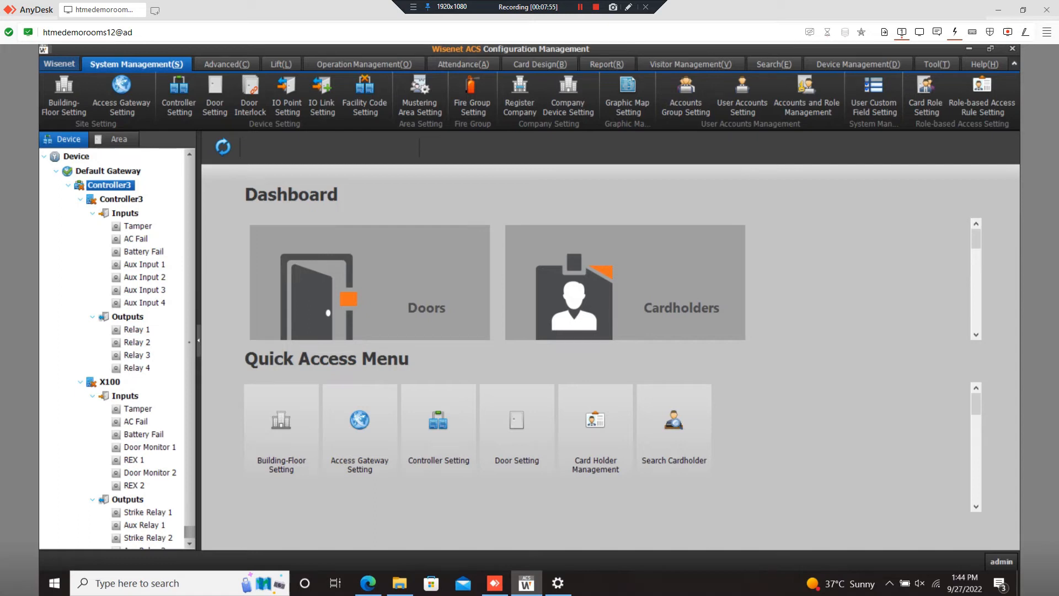
- Write the reminder 'Give 30 sec to 1 min' in a new Notepad window
{"action": "key", "text": "super+r"}
{"action": "type", "text": "notepad"}
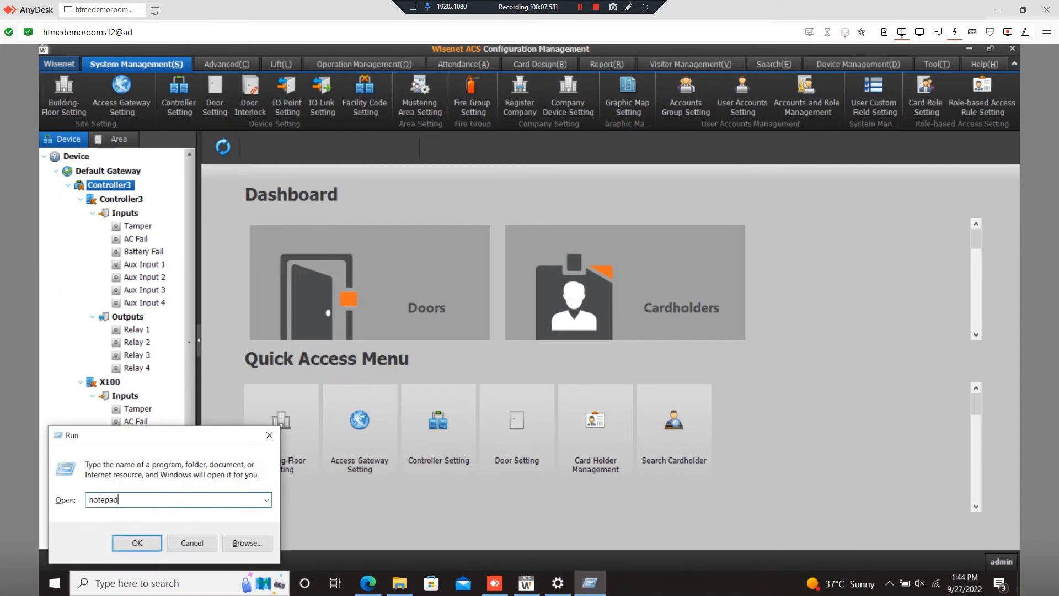
{"action": "key", "text": "Return"}
{"action": "type", "text": "Givev"}
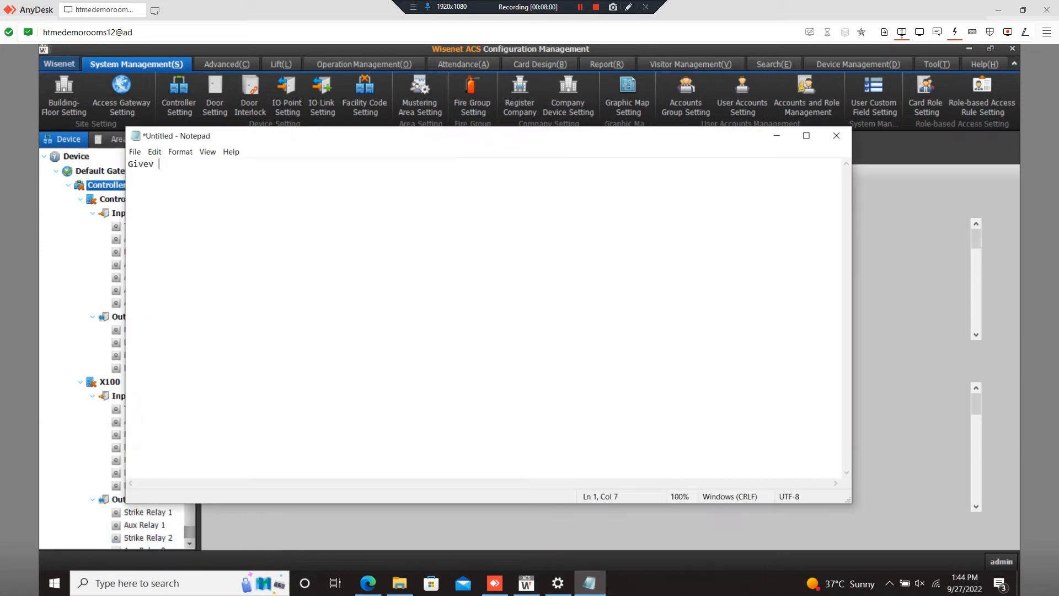
{"action": "key", "text": "BackSpace"}
{"action": "key", "text": "BackSpace"}
{"action": "type", "text": "30 sec to 1 min"}
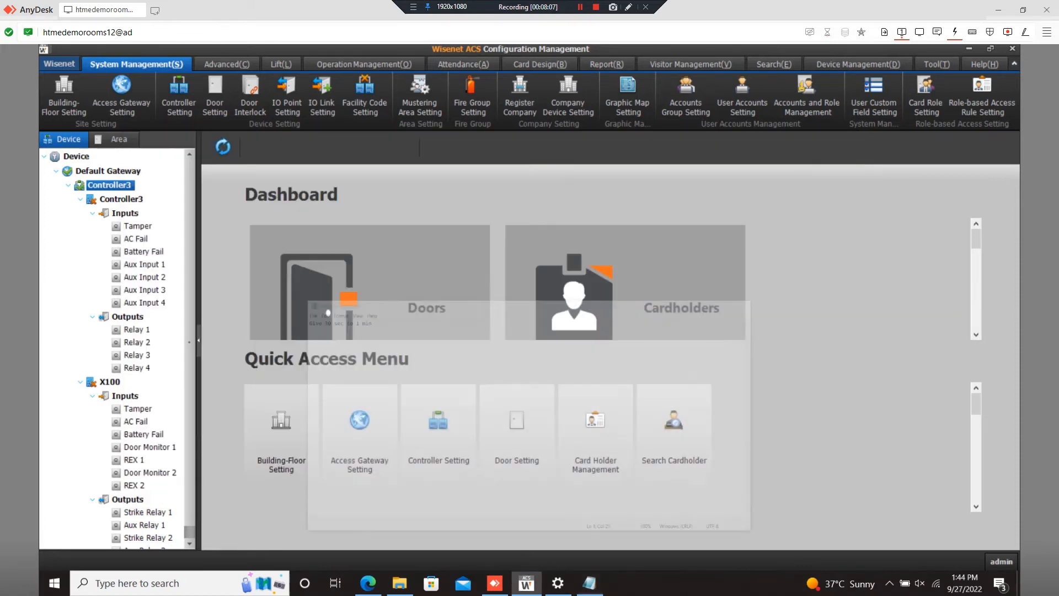
- Minimise the note and reload the Wisenet Device tree to show Controller3
{"action": "left_click", "coordinate": [777, 135]}
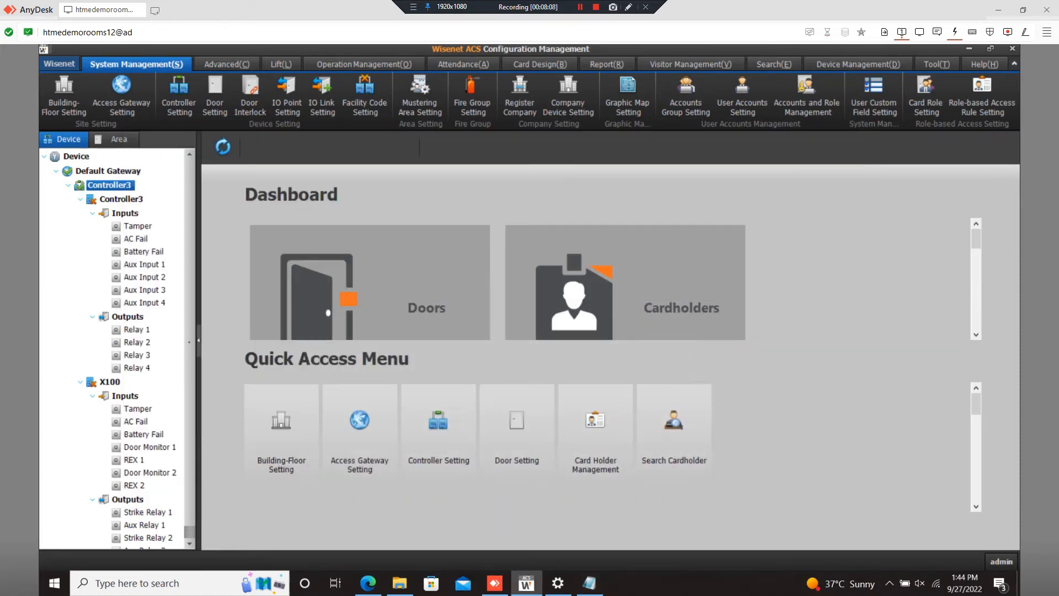
{"action": "left_click", "coordinate": [70, 157]}
{"action": "right_click", "coordinate": [70, 157]}
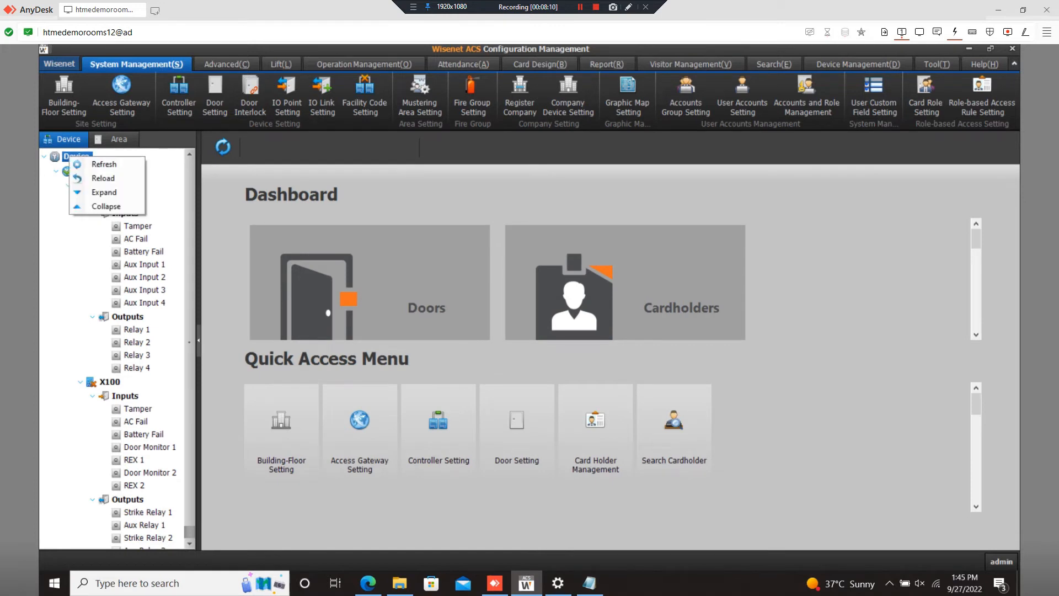
{"action": "left_click", "coordinate": [104, 178]}
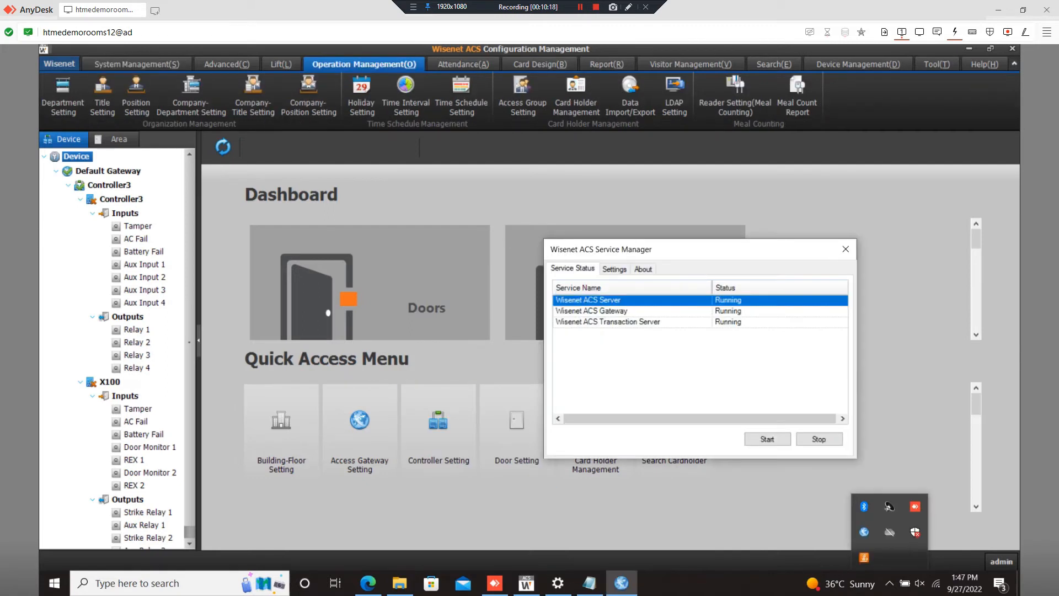
- Restart the Wisenet ACS Gateway service in the Service Manager with Stop then Start
{"action": "left_click", "coordinate": [590, 311]}
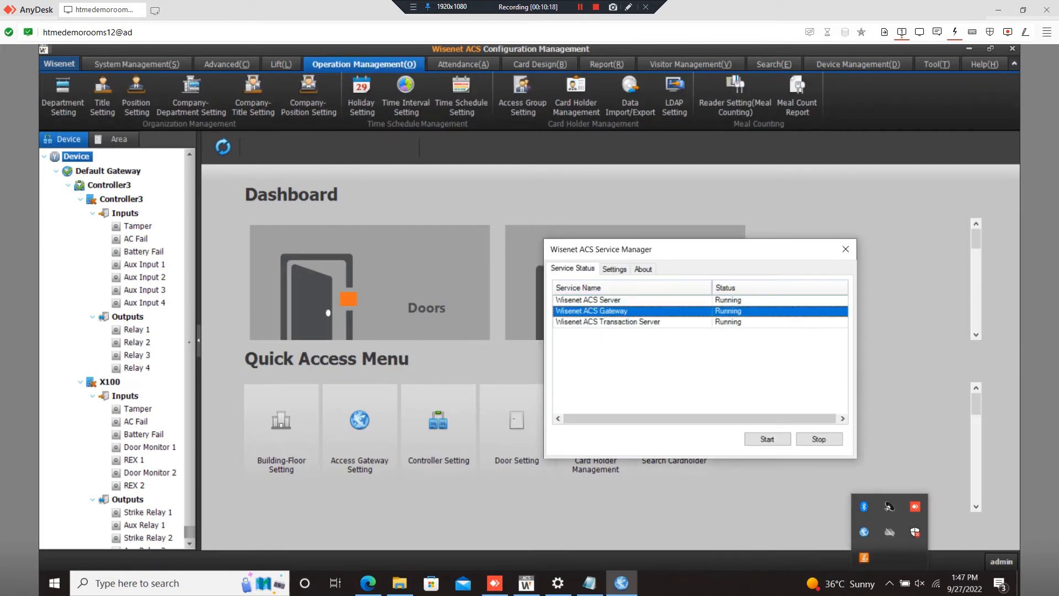
{"action": "left_click", "coordinate": [819, 439]}
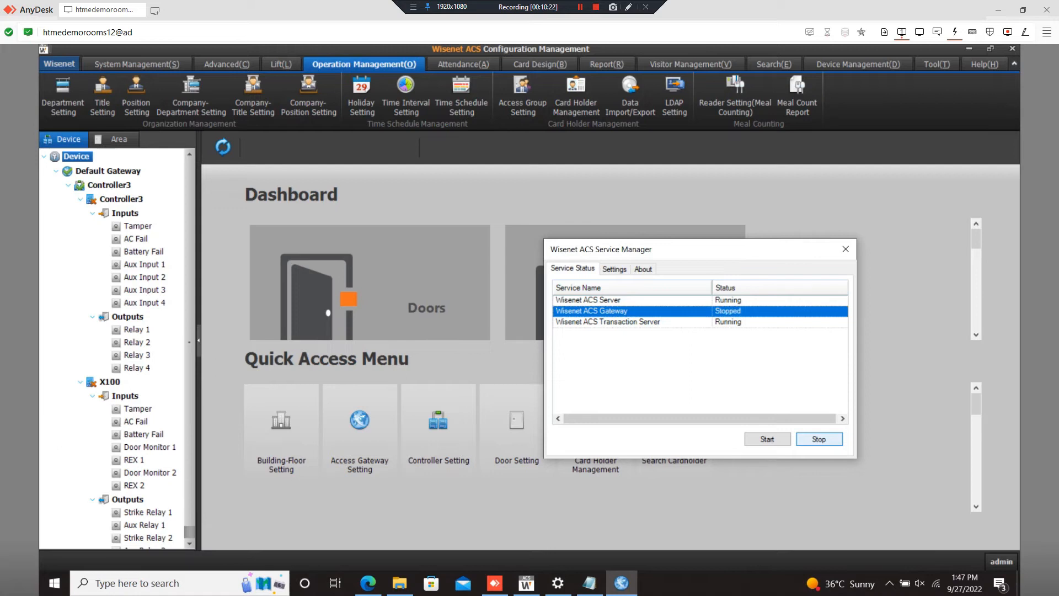
{"action": "left_click", "coordinate": [767, 439]}
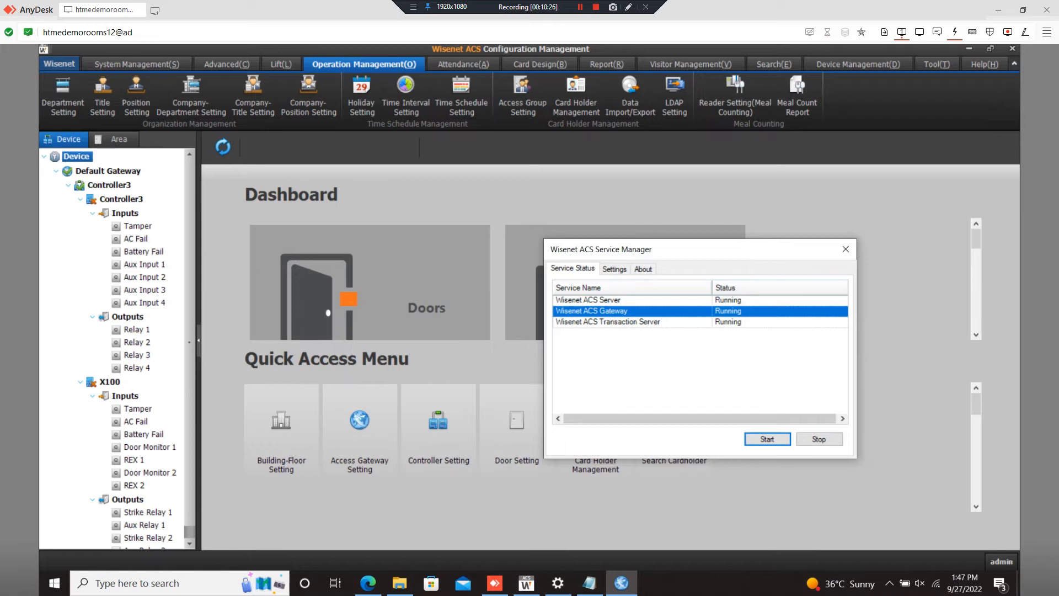
- Reload the Device tree and bring the Notepad reminder back to the front
{"action": "mouse_move", "coordinate": [589, 583]}
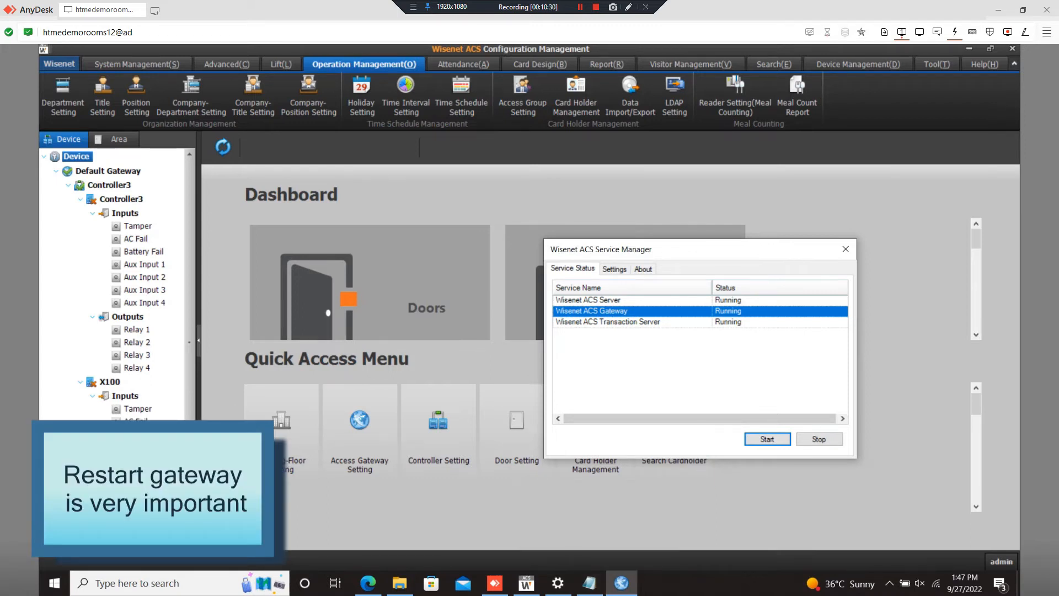
{"action": "right_click", "coordinate": [80, 156]}
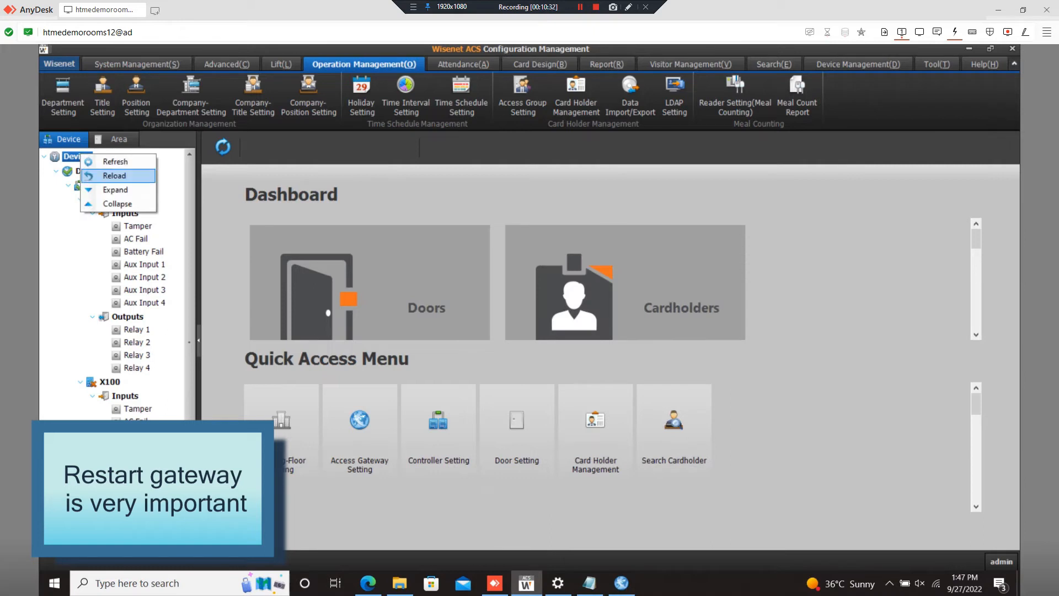
{"action": "left_click", "coordinate": [115, 175]}
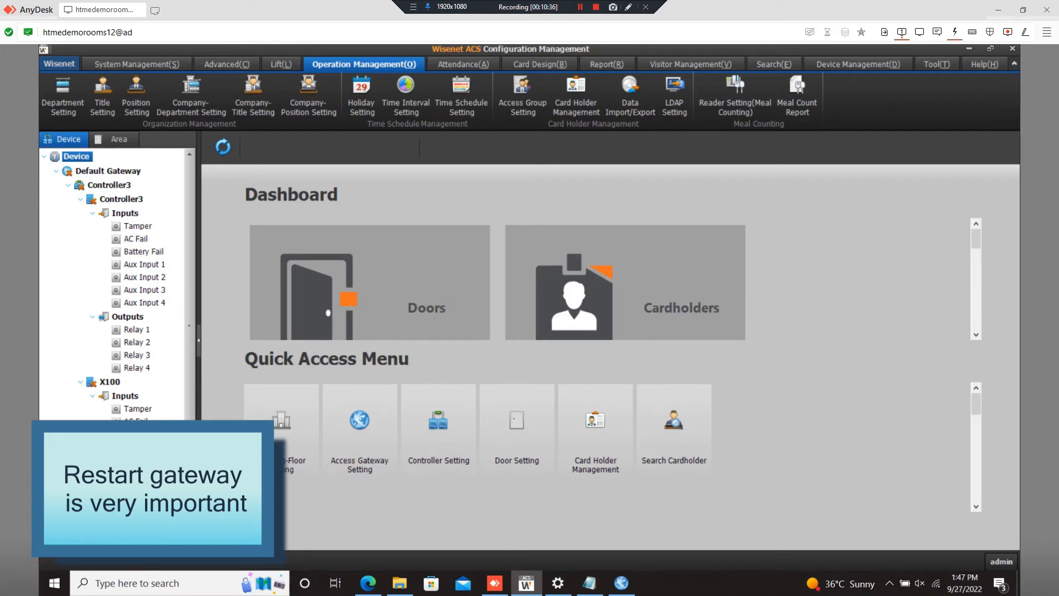
{"action": "left_click", "coordinate": [589, 583]}
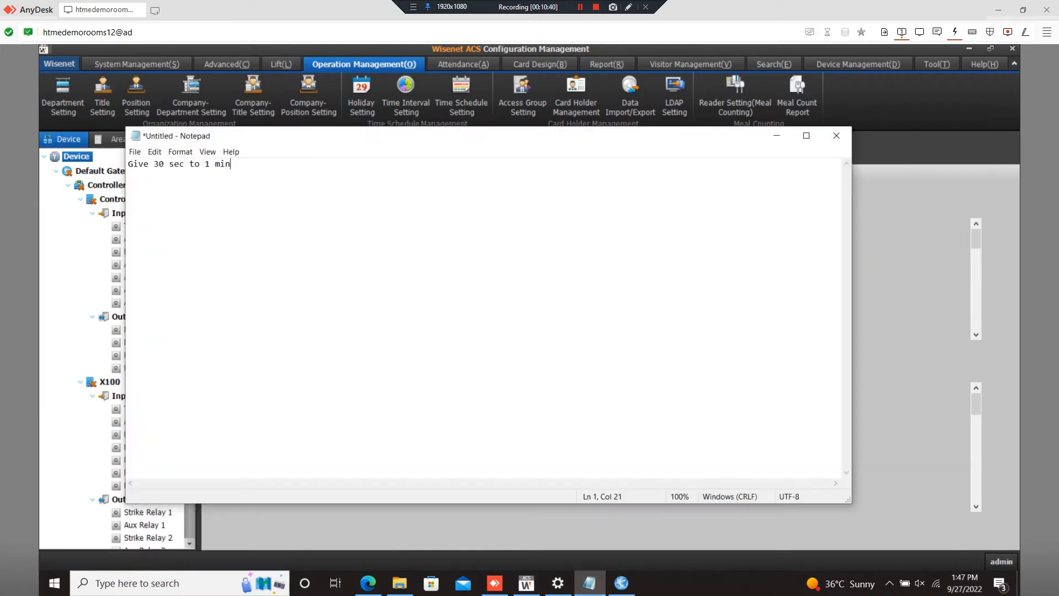
- Bring the ACS dashboard forward, refresh the device tree, and switch to Device Management
{"action": "left_click", "coordinate": [776, 136]}
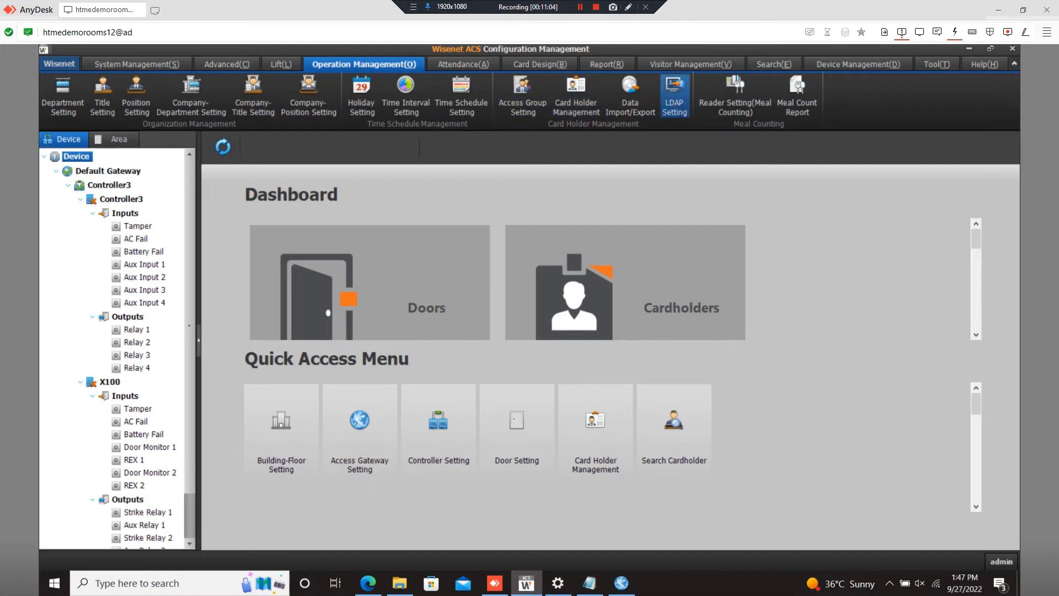
{"action": "right_click", "coordinate": [86, 158]}
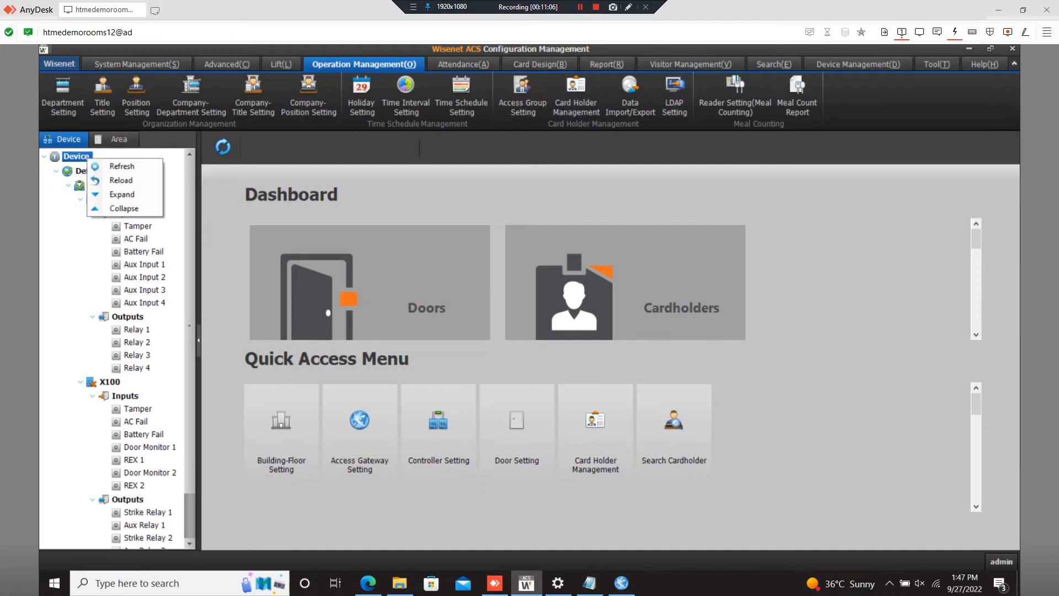
{"action": "left_click", "coordinate": [116, 177]}
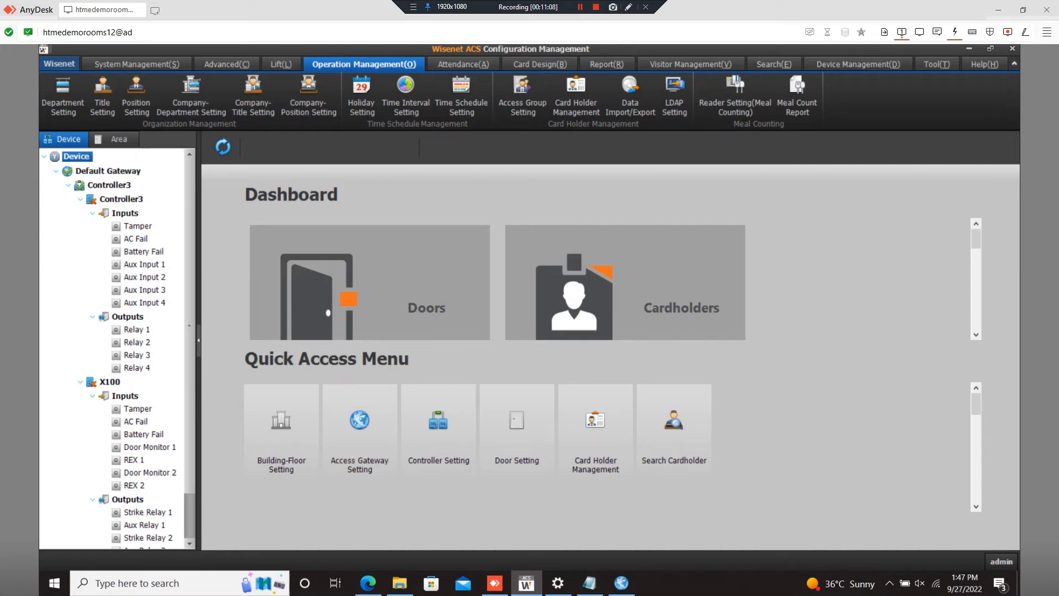
{"action": "right_click", "coordinate": [81, 157]}
{"action": "left_click", "coordinate": [113, 164]}
{"action": "left_click", "coordinate": [858, 65]}
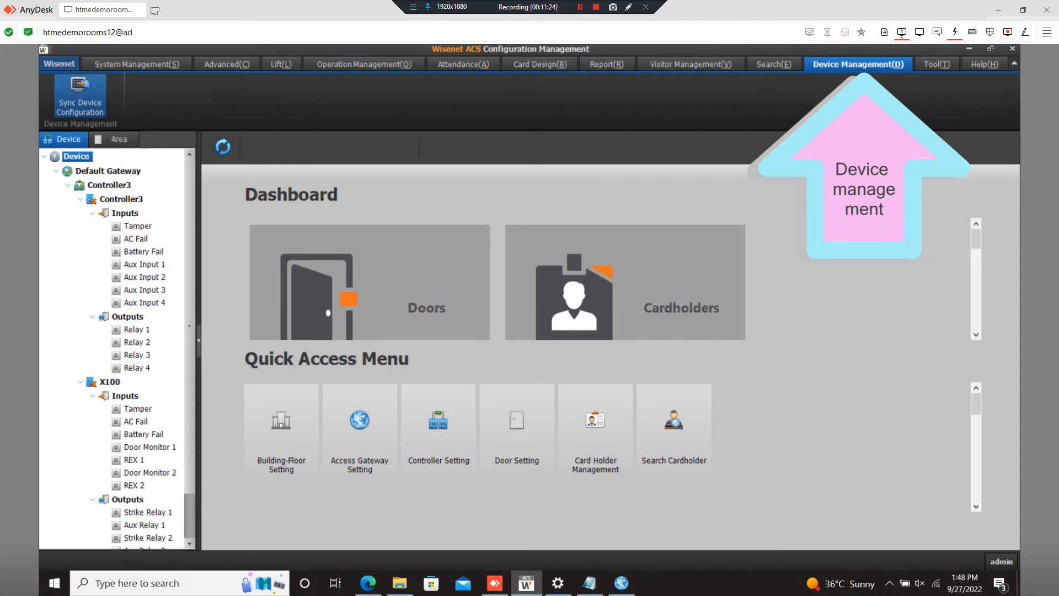
- Sync all configuration to Controller3 and dismiss the Success transmission result
{"action": "left_click", "coordinate": [80, 95]}
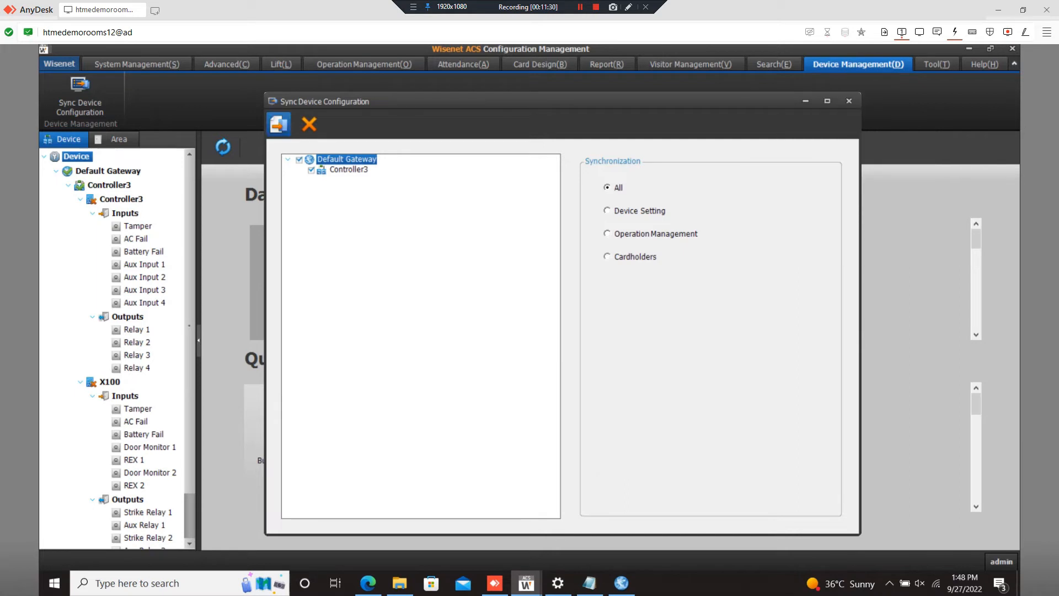
{"action": "left_click", "coordinate": [278, 124]}
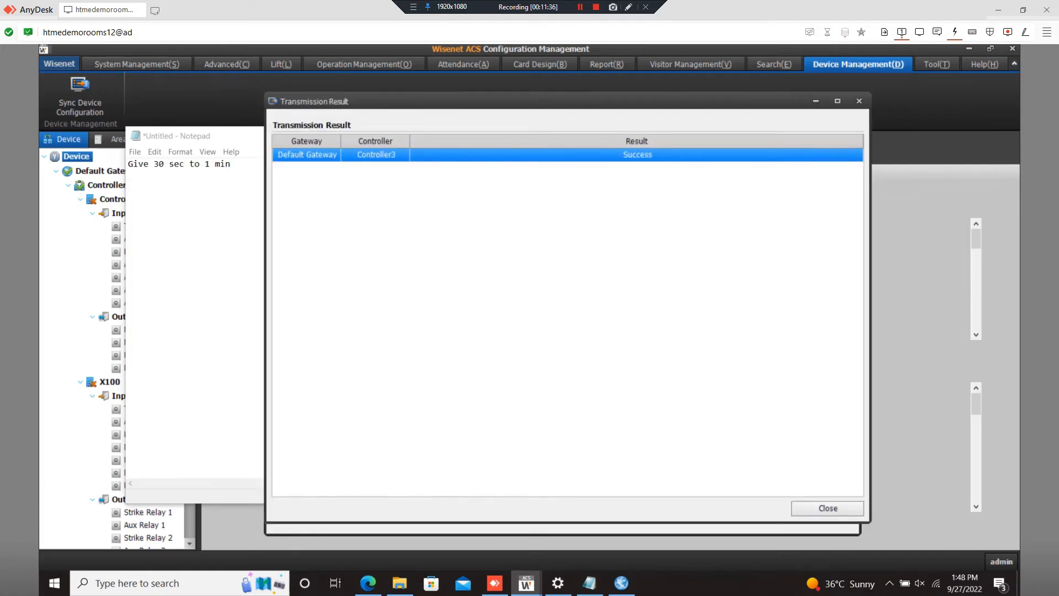
{"action": "left_click", "coordinate": [828, 508]}
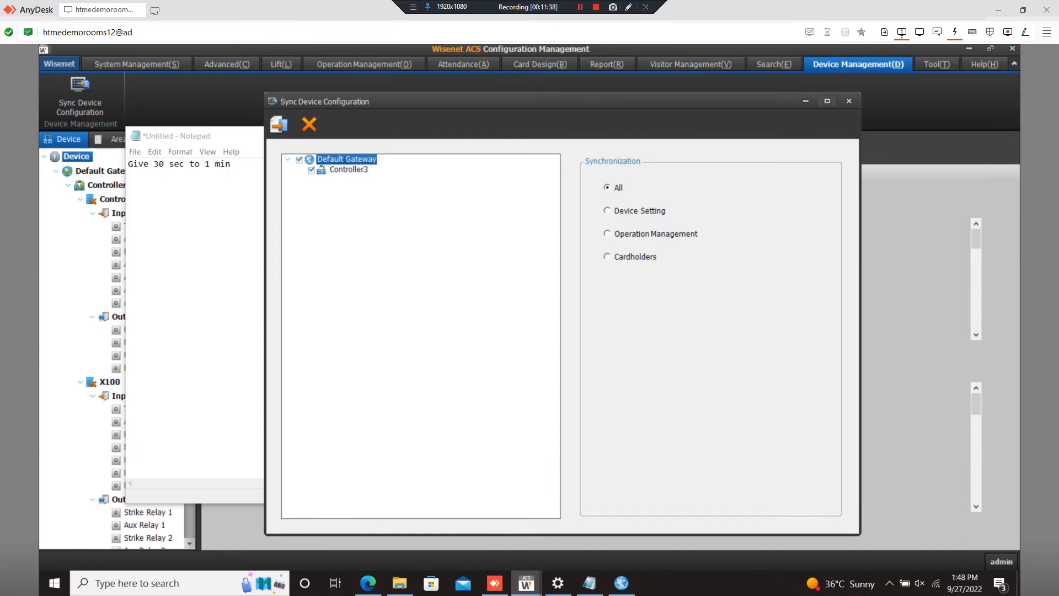
- Close the sync settings window and refresh the device tree
{"action": "left_click", "coordinate": [805, 101]}
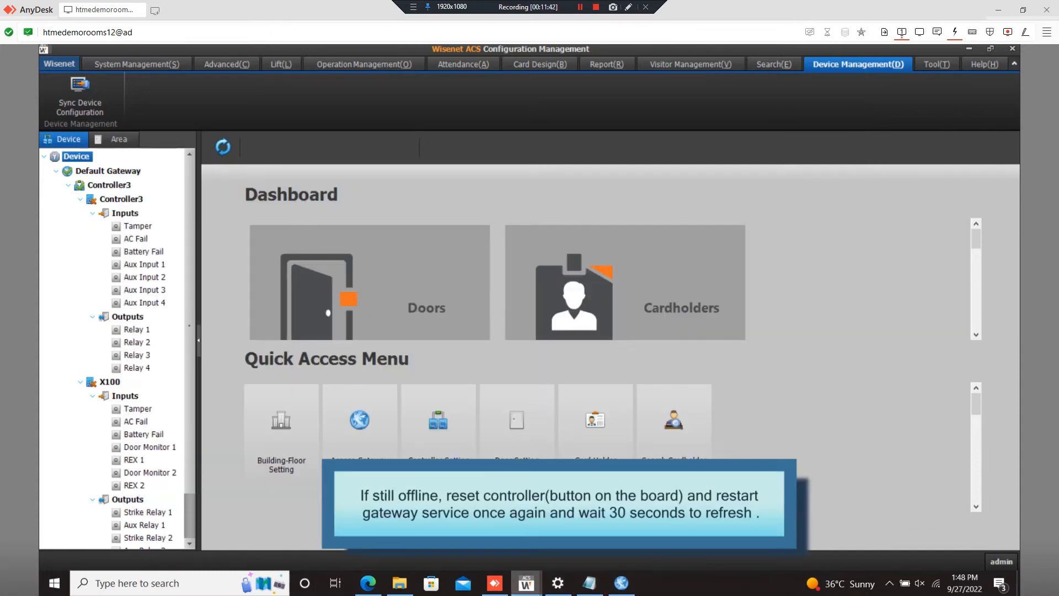
{"action": "mouse_move", "coordinate": [526, 583]}
{"action": "left_click", "coordinate": [596, 524]}
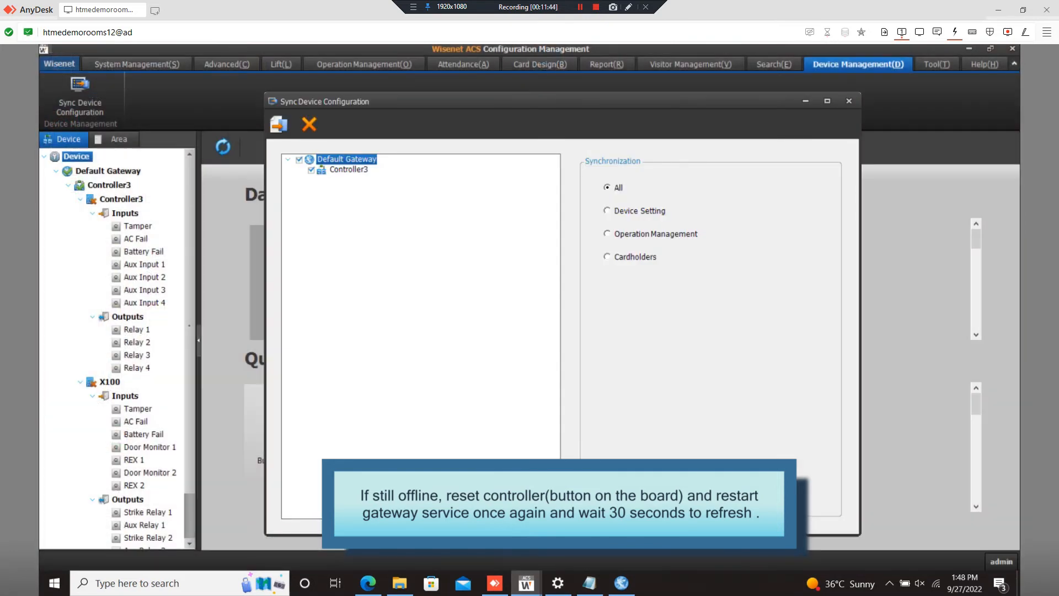
{"action": "left_click", "coordinate": [848, 101]}
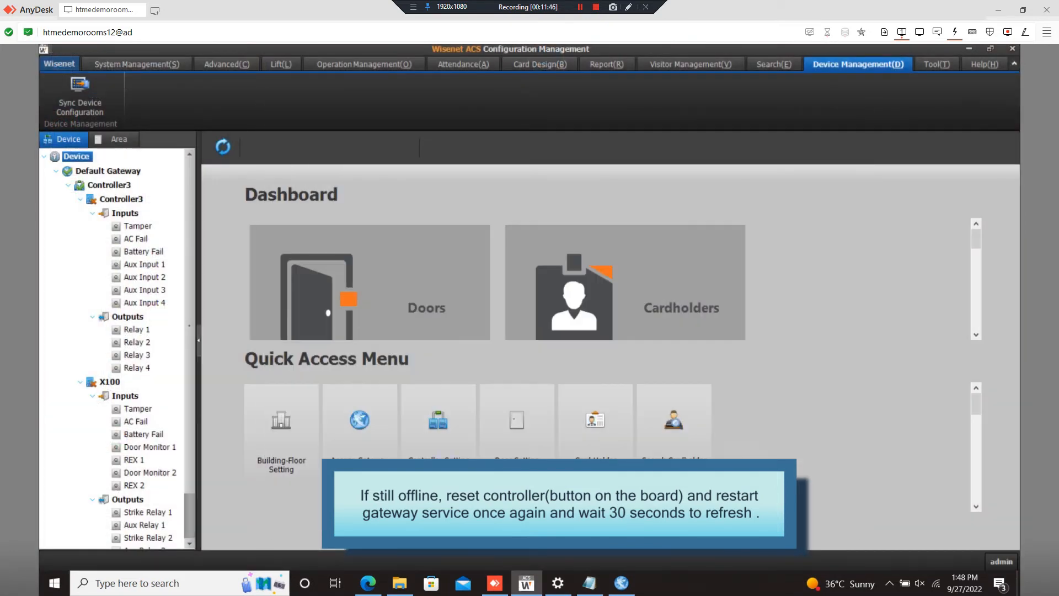
{"action": "right_click", "coordinate": [80, 157]}
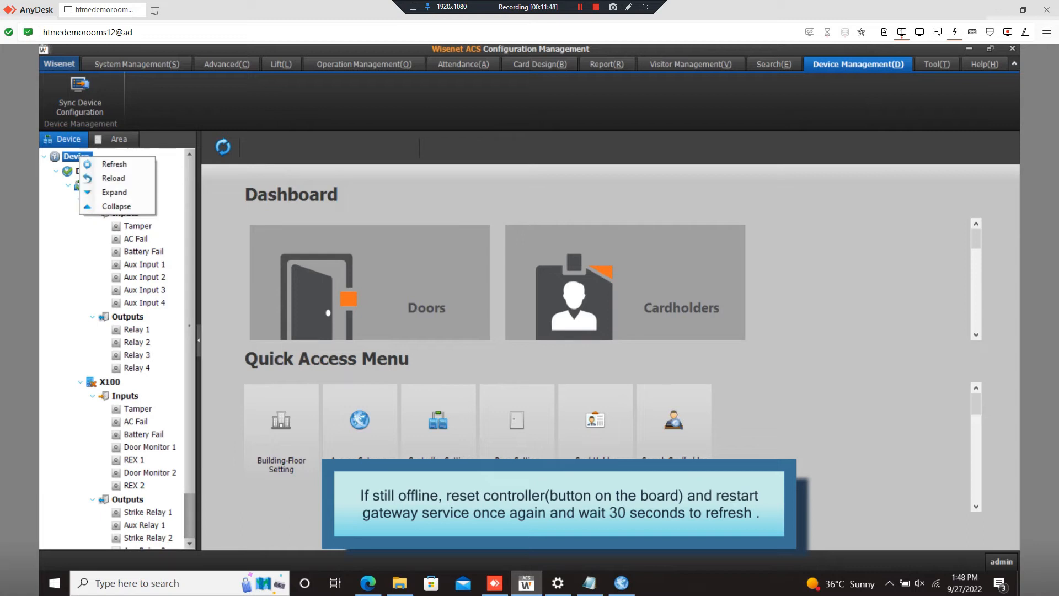
{"action": "left_click", "coordinate": [113, 164]}
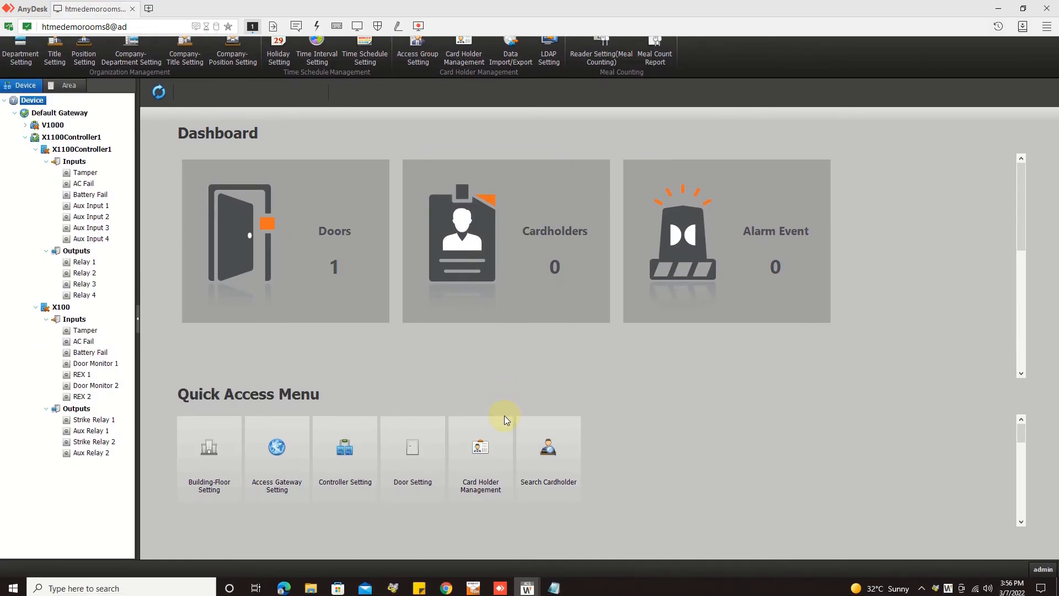
- Start a new card holder with a first name, company Wisenet and Department-1
{"action": "left_click", "coordinate": [486, 457]}
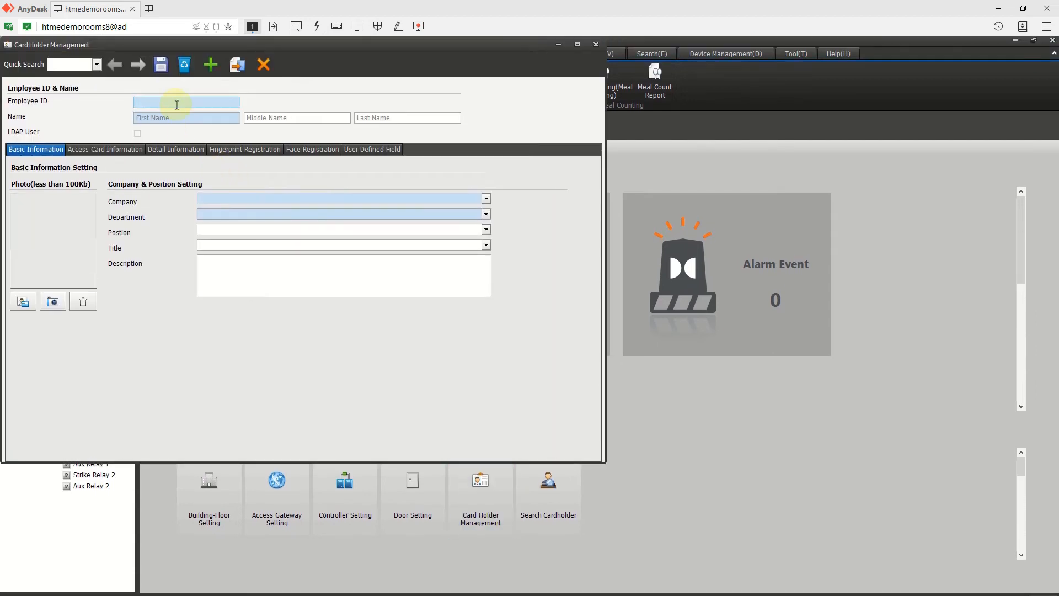
{"action": "left_click", "coordinate": [187, 119]}
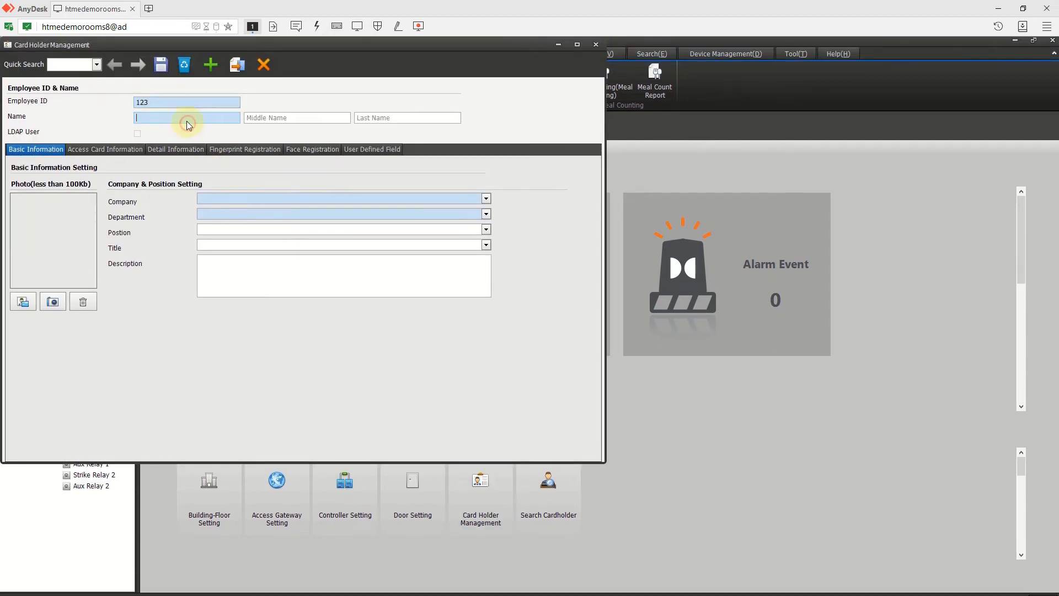
{"action": "type", "text": "Samuel"}
{"action": "left_click", "coordinate": [226, 199]}
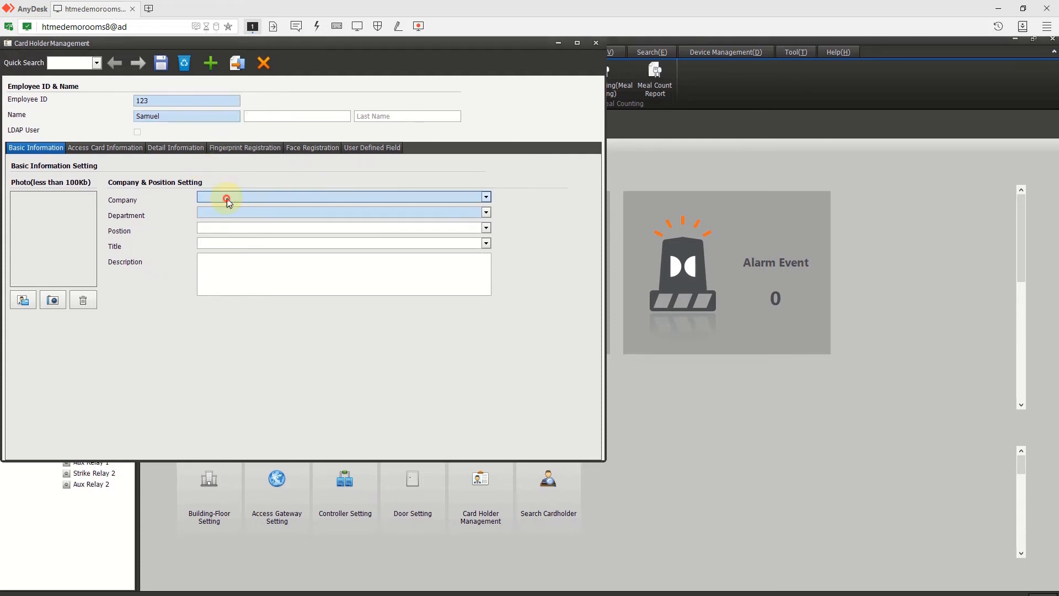
{"action": "left_click", "coordinate": [213, 208]}
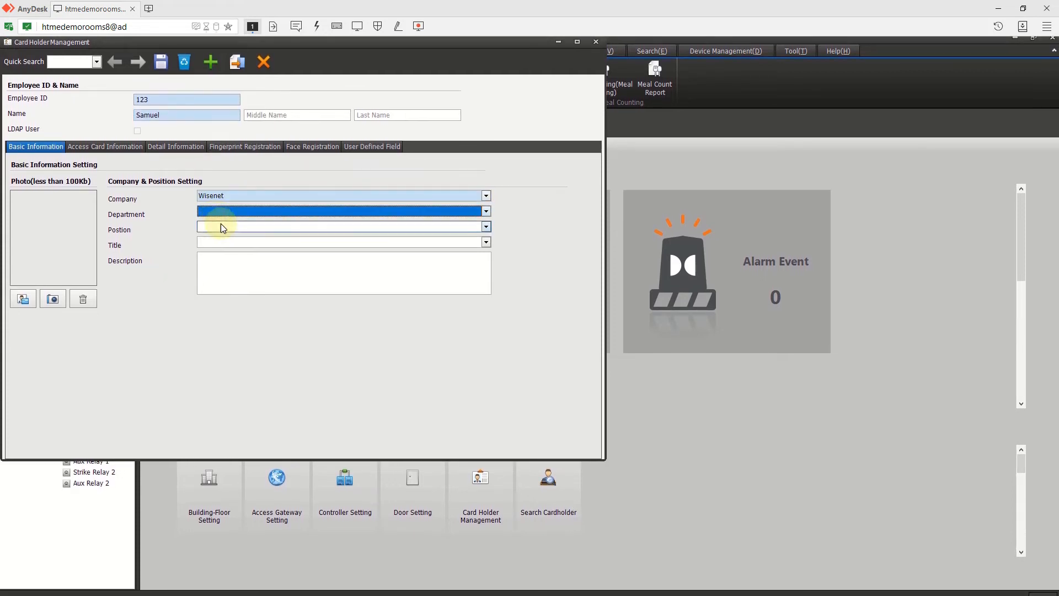
{"action": "left_click", "coordinate": [219, 213]}
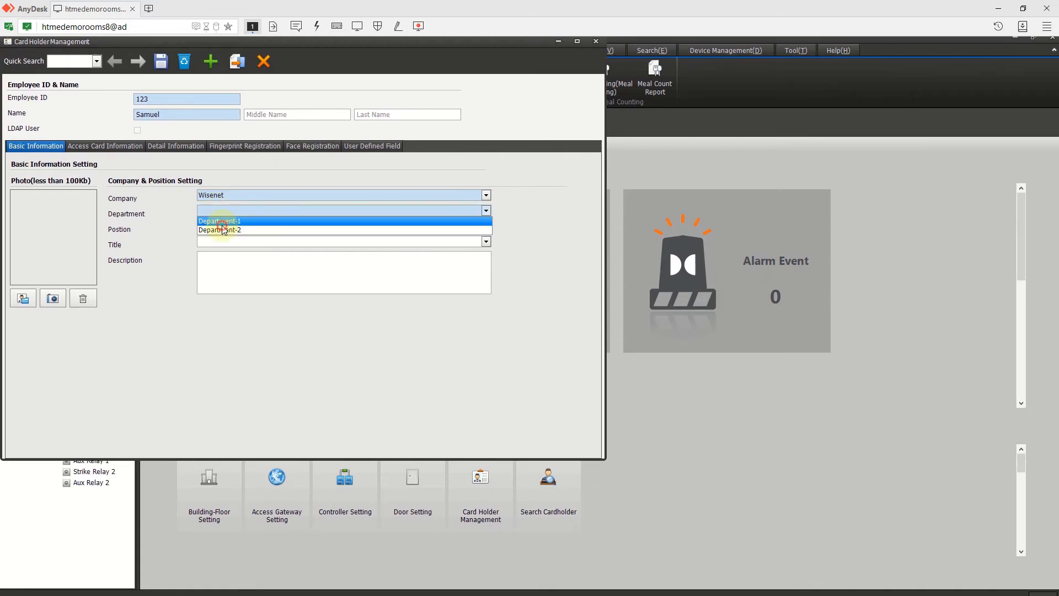
{"action": "left_click", "coordinate": [220, 222]}
- Grant the card holder the alldoors access group and select the card number field
{"action": "left_click_drag", "start_coordinate": [283, 44], "coordinate": [325, 118]}
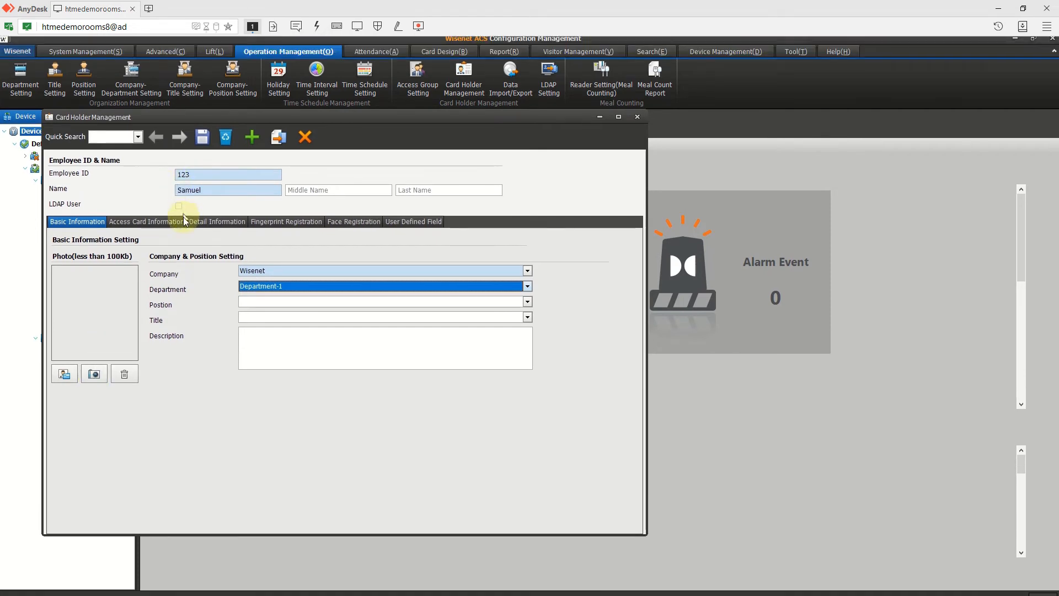
{"action": "left_click", "coordinate": [174, 223]}
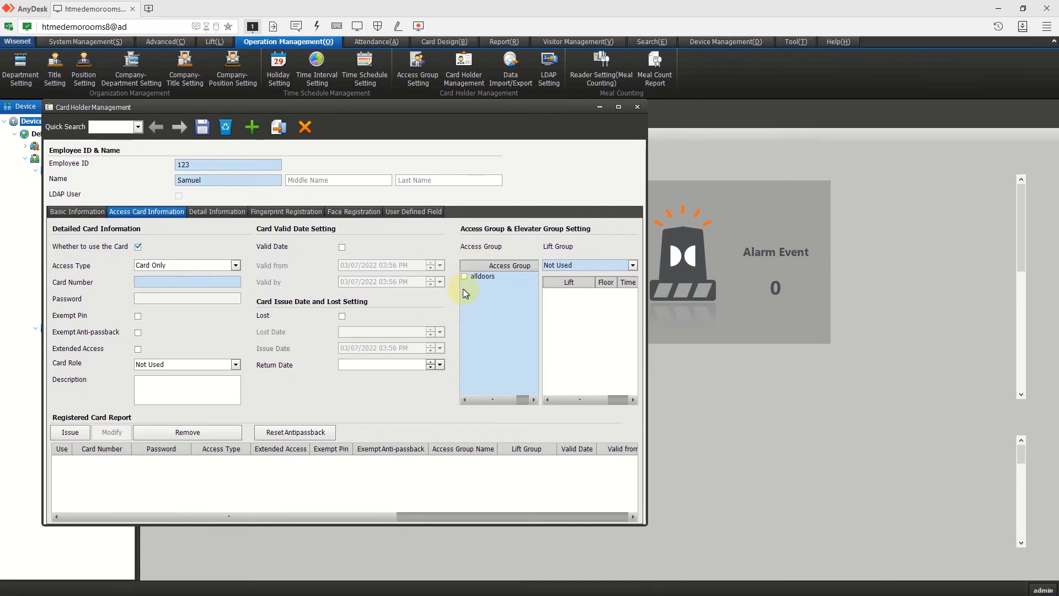
{"action": "left_click", "coordinate": [465, 277]}
{"action": "left_click", "coordinate": [149, 282]}
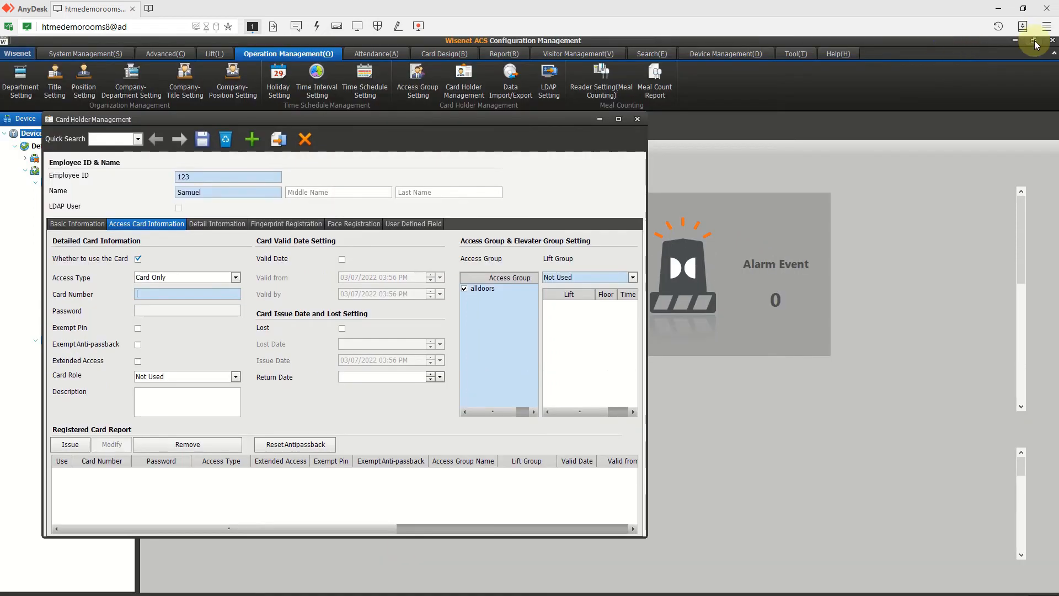
{"action": "left_click", "coordinate": [1034, 41]}
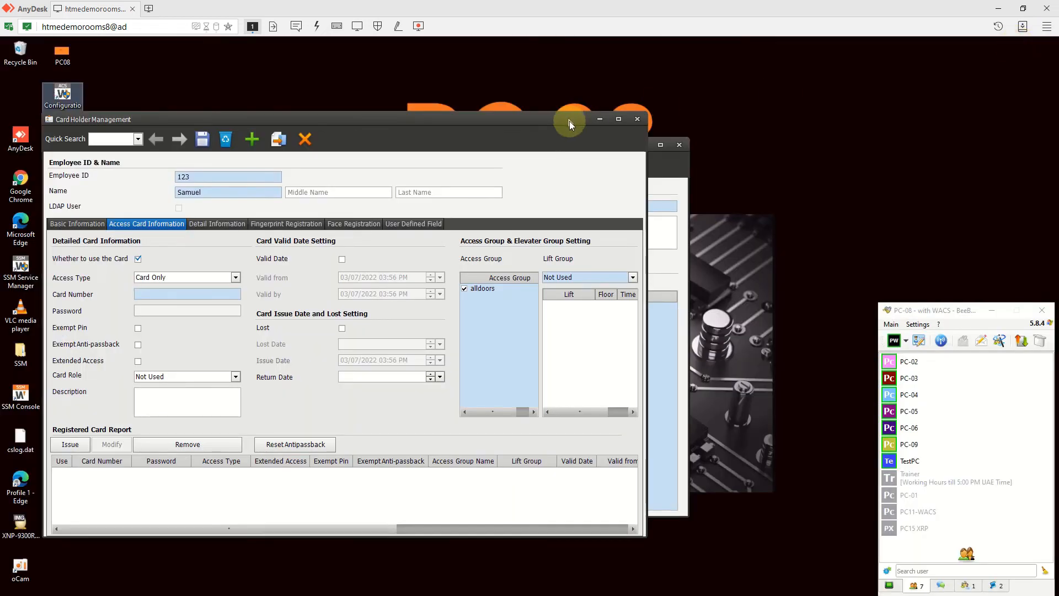
- Open the Access Control peripherals page on the Hanwha Techwin website
{"action": "left_click", "coordinate": [600, 119]}
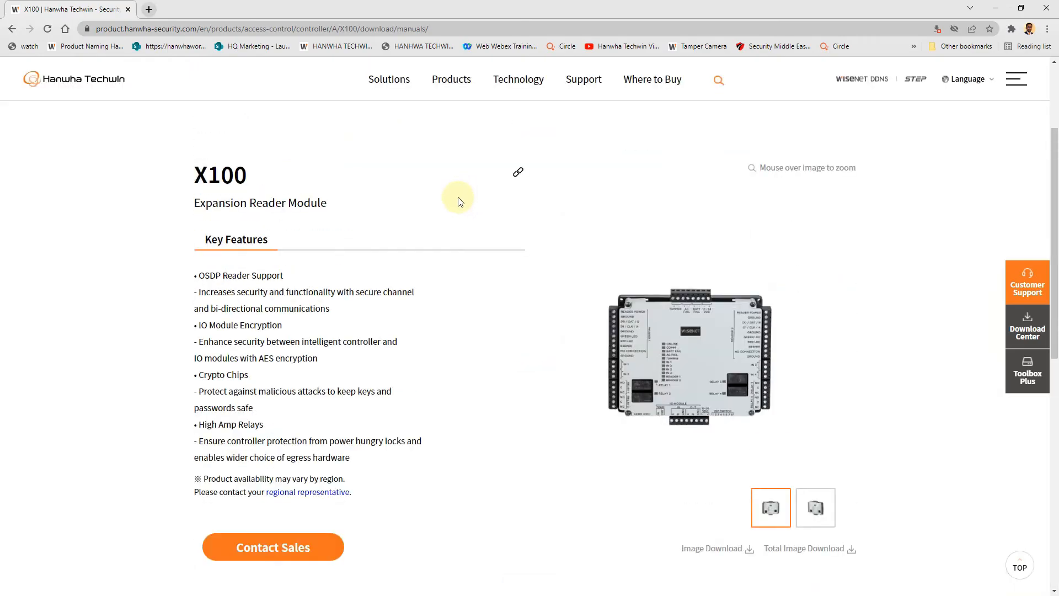
{"action": "mouse_move", "coordinate": [451, 80]}
{"action": "mouse_move", "coordinate": [272, 206]}
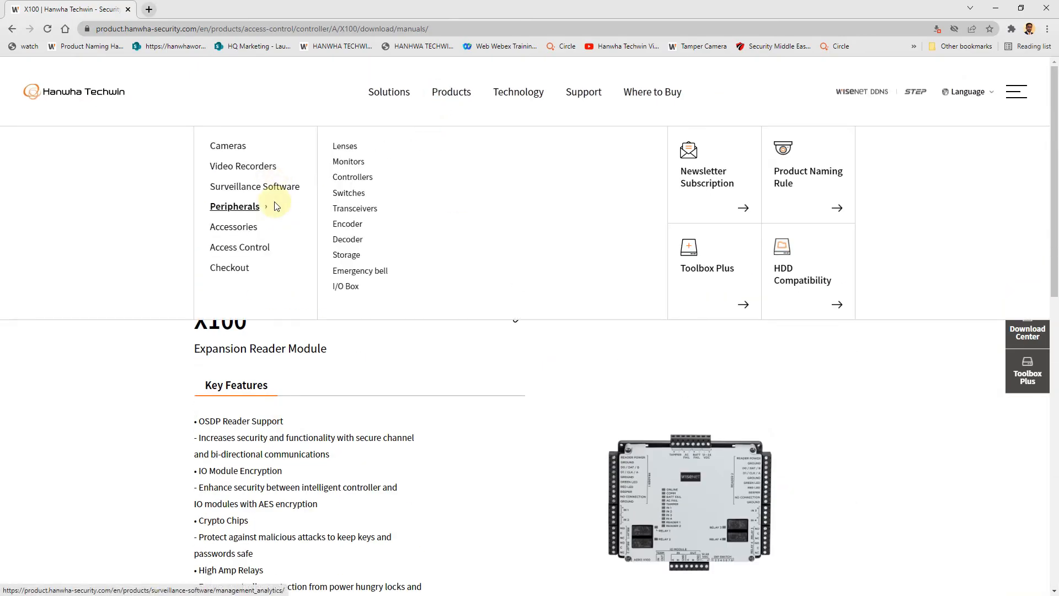
{"action": "mouse_move", "coordinate": [278, 246]}
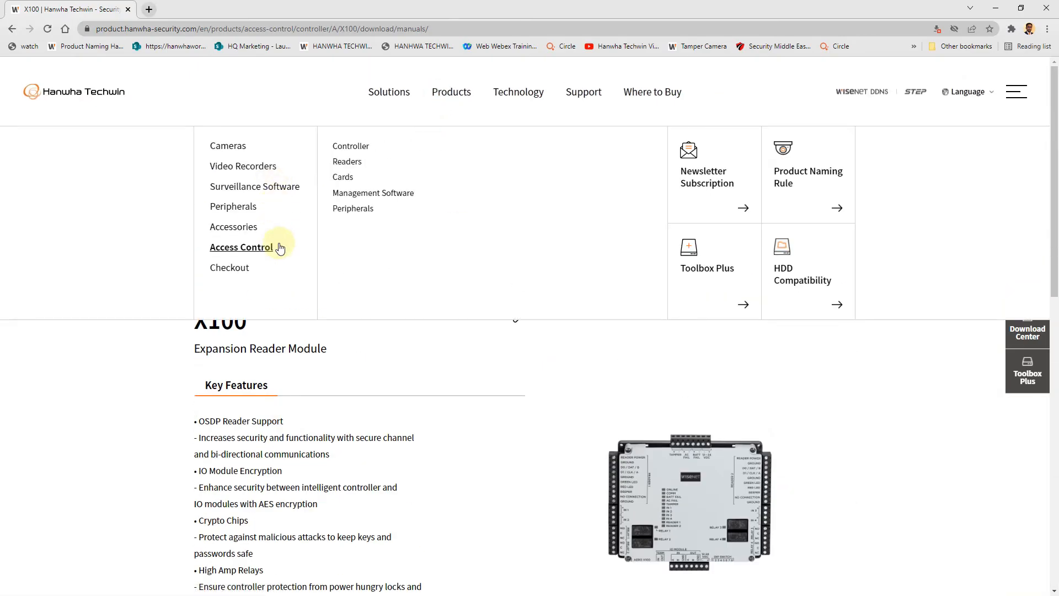
{"action": "left_click", "coordinate": [354, 226]}
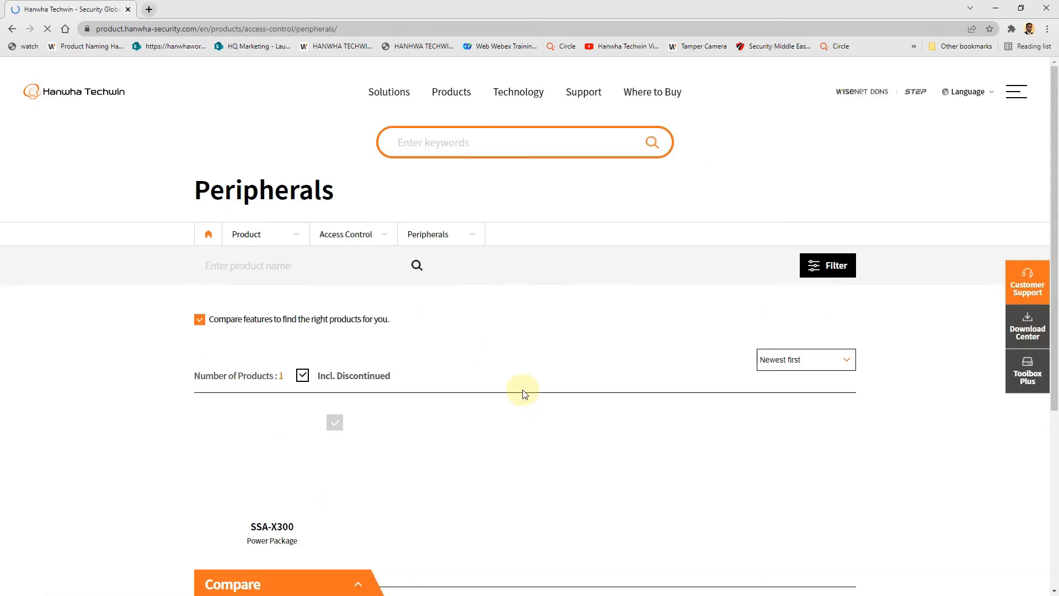
{"action": "scroll", "coordinate": [525, 390], "scroll_direction": "down", "scroll_amount": 5}
{"action": "scroll", "coordinate": [518, 385], "scroll_direction": "up", "scroll_amount": 5}
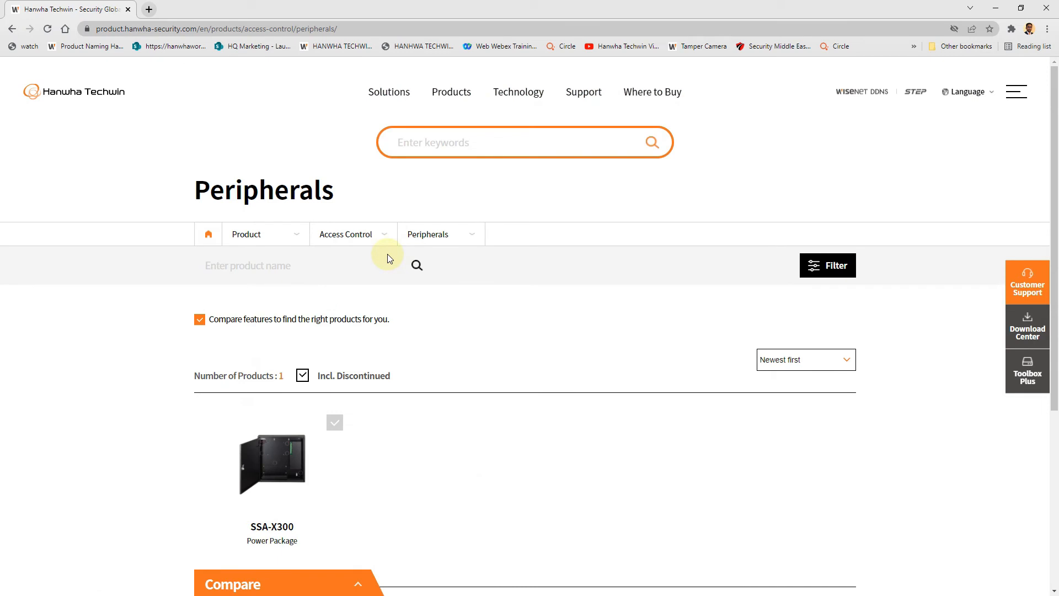
- Open the Readers catalogue and scroll down to the 5427G2 and 5427CK card scanners
{"action": "left_click", "coordinate": [382, 235]}
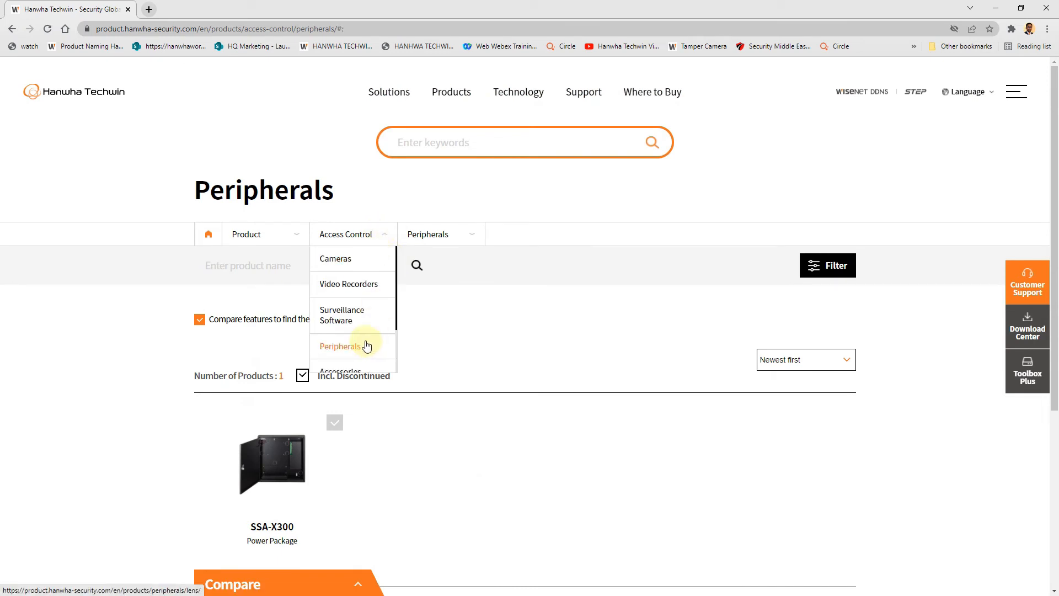
{"action": "scroll", "coordinate": [361, 282], "scroll_direction": "down", "scroll_amount": 1}
{"action": "scroll", "coordinate": [361, 282], "scroll_direction": "down", "scroll_amount": 1}
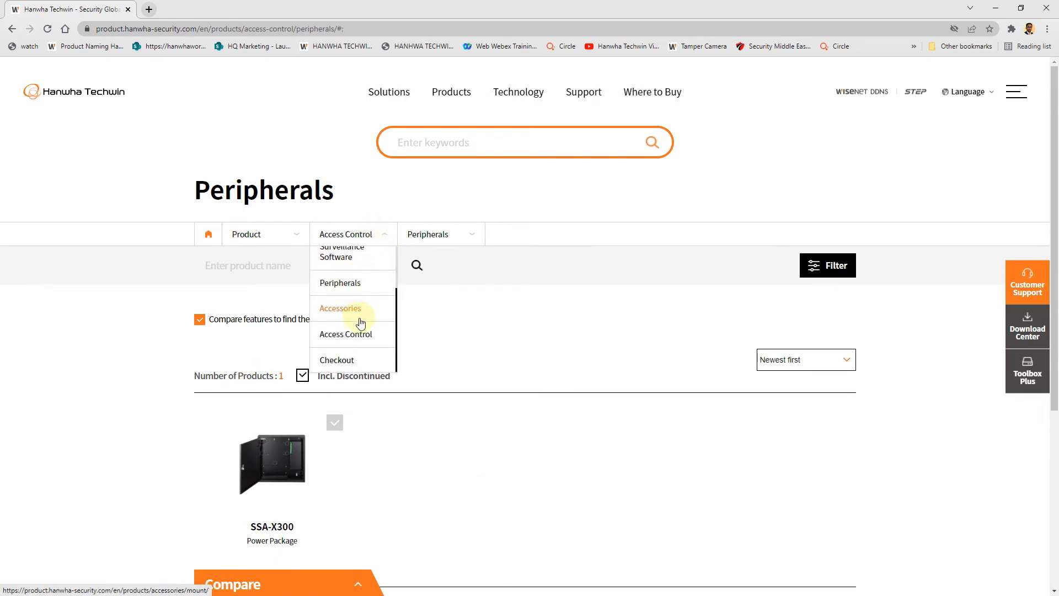
{"action": "mouse_move", "coordinate": [450, 99]}
{"action": "mouse_move", "coordinate": [272, 248]}
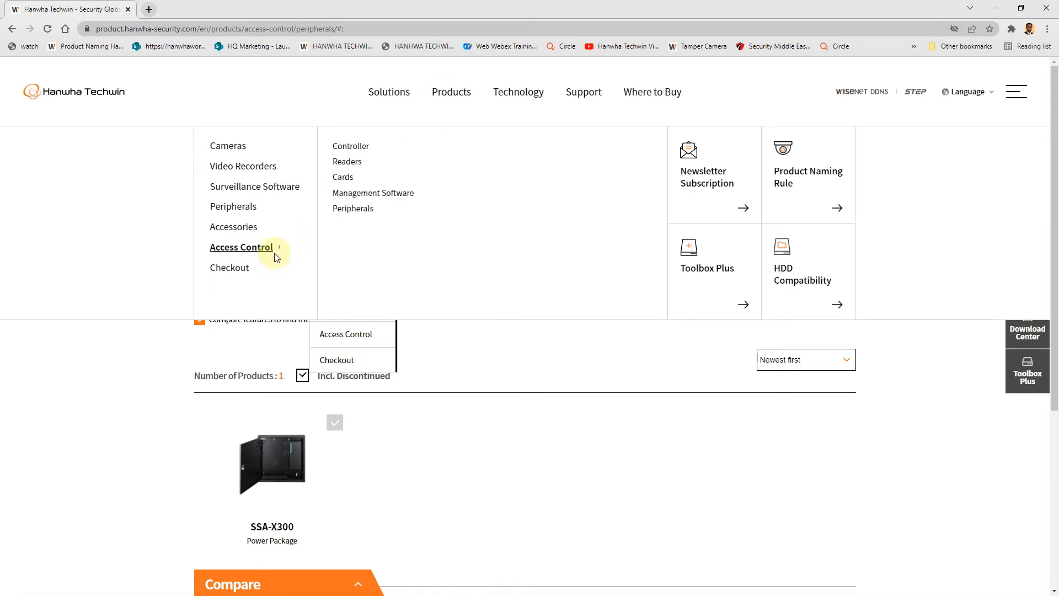
{"action": "left_click", "coordinate": [360, 162]}
{"action": "scroll", "coordinate": [508, 447], "scroll_direction": "down", "scroll_amount": 5}
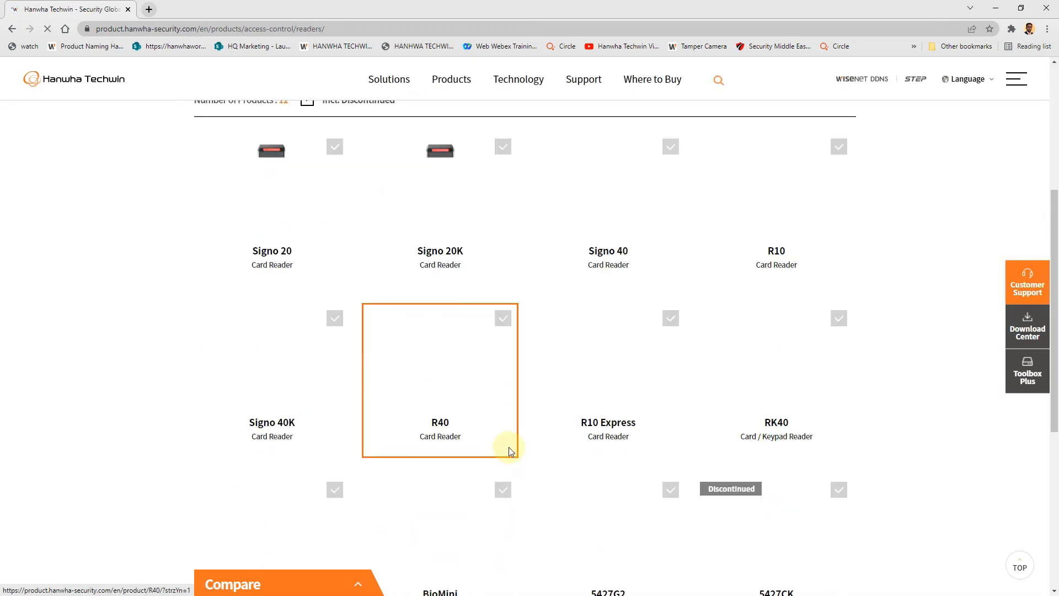
{"action": "scroll", "coordinate": [509, 447], "scroll_direction": "down", "scroll_amount": 4}
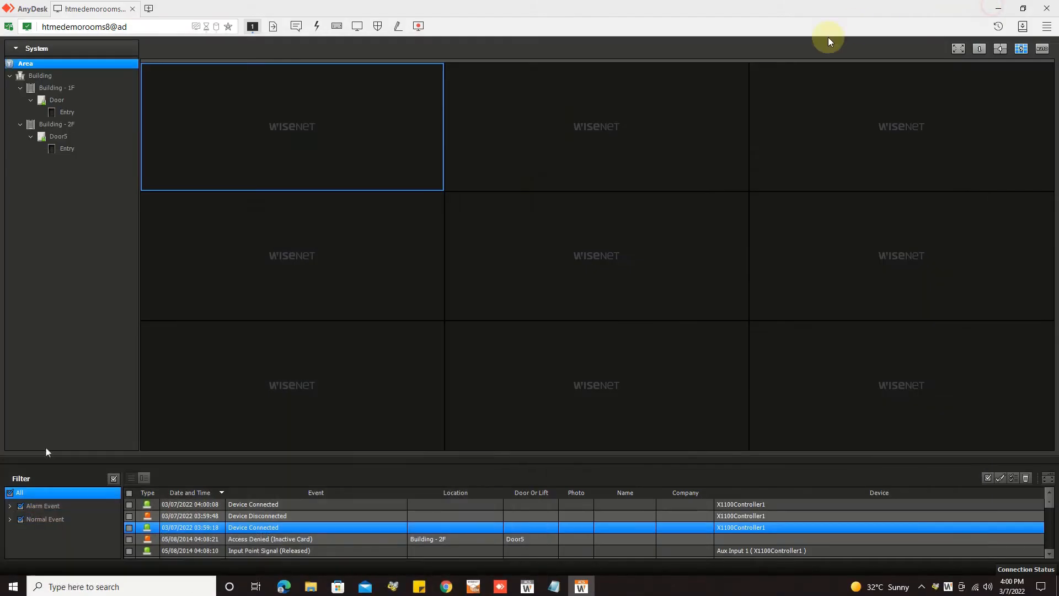
{"action": "left_click", "coordinate": [258, 525]}
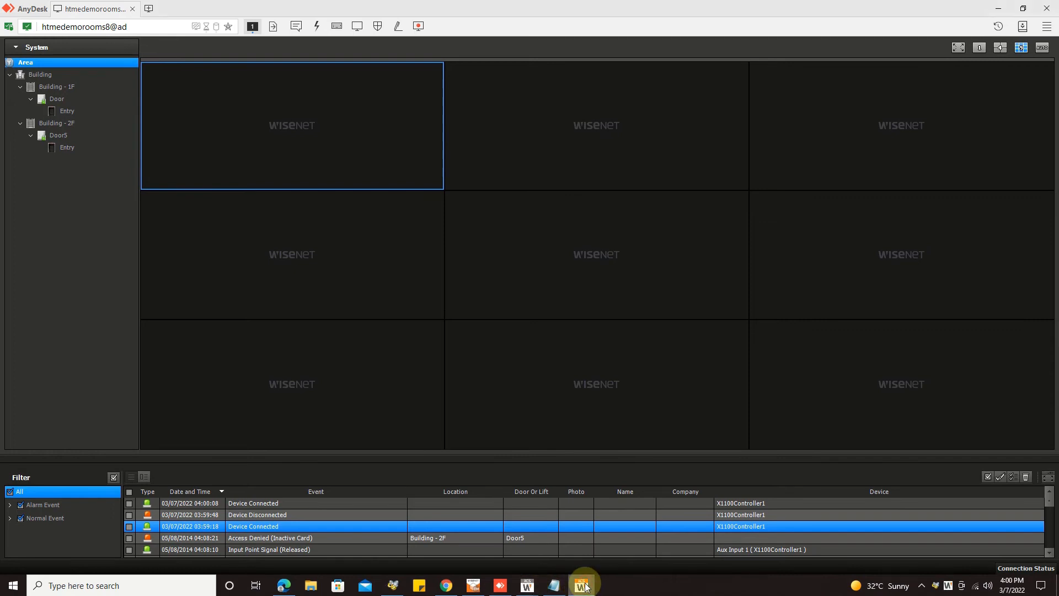
- Enter the scanned access card's number for the card holder, then return to ACS Monitoring
{"action": "left_click", "coordinate": [527, 585]}
{"action": "left_click", "coordinate": [579, 538]}
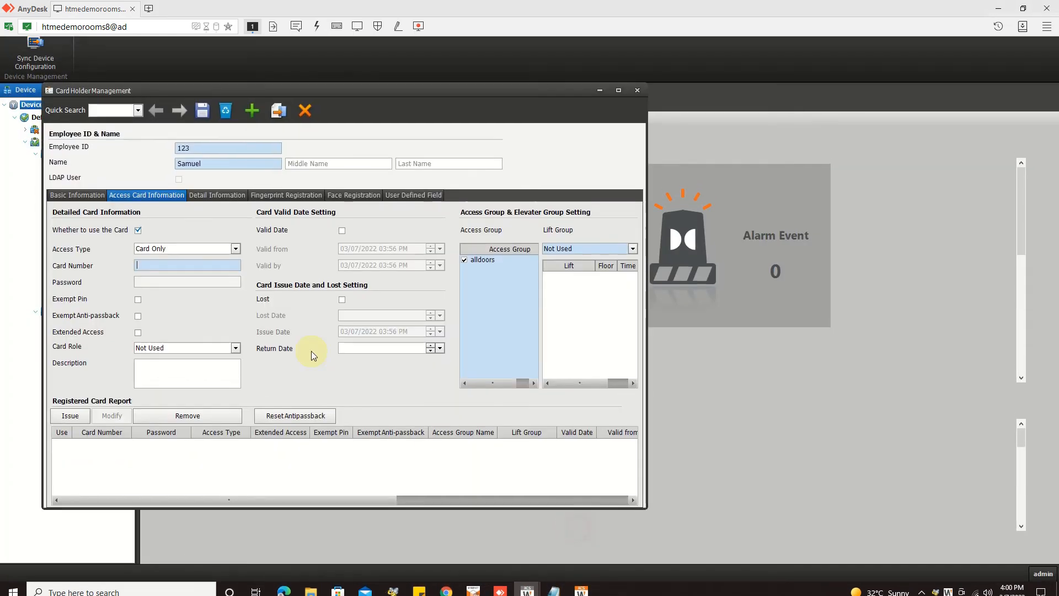
{"action": "left_click", "coordinate": [189, 284]}
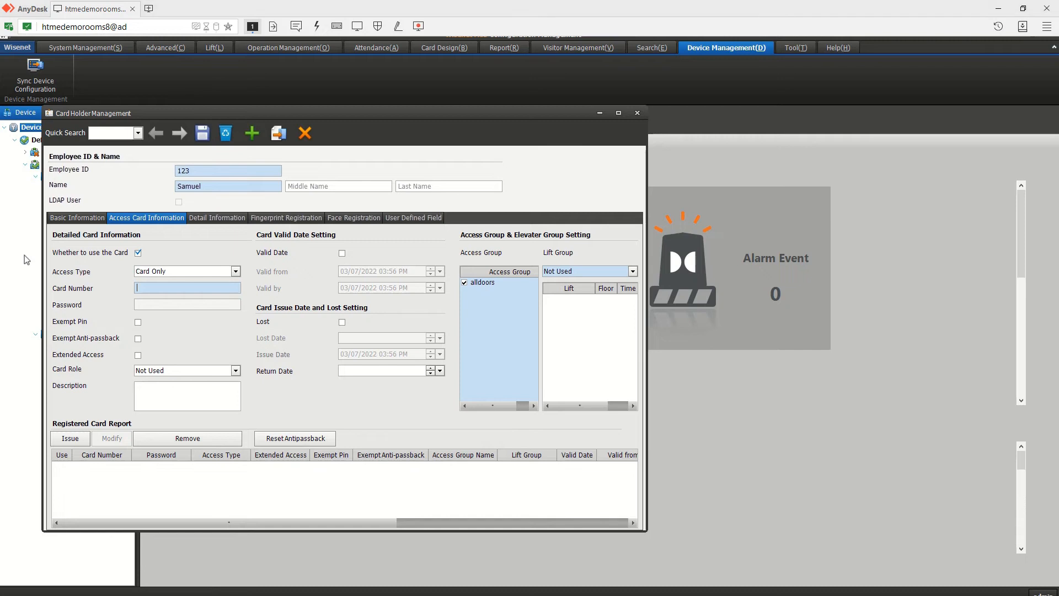
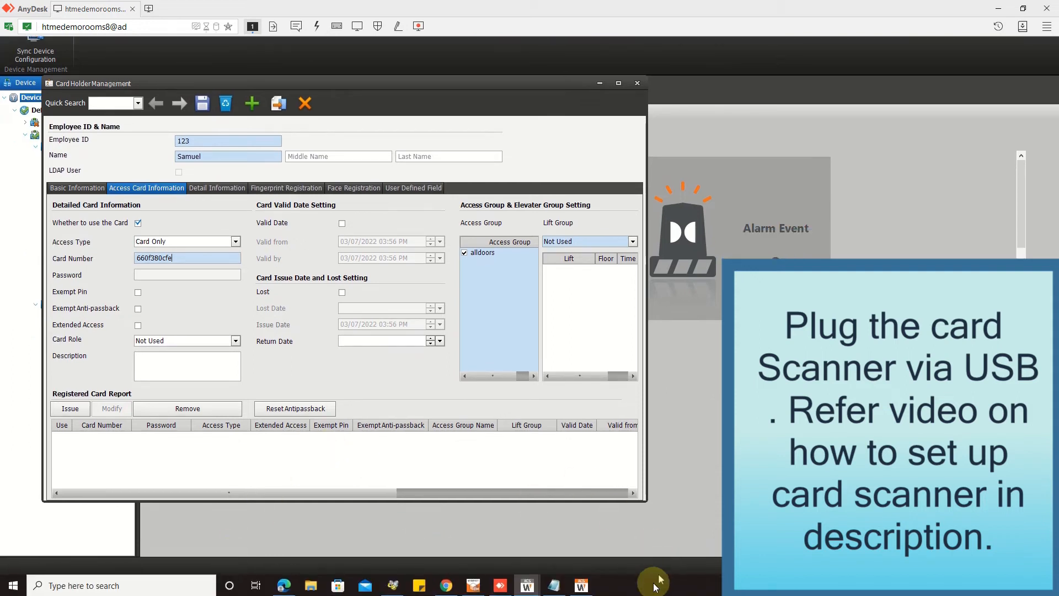
{"action": "left_click", "coordinate": [581, 588]}
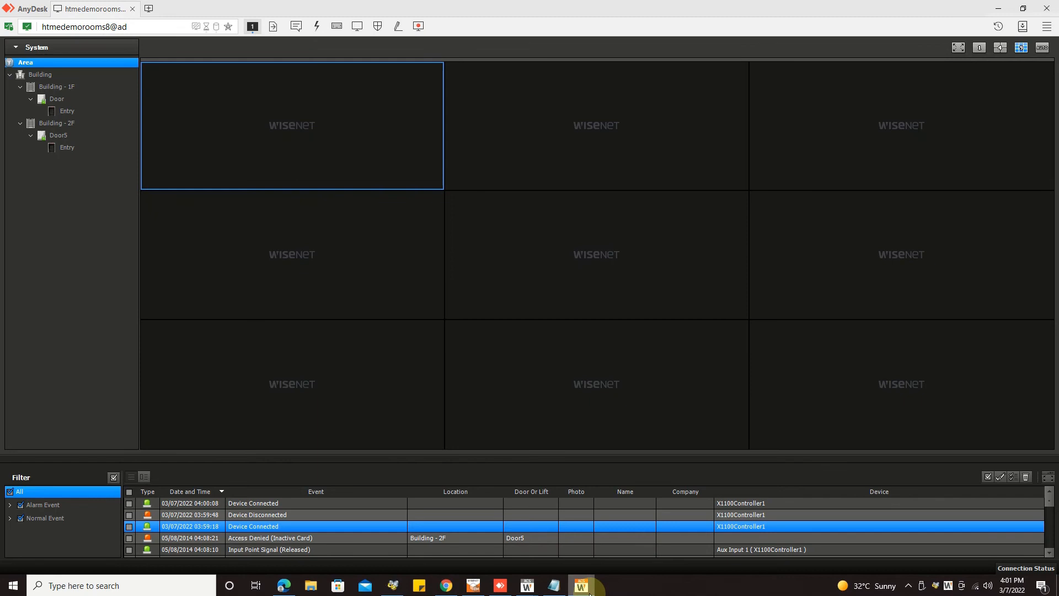
- Open the Access Denied (Inactive Card) event at Door5 to review its details, then close them
{"action": "left_click", "coordinate": [306, 537]}
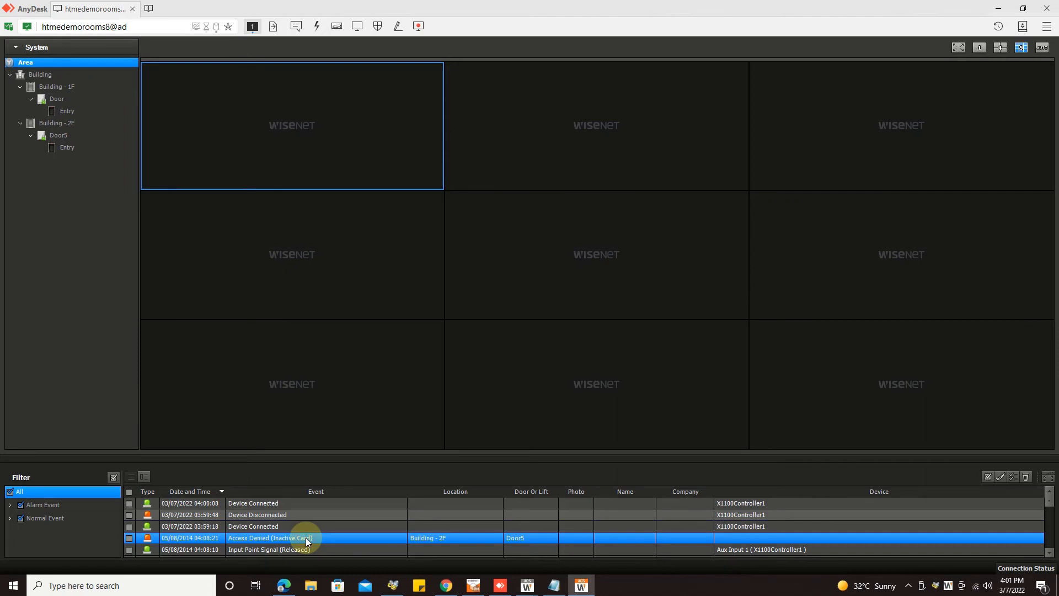
{"action": "double_click", "coordinate": [305, 537]}
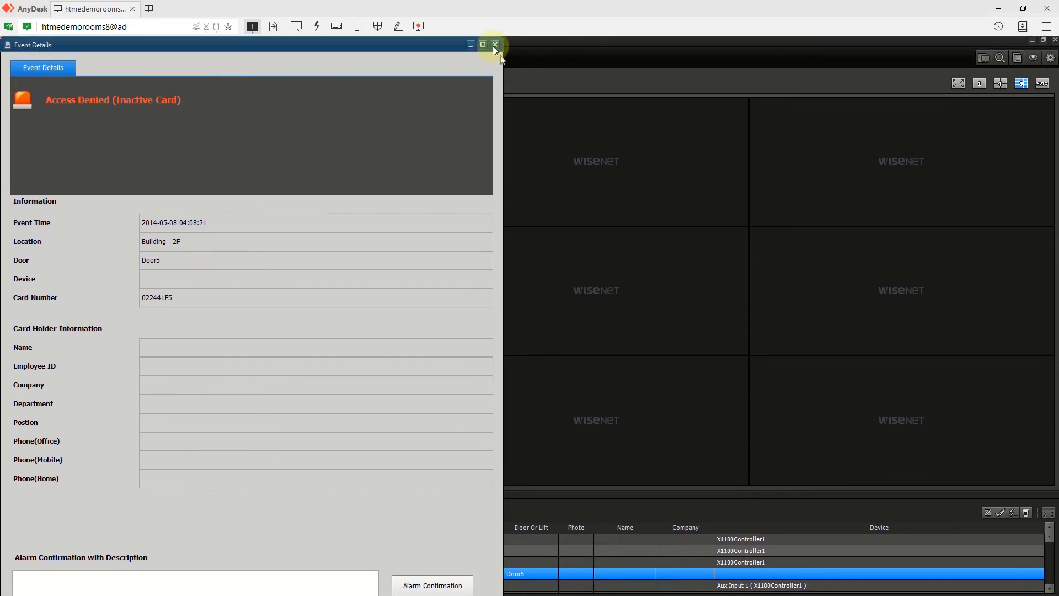
{"action": "left_click", "coordinate": [494, 44]}
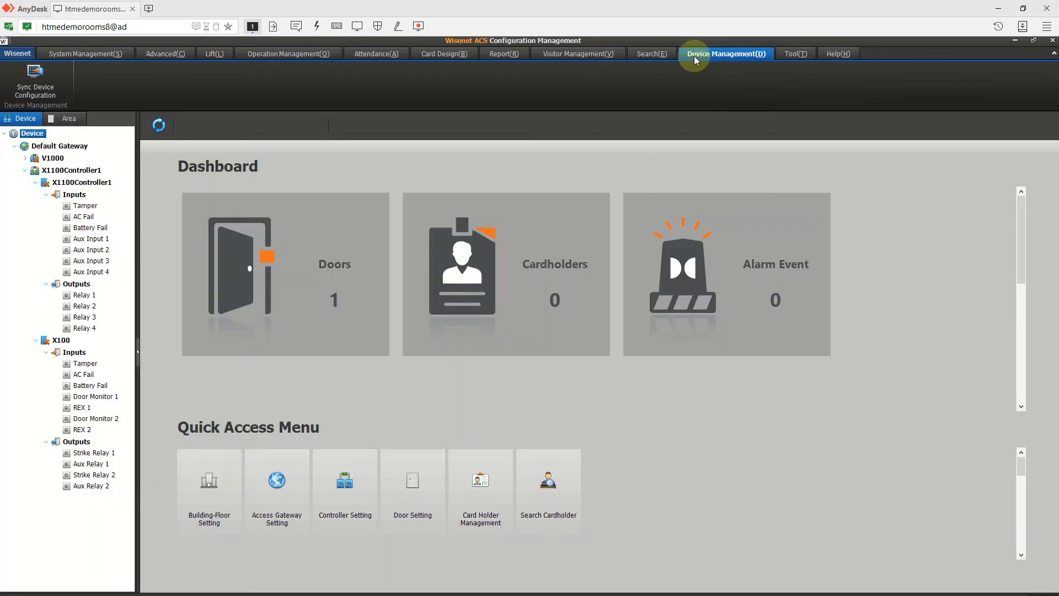
- Sync all settings to X1100Controller1, confirm the successful transfer, and send the cardholder data
{"action": "left_click", "coordinate": [31, 82]}
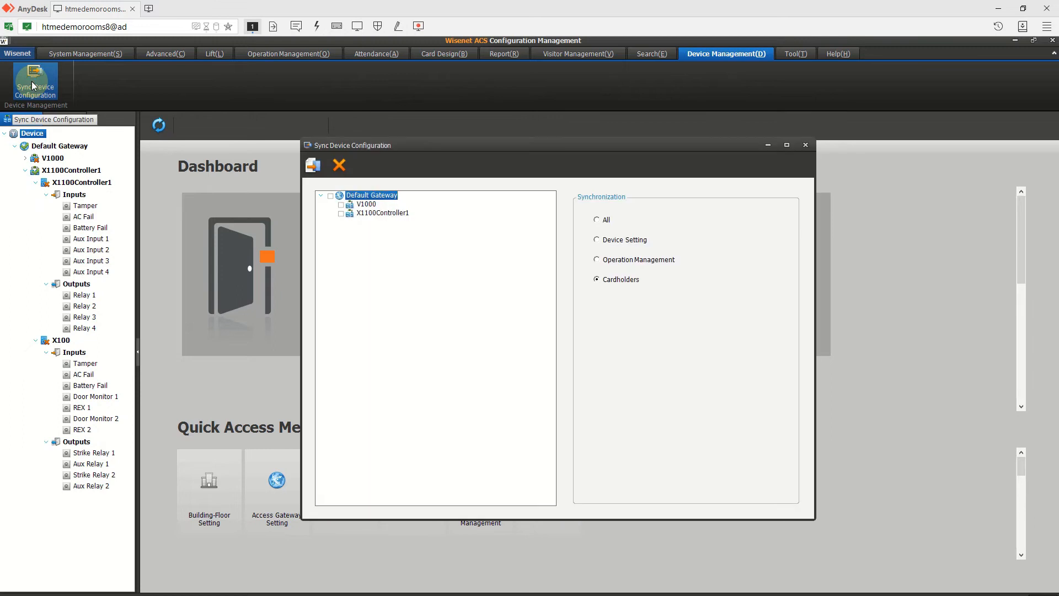
{"action": "left_click", "coordinate": [341, 212]}
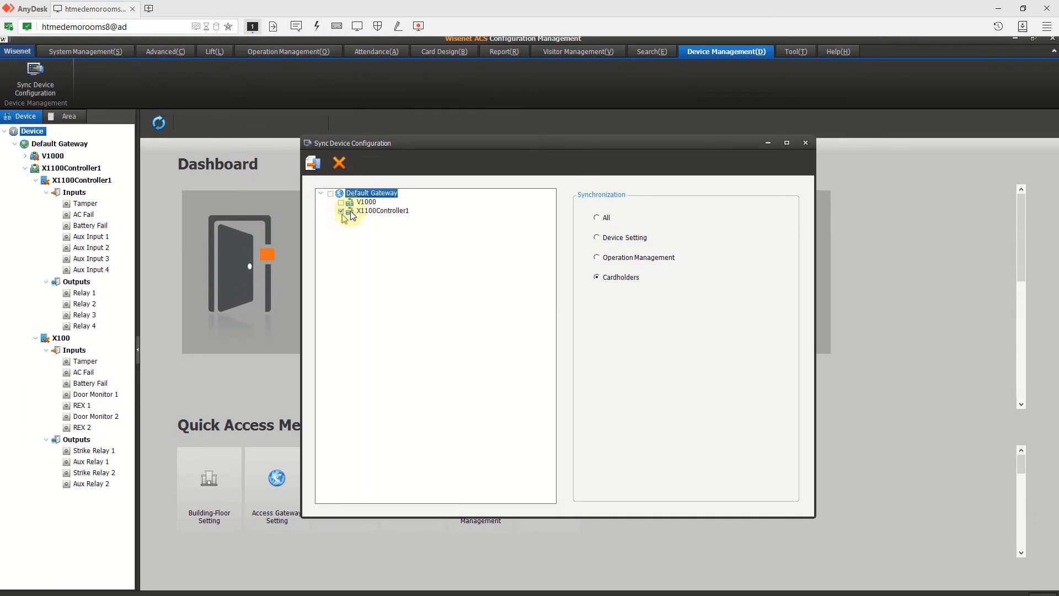
{"action": "left_click", "coordinate": [597, 218]}
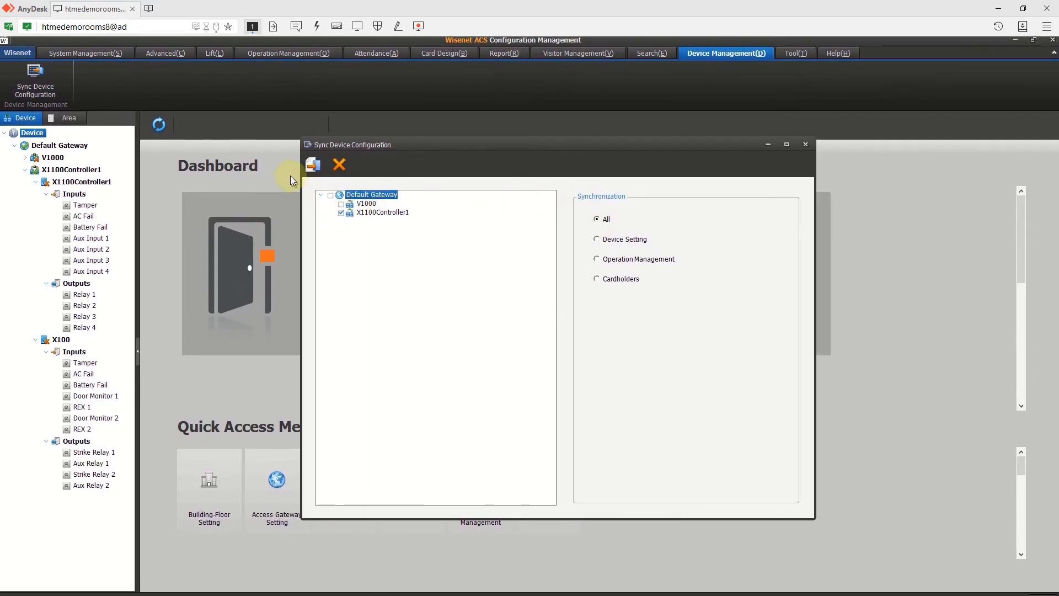
{"action": "left_click", "coordinate": [310, 174]}
{"action": "left_click", "coordinate": [582, 587]}
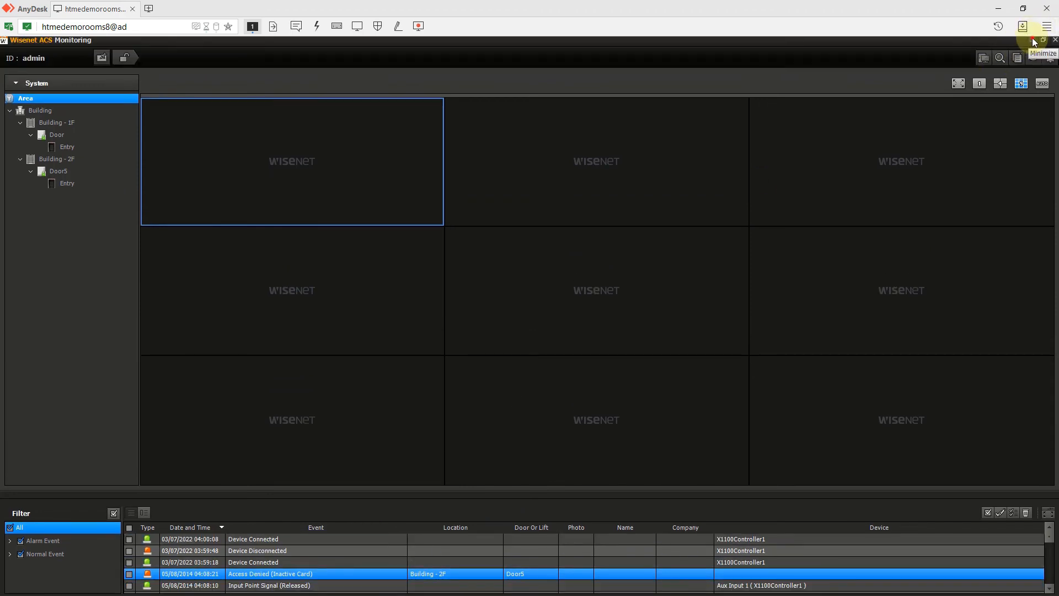
{"action": "left_click", "coordinate": [1030, 40]}
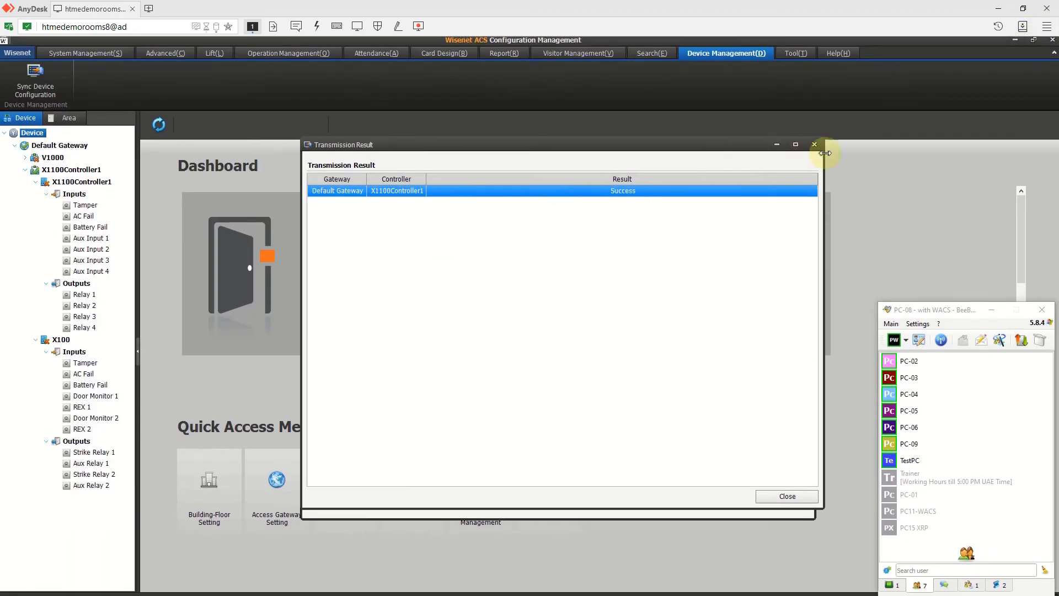
{"action": "left_click", "coordinate": [819, 146]}
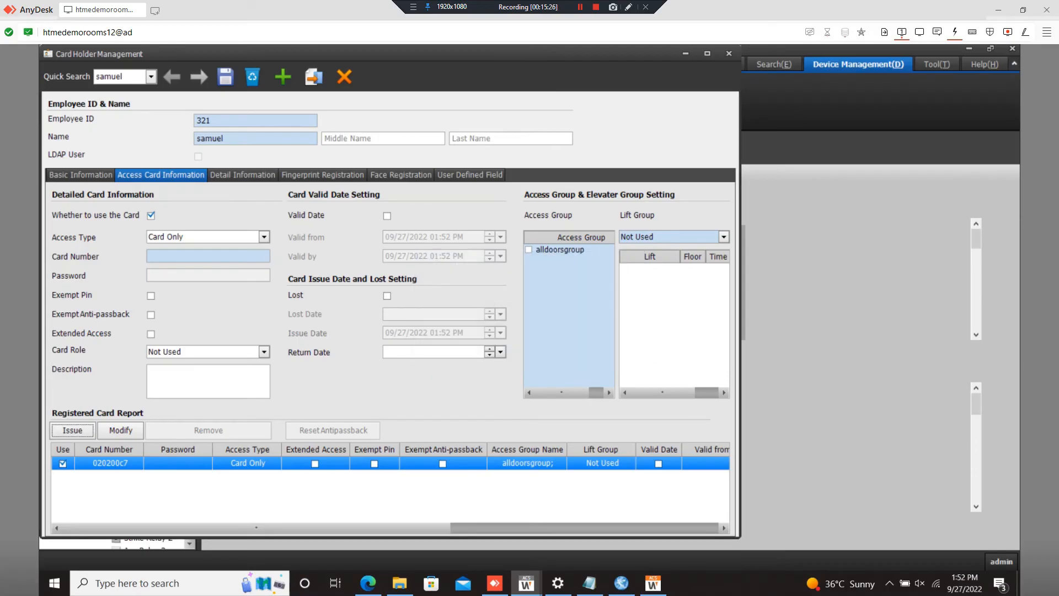
{"action": "left_click", "coordinate": [314, 76]}
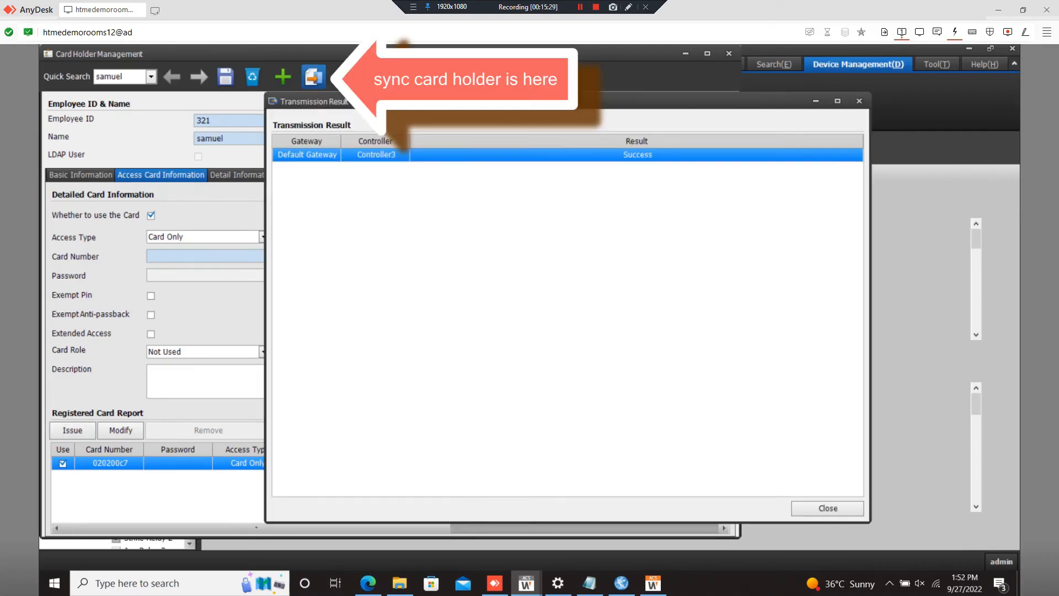
- Close the transmission result, the Card Holder Management window and the Service Manager dialog
{"action": "left_click", "coordinate": [828, 508]}
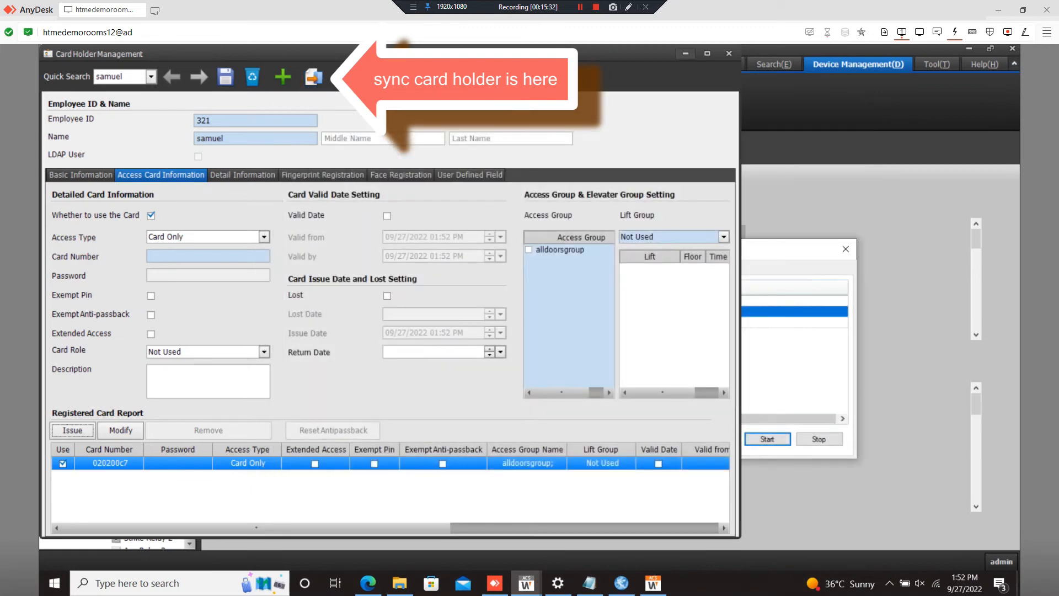
{"action": "left_click", "coordinate": [728, 54]}
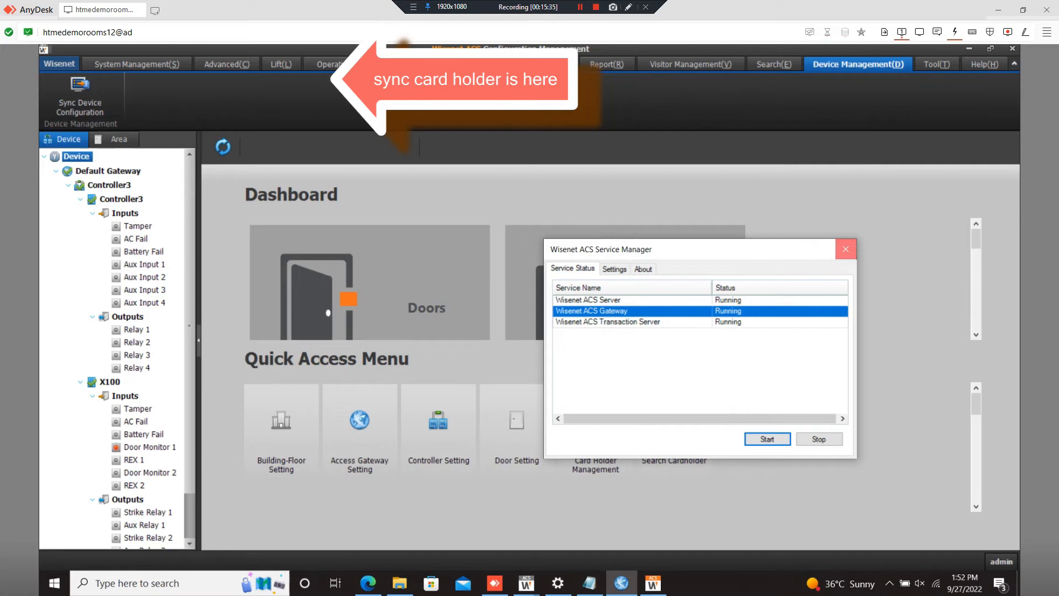
{"action": "left_click", "coordinate": [845, 248]}
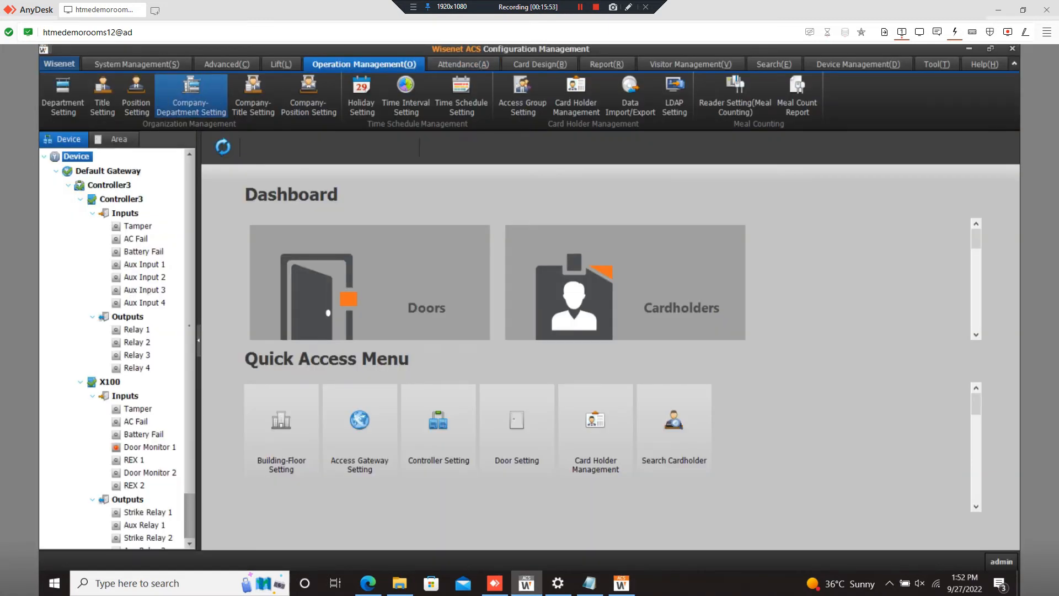
{"action": "left_click", "coordinate": [137, 64]}
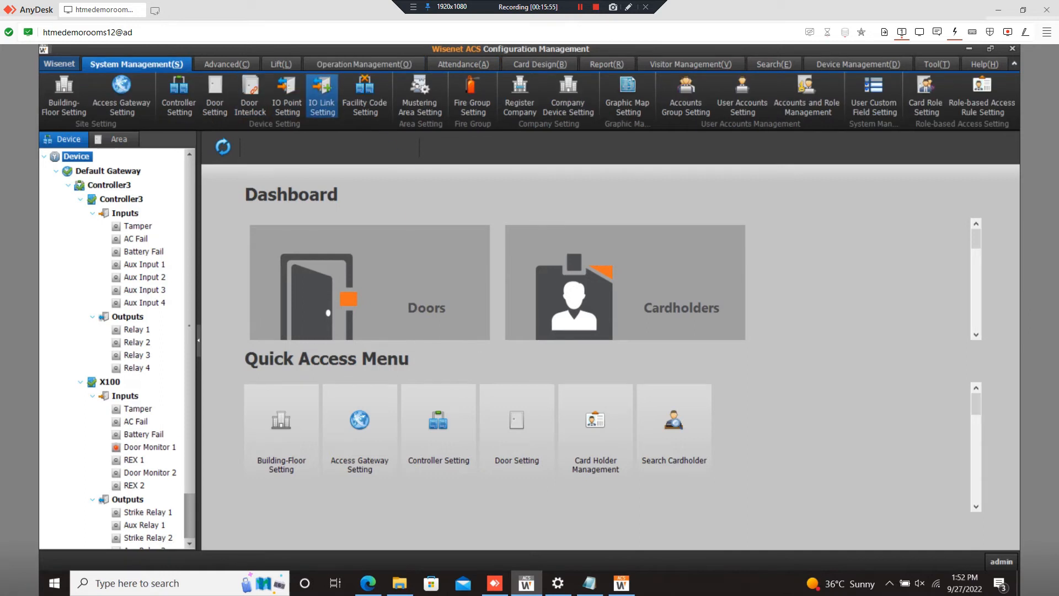
- Add and save facility code 1, then open Device Management's configuration sync
{"action": "left_click", "coordinate": [364, 102]}
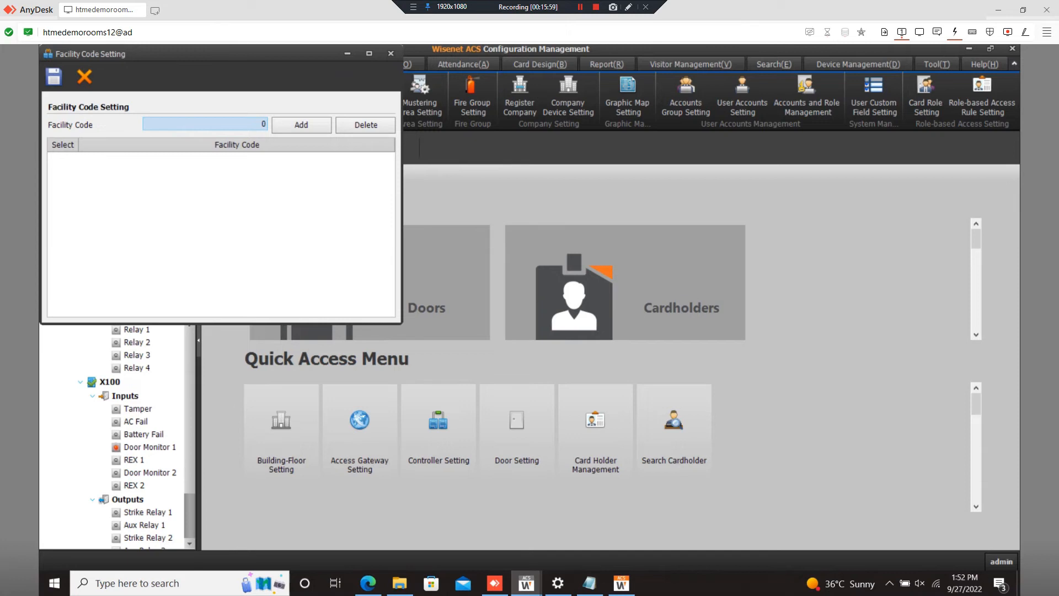
{"action": "type", "text": "1"}
{"action": "left_click", "coordinate": [302, 125]}
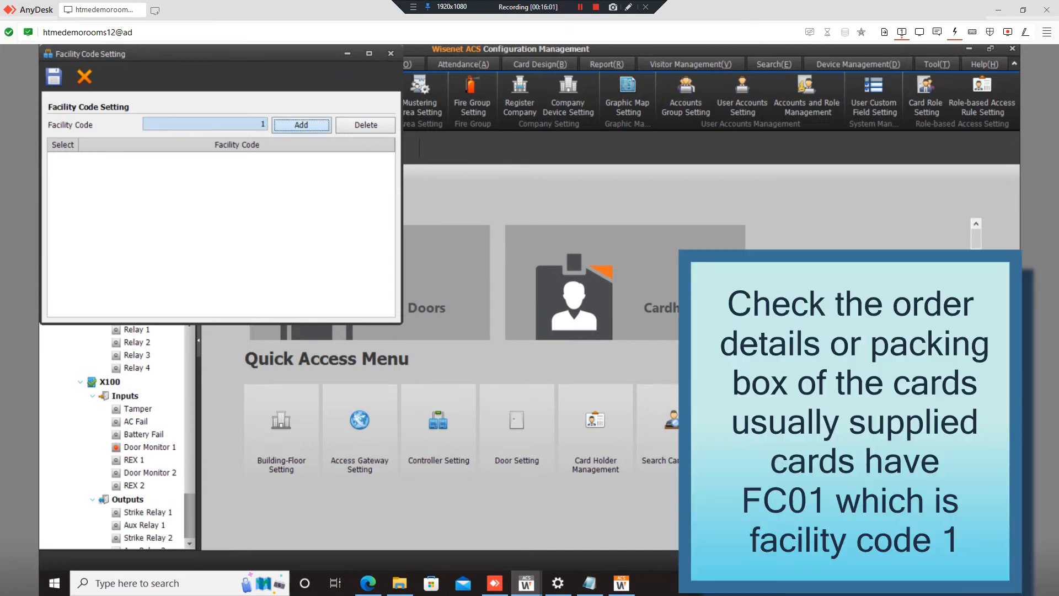
{"action": "left_click", "coordinate": [54, 77]}
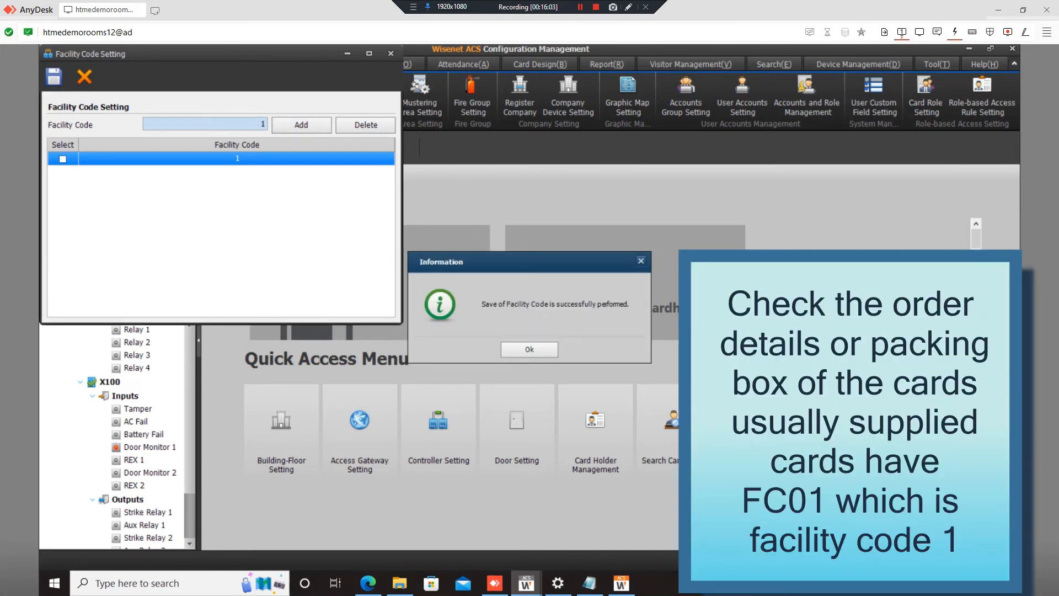
{"action": "left_click", "coordinate": [529, 350]}
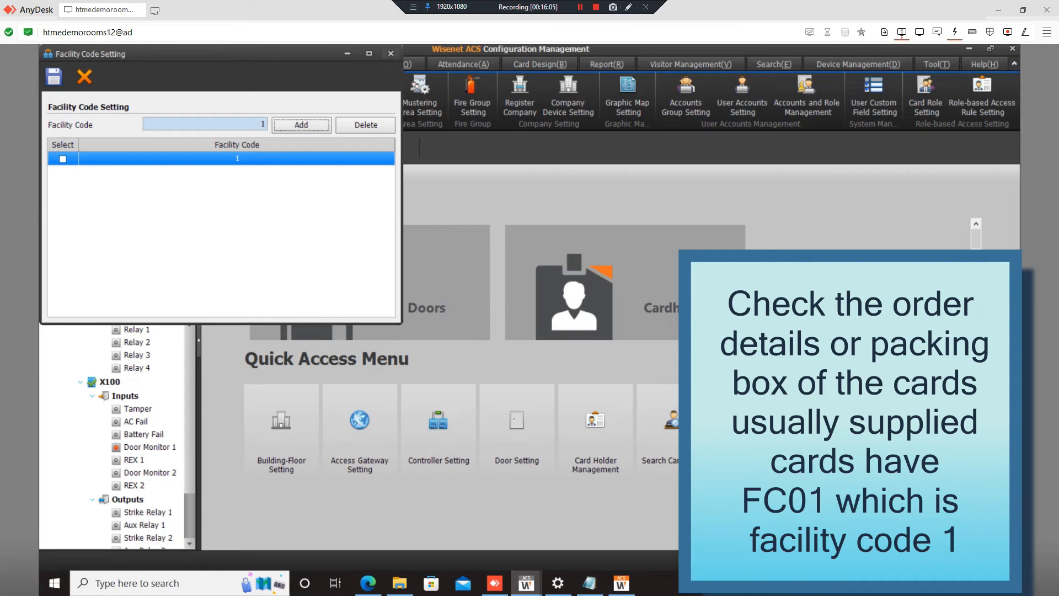
{"action": "left_click", "coordinate": [390, 53]}
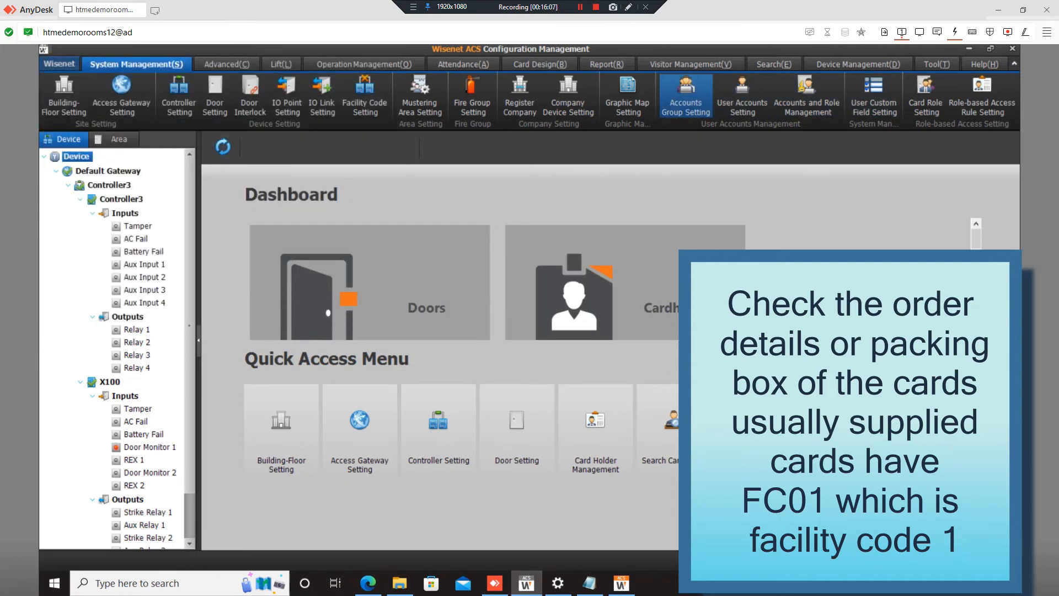
{"action": "left_click", "coordinate": [858, 64]}
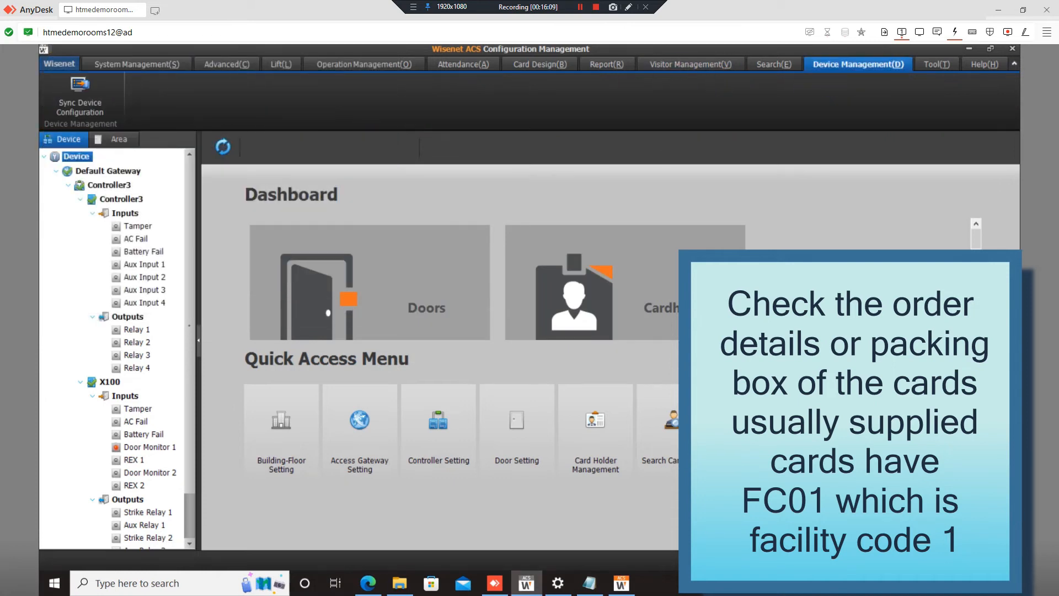
{"action": "left_click", "coordinate": [80, 95]}
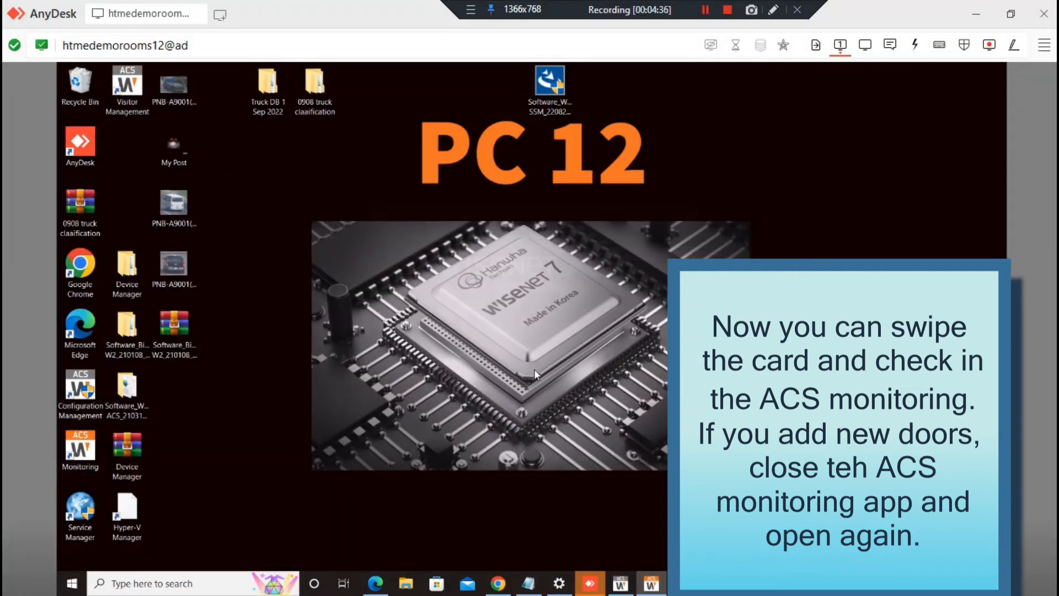
- Log in to Wisenet ACS Monitoring with the account password
{"action": "type", "text": "********"}
{"action": "key", "text": "Return"}
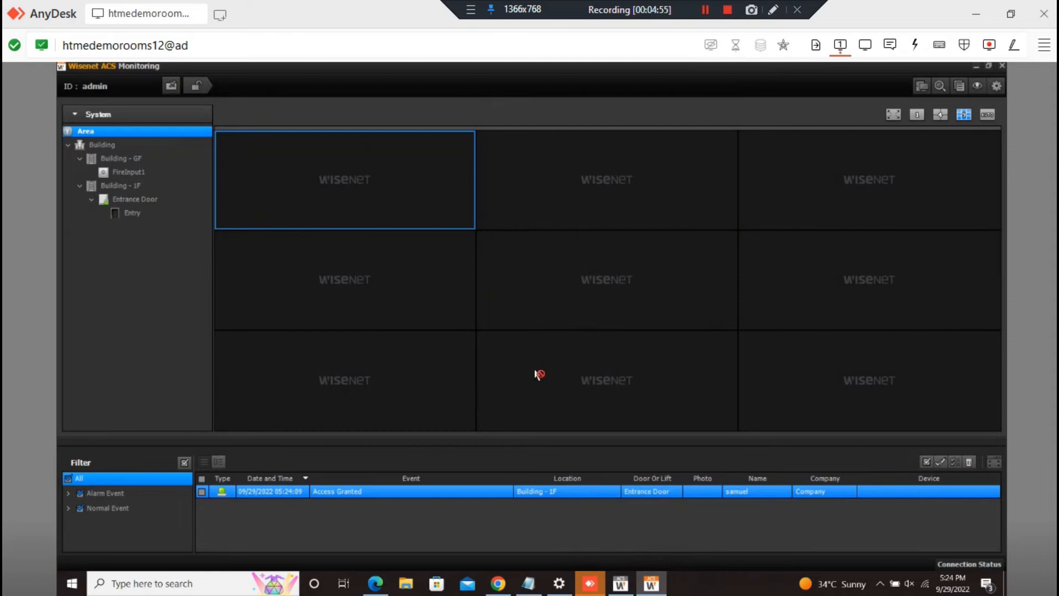
- Clear the Access Granted event from the ACS Monitoring event list
{"action": "left_click", "coordinate": [969, 462]}
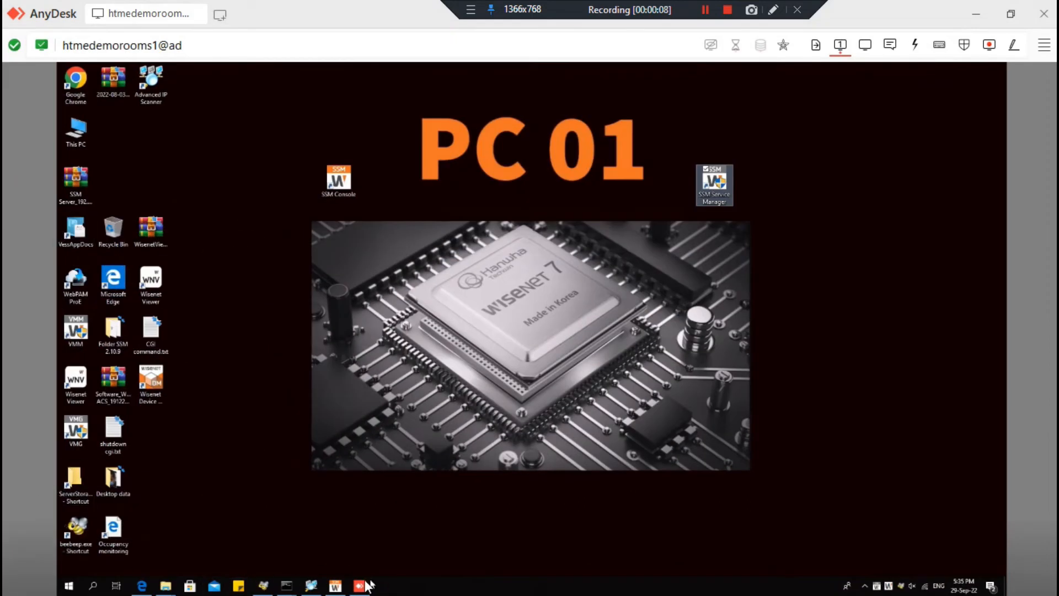
- Add a transaction server manually with IP 192.168.1.13 and port 8080
{"action": "left_click", "coordinate": [335, 585]}
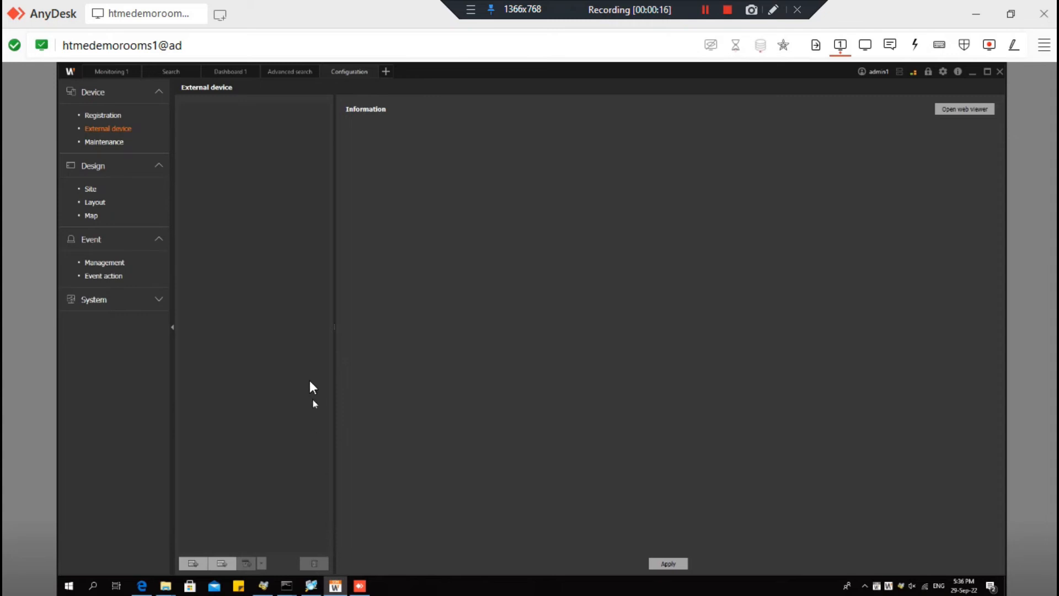
{"action": "left_click", "coordinate": [189, 564]}
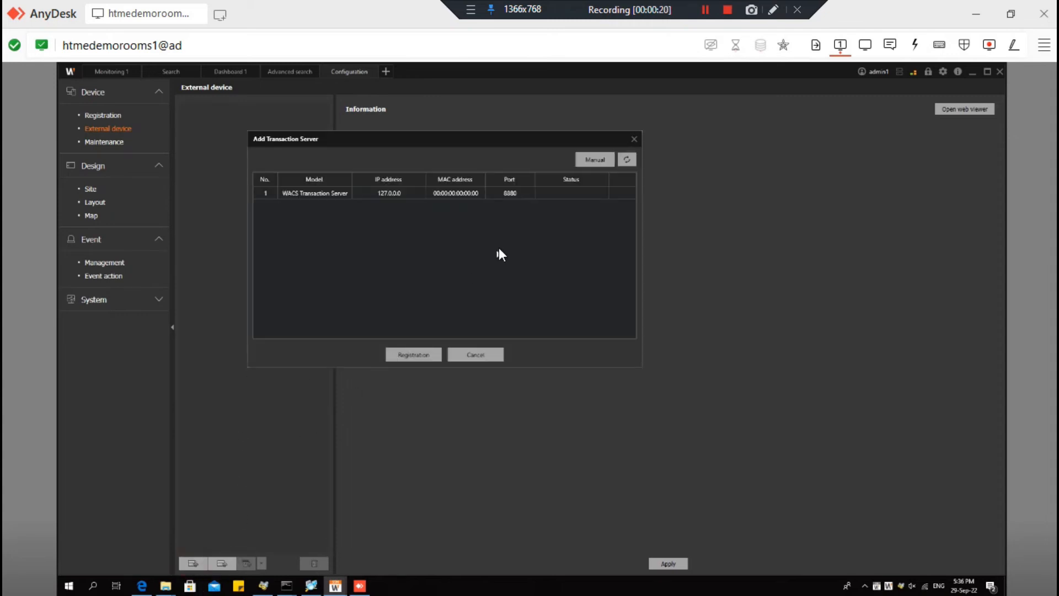
{"action": "left_click", "coordinate": [593, 161]}
{"action": "left_click", "coordinate": [437, 184]}
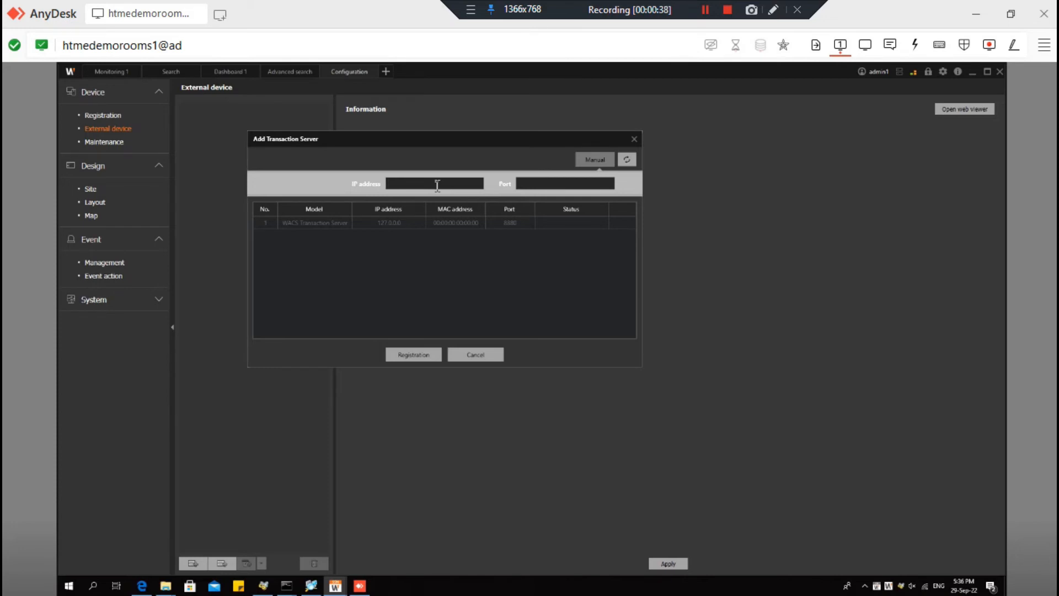
{"action": "type", "text": "192.168.1.13"}
{"action": "left_click", "coordinate": [541, 183]}
{"action": "type", "text": "8080"}
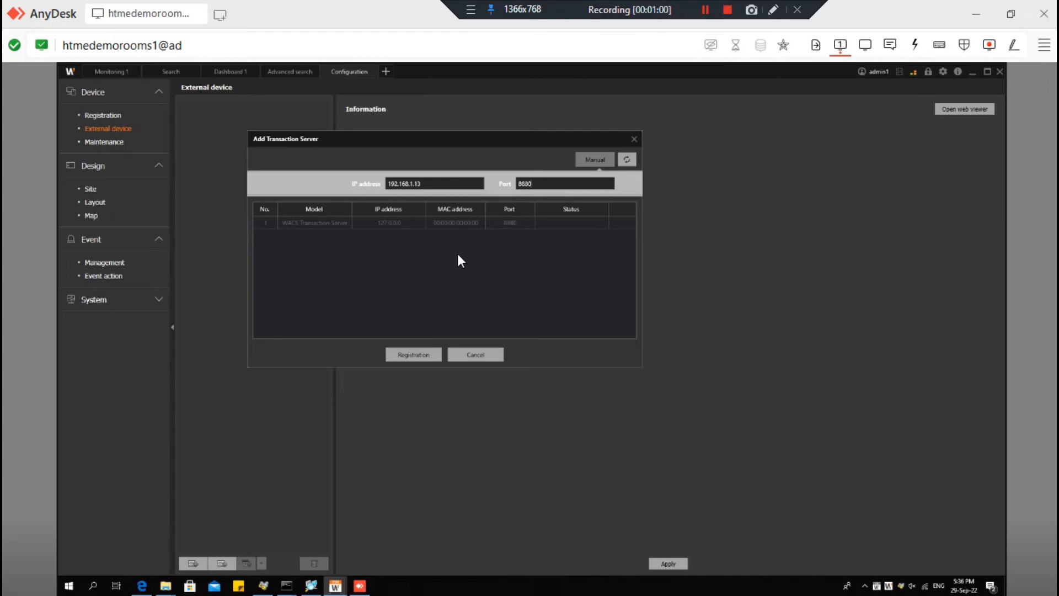
- Register the server, then select Wisenet ACS and open its web viewer
{"action": "left_click", "coordinate": [406, 357]}
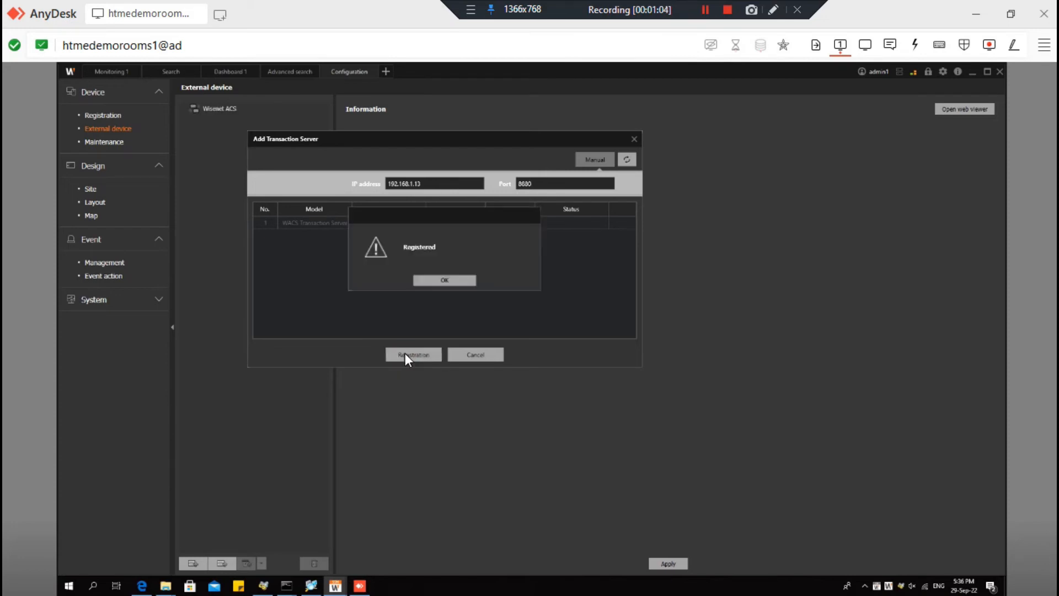
{"action": "left_click", "coordinate": [455, 282]}
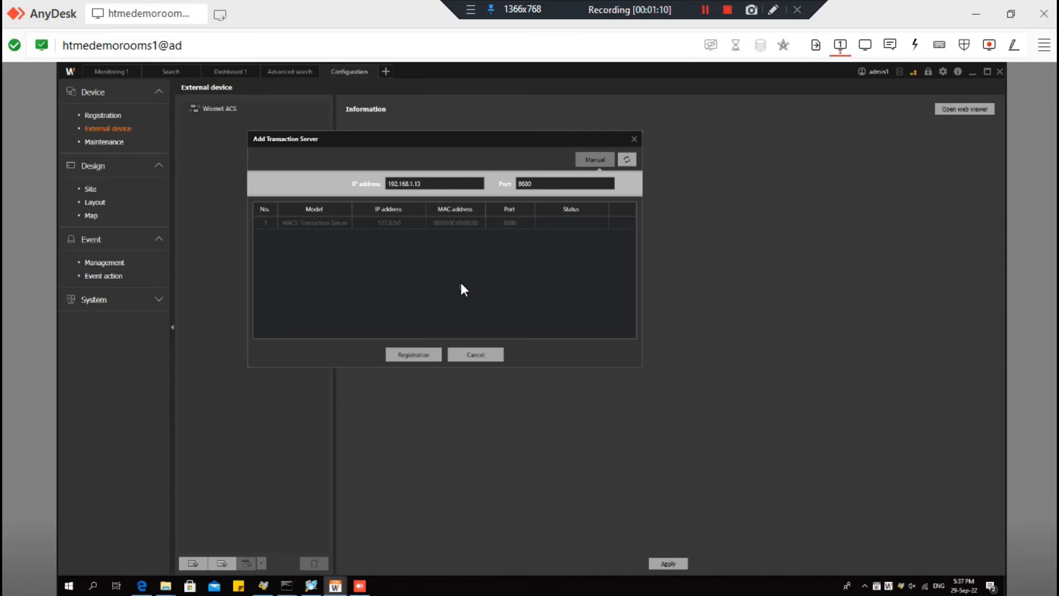
{"action": "left_click", "coordinate": [490, 355]}
{"action": "left_click", "coordinate": [197, 110]}
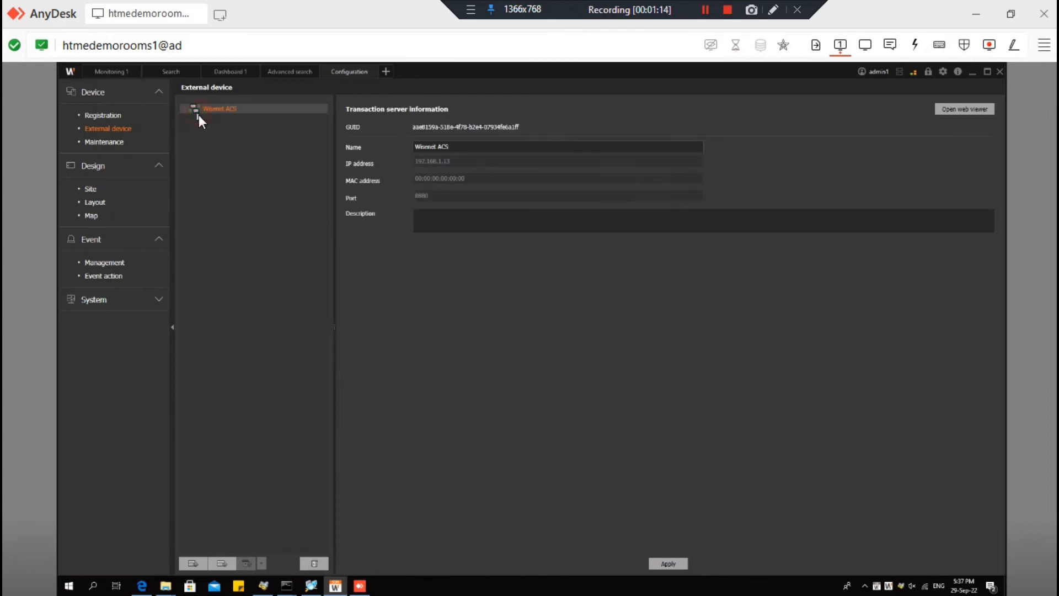
{"action": "left_click", "coordinate": [944, 110]}
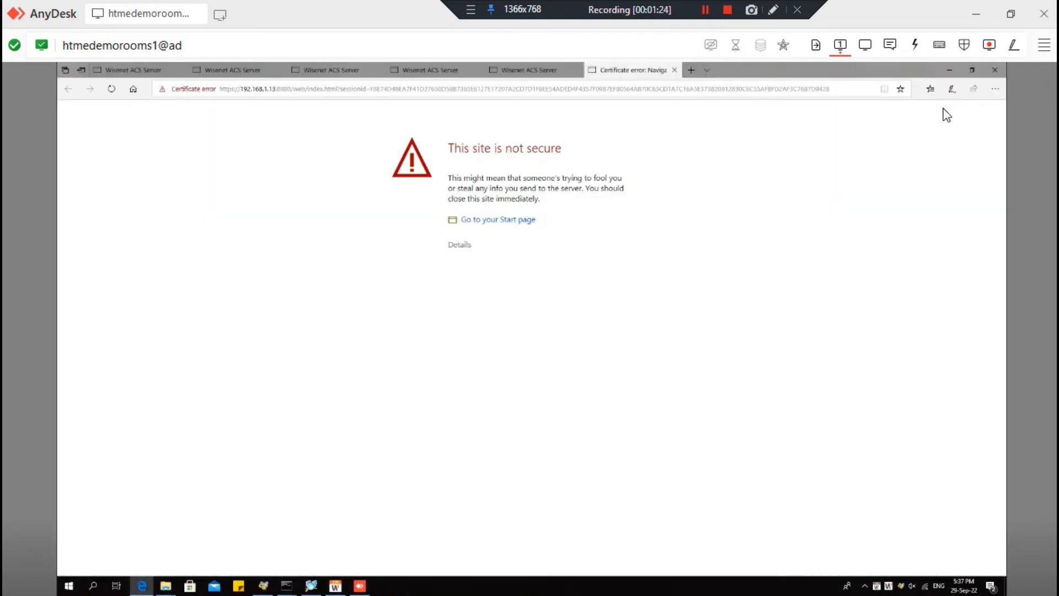
- Bypass the certificate warning, open the ACS server Configuration form, and launch a blank Notepad
{"action": "left_click", "coordinate": [459, 246]}
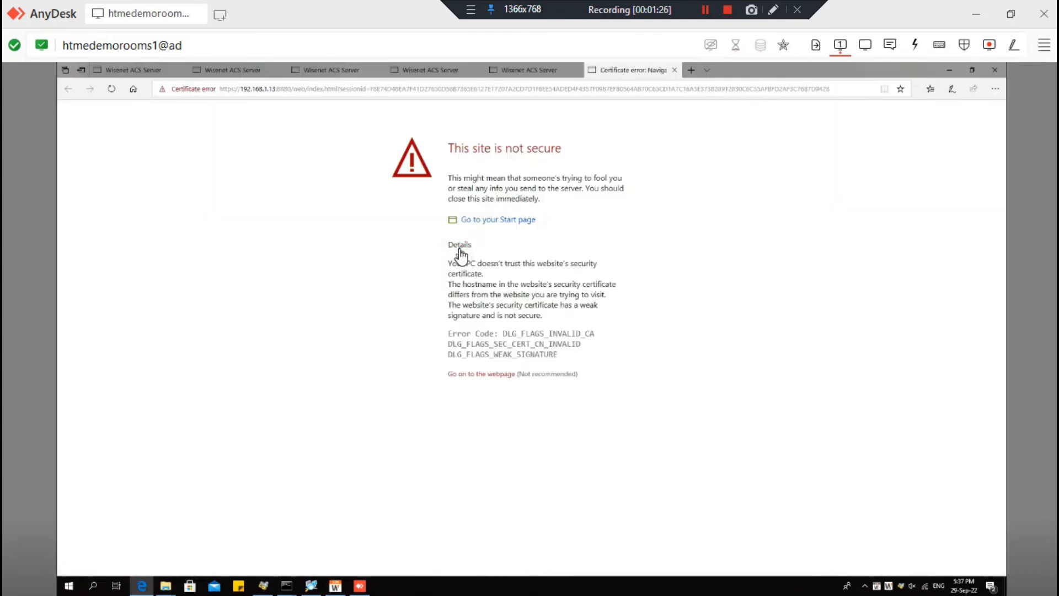
{"action": "left_click", "coordinate": [500, 374]}
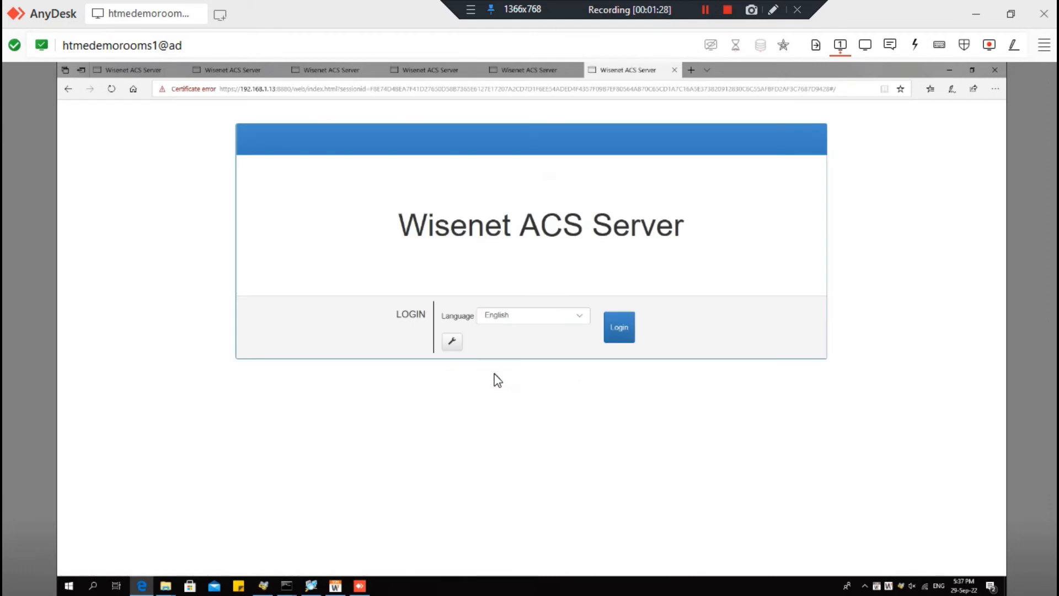
{"action": "left_click", "coordinate": [455, 346]}
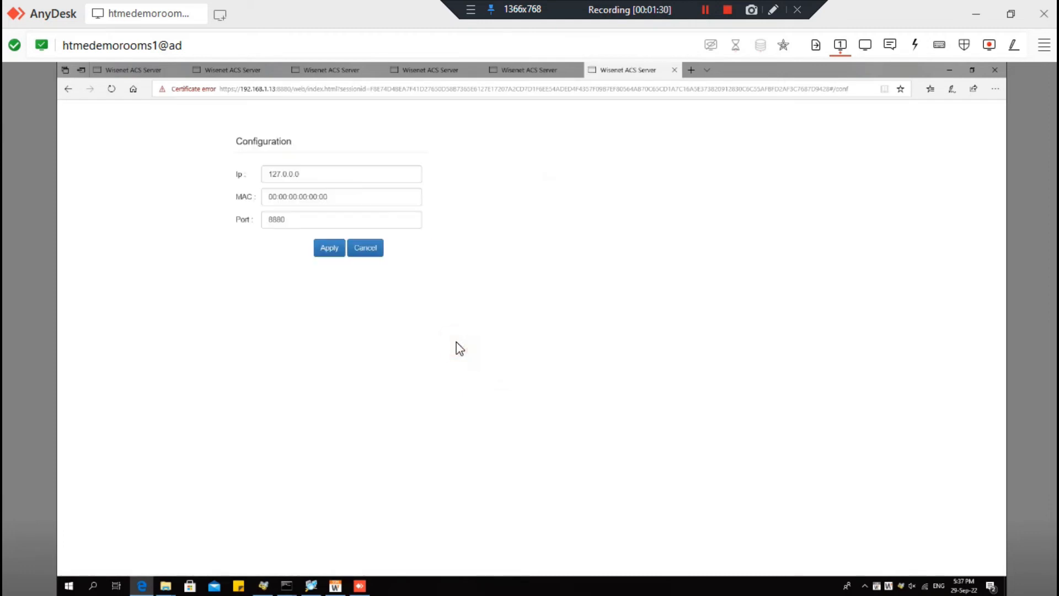
{"action": "left_click_drag", "start_coordinate": [335, 174], "coordinate": [129, 184]}
{"action": "type", "text": "notepad"}
{"action": "key", "text": "Return"}
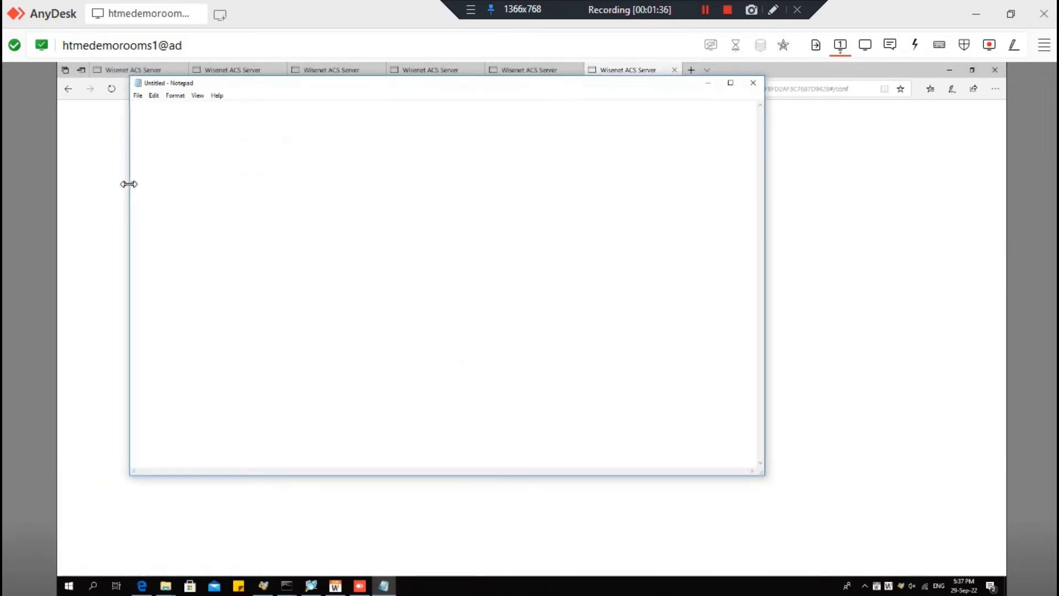
- Note 'IP ADDRESS OF THE TRANSACTION SERVER LOCATION', adding that it matches the ACS server's location
{"action": "type", "text": "IP ADDRESS OF THE GATEWAY"}
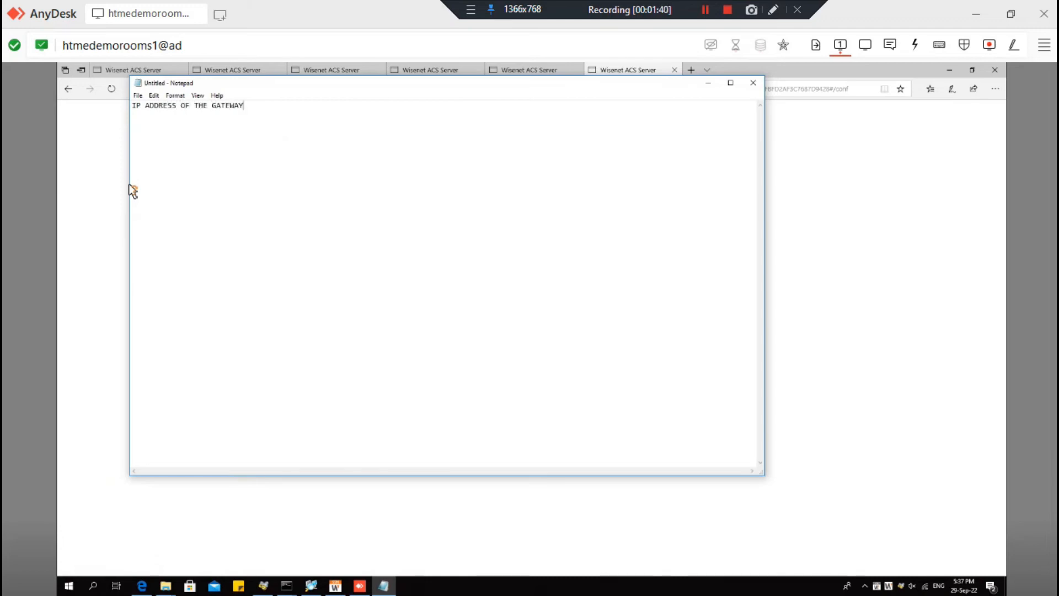
{"action": "key", "text": "BackSpace"}
{"action": "key", "text": "BackSpace"}
{"action": "type", "text": "TRANSACTION SERVER LOCATIOn IT IS"}
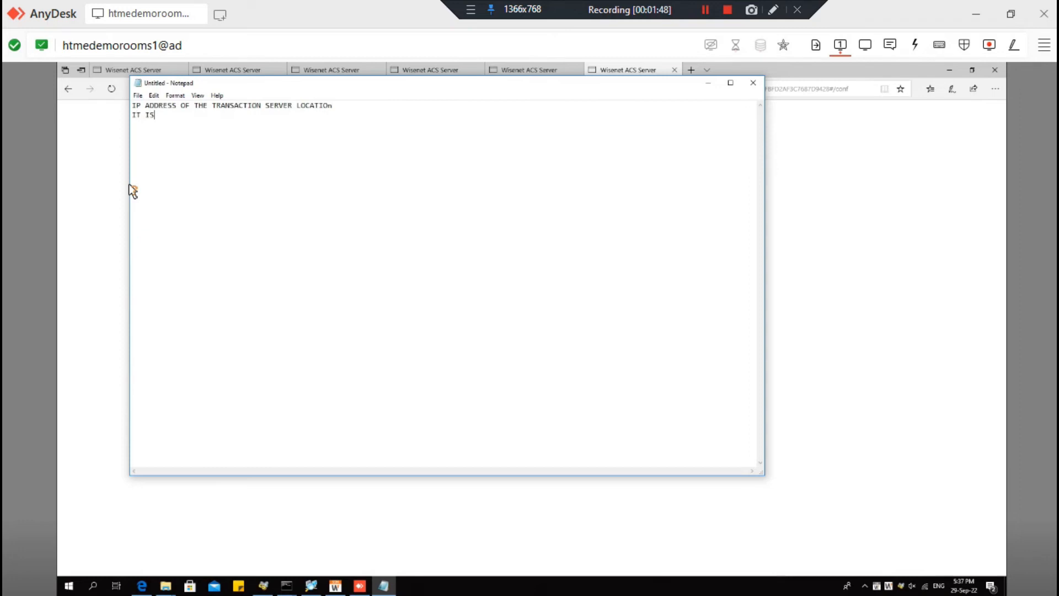
{"action": "type", "text": " THE SAME LOCATION OF THE ACS SERVER"}
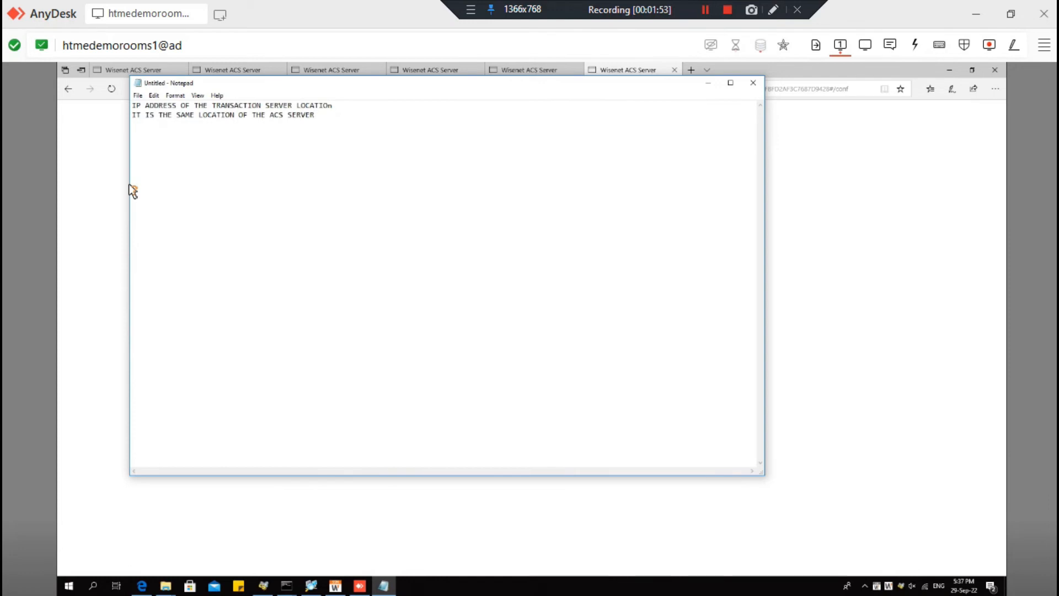
- Replace the configuration Ip 127.0.0.0 with 192.168.1.13
{"action": "left_click", "coordinate": [89, 196]}
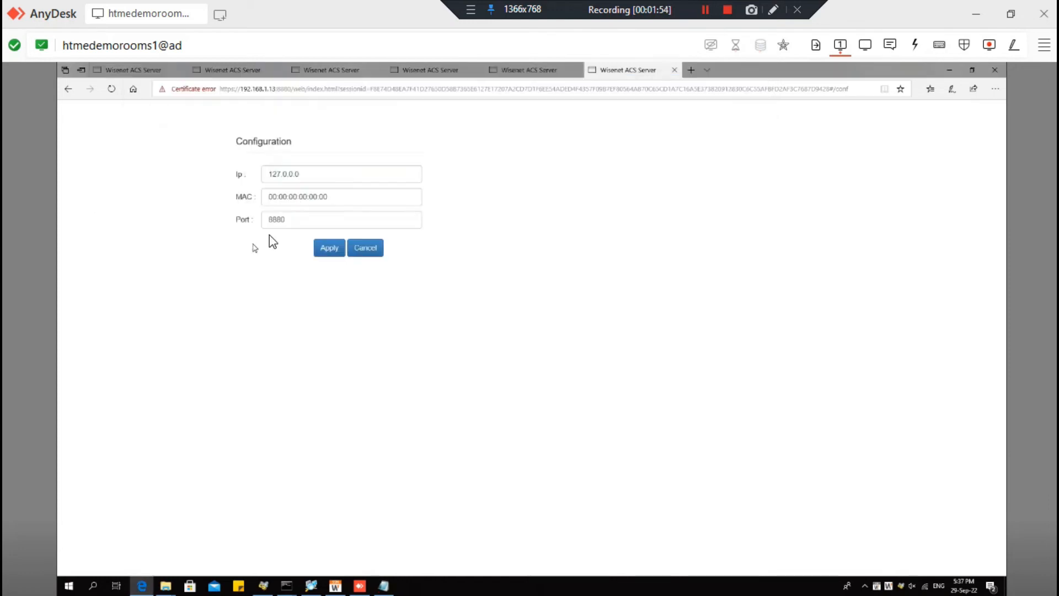
{"action": "left_click_drag", "start_coordinate": [324, 177], "coordinate": [59, 142]}
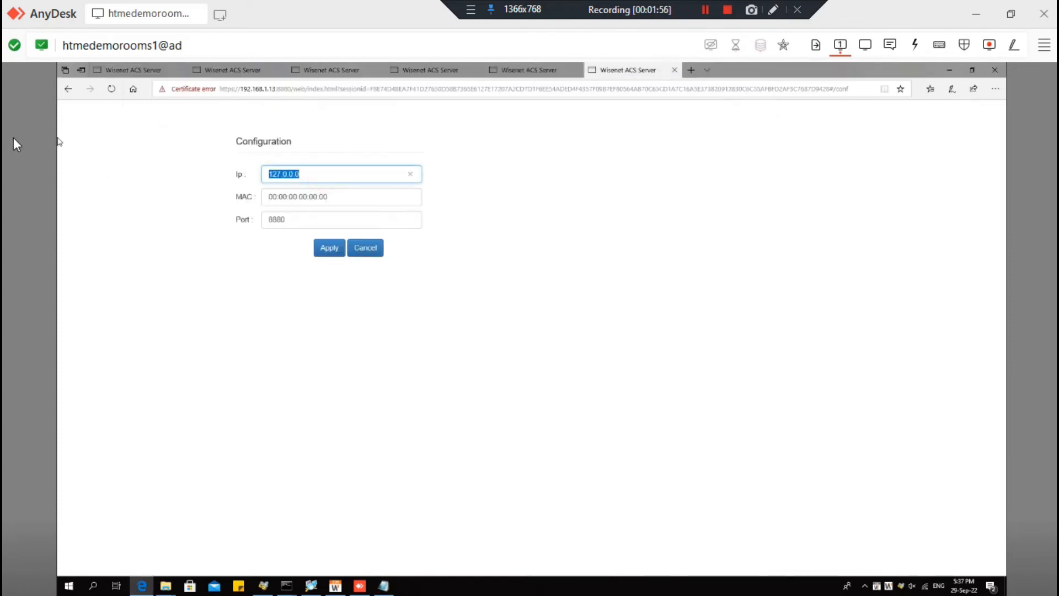
{"action": "type", "text": "192.168.1.13"}
{"action": "left_click", "coordinate": [356, 196]}
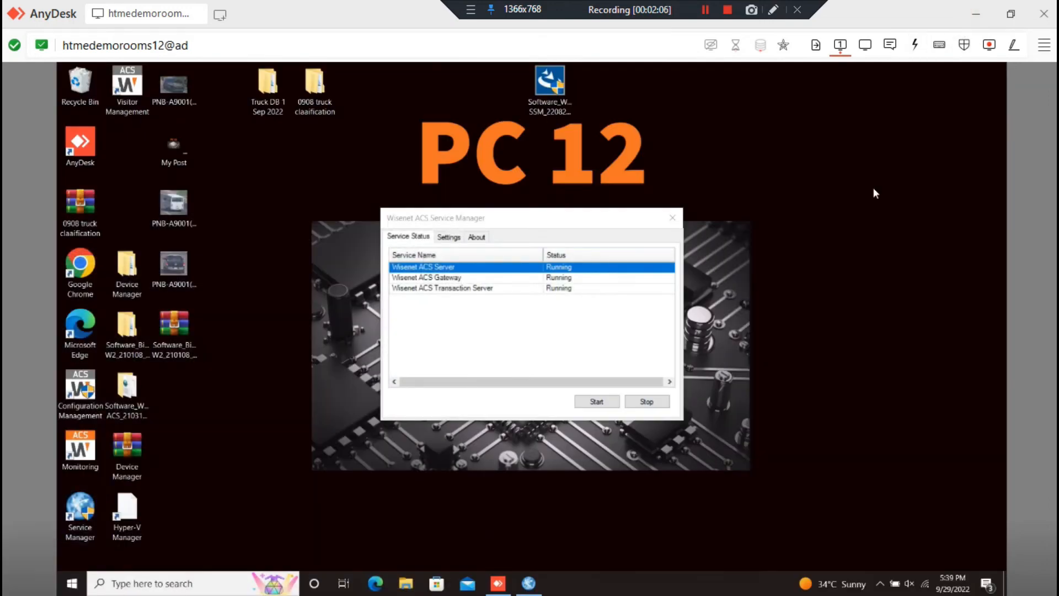
- Open the Ethernet adapter's connection details and pick the Physical Address entry
{"action": "left_click", "coordinate": [922, 583]}
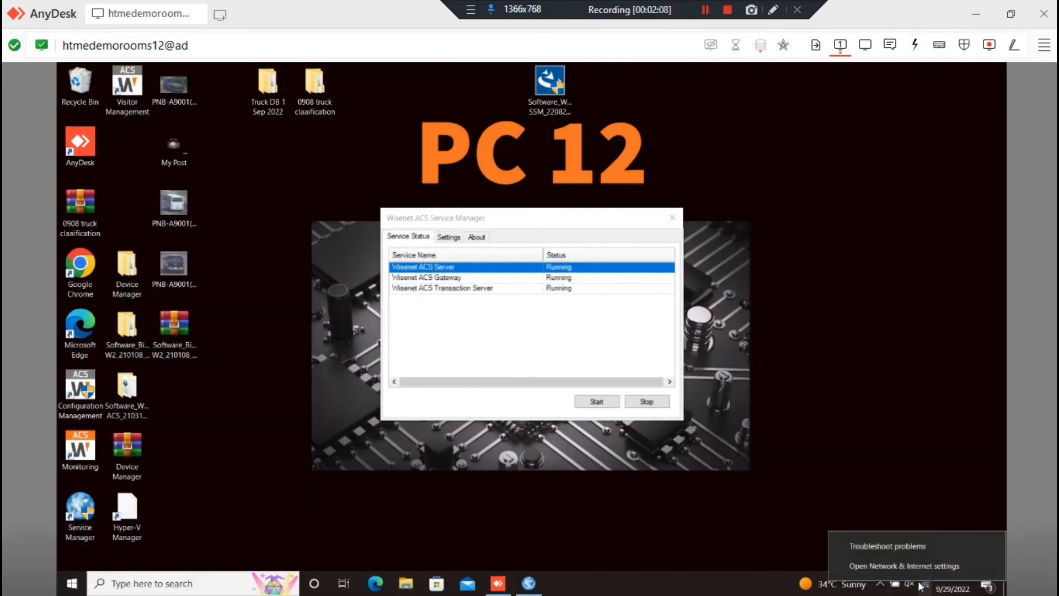
{"action": "left_click", "coordinate": [917, 563]}
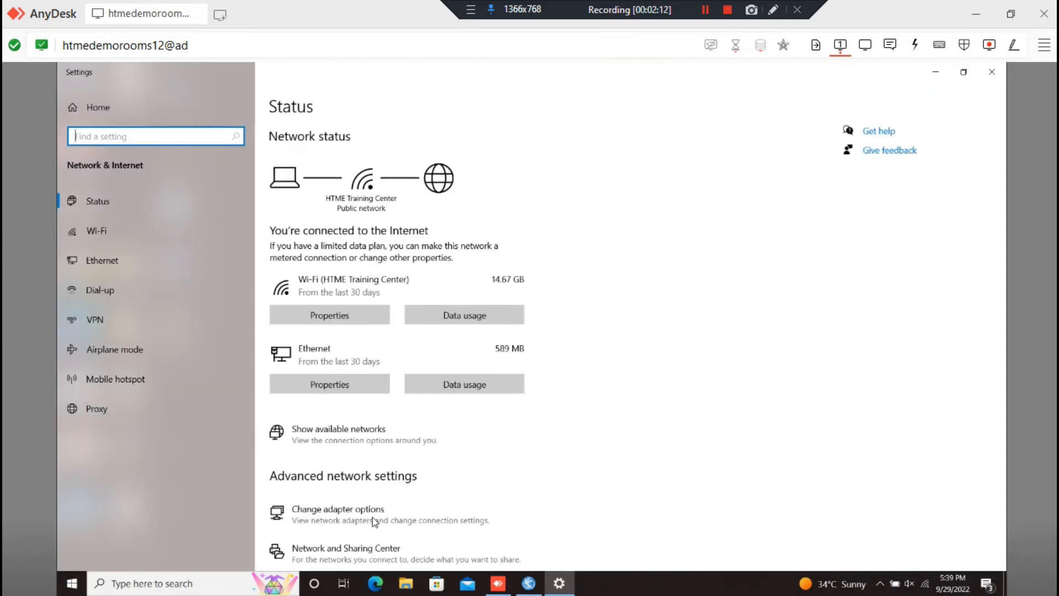
{"action": "left_click", "coordinate": [373, 519]}
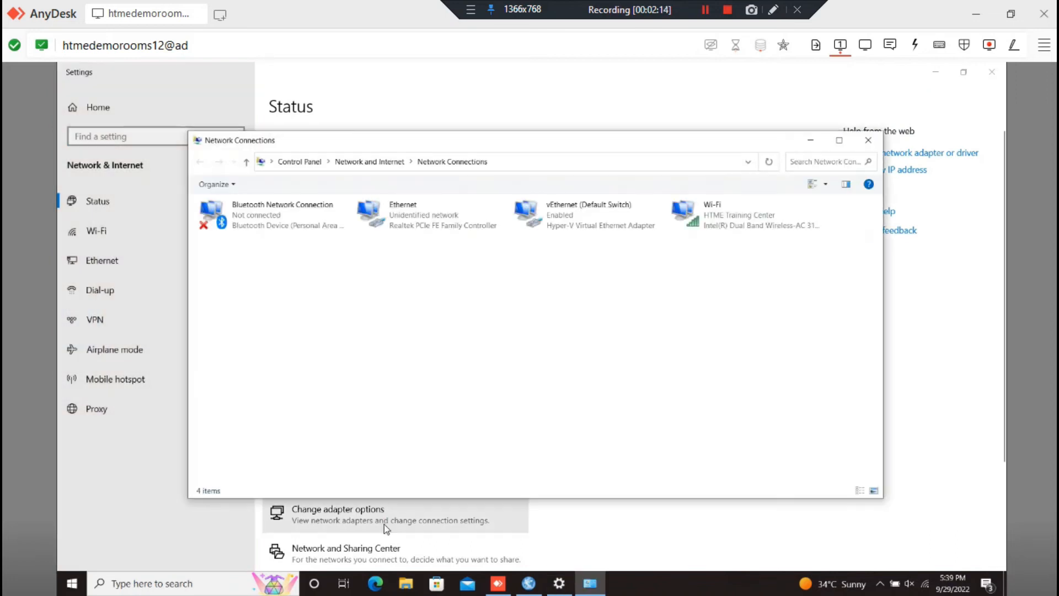
{"action": "double_click", "coordinate": [441, 221]}
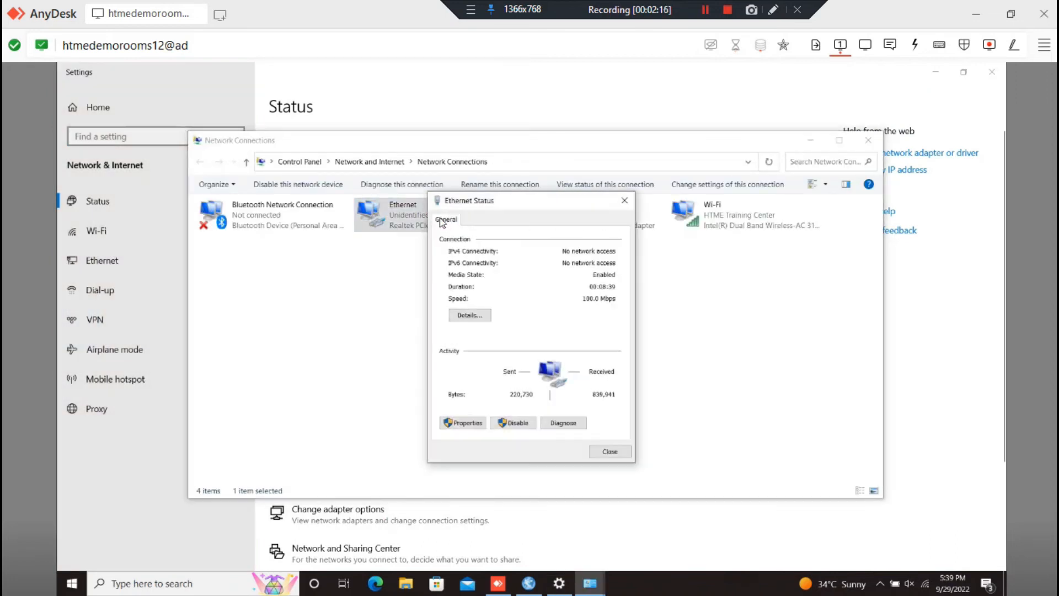
{"action": "left_click", "coordinate": [480, 316]}
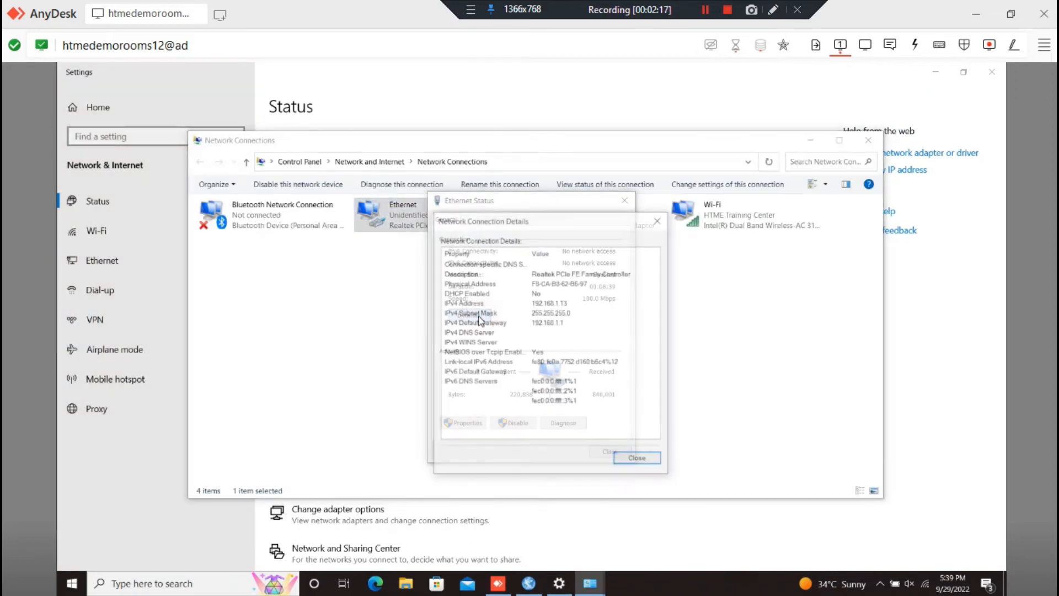
{"action": "left_click", "coordinate": [533, 283]}
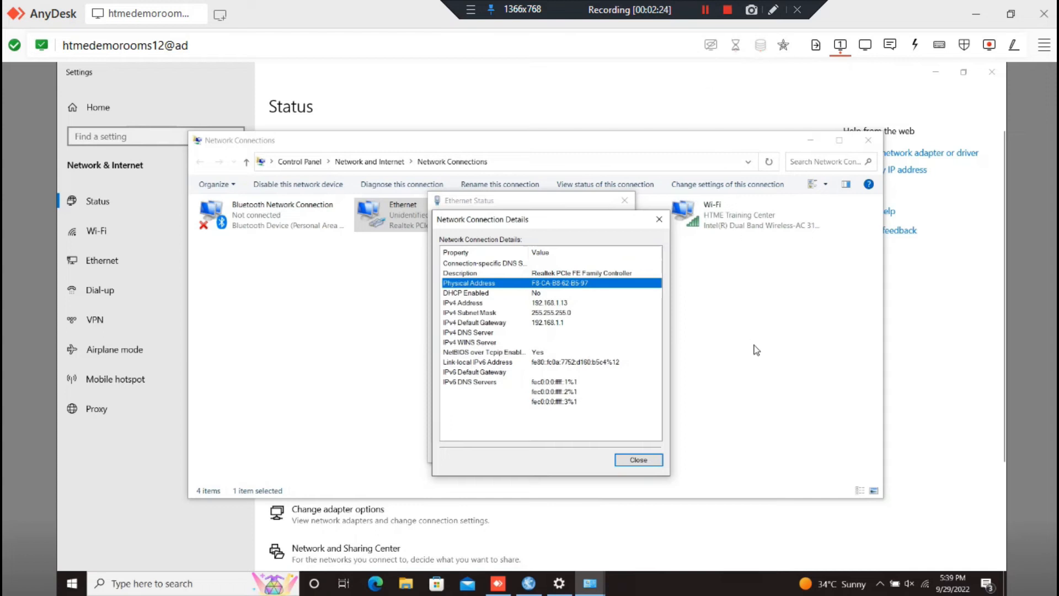
- Paste the connection details into a new Notepad and select the MAC F8-CA-B8-62-B5-97
{"action": "key", "text": "super+r"}
{"action": "key", "text": "Return"}
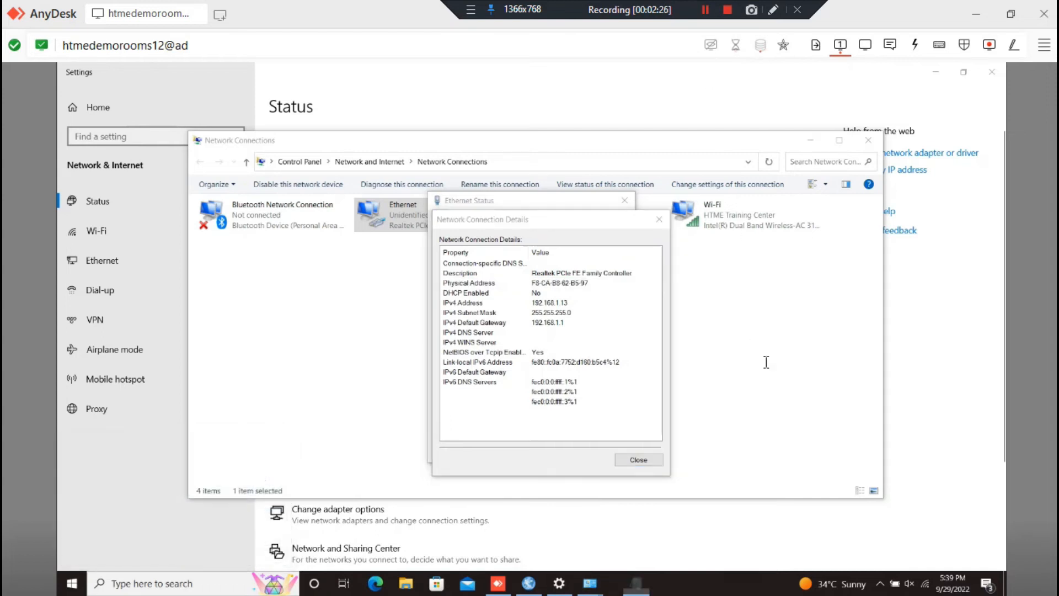
{"action": "type", "text": "Connection-specific DNS Suffix: Description: Realtek PCIe FE Family Controller Physical Address: F8-CA-B8-62-B5-97 DHCP Enabled: No IPv4 Address: 192.168.1.13 IPv4 Subnet Mask: 255.255.255.0 IPv4 Default Gateway: 192.168.1.1 IPv4 DNS Server: IPv4 WINS Server: NetBIOS over Tcpip Enabled: Yes Link-local IPv6 Address: fe80::fc0a:7752:d160:b5c4%12 IPv6 Default Gateway: IPv6 DNS Servers: fec0:0:0:ffff::1%1, fec0:0:0:ffff::2%1, fec0:0:0:ffff::3%1"}
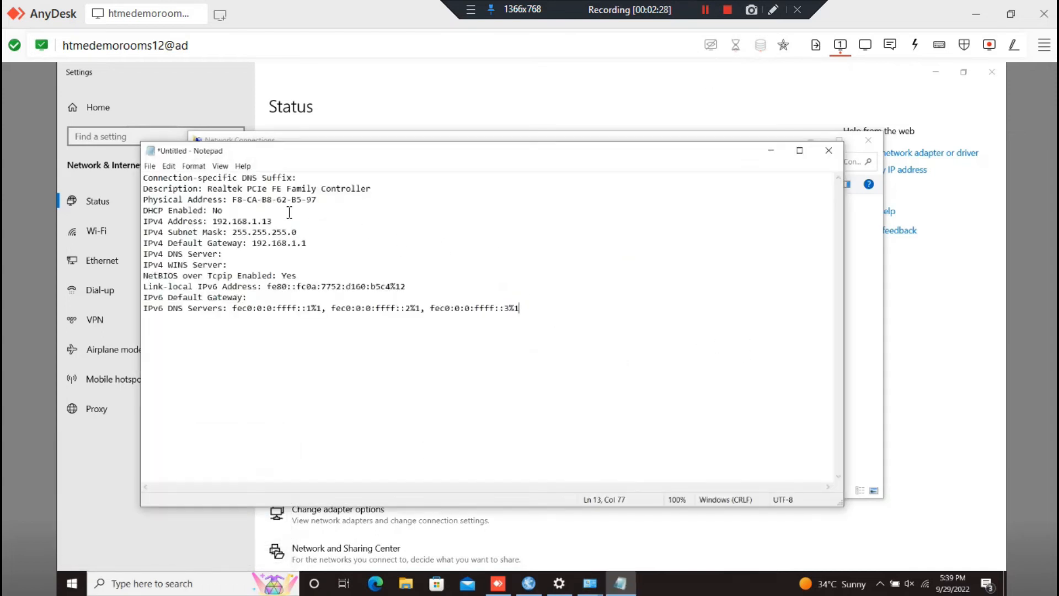
{"action": "left_click", "coordinate": [245, 201]}
{"action": "left_click_drag", "start_coordinate": [245, 202], "coordinate": [322, 202]}
{"action": "key", "text": "ctrl+c"}
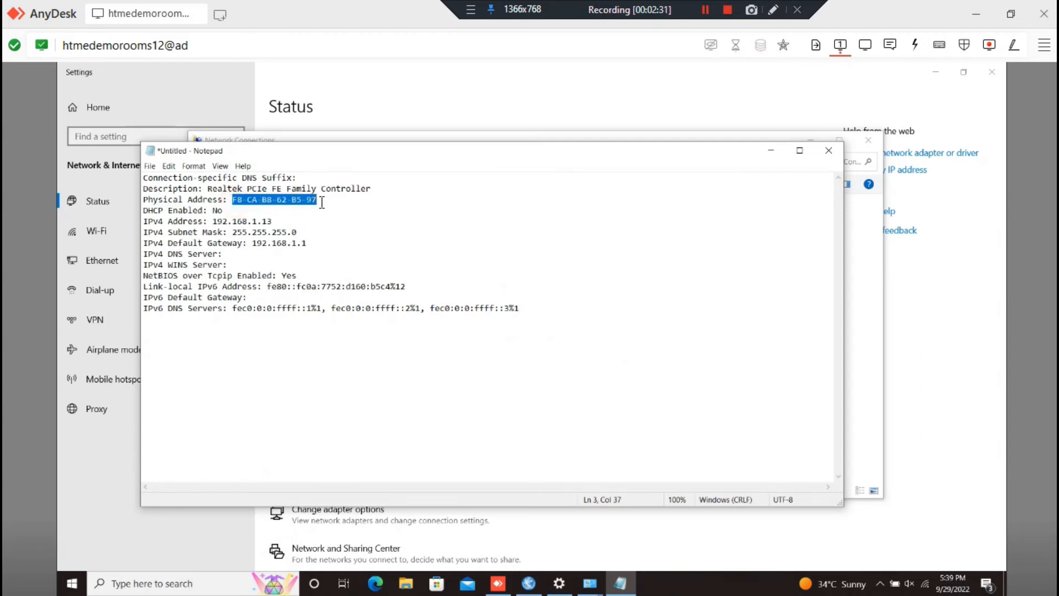
{"action": "left_click", "coordinate": [974, 5]}
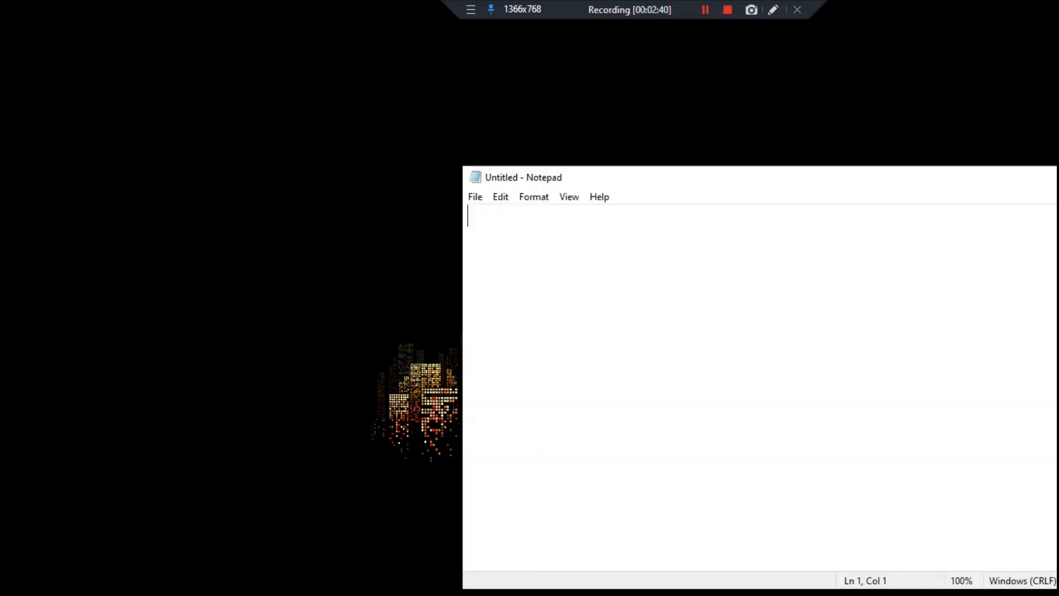
- Carry F8-CA-B8-62-B5-97 through local Notepad into the ACS Server's MAC field
{"action": "key", "text": "ctrl+v"}
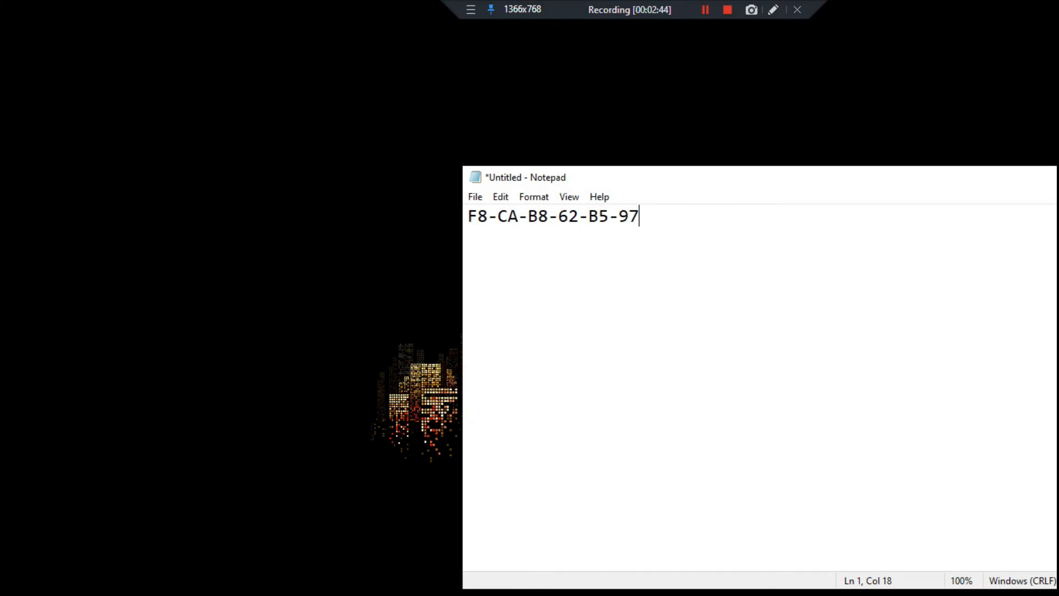
{"action": "key", "text": "ctrl+a"}
{"action": "key", "text": "ctrl+c"}
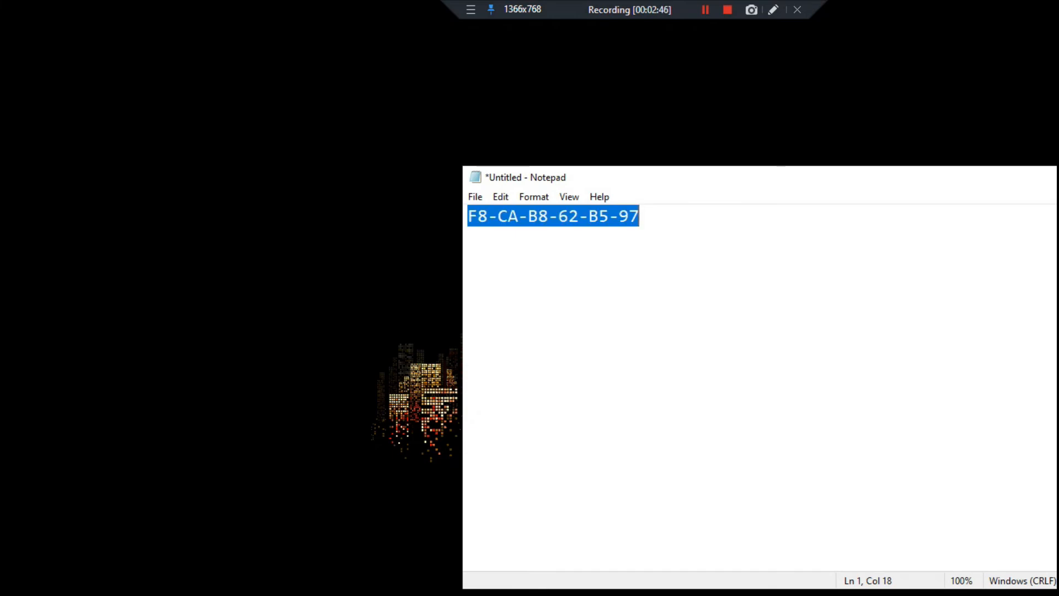
{"action": "key", "text": "super"}
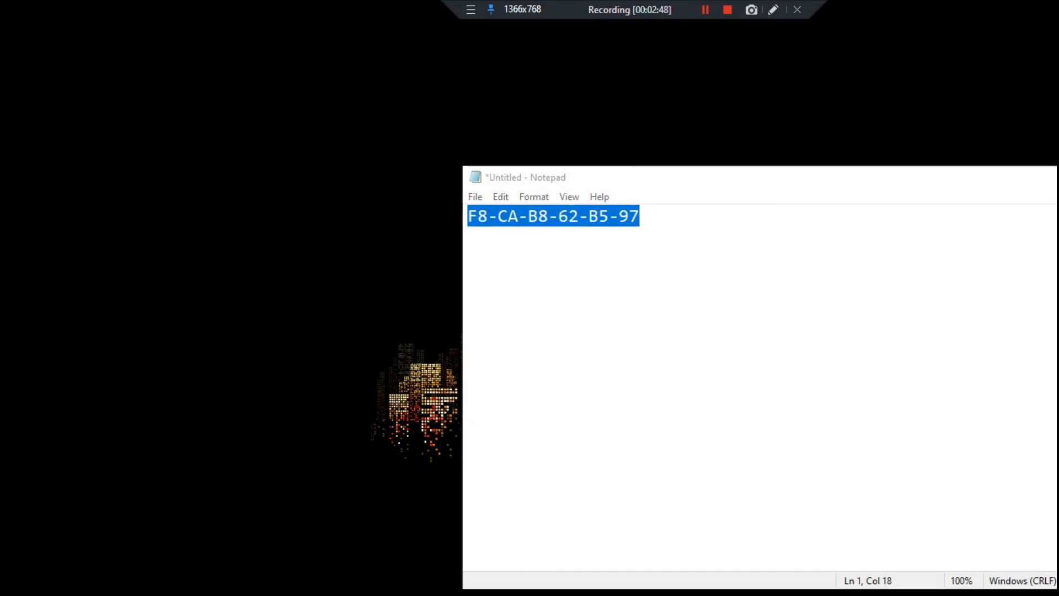
{"action": "key", "text": "alt+Tab"}
{"action": "left_click", "coordinate": [369, 197]}
{"action": "key", "text": "ctrl+a"}
{"action": "key", "text": "ctrl+v"}
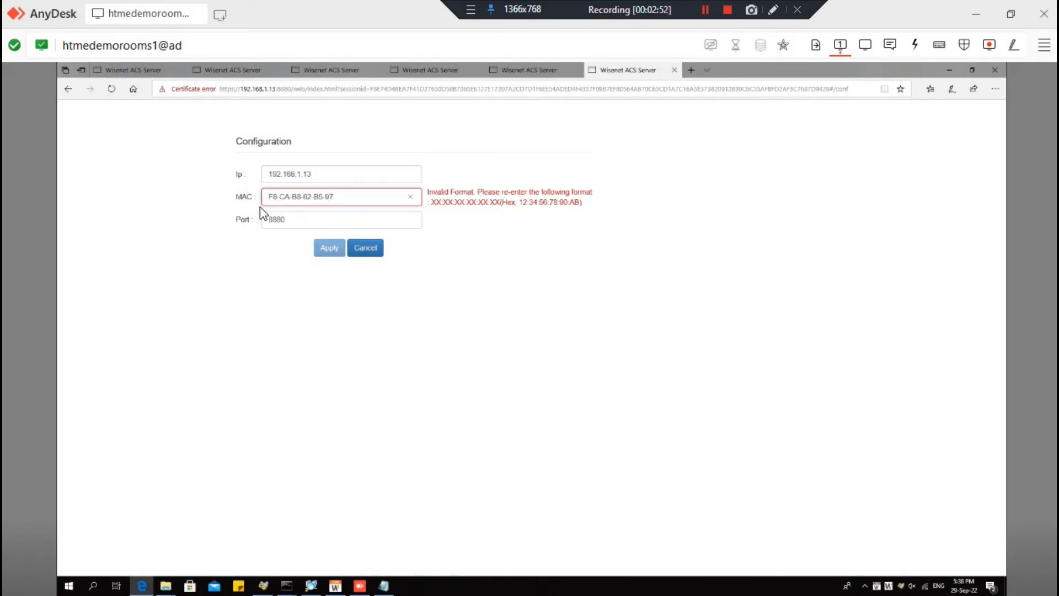
- Change the MAC's hyphens to colons, giving F8:CA:B8:62:B5:97, and apply the configuration
{"action": "left_click", "coordinate": [287, 202]}
{"action": "key", "text": "BackSpace"}
{"action": "type", "text": ":"}
{"action": "key", "text": "Right"}
{"action": "key", "text": "Right"}
{"action": "key", "text": "BackSpace"}
{"action": "type", "text": ":"}
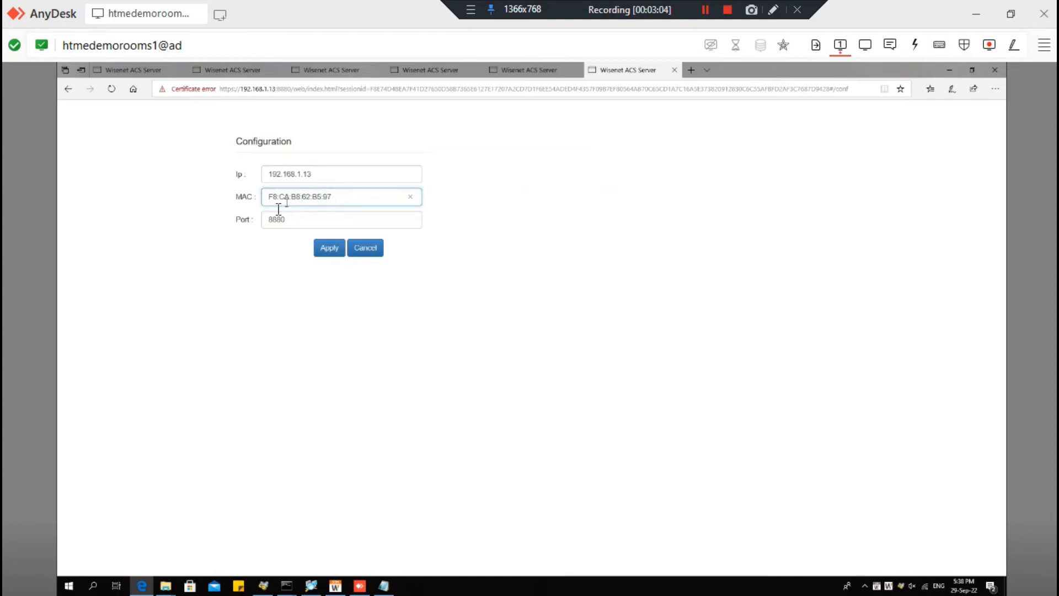
{"action": "left_click", "coordinate": [326, 248]}
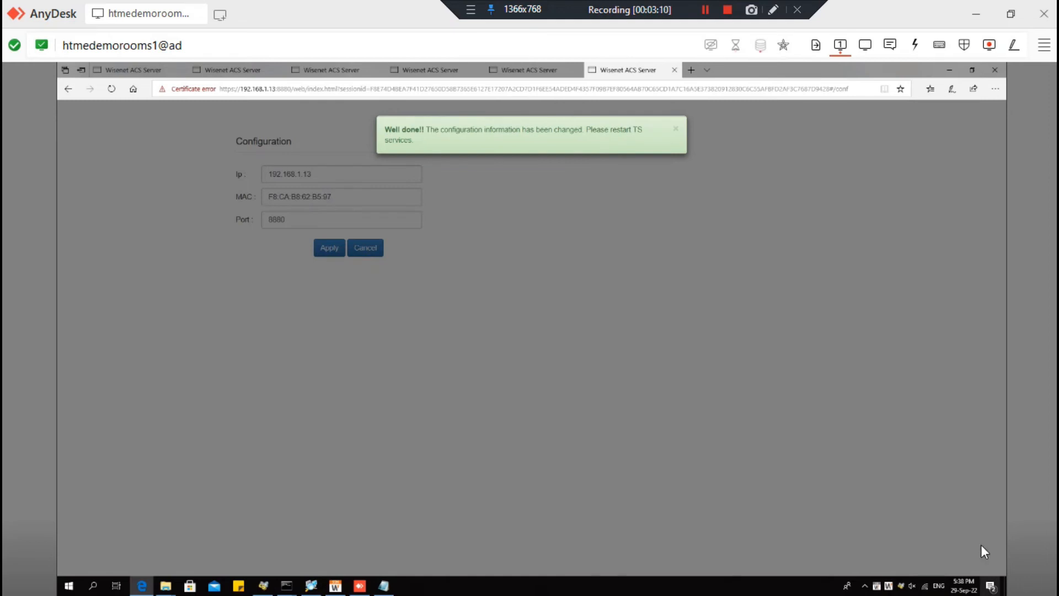
- Check the local notes, then return to the remote session and dismiss the success message
{"action": "left_click", "coordinate": [976, 12]}
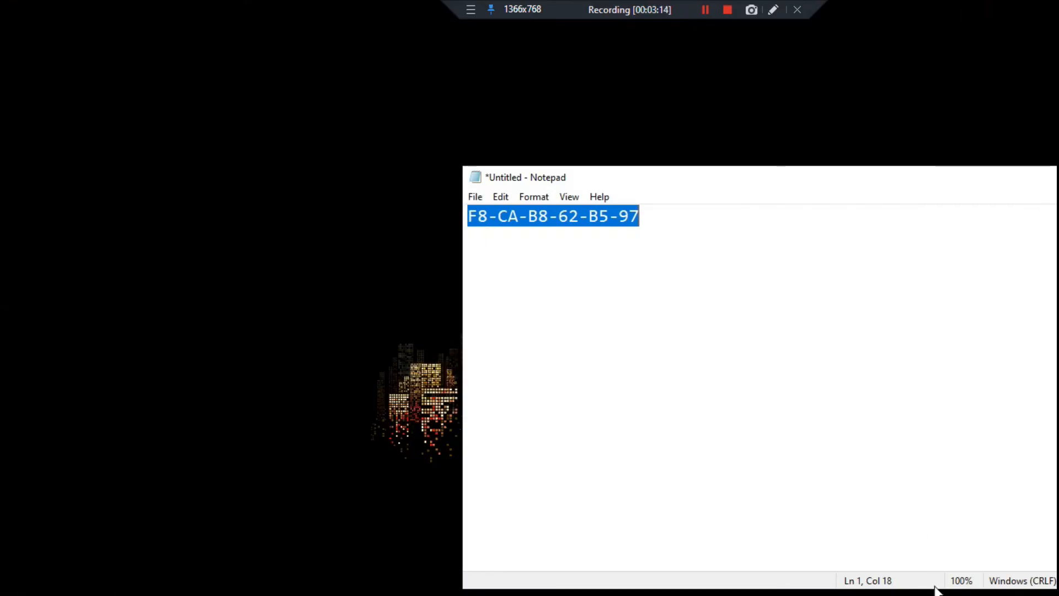
{"action": "left_click", "coordinate": [291, 576]}
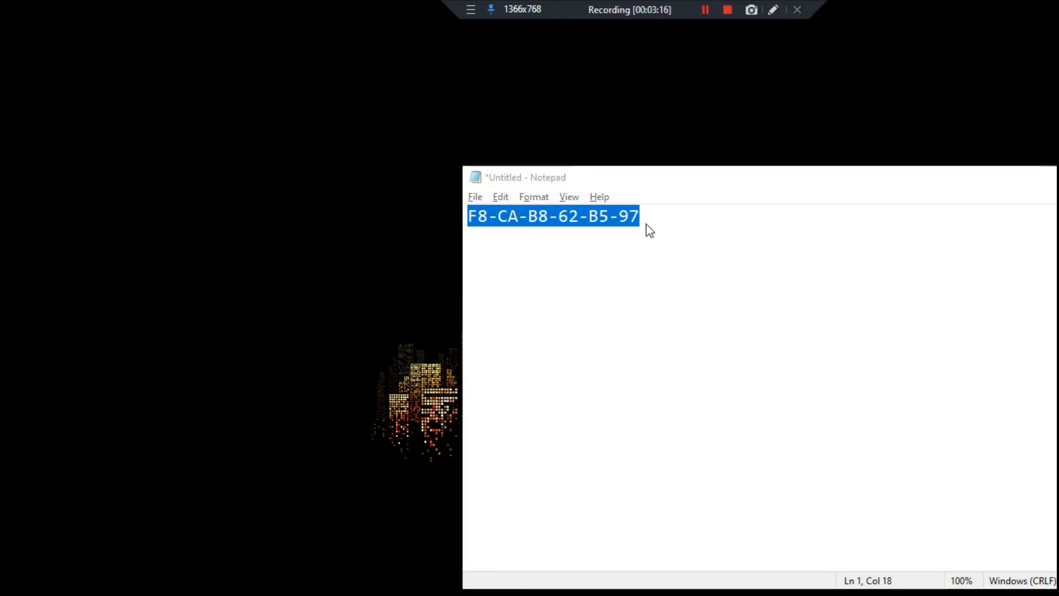
{"action": "left_click", "coordinate": [427, 204]}
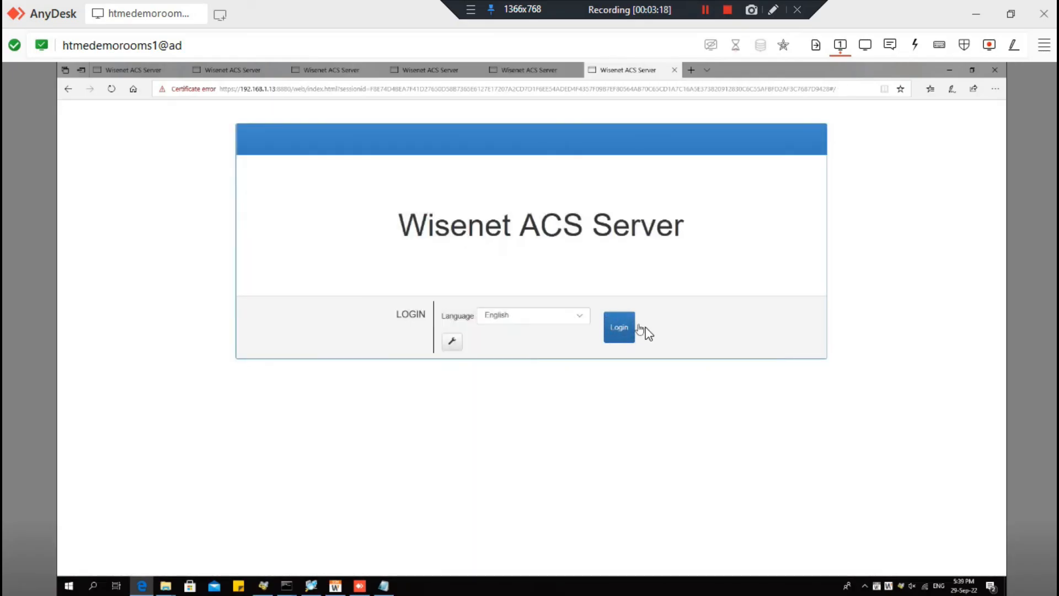
- Log in and apply IP 192.168.1.13 to the Wisenet ACS Server service
{"action": "left_click", "coordinate": [620, 332]}
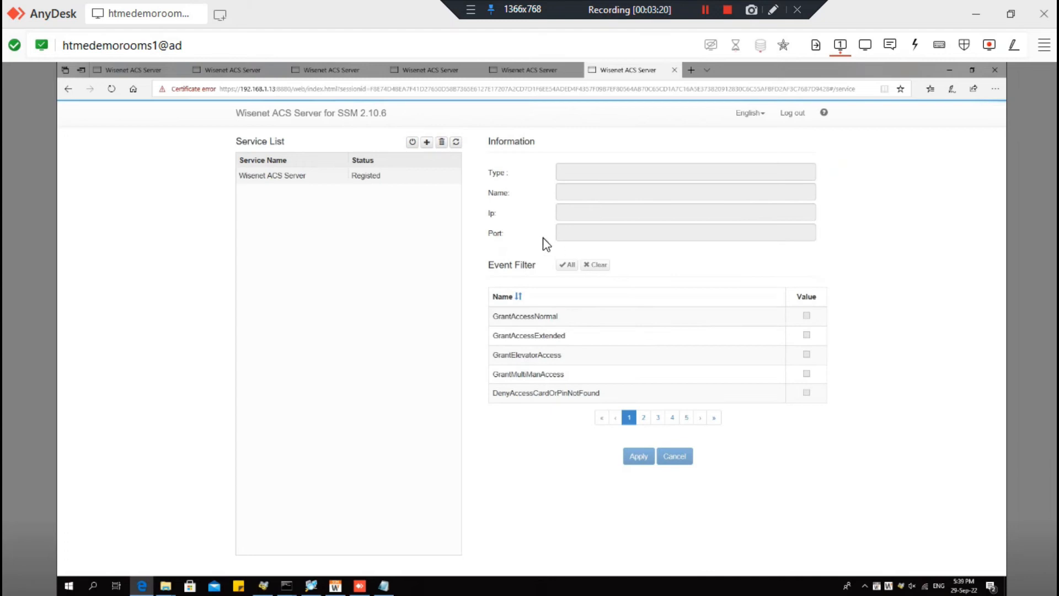
{"action": "left_click", "coordinate": [324, 182]}
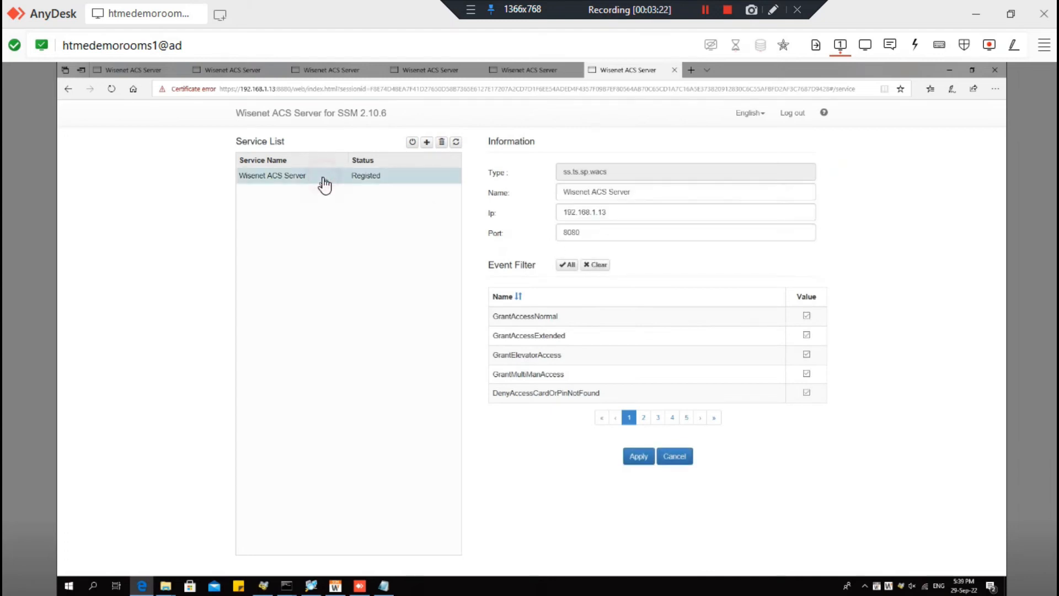
{"action": "double_click", "coordinate": [610, 212]}
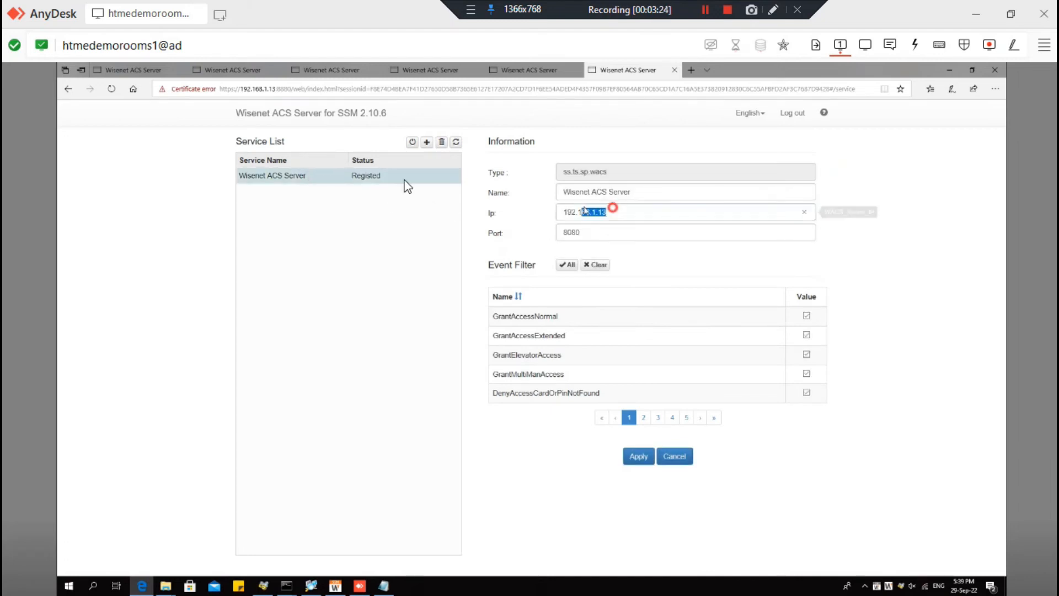
{"action": "type", "text": "192.168.1.13"}
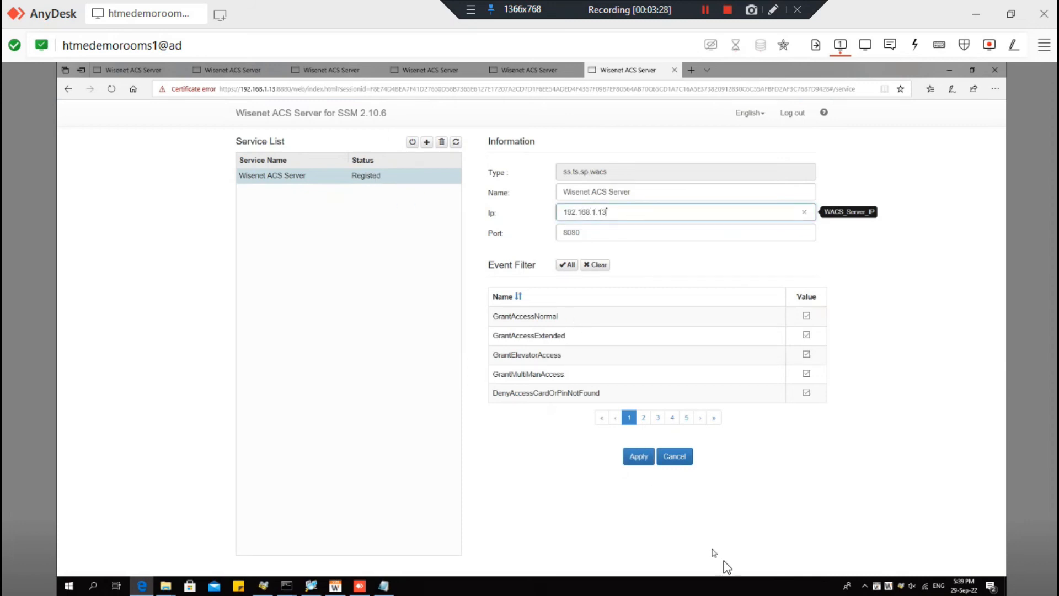
{"action": "left_click", "coordinate": [639, 457]}
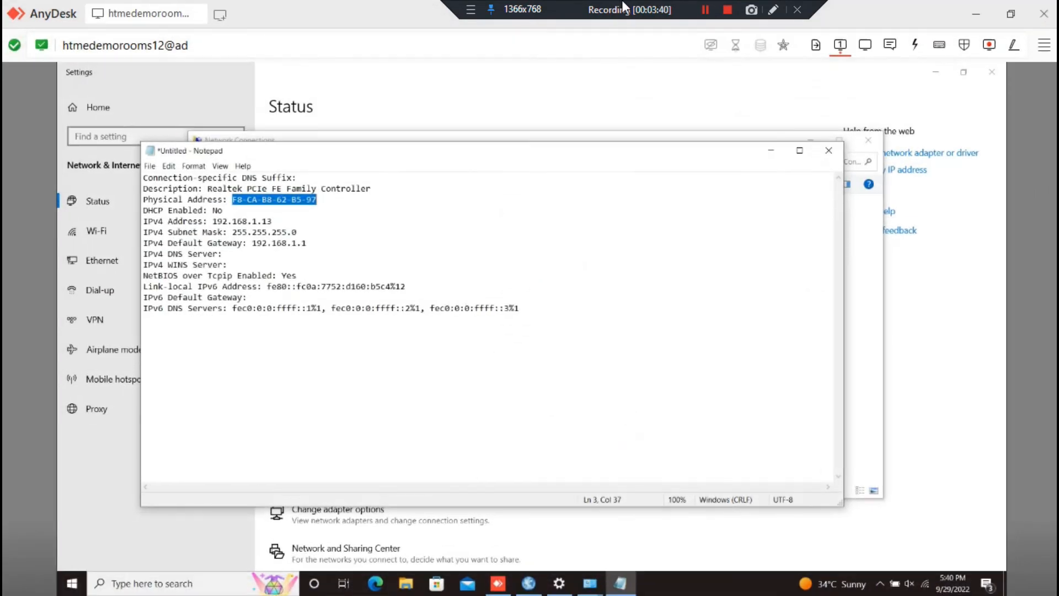
- Stop and restart the Wisenet ACS Gateway service in ACS Service Manager
{"action": "left_click", "coordinate": [779, 153]}
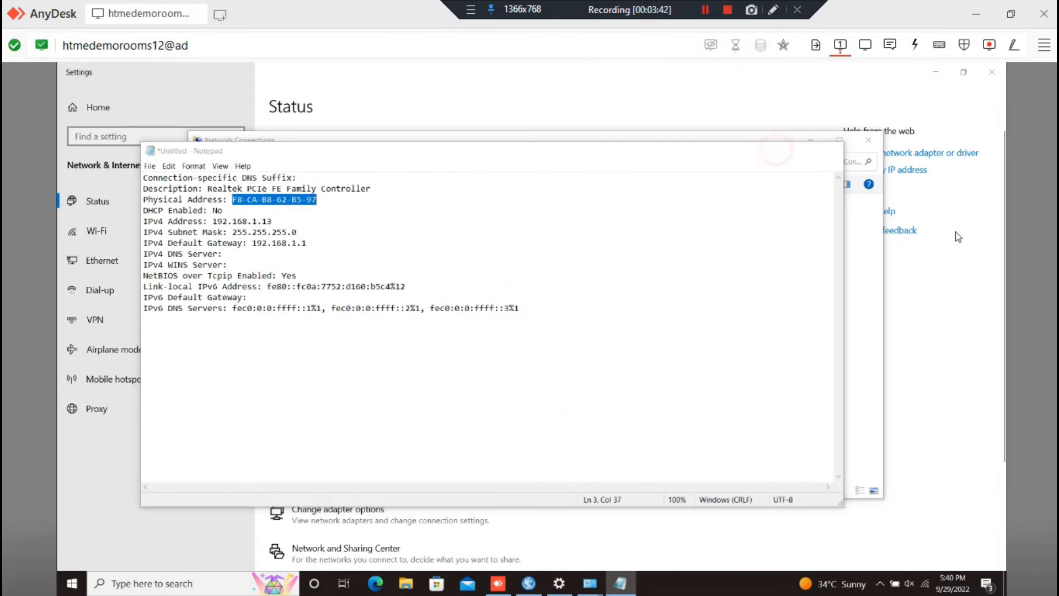
{"action": "key", "text": "super+d"}
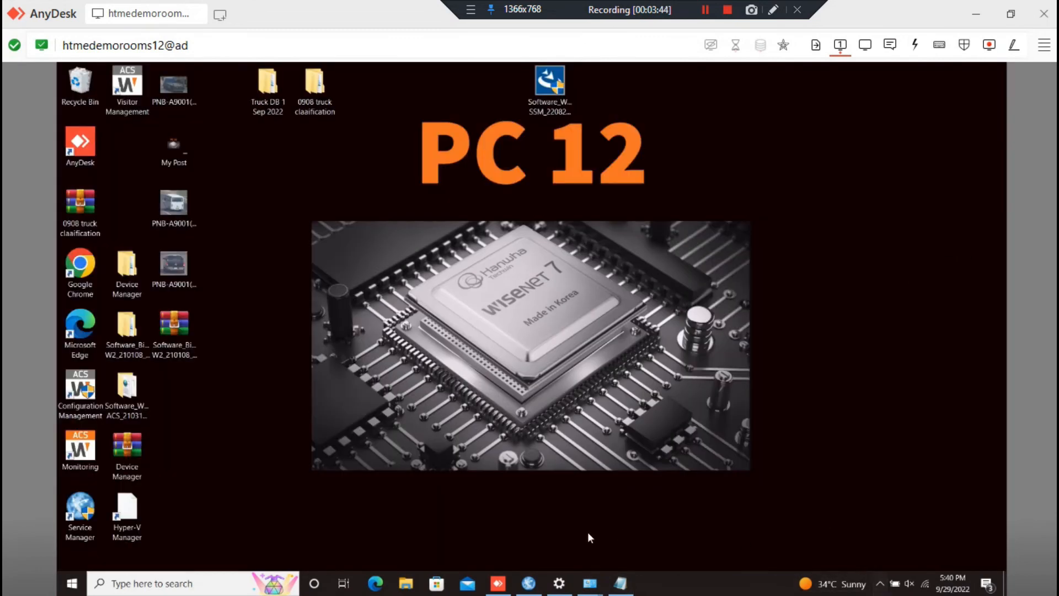
{"action": "left_click", "coordinate": [528, 583]}
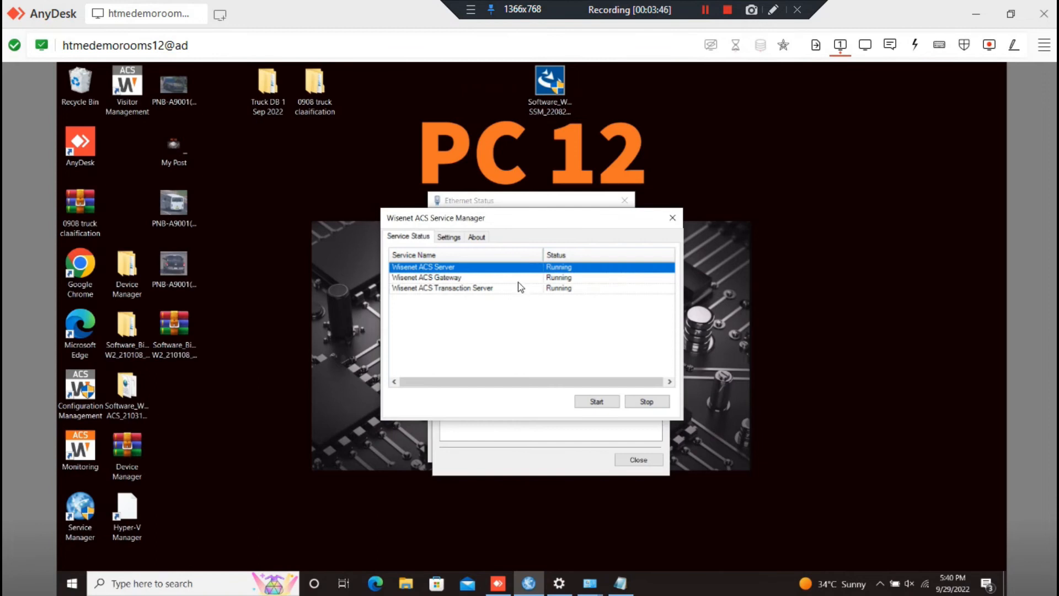
{"action": "left_click", "coordinate": [514, 278]}
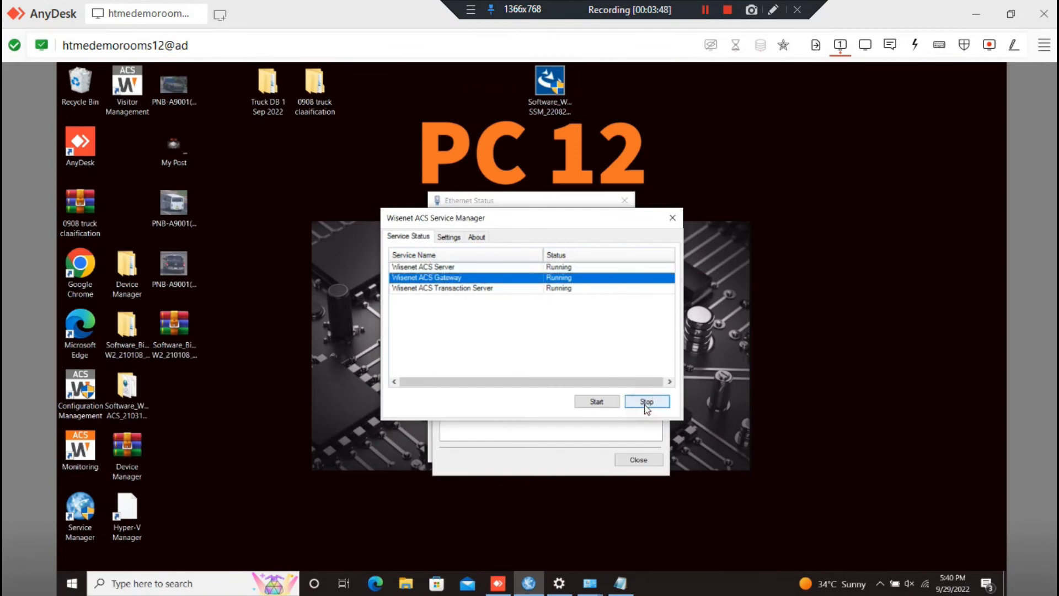
{"action": "left_click", "coordinate": [596, 403]}
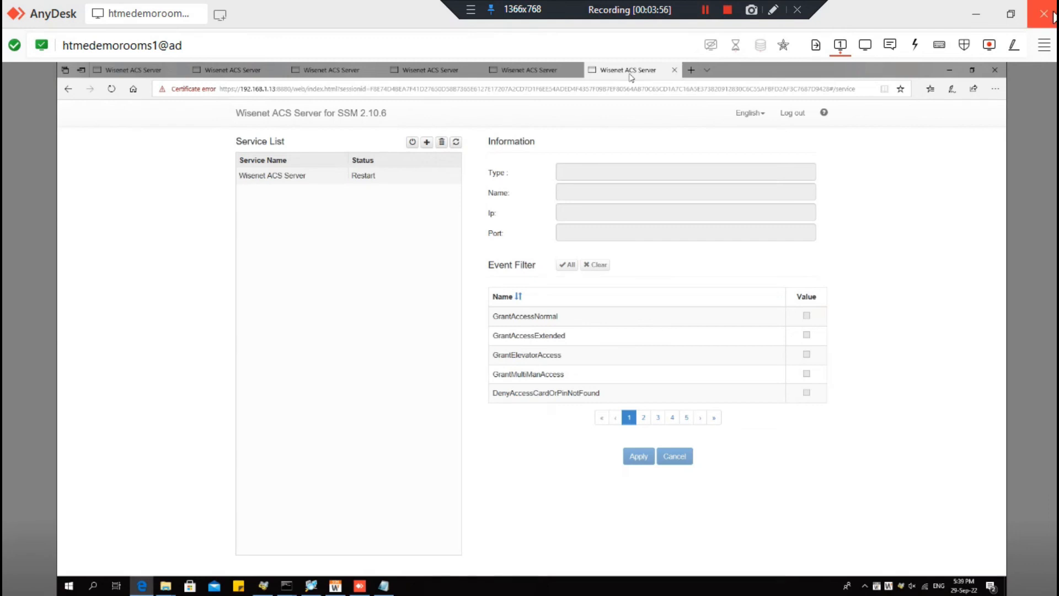
- In Wisenet SSM, remove the existing Wisenet ACS server entry
{"action": "left_click", "coordinate": [949, 69]}
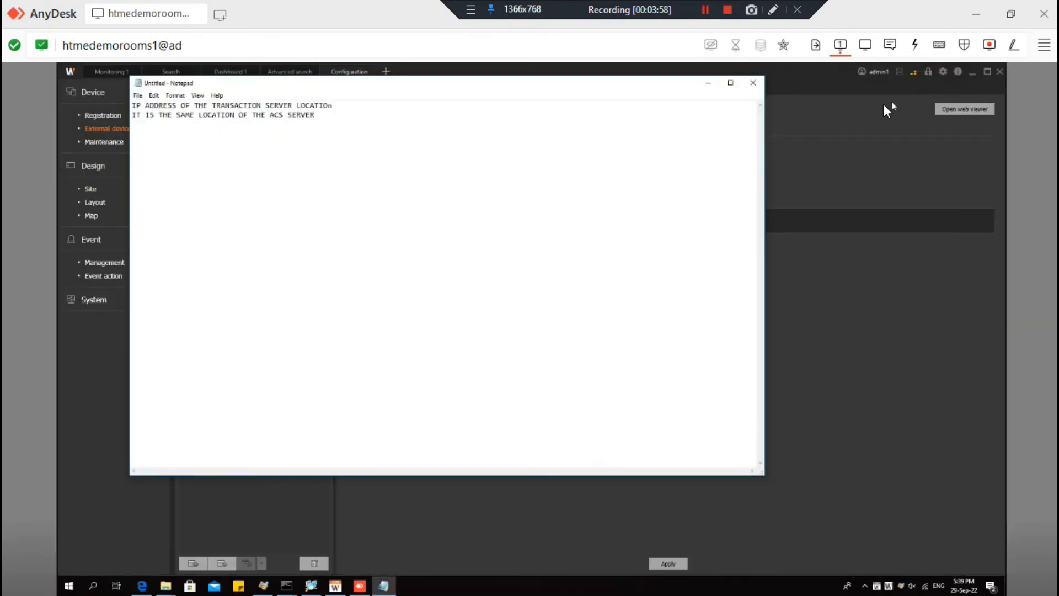
{"action": "left_click", "coordinate": [708, 83]}
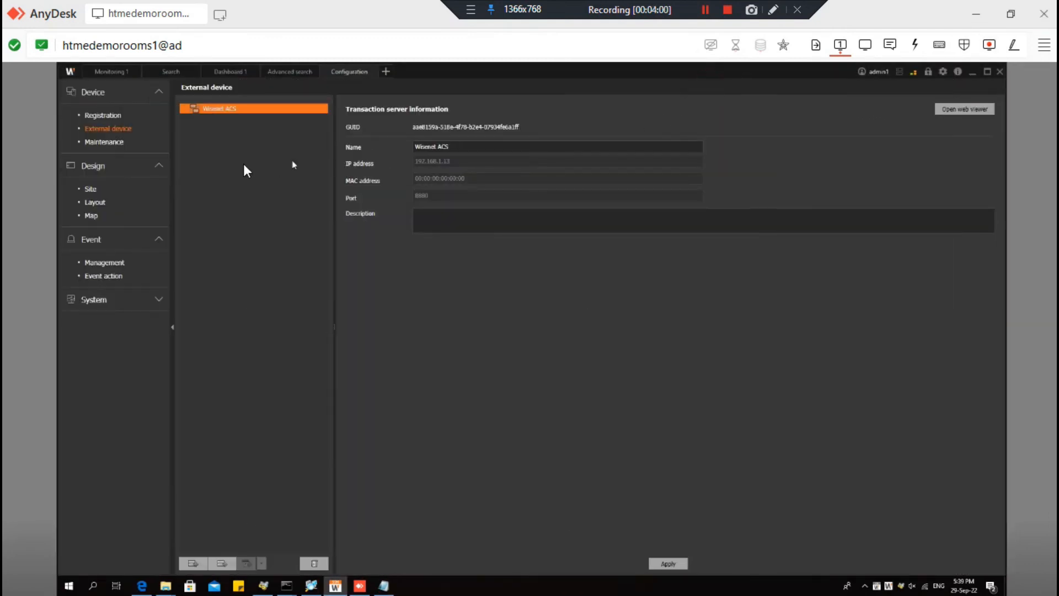
{"action": "left_click", "coordinate": [315, 564]}
{"action": "left_click", "coordinate": [433, 283]}
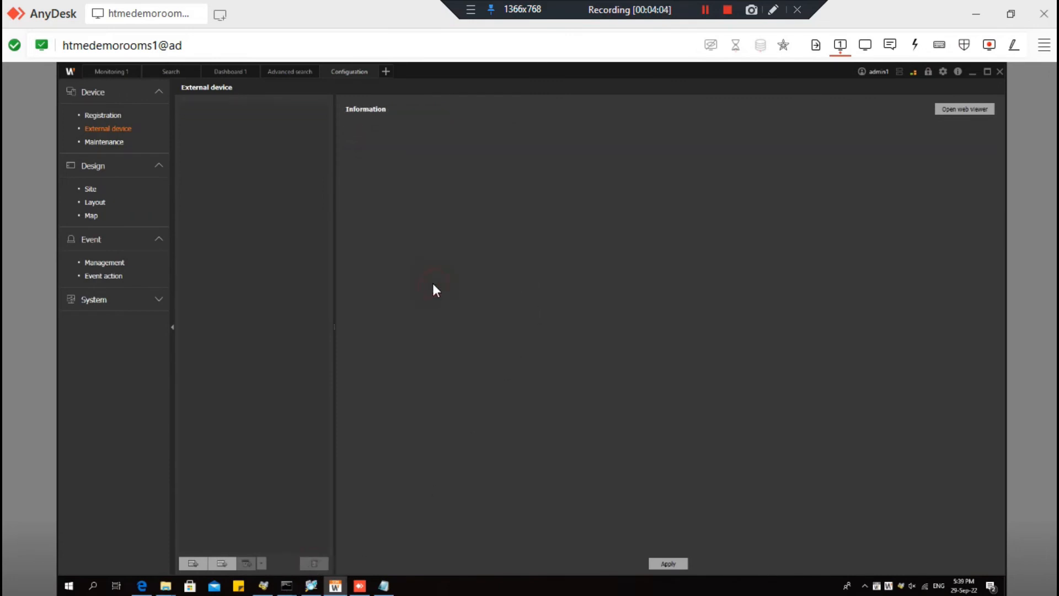
- Register the discovered WACS Transaction Server as a new transaction server
{"action": "left_click", "coordinate": [192, 563]}
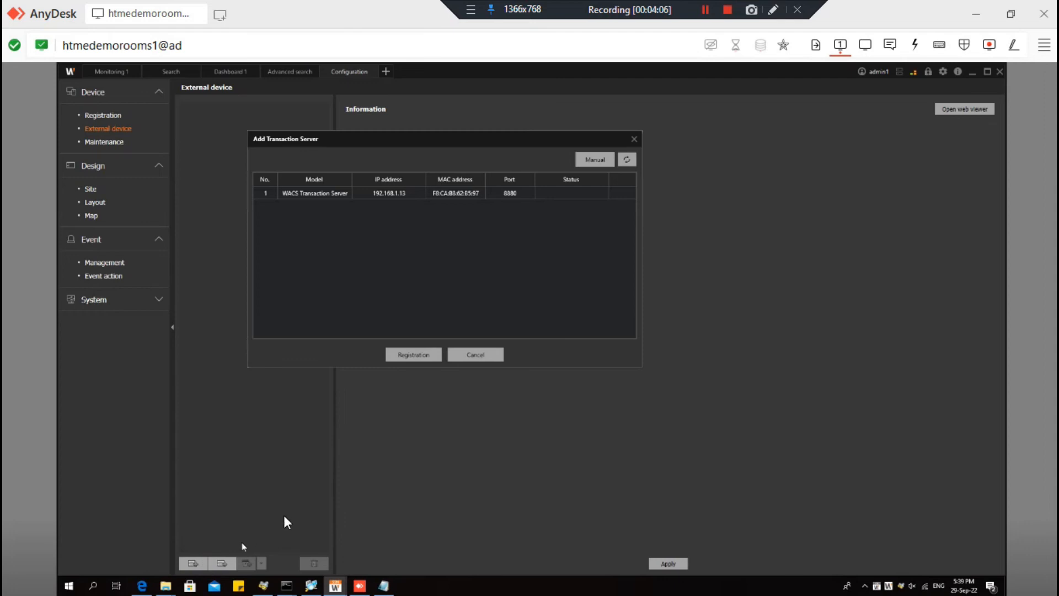
{"action": "left_click", "coordinate": [416, 189]}
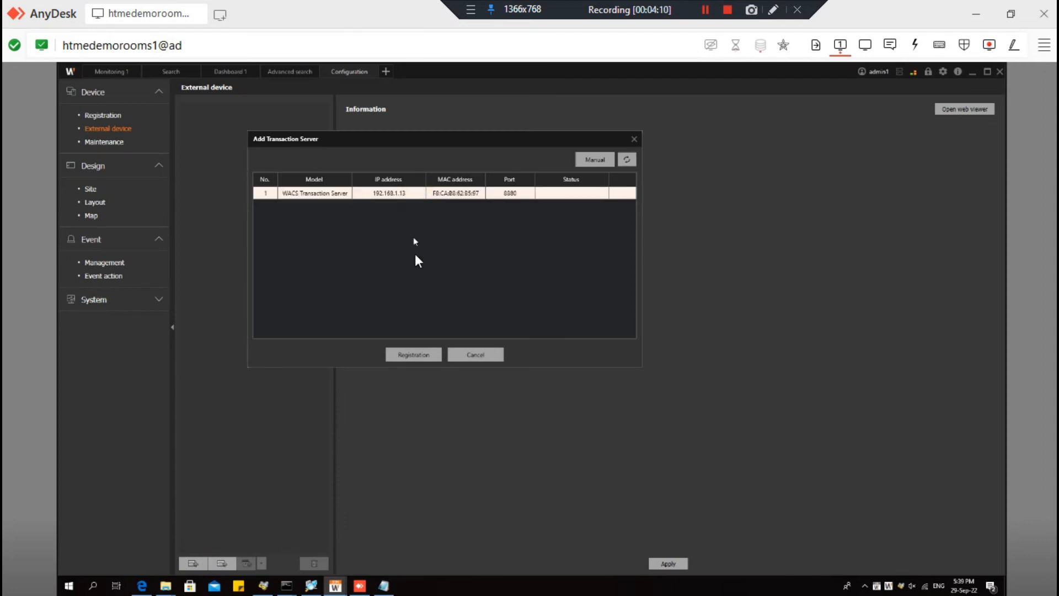
{"action": "left_click", "coordinate": [421, 356]}
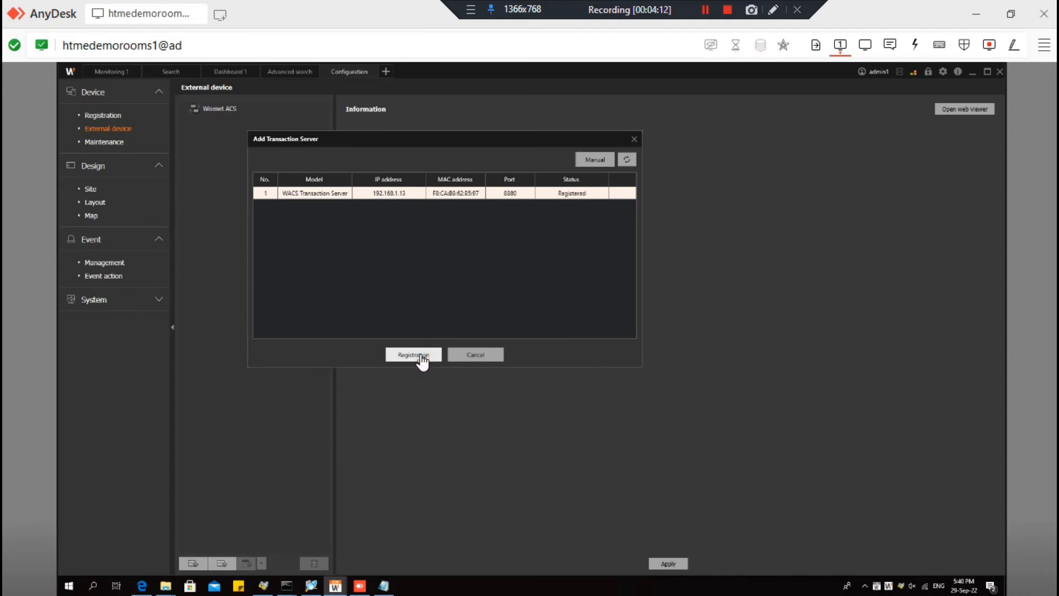
{"action": "left_click", "coordinate": [488, 356]}
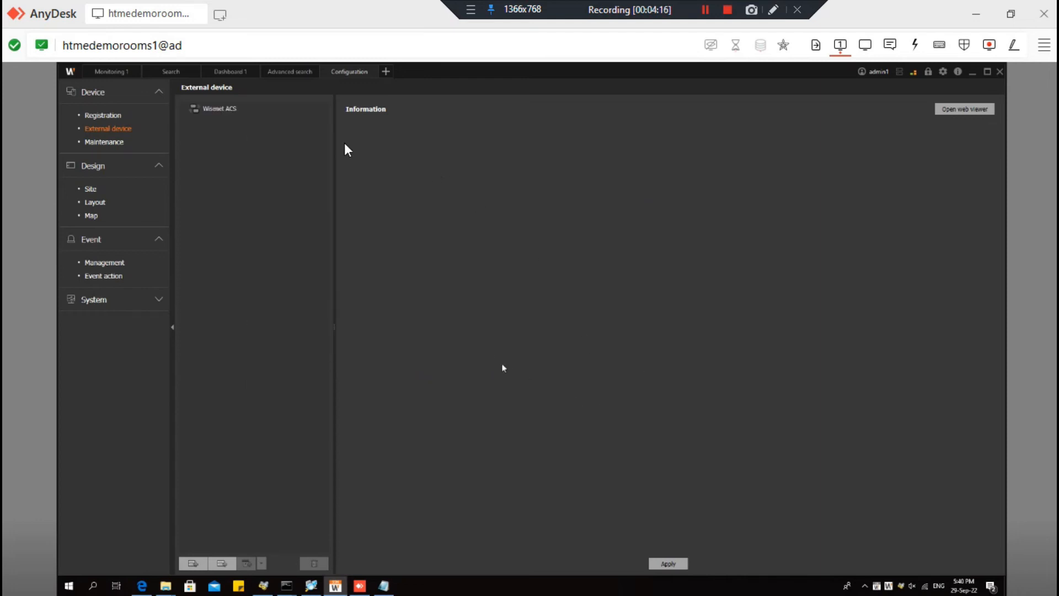
- Expand Wisenet ACS Server to list its doors, then go to the Site configuration page
{"action": "left_click", "coordinate": [238, 109]}
{"action": "double_click", "coordinate": [191, 112]}
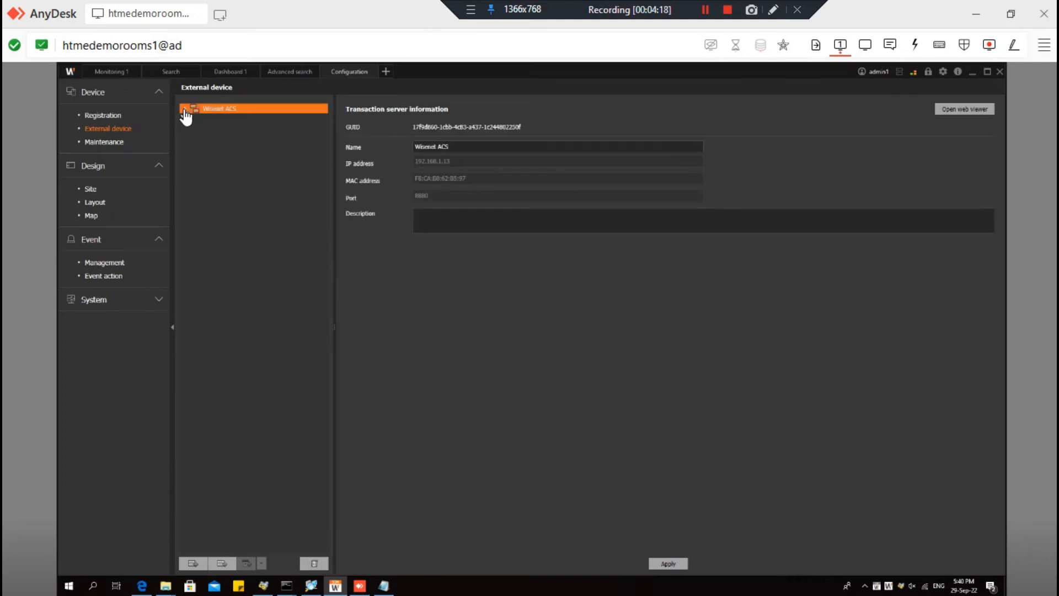
{"action": "left_click", "coordinate": [189, 120]}
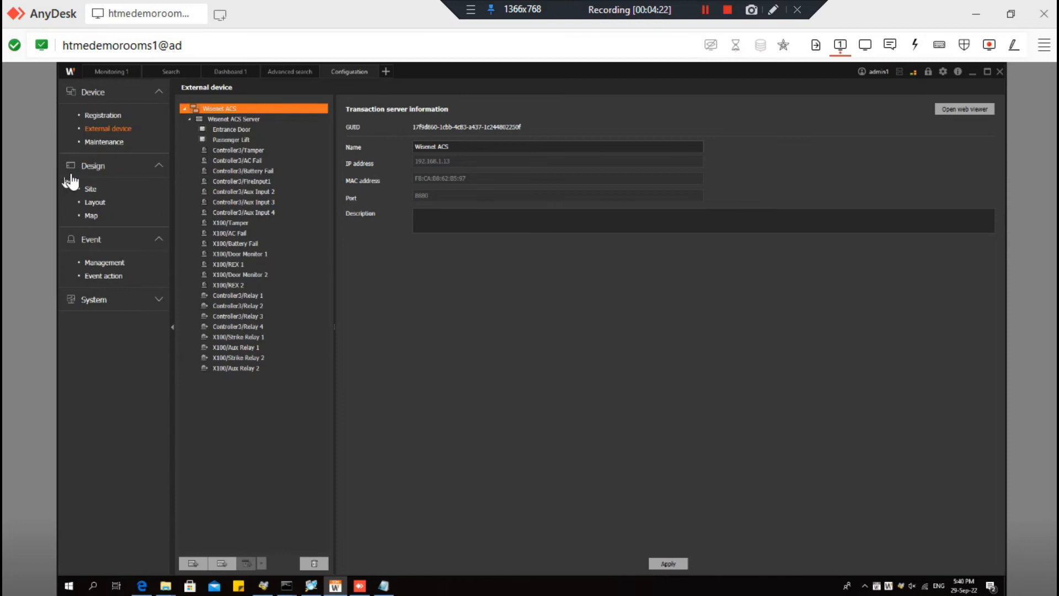
{"action": "left_click", "coordinate": [91, 188]}
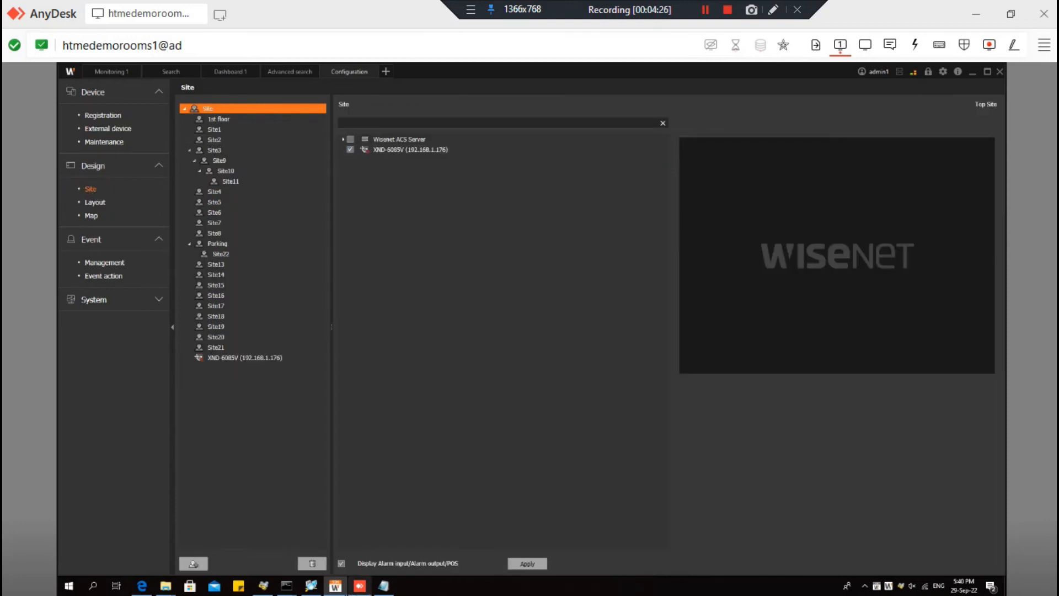
- Enable Display Alarm input/Alarm output/POS, select the top Site and apply
{"action": "left_click", "coordinate": [342, 563]}
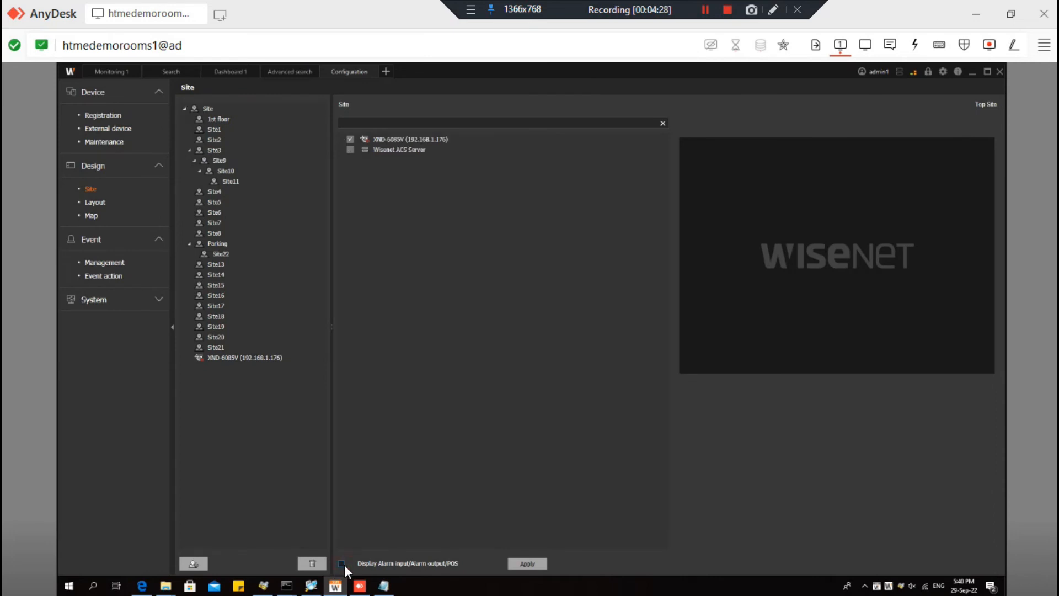
{"action": "left_click", "coordinate": [342, 563]}
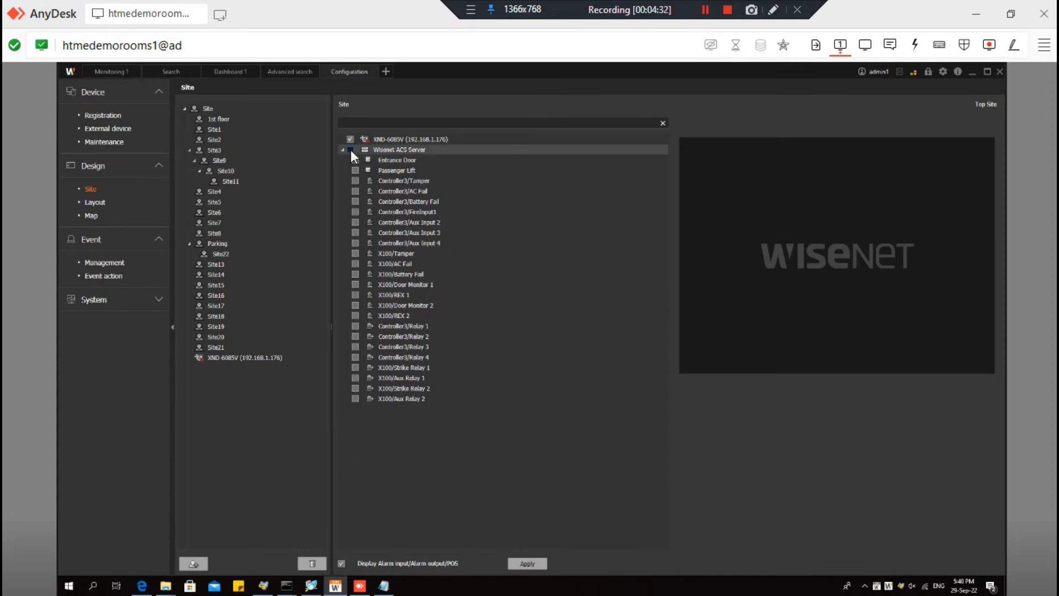
{"action": "left_click", "coordinate": [215, 108]}
{"action": "left_click", "coordinate": [524, 563]}
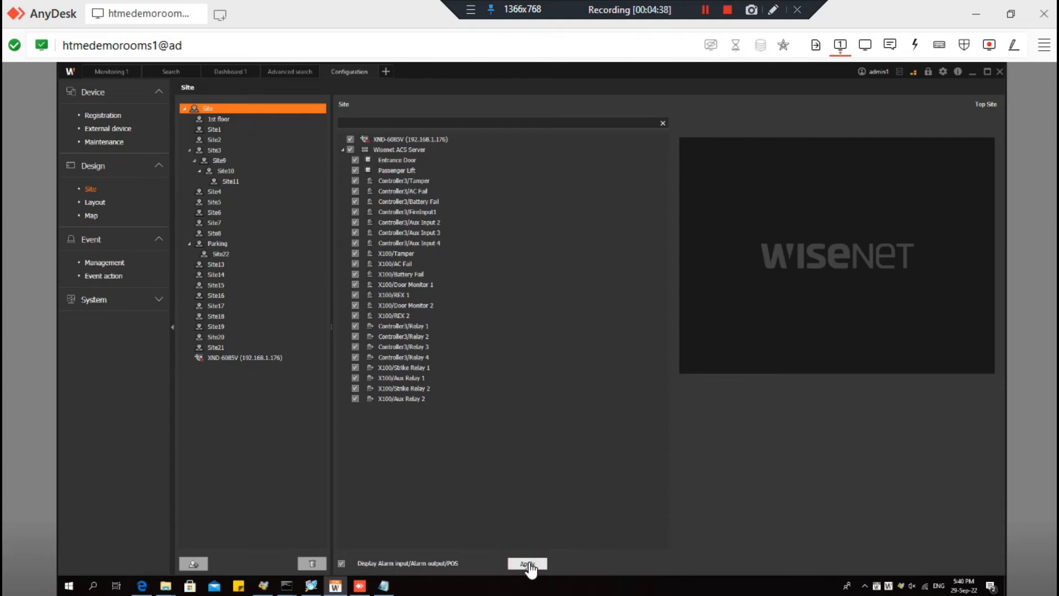
{"action": "left_click", "coordinate": [221, 201]}
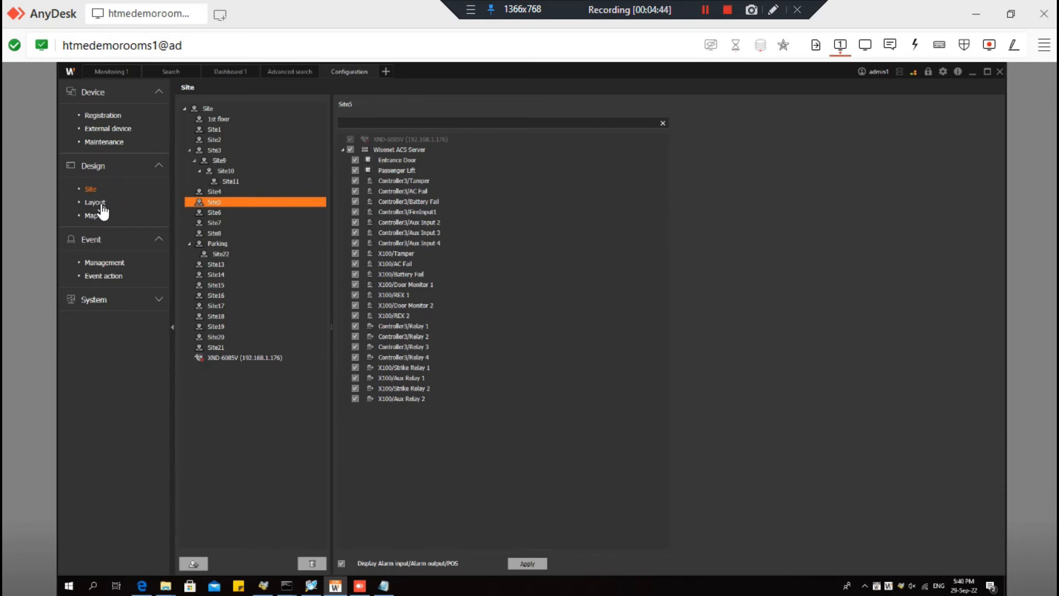
- Tick Wisenet ACS Server with all its doors, inputs and relays under the Site and apply
{"action": "left_click", "coordinate": [102, 205]}
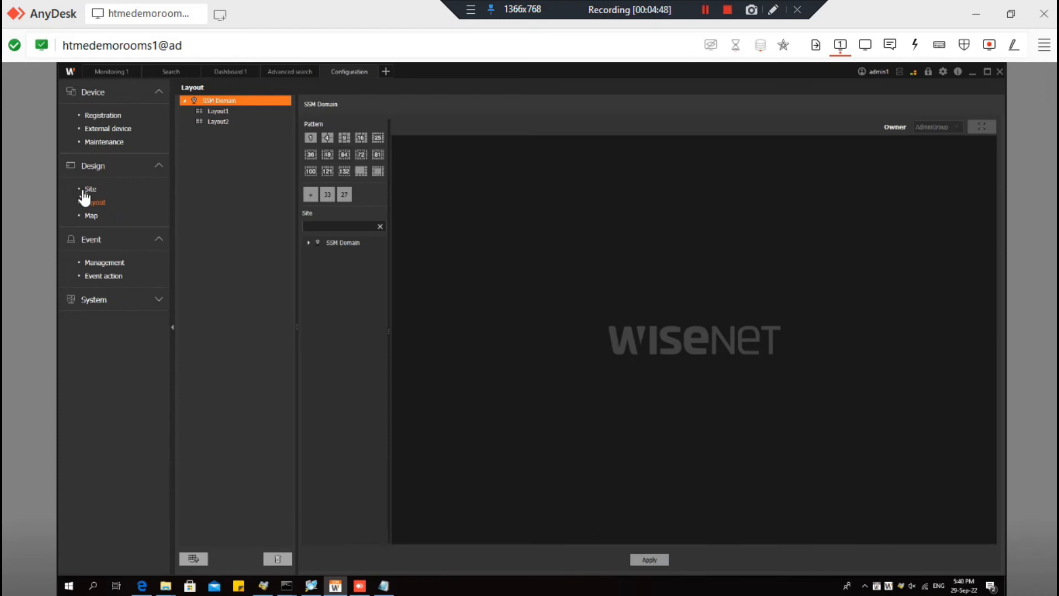
{"action": "left_click", "coordinate": [86, 191]}
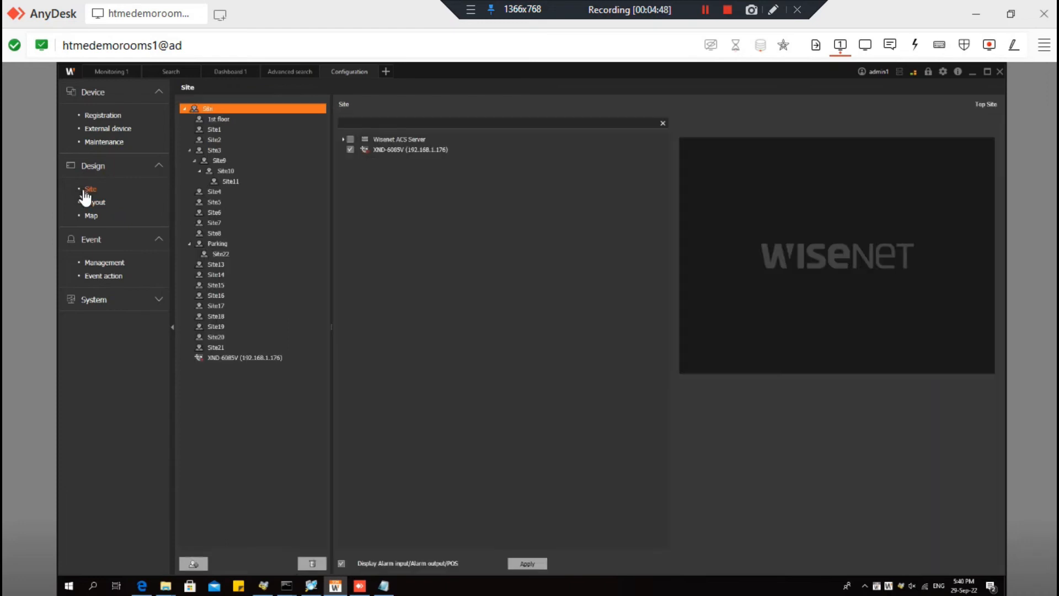
{"action": "left_click", "coordinate": [350, 140]}
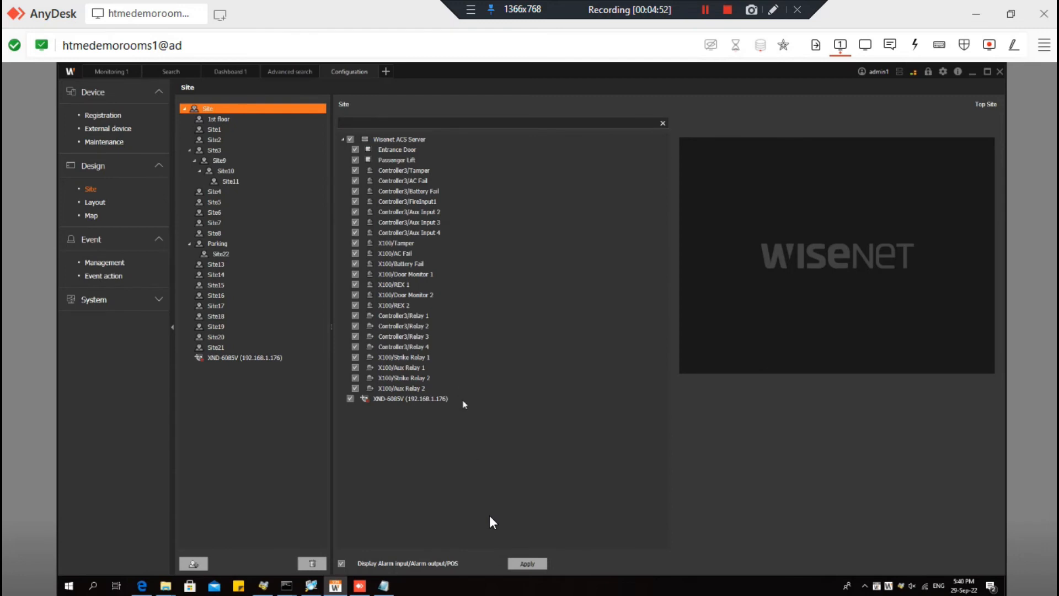
{"action": "left_click", "coordinate": [528, 563]}
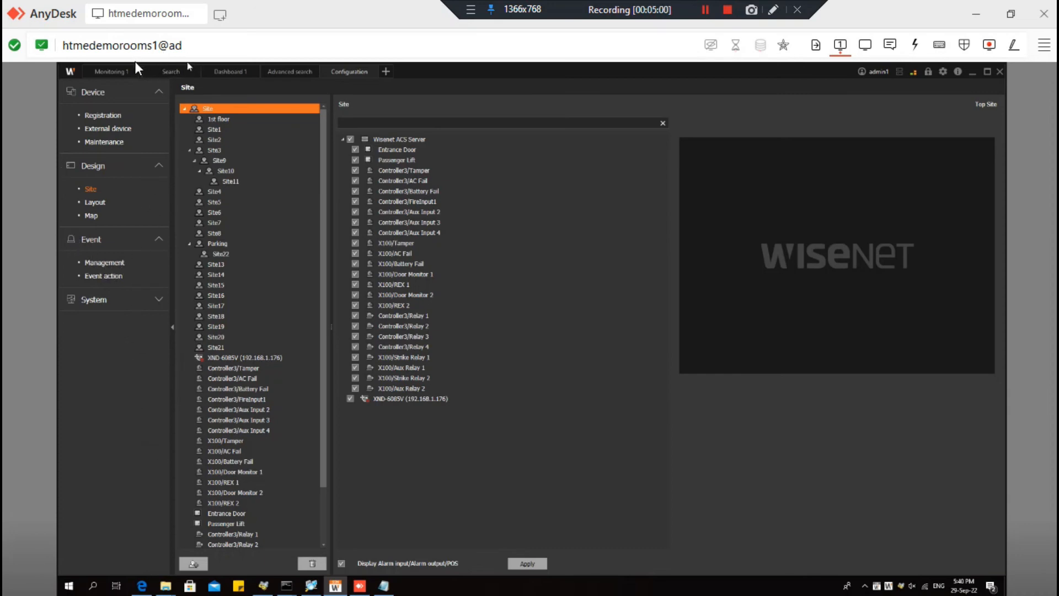
{"action": "left_click", "coordinate": [124, 72]}
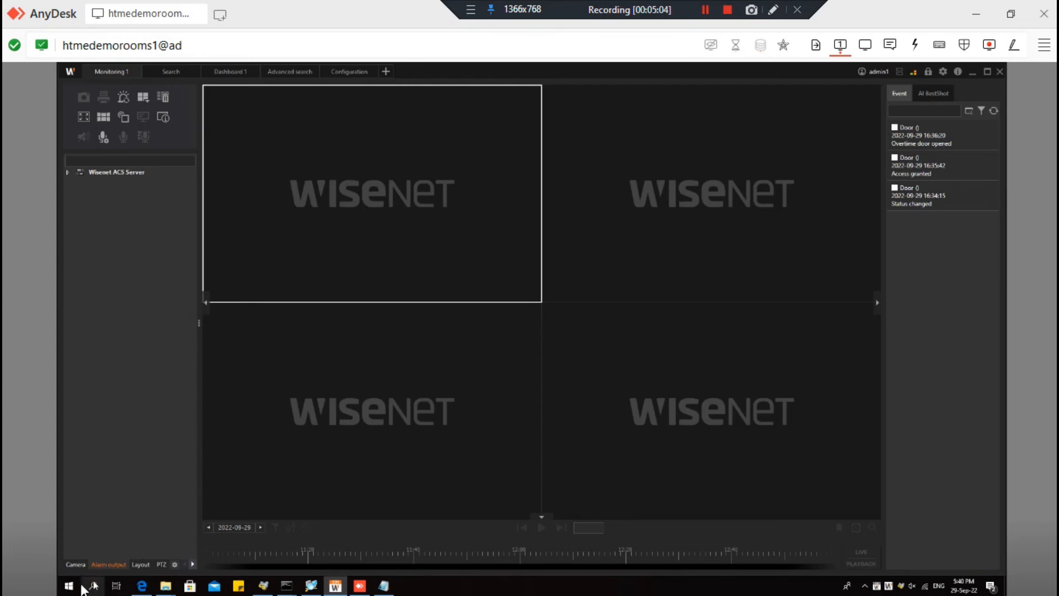
- Show the Alarm output list, clear old door events, and expand Wisenet ACS Server
{"action": "left_click", "coordinate": [74, 564]}
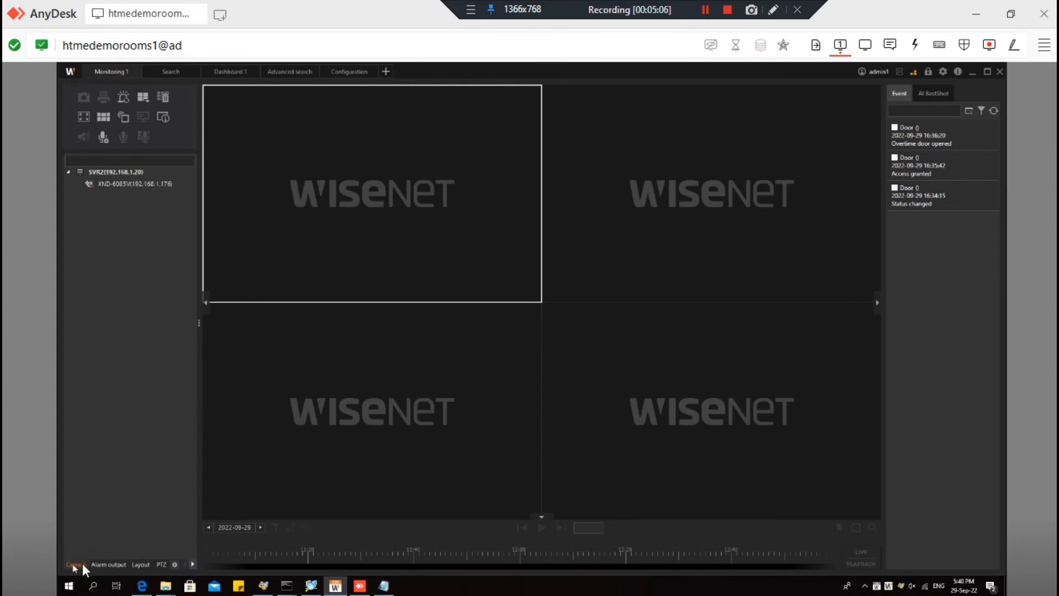
{"action": "left_click", "coordinate": [101, 560]}
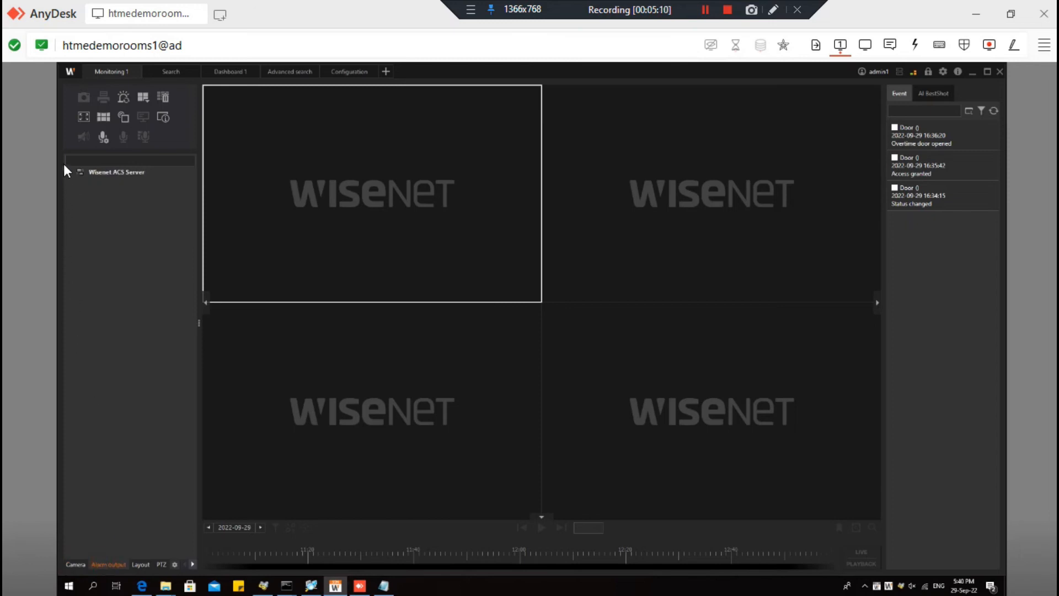
{"action": "left_click", "coordinate": [992, 111]}
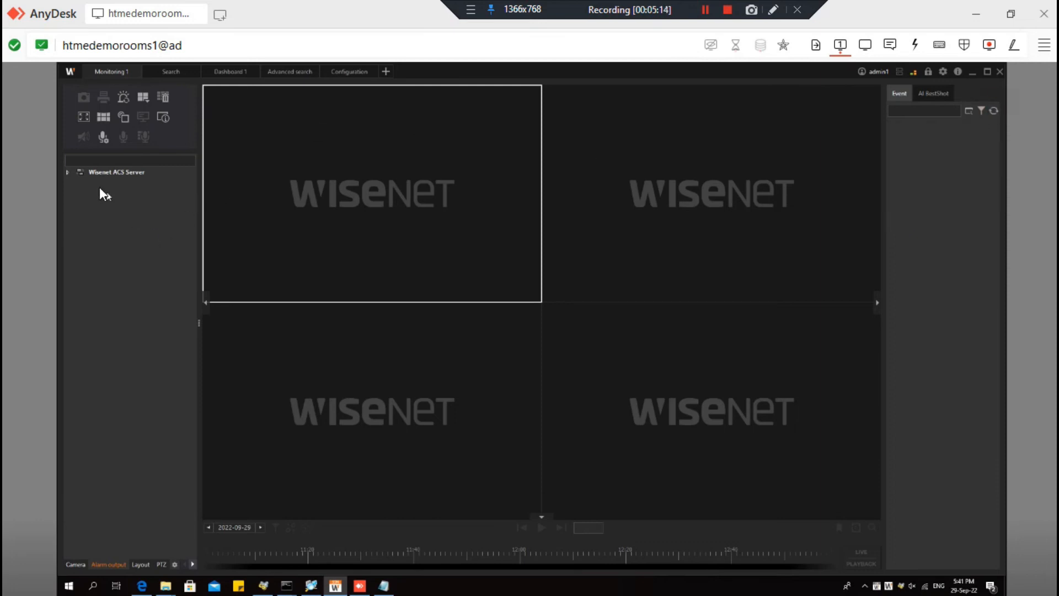
{"action": "left_click", "coordinate": [68, 172]}
{"action": "left_click", "coordinate": [78, 182]}
- Turn on the Entrance Door output and confirm with Yes
{"action": "left_click", "coordinate": [136, 196]}
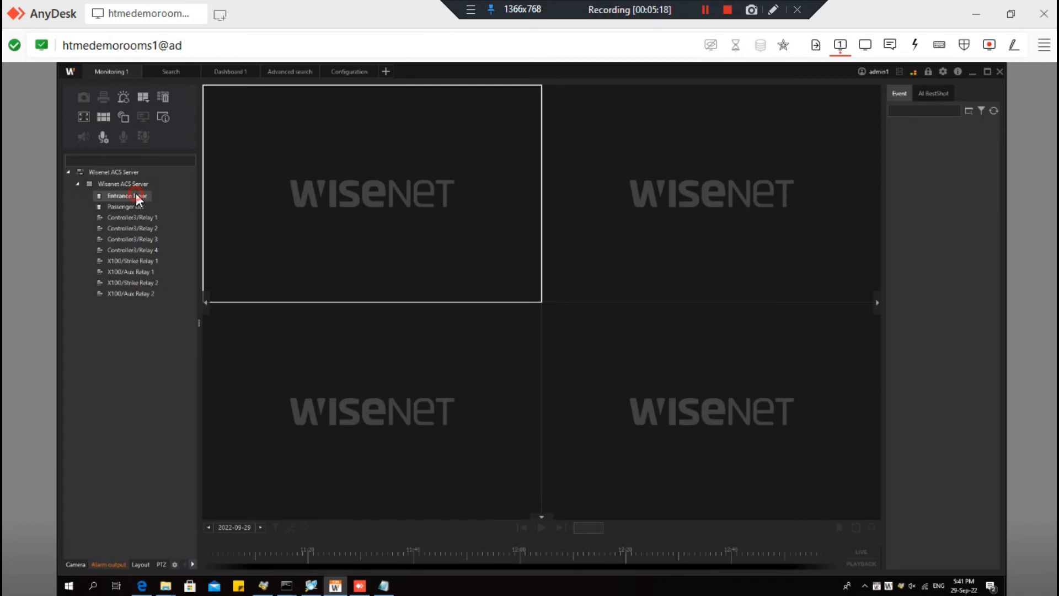
{"action": "right_click", "coordinate": [139, 197]}
{"action": "left_click", "coordinate": [154, 195]}
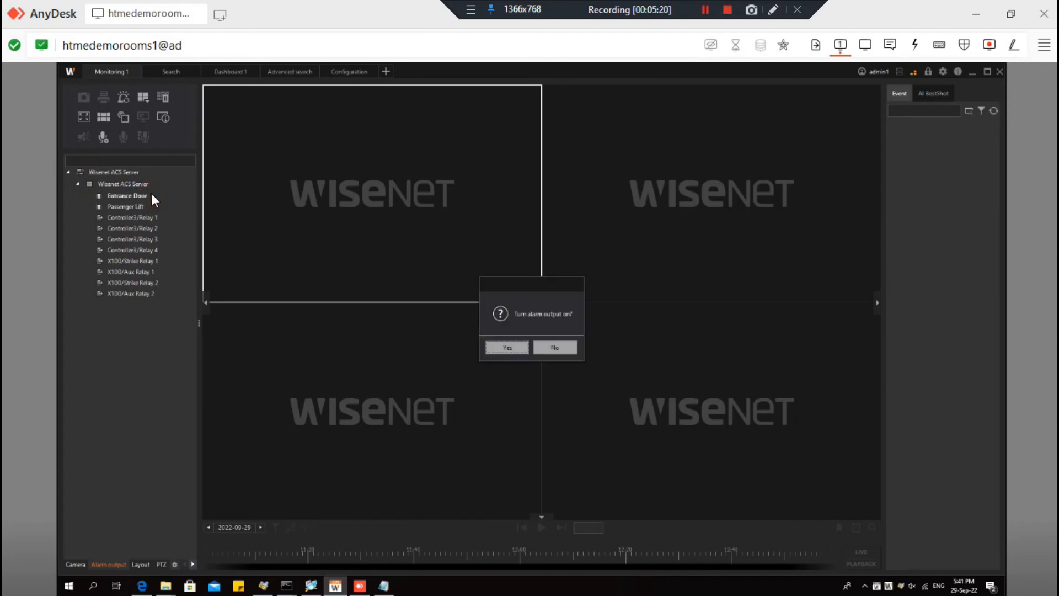
{"action": "left_click", "coordinate": [495, 345]}
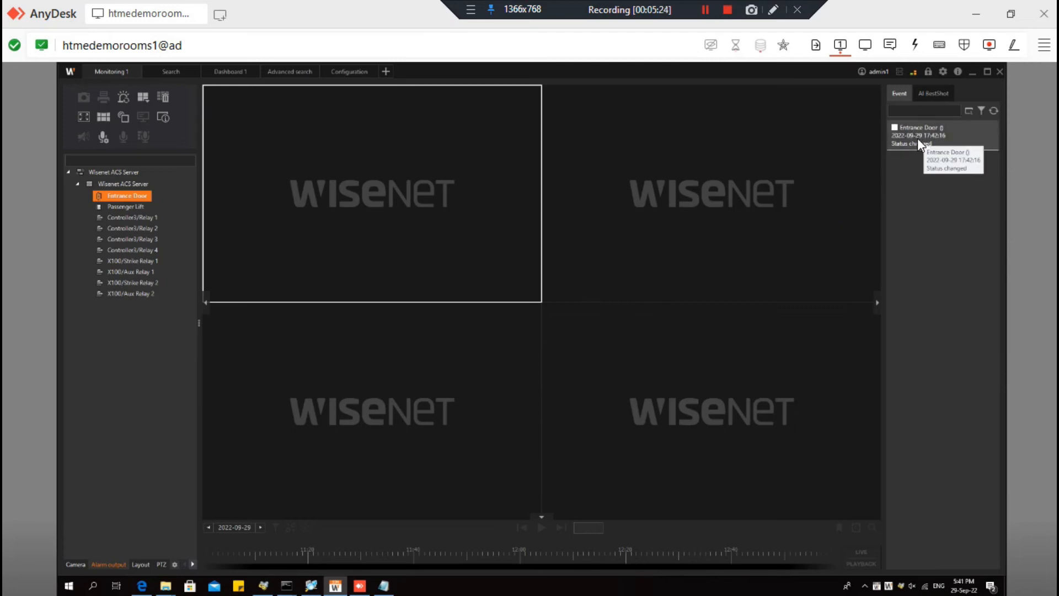
{"action": "left_click", "coordinate": [338, 78]}
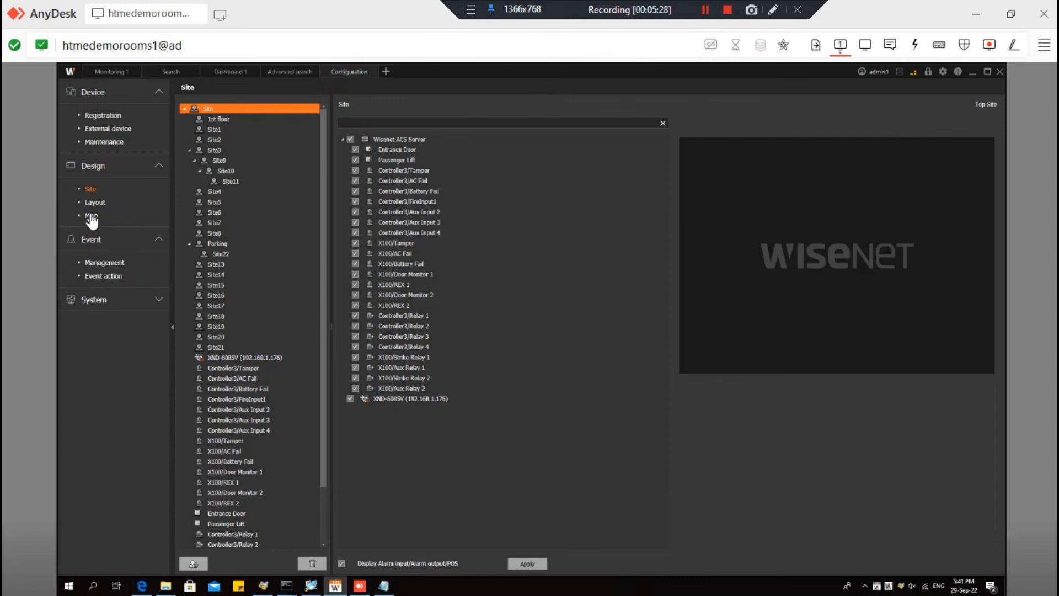
- Add EventAction8 triggered by Entrance Door Access granted and Access denied events
{"action": "left_click", "coordinate": [113, 276]}
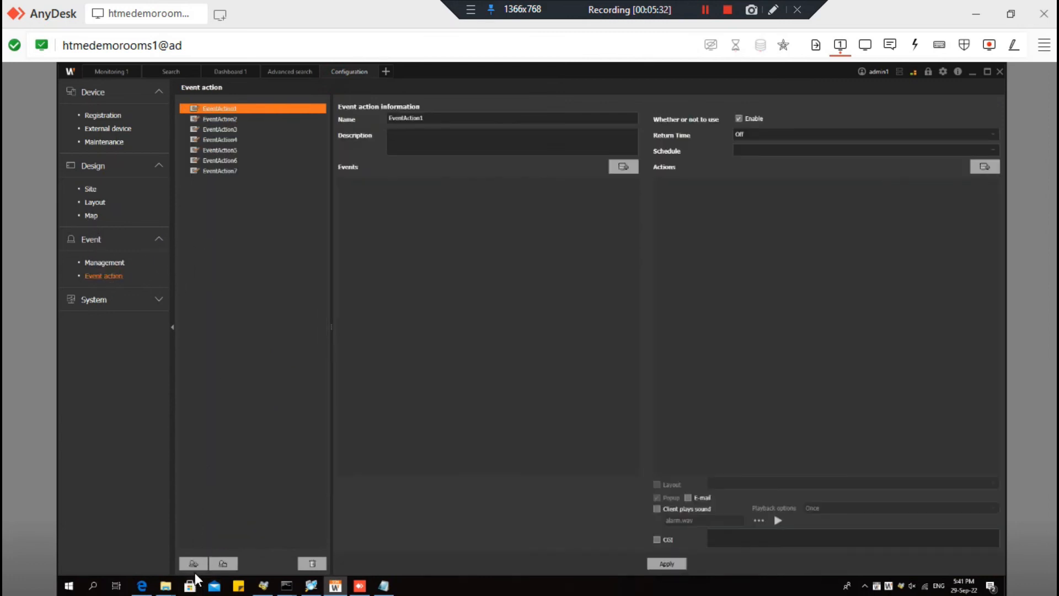
{"action": "left_click", "coordinate": [192, 563]}
{"action": "left_click", "coordinate": [230, 181]}
{"action": "left_click", "coordinate": [624, 166]}
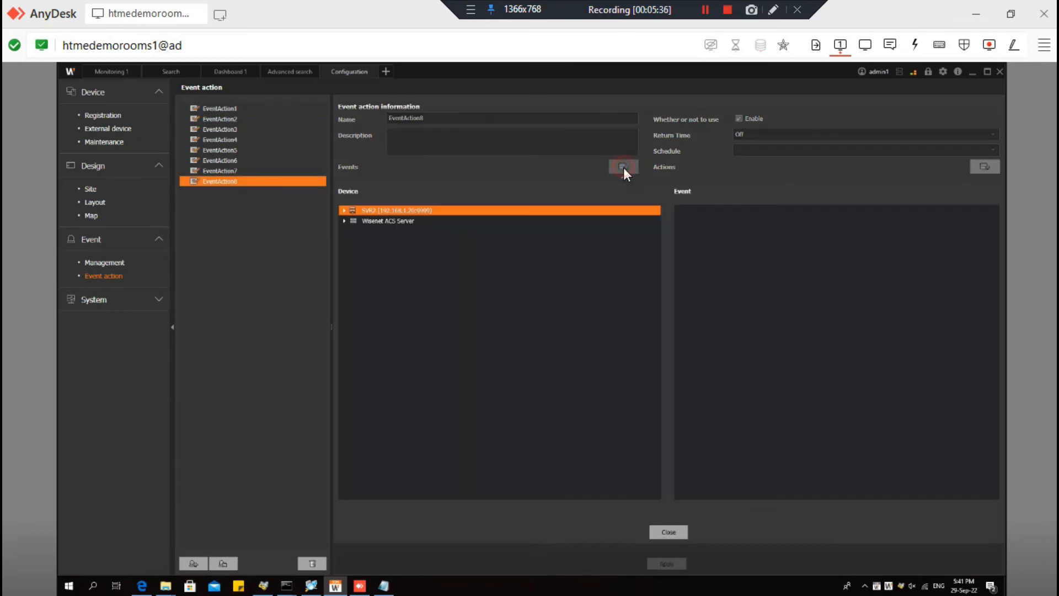
{"action": "left_click", "coordinate": [345, 220]}
{"action": "left_click", "coordinate": [378, 233]}
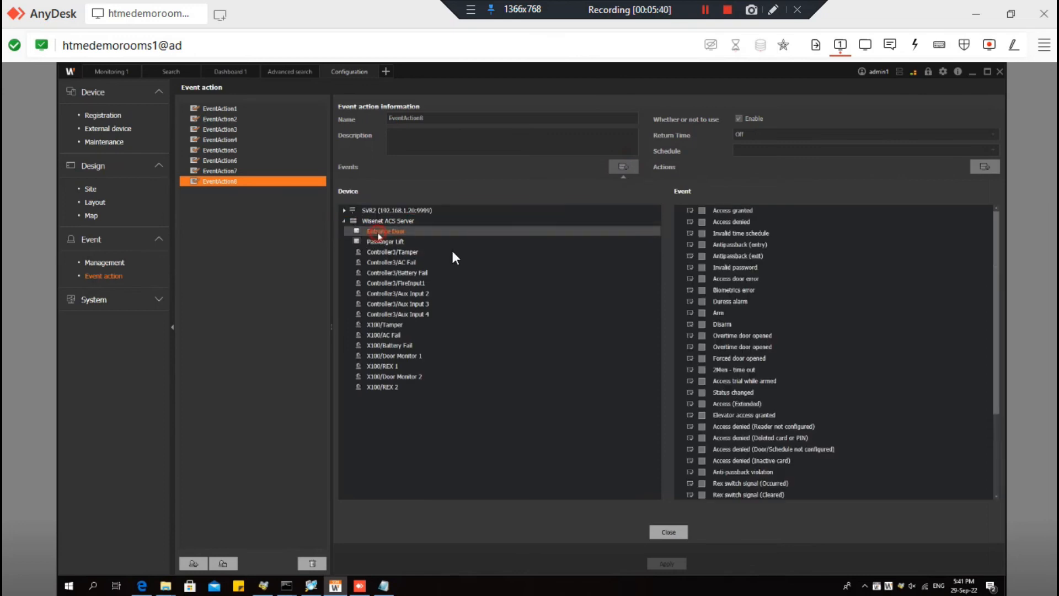
{"action": "left_click", "coordinate": [701, 210]}
{"action": "left_click", "coordinate": [702, 221]}
{"action": "left_click", "coordinate": [674, 533]}
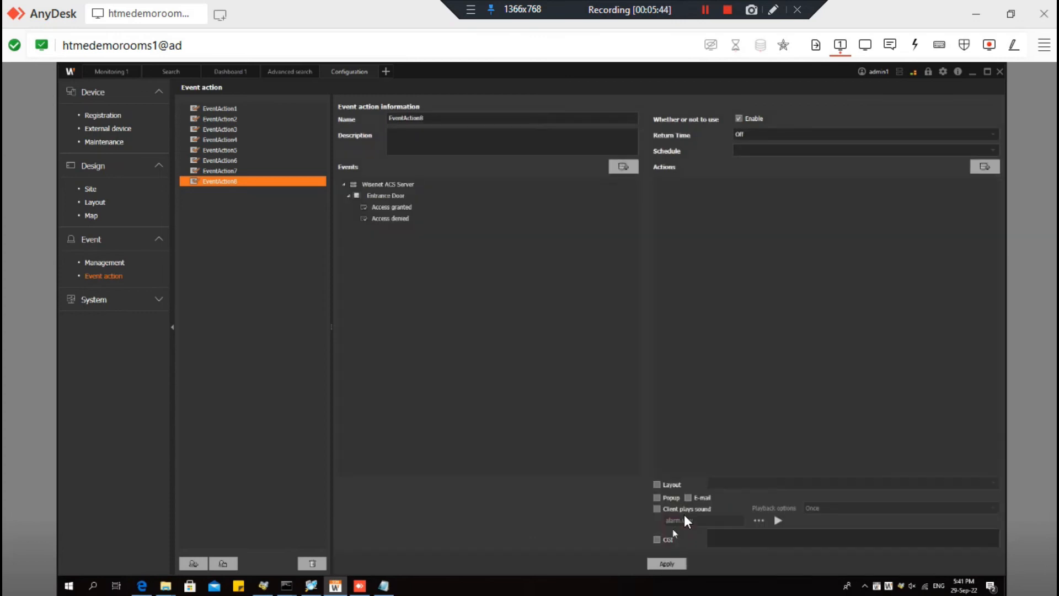
- Set its action to XND-6085V Instant viewer (LIVE) and save the event action
{"action": "left_click", "coordinate": [983, 166]}
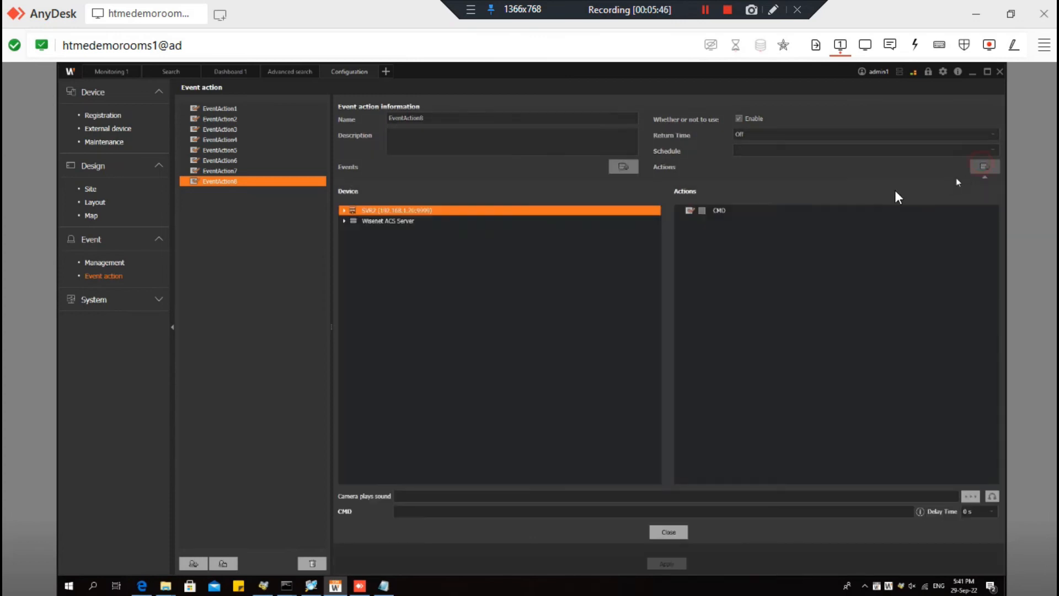
{"action": "double_click", "coordinate": [353, 211]}
{"action": "left_click", "coordinate": [375, 220]}
{"action": "left_click", "coordinate": [702, 211]}
{"action": "left_click", "coordinate": [682, 532]}
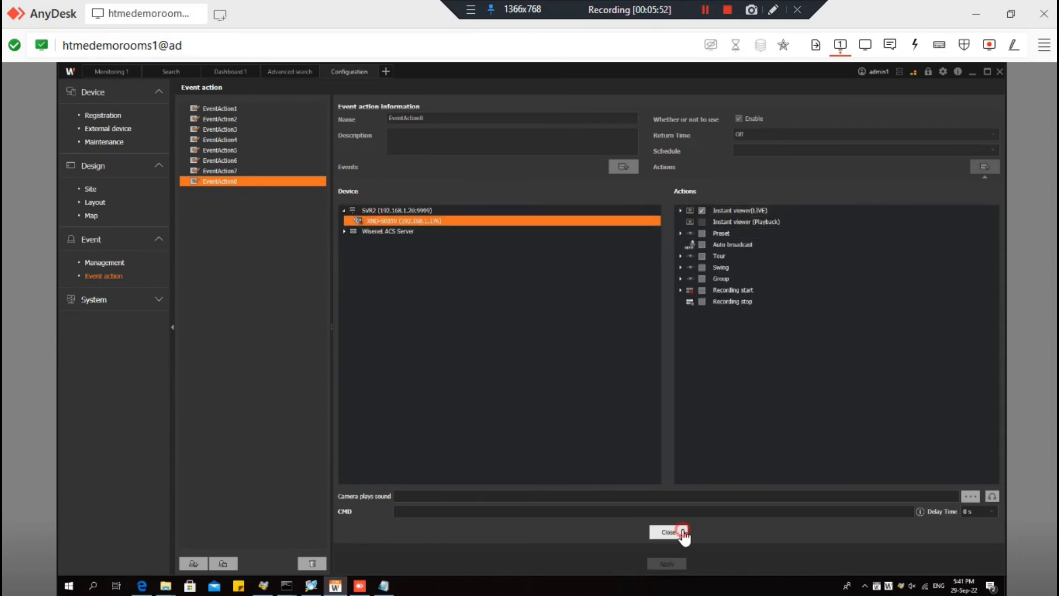
{"action": "left_click", "coordinate": [669, 565]}
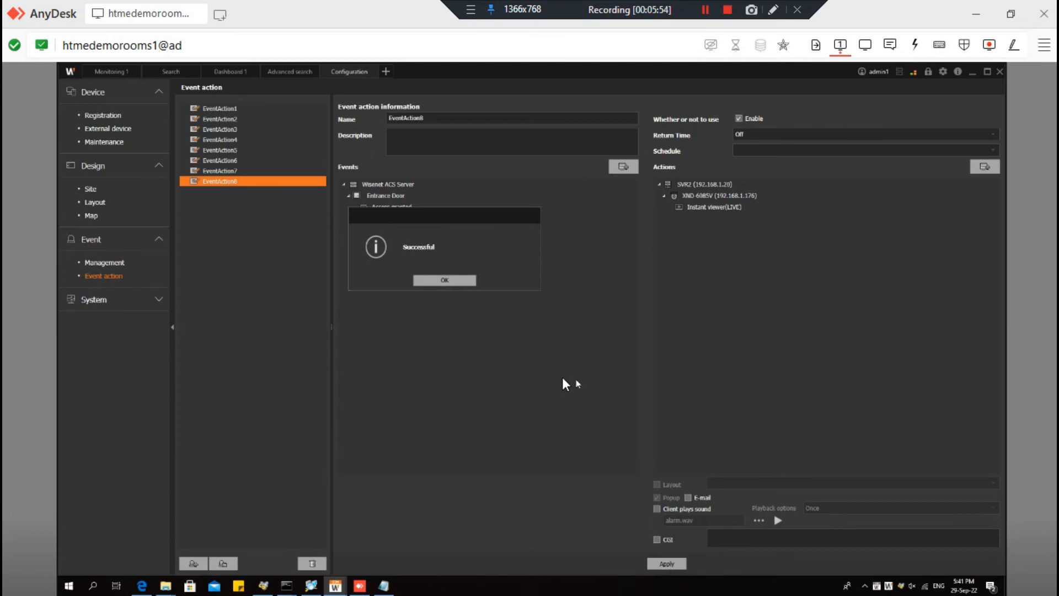
{"action": "left_click", "coordinate": [441, 282]}
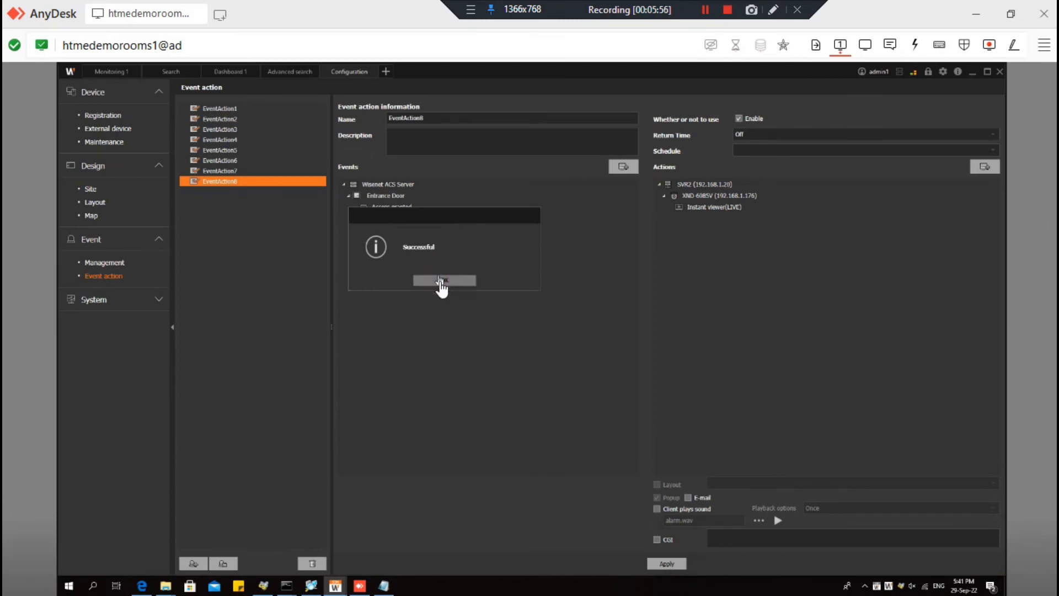
{"action": "left_click", "coordinate": [441, 281]}
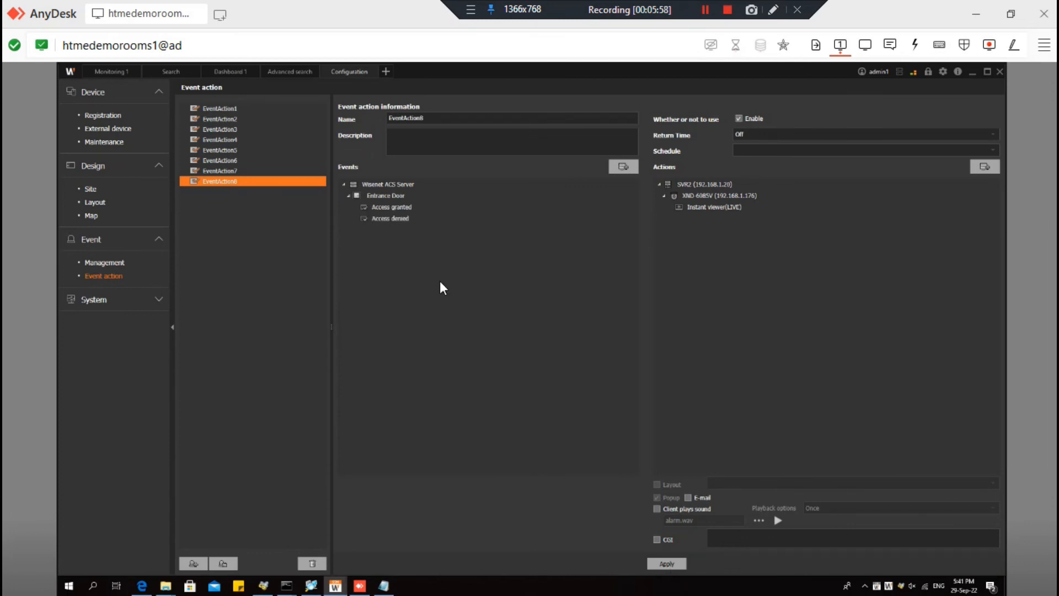
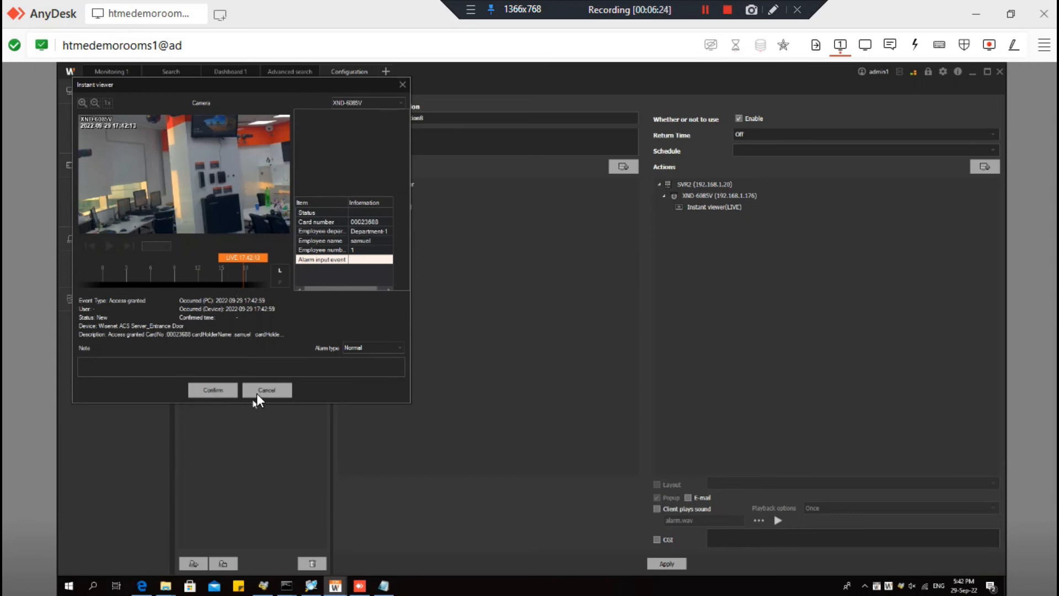
- Acknowledge the access-granted alarm in the Instant viewer and go to Design > Site settings
{"action": "left_click", "coordinate": [220, 393]}
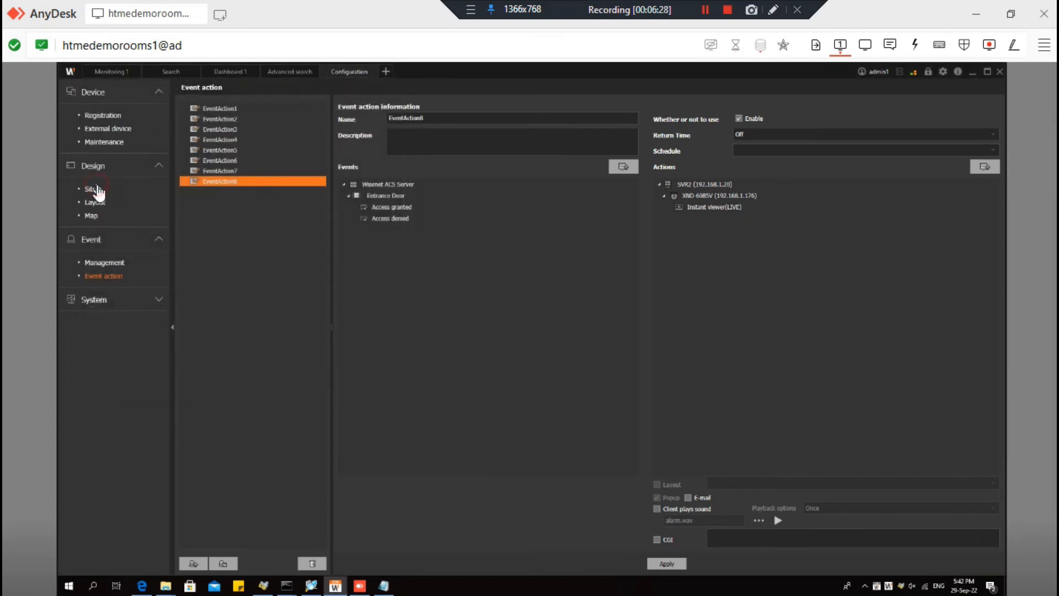
{"action": "left_click", "coordinate": [94, 191]}
- Select Map1 under Design > Map and expand the SSM Domain Site tree to list devices
{"action": "left_click", "coordinate": [216, 122]}
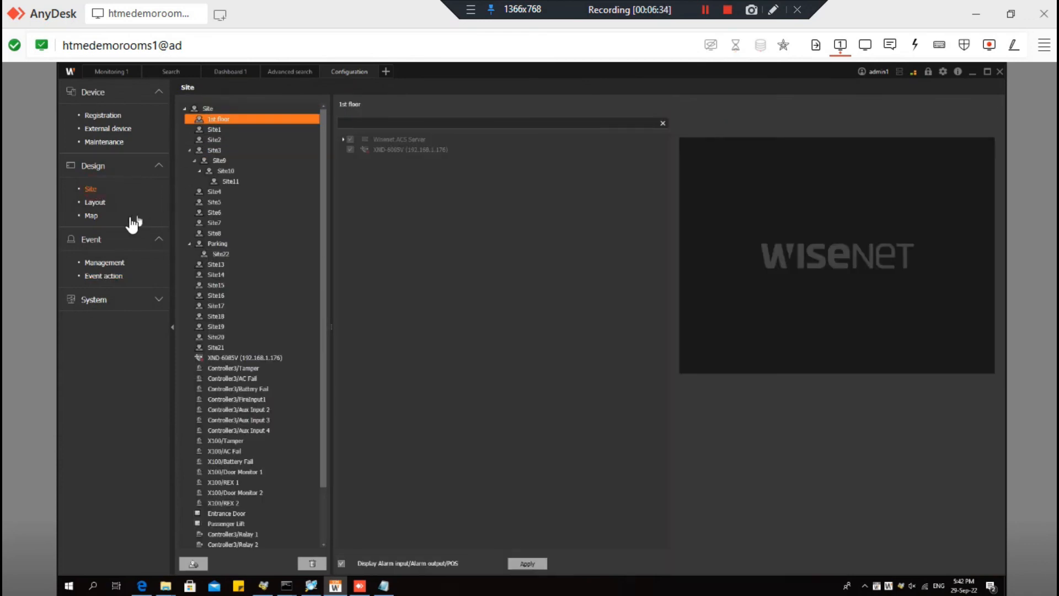
{"action": "left_click", "coordinate": [93, 218]}
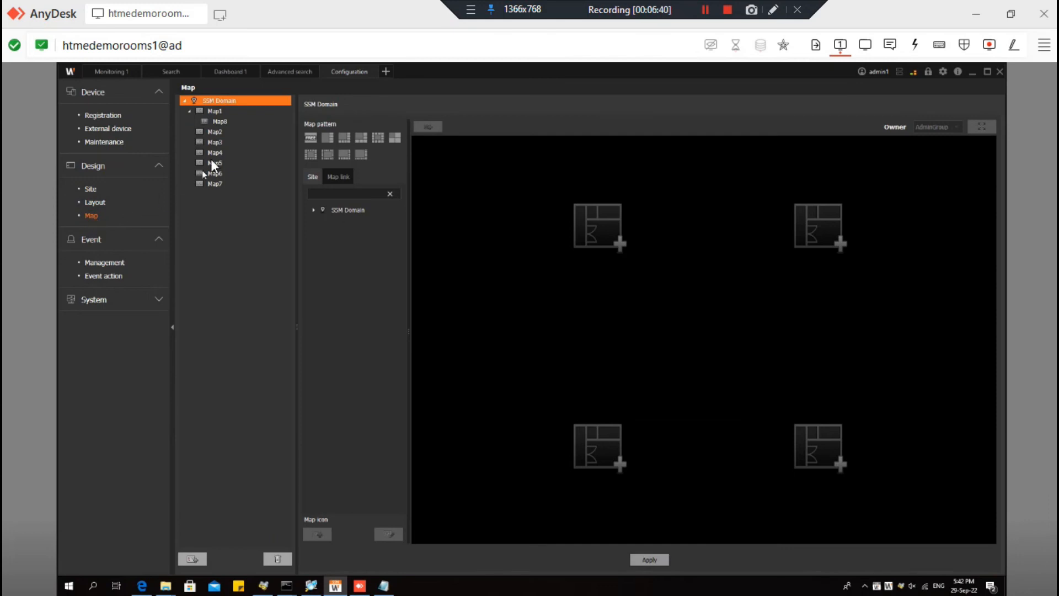
{"action": "left_click", "coordinate": [236, 109]}
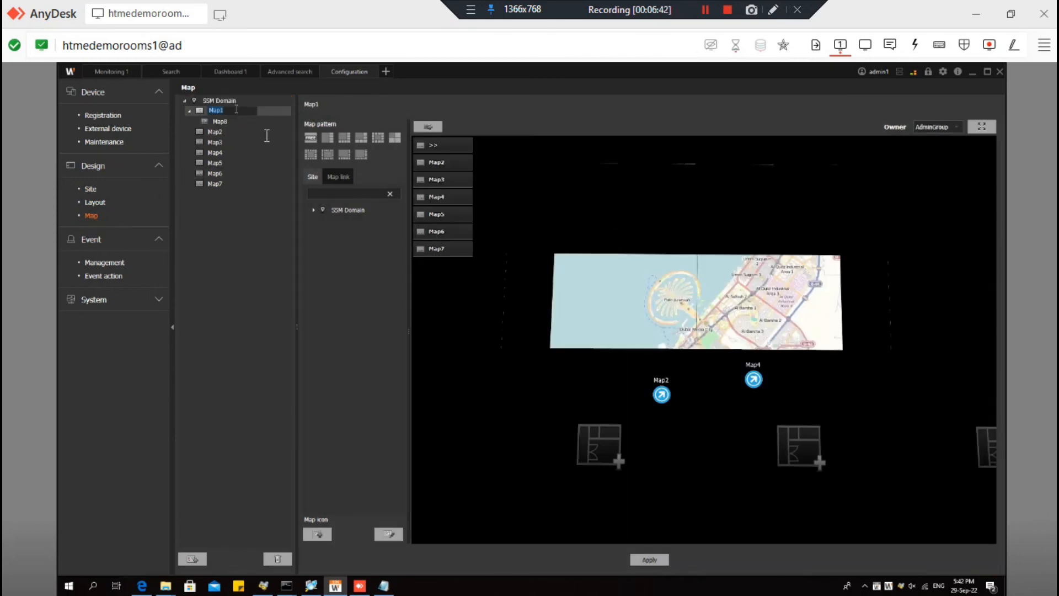
{"action": "left_click", "coordinate": [313, 210]}
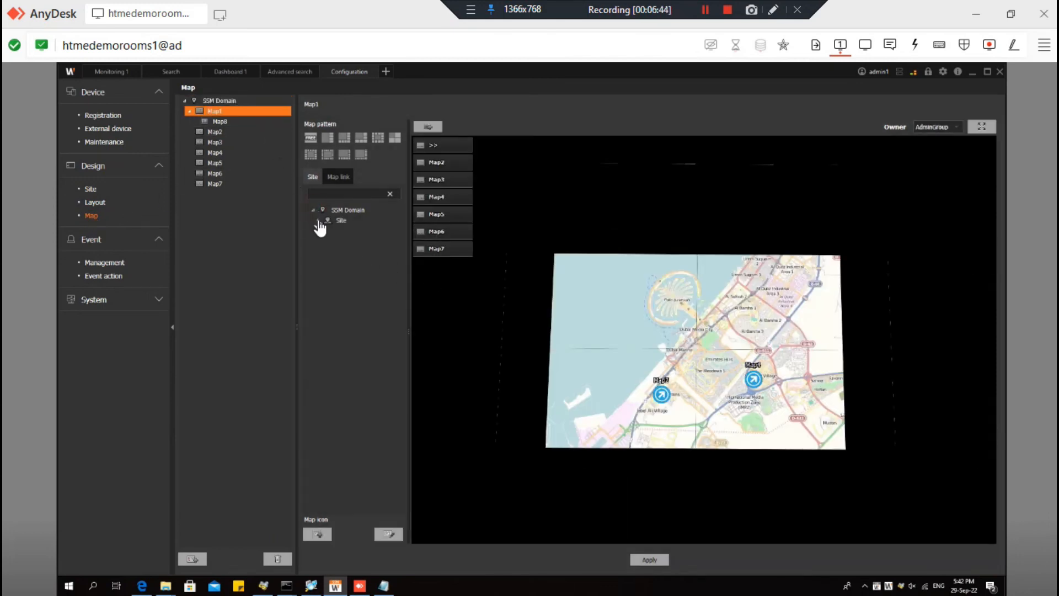
{"action": "left_click", "coordinate": [318, 220]}
{"action": "scroll", "coordinate": [367, 417], "scroll_direction": "down", "scroll_amount": 3}
{"action": "scroll", "coordinate": [357, 482], "scroll_direction": "down", "scroll_amount": 3}
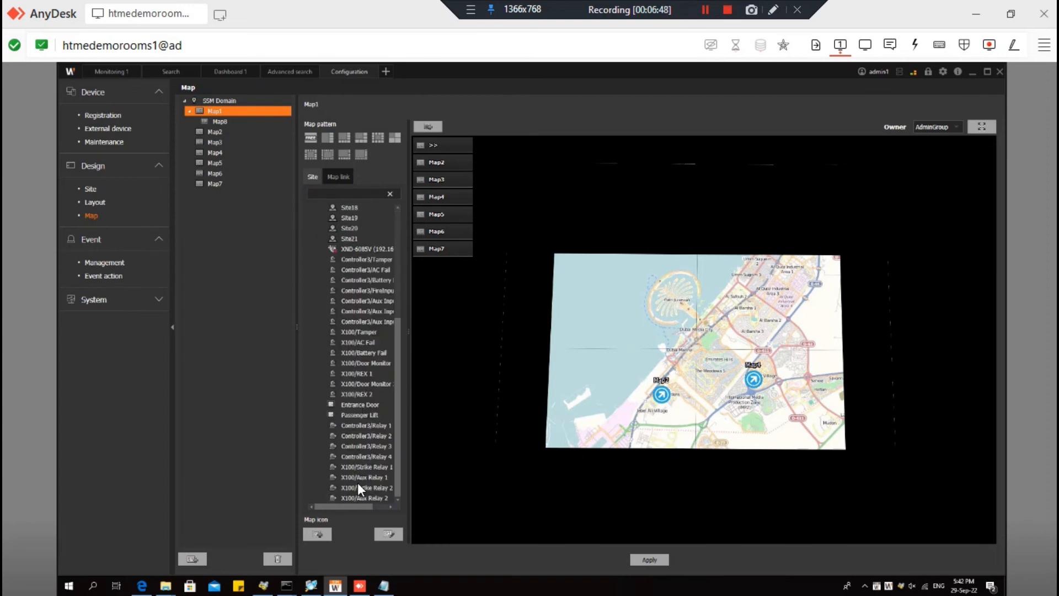
- Place Entrance Door and the XND-6085V camera on Map1, apply, and switch to Monitoring 1
{"action": "mouse_move", "coordinate": [358, 405]}
{"action": "left_mouse_down"}
{"action": "mouse_move", "coordinate": [711, 338]}
{"action": "mouse_move", "coordinate": [729, 392]}
{"action": "left_mouse_up"}
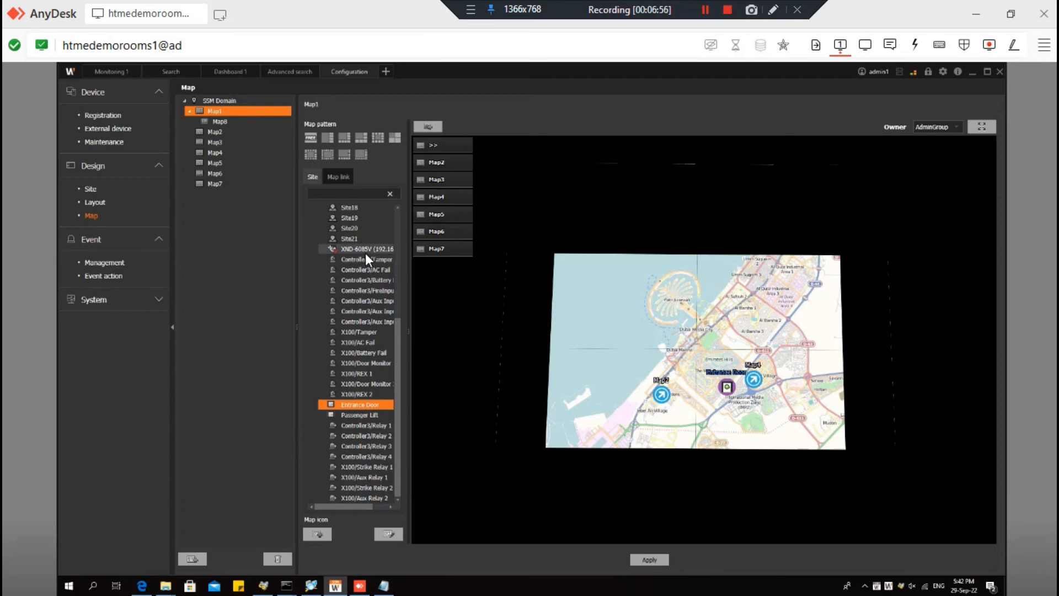
{"action": "left_click_drag", "start_coordinate": [365, 253], "coordinate": [435, 239]}
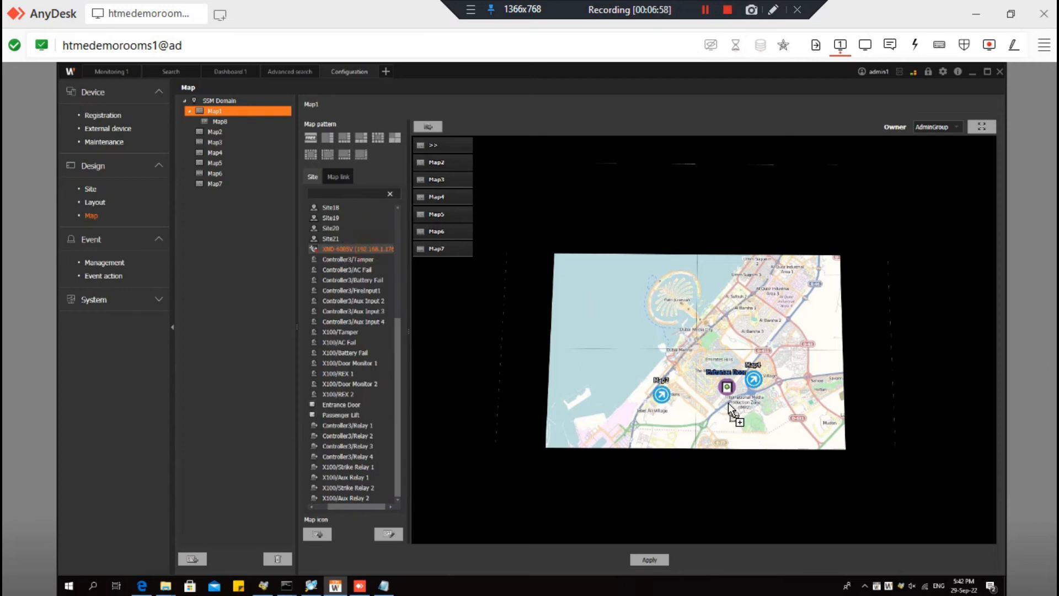
{"action": "left_click_drag", "start_coordinate": [733, 399], "coordinate": [740, 397]}
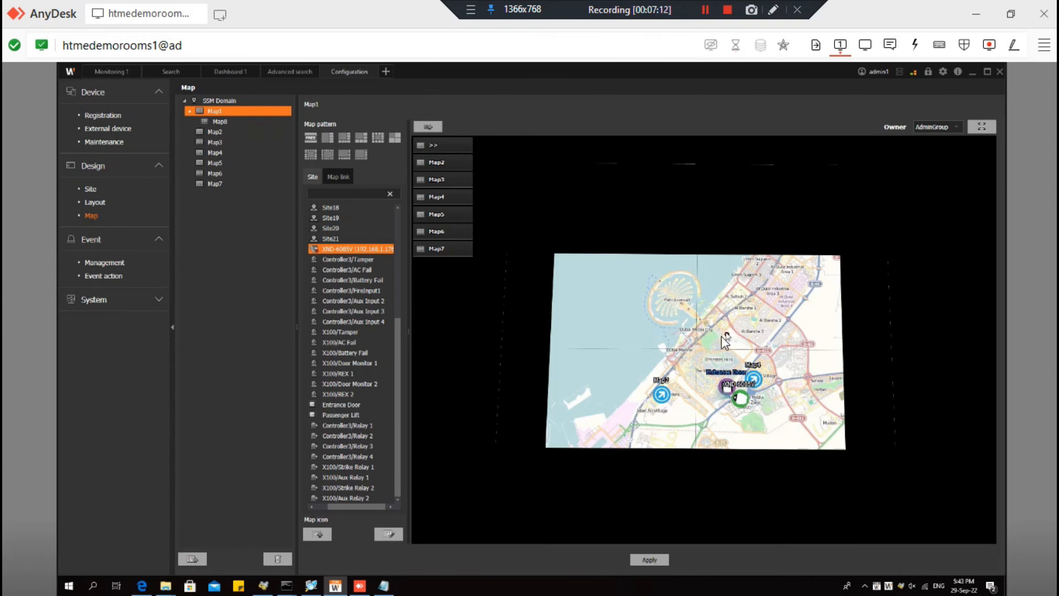
{"action": "left_click", "coordinate": [643, 561]}
{"action": "left_click", "coordinate": [432, 281]}
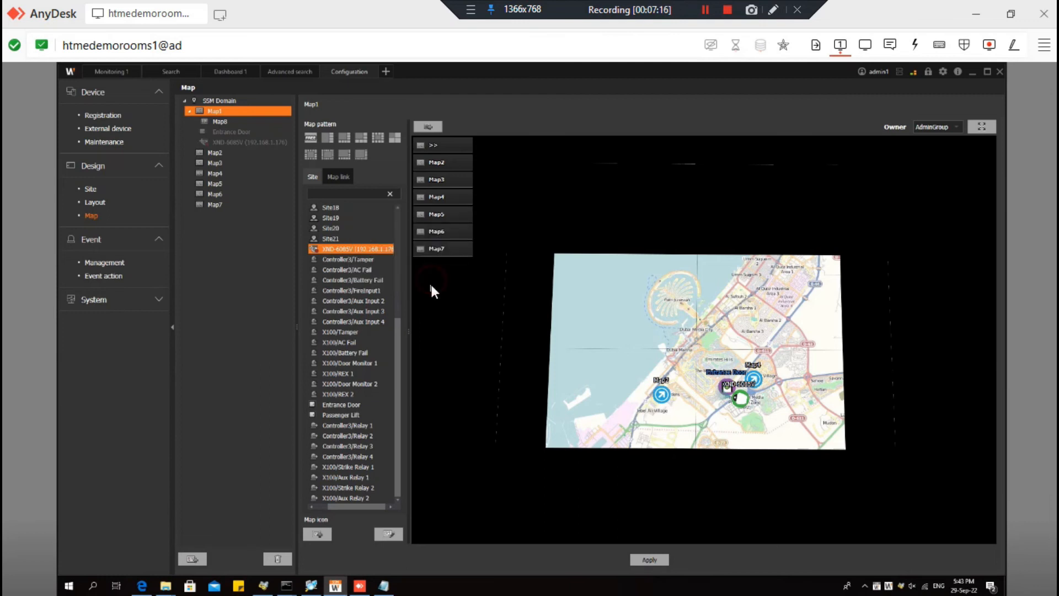
{"action": "left_click", "coordinate": [112, 66]}
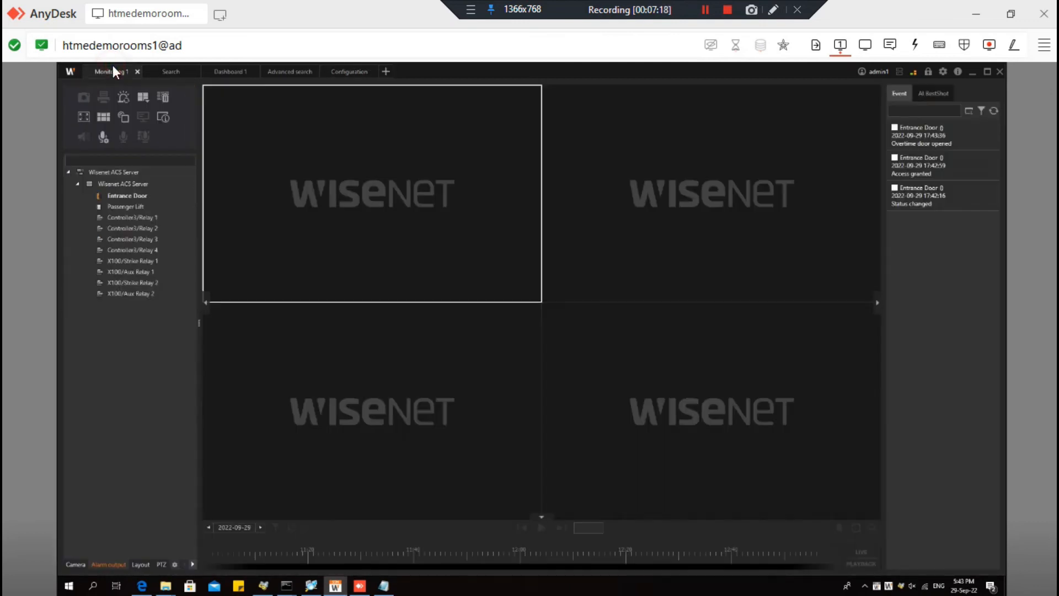
- Open the Map1 layout and change the Entrance Door's status from its context menu
{"action": "left_click", "coordinate": [142, 563]}
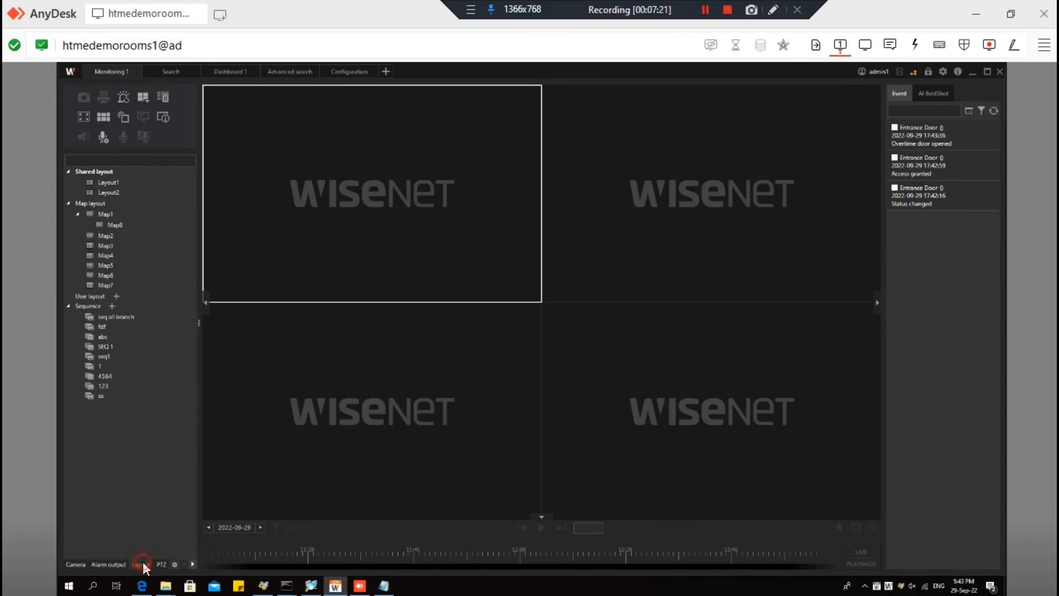
{"action": "left_click", "coordinate": [109, 212]}
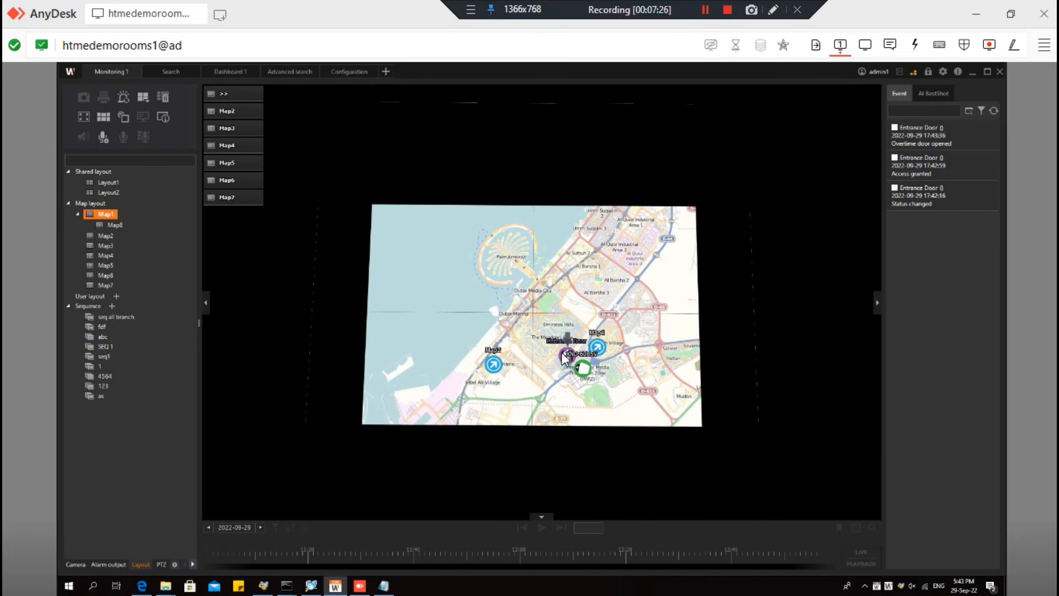
{"action": "right_click", "coordinate": [565, 357]}
{"action": "left_click", "coordinate": [584, 374]}
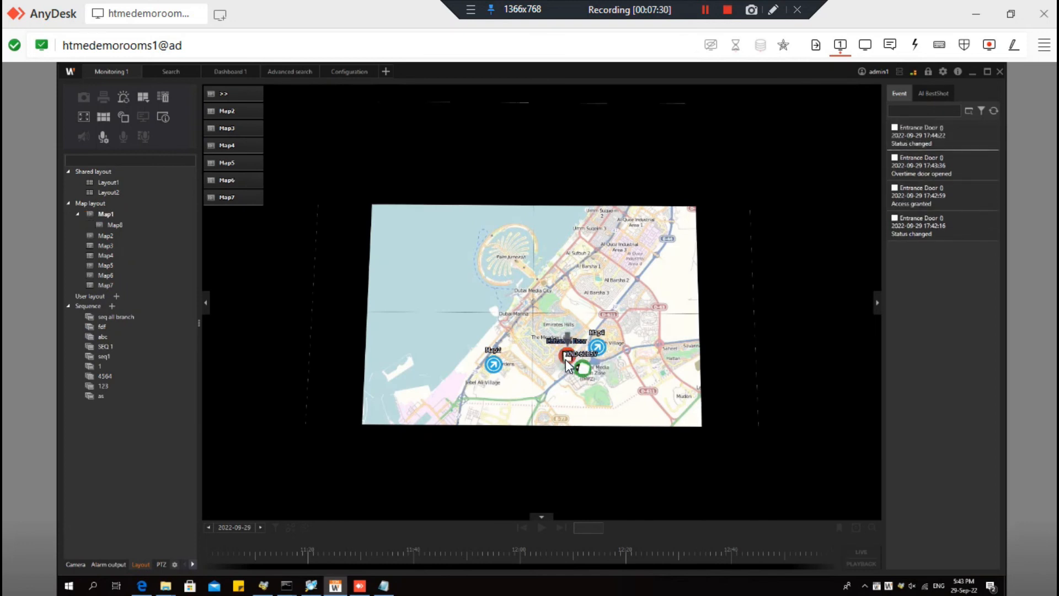
- Open the Entrance Door, confirm with OK, and acknowledge the resulting access-granted alarm
{"action": "right_click", "coordinate": [566, 359]}
{"action": "left_click", "coordinate": [574, 363]}
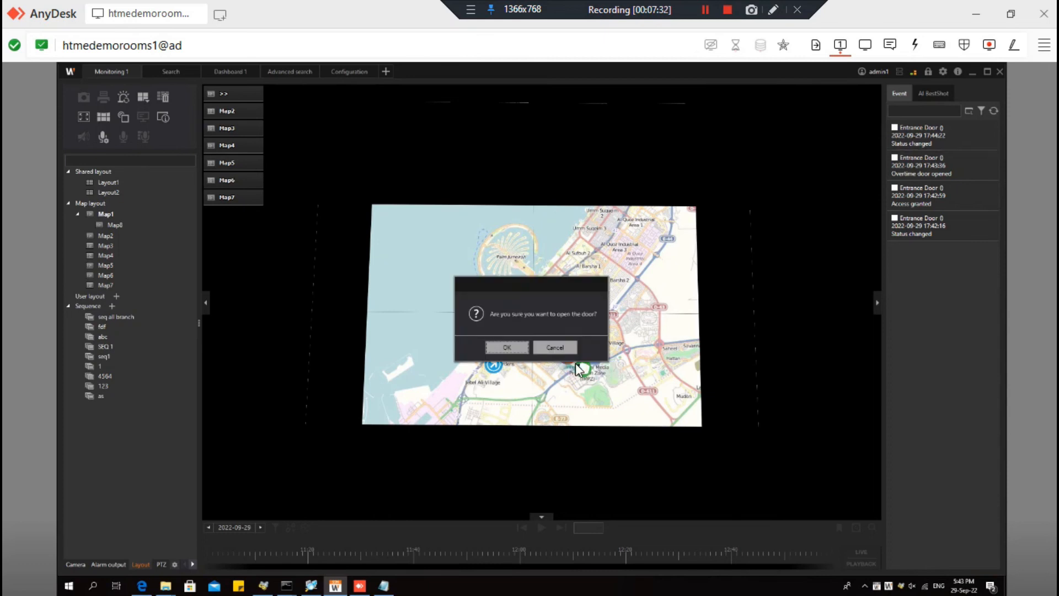
{"action": "left_click", "coordinate": [506, 347]}
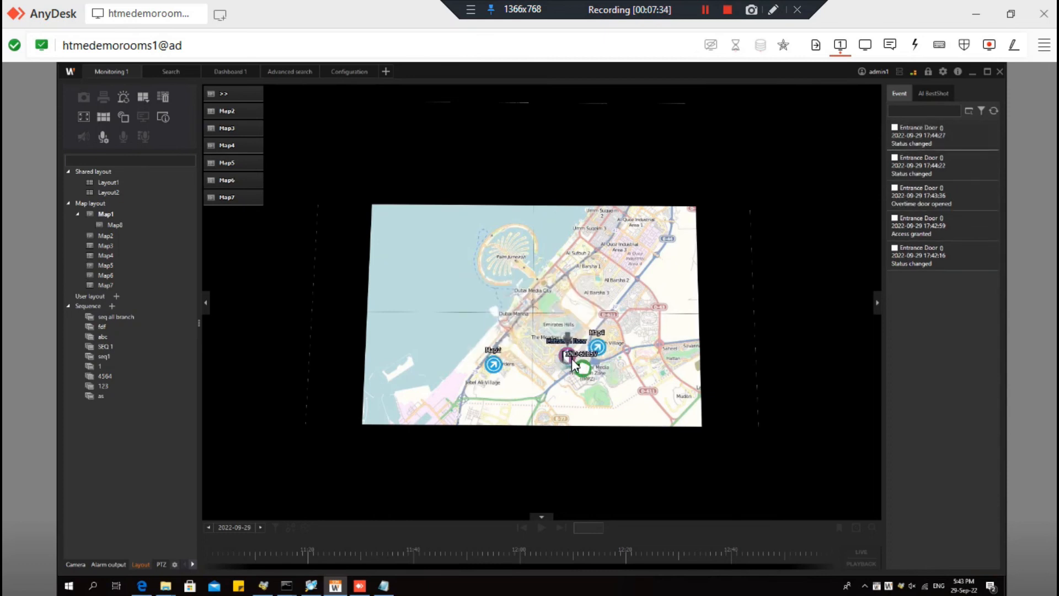
{"action": "scroll", "coordinate": [599, 399], "scroll_direction": "up", "scroll_amount": 1}
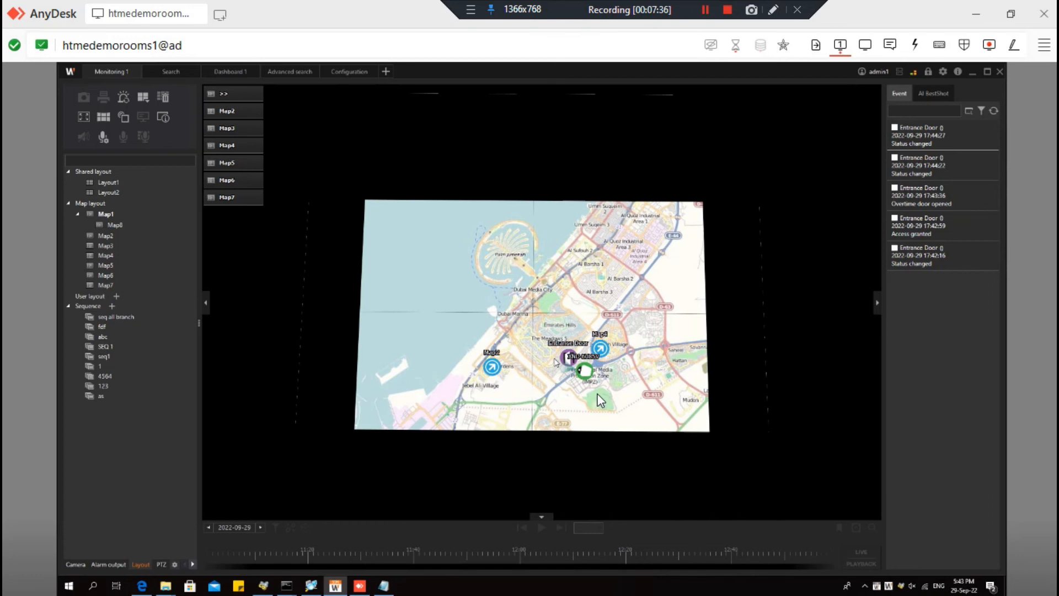
{"action": "scroll", "coordinate": [600, 401], "scroll_direction": "up", "scroll_amount": 3}
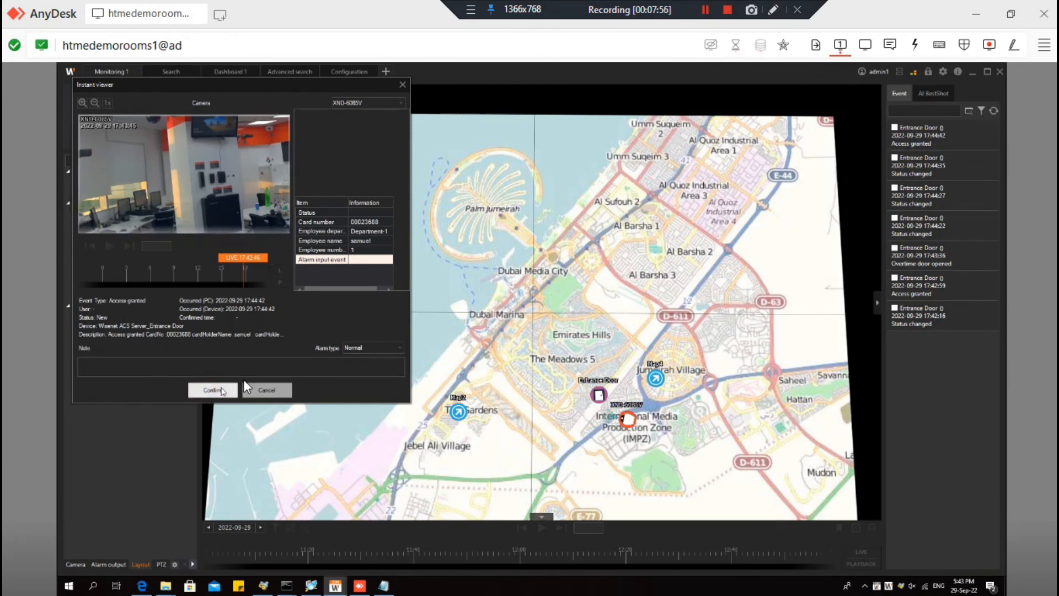
{"action": "left_click", "coordinate": [222, 390]}
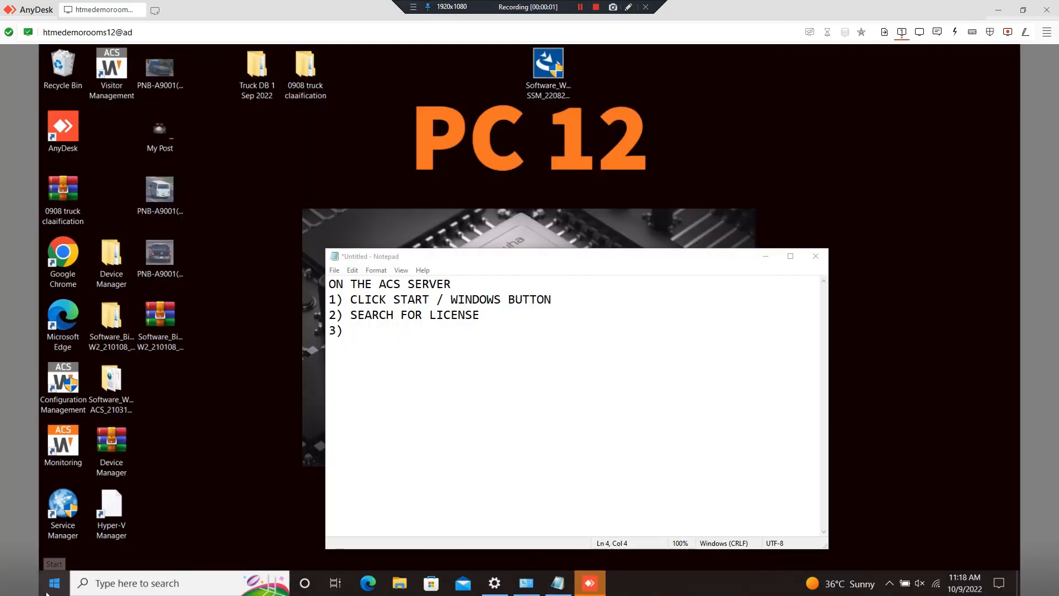
- Search Start for 'license', launch Wisenet SSM License Manager, then return to Notepad
{"action": "left_click", "coordinate": [54, 590]}
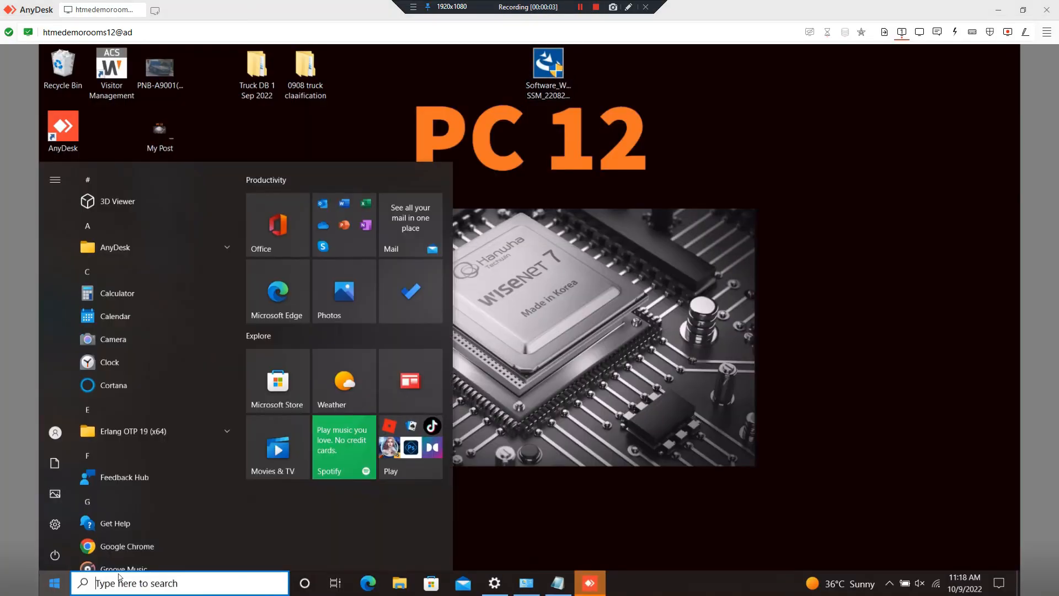
{"action": "type", "text": "license"}
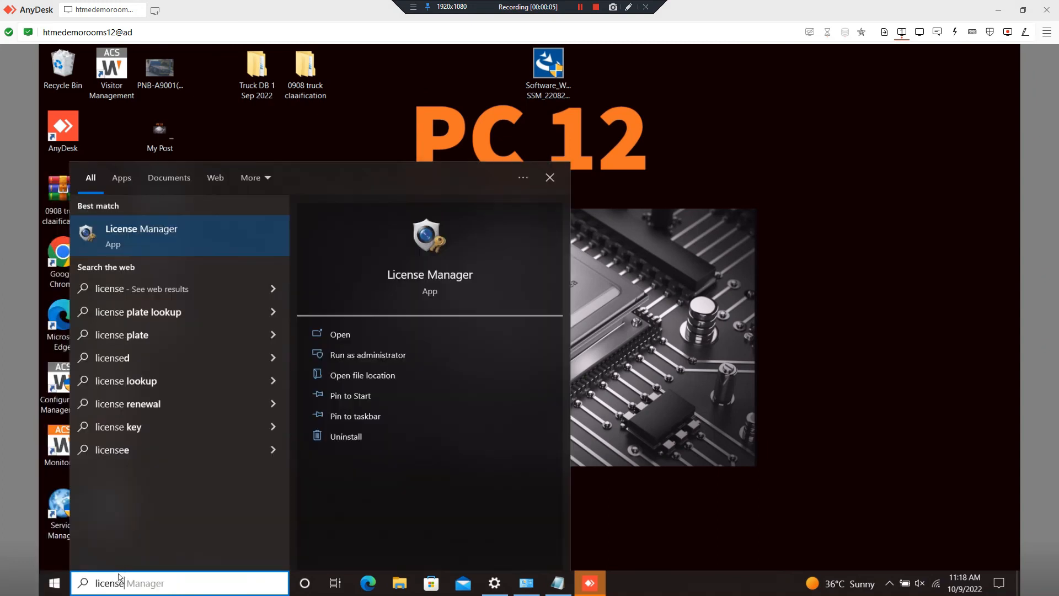
{"action": "left_click", "coordinate": [203, 244]}
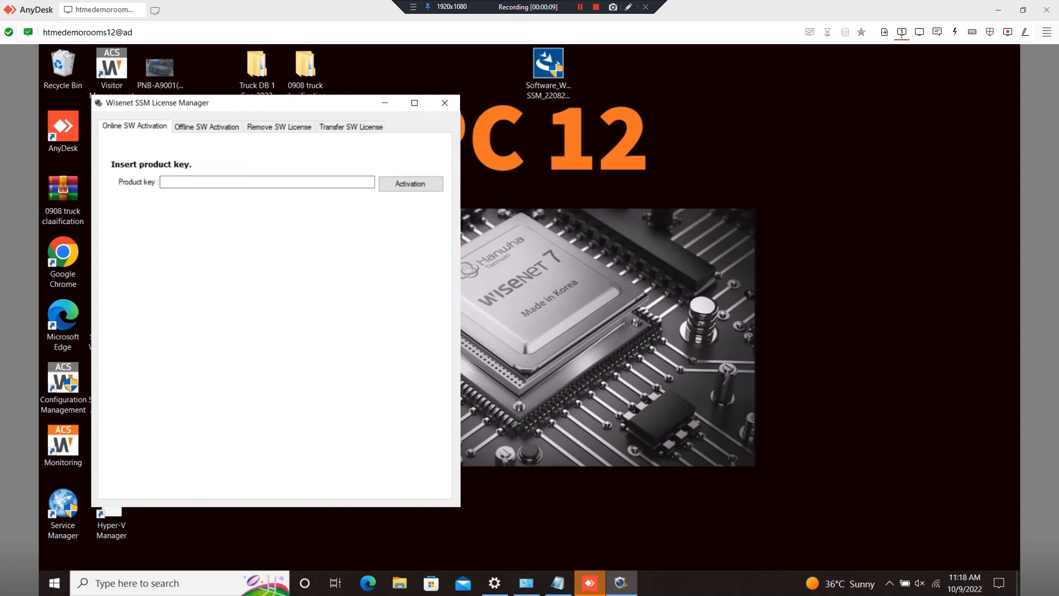
{"action": "key", "text": "alt+Tab"}
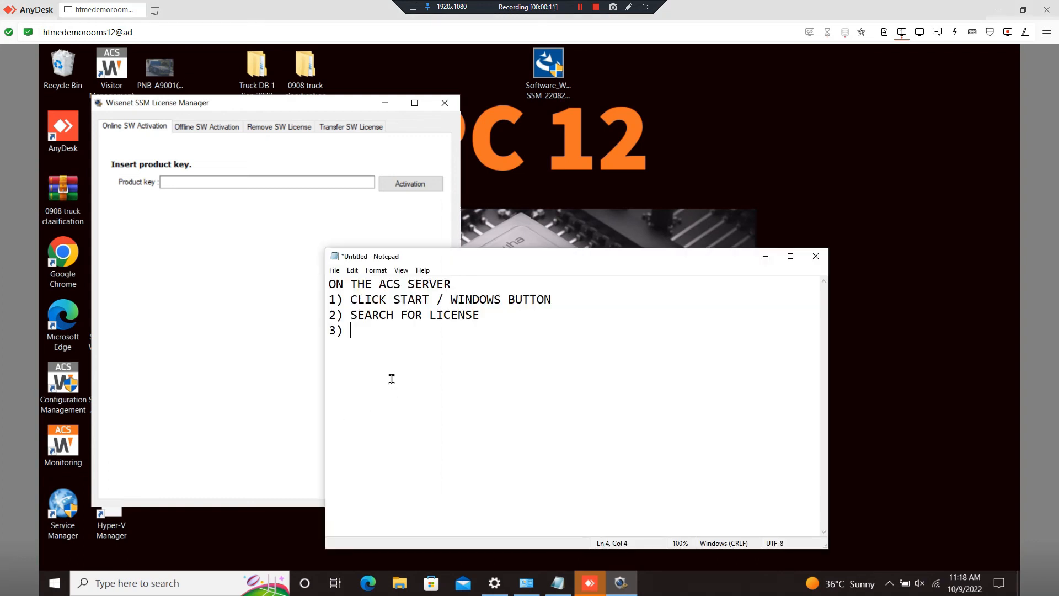
- Note the open-License-Manager line, step 4 on the distributor-supplied key, and step 5 on online activation
{"action": "type", "text": "OPEN LIECN"}
{"action": "key", "text": "BackSpace"}
{"action": "key", "text": "BackSpace"}
{"action": "key", "text": "BackSpace"}
{"action": "type", "text": "C MANAGER"}
{"action": "key", "text": "Return"}
{"action": "type", "text": "4) "}
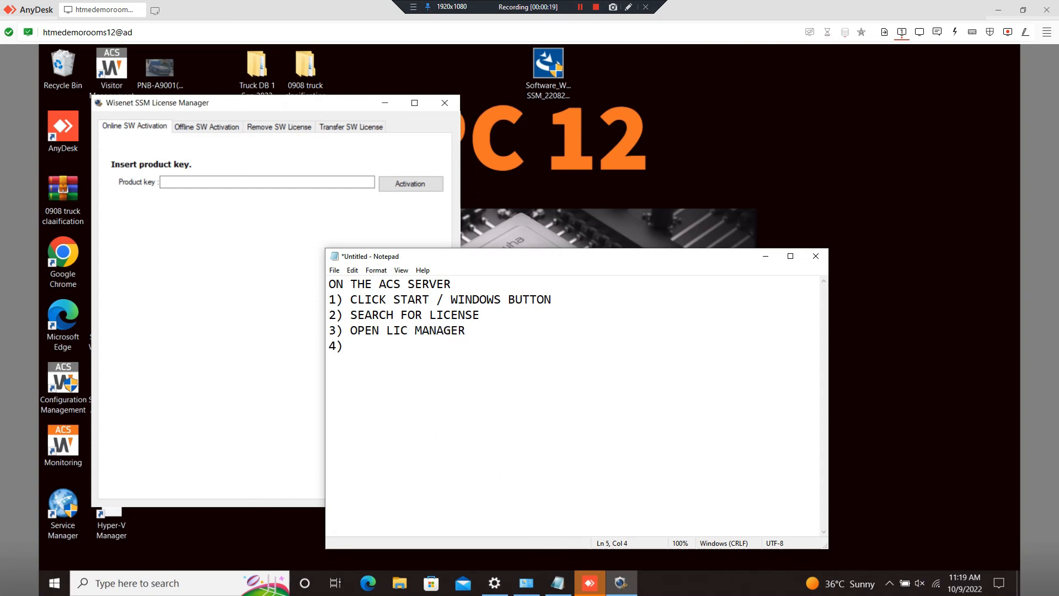
{"action": "type", "text": "They"}
{"action": "key", "text": "BackSpace"}
{"action": "key", "text": "BackSpace"}
{"action": "type", "text": "LICENSE KEY IS"}
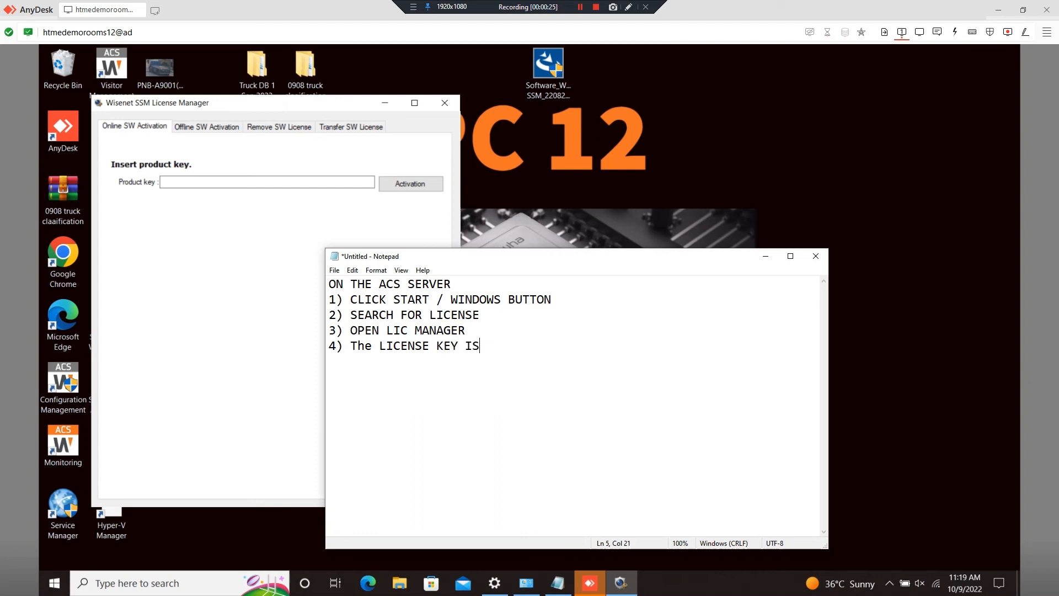
{"action": "type", "text": " SUPPLIED TO YOU ONCE PUR"}
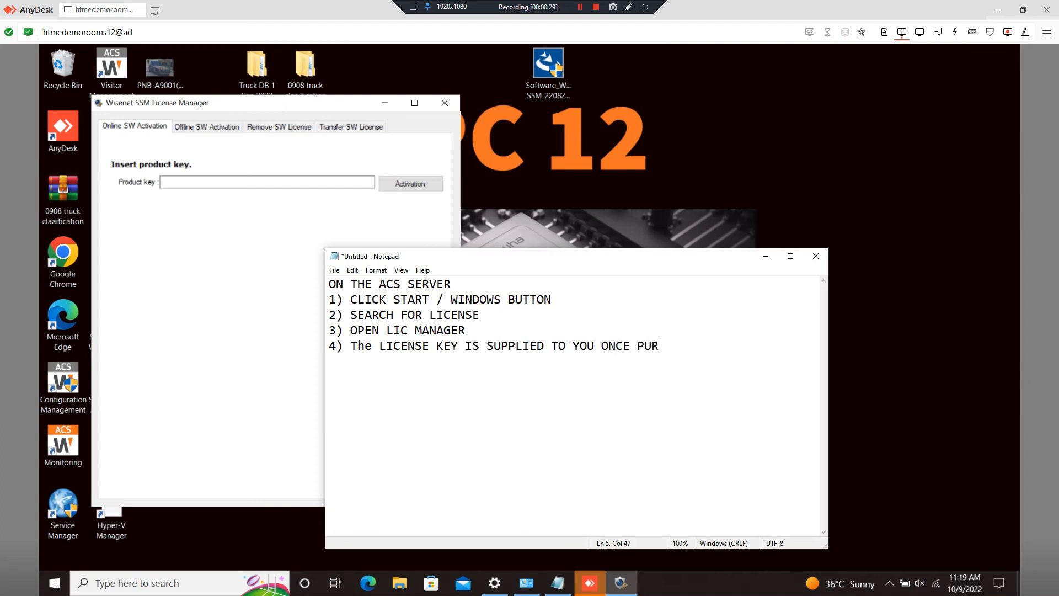
{"action": "type", "text": "CHASED BY TH"}
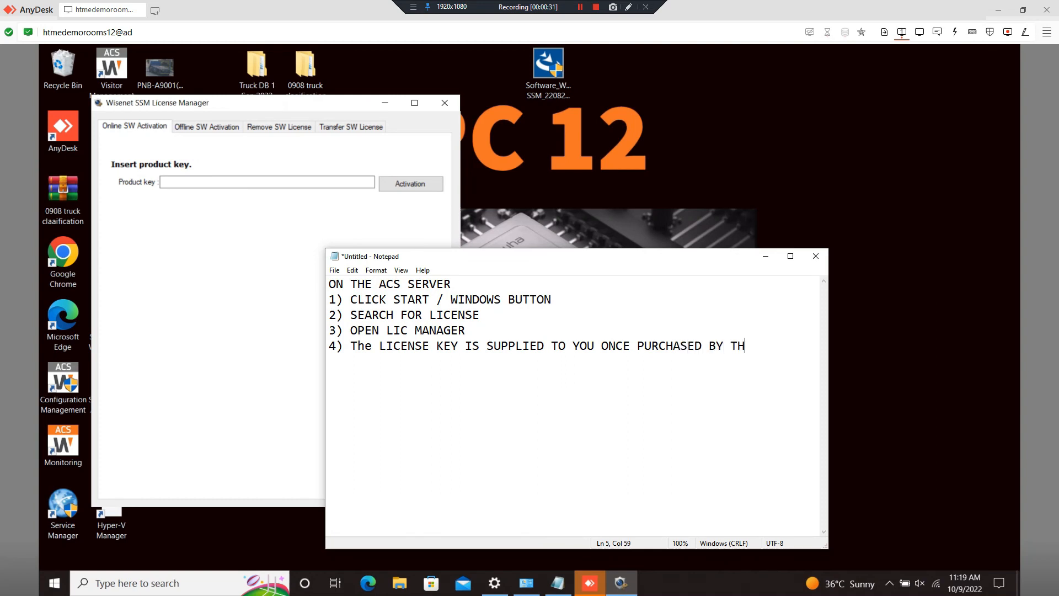
{"action": "type", "text": "E DISRI"}
{"action": "key", "text": "BackSpace"}
{"action": "key", "text": "BackSpace"}
{"action": "type", "text": "T. 5) USE ONLINE ACTIVA"}
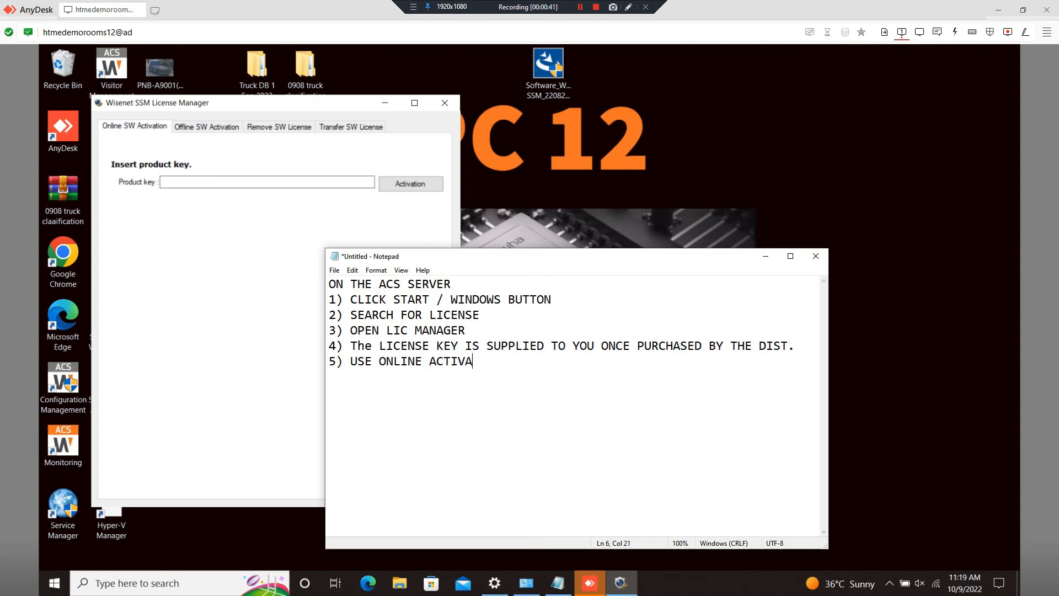
{"action": "type", "text": "TION IF INTERNET IS AVAILABLE"}
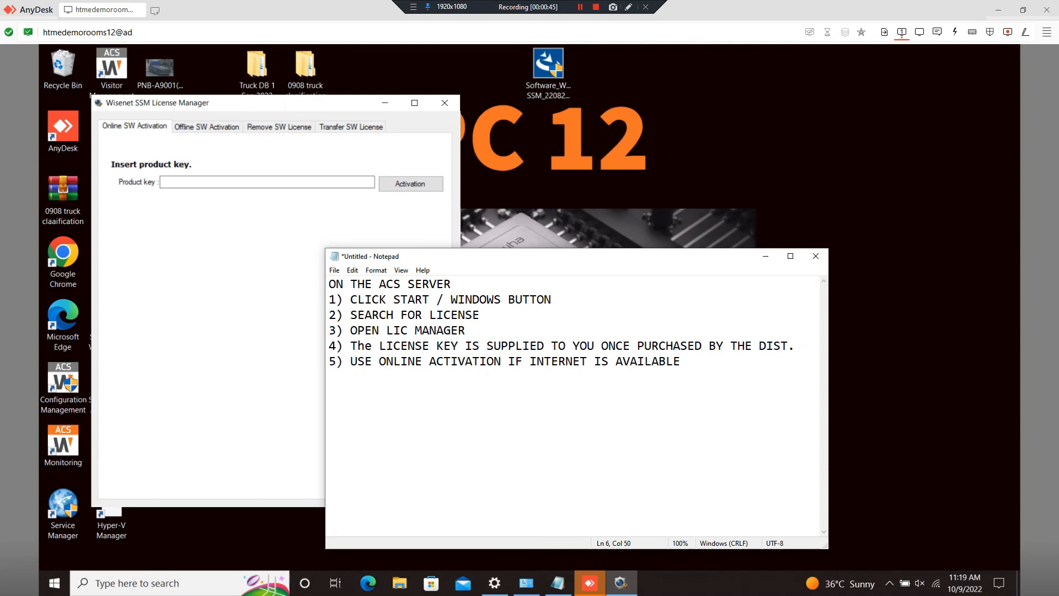
- Enter 'PASTE THE LICENSE KEY HERE AND CLICK ACTIVATE' as Product key, then open Offline SW Activation
{"action": "left_click", "coordinate": [230, 182]}
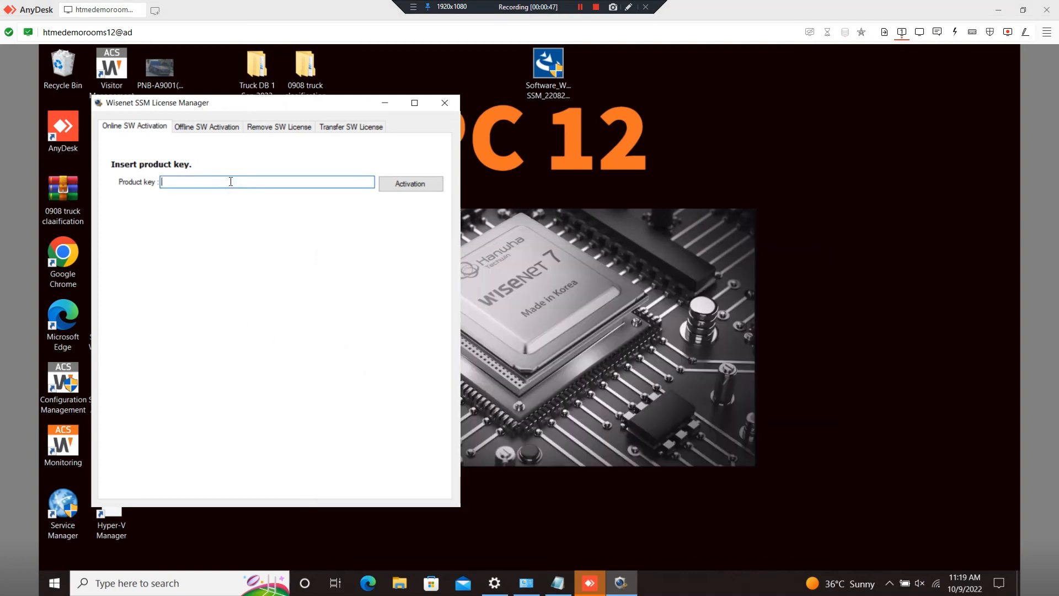
{"action": "type", "text": "PASTE THE LICENSE KEY HERE AND CLICK A"}
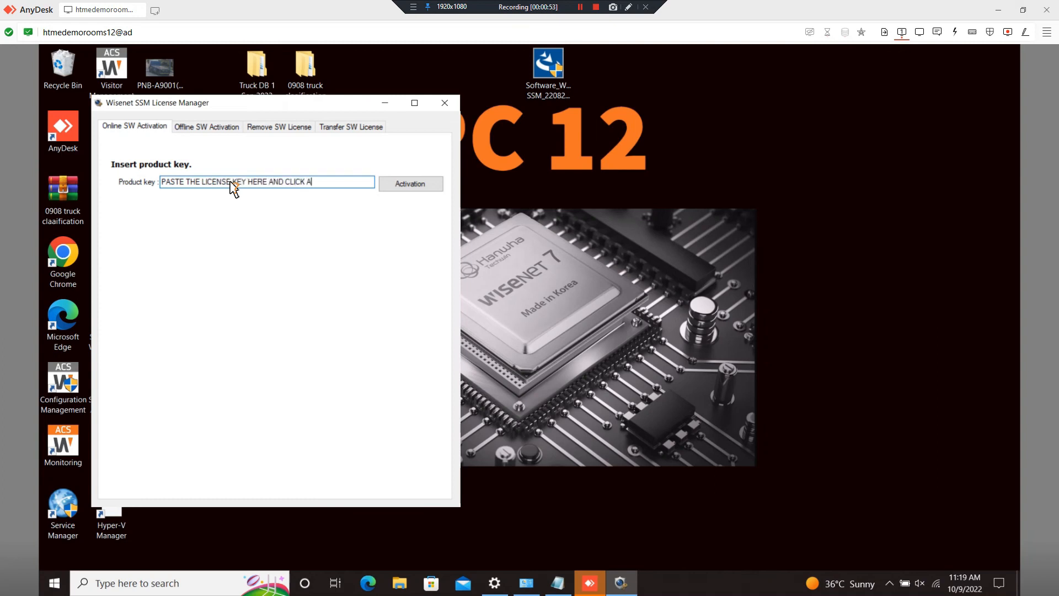
{"action": "type", "text": "CTIVATE"}
{"action": "key", "text": "alt+Tab"}
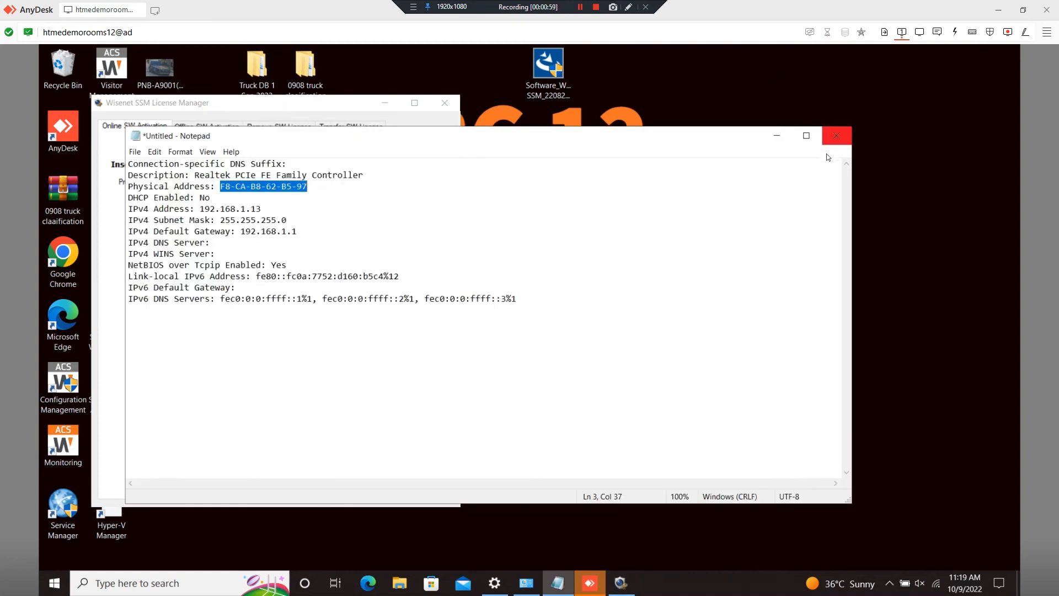
{"action": "key", "text": "ctrl+a"}
{"action": "left_click", "coordinate": [765, 142]}
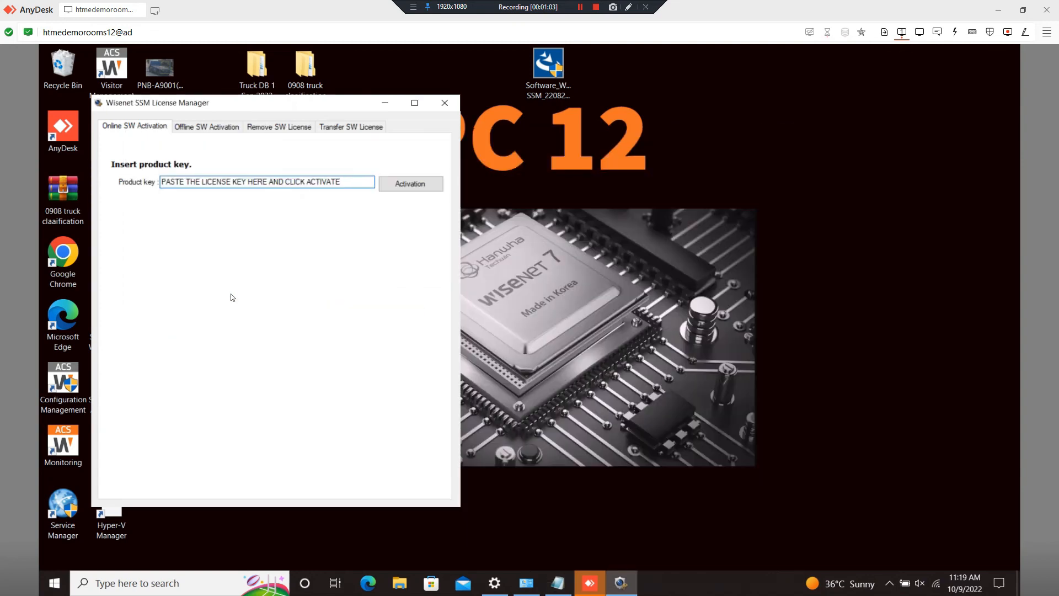
{"action": "left_click", "coordinate": [214, 128]}
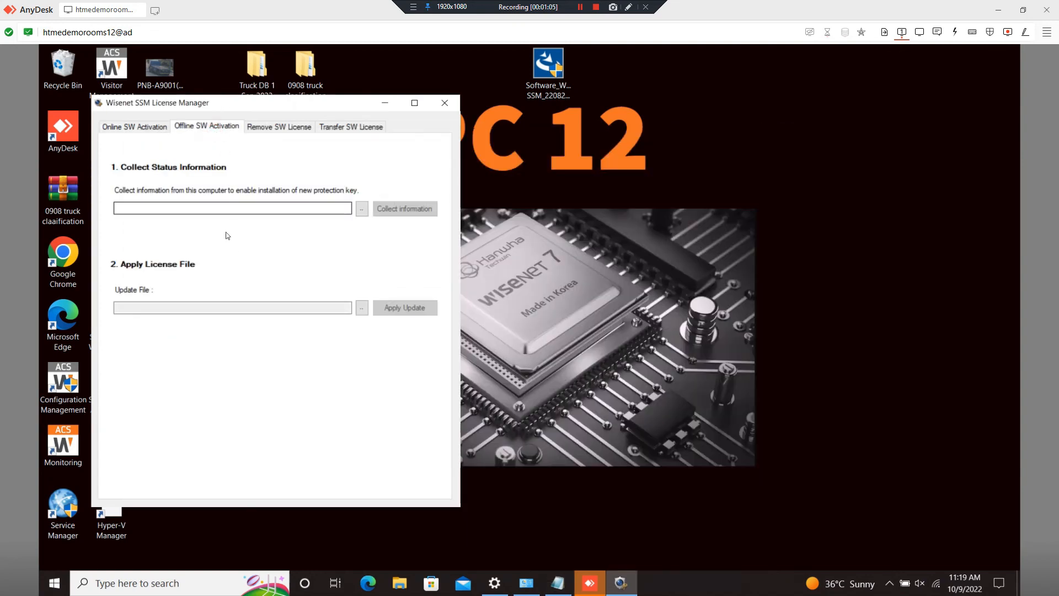
{"action": "left_click", "coordinate": [165, 210]}
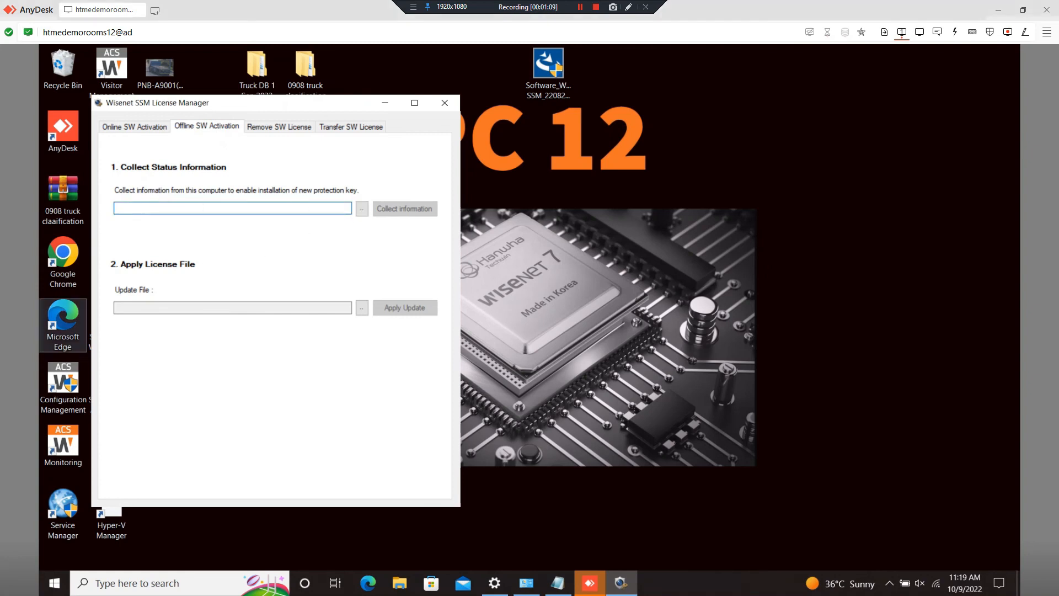
- Add step 6 'CLICK ONLINE ACTIVATE AND WAIT' and step 7 'RESTART THE WACS SERVER' to the notes
{"action": "key", "text": "alt+Tab"}
{"action": "key", "text": "Return"}
{"action": "type", "text": "6) CLICK "}
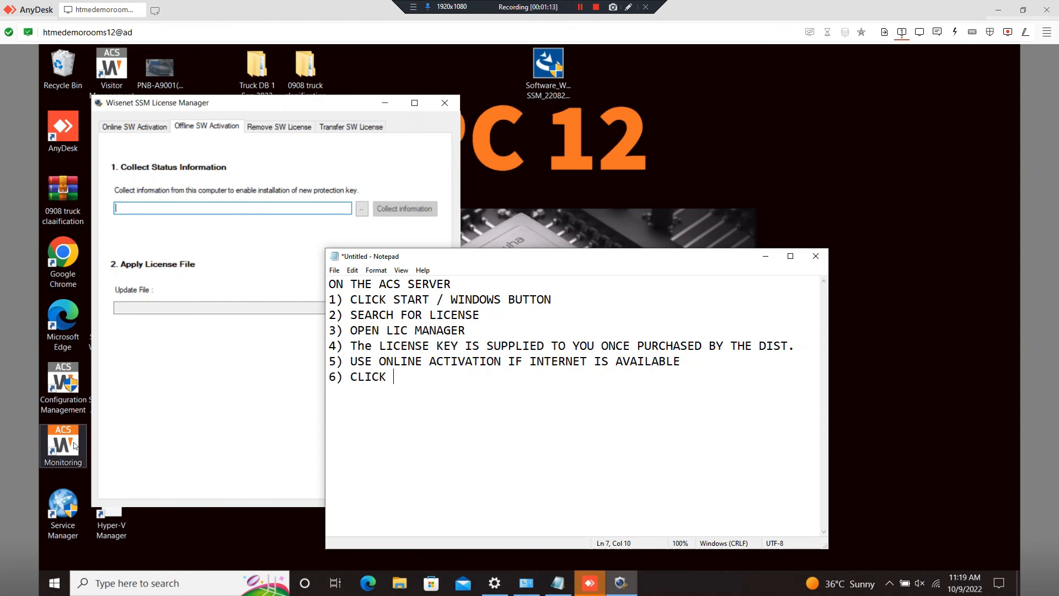
{"action": "type", "text": "ONLINE ACTIVATE AND W"}
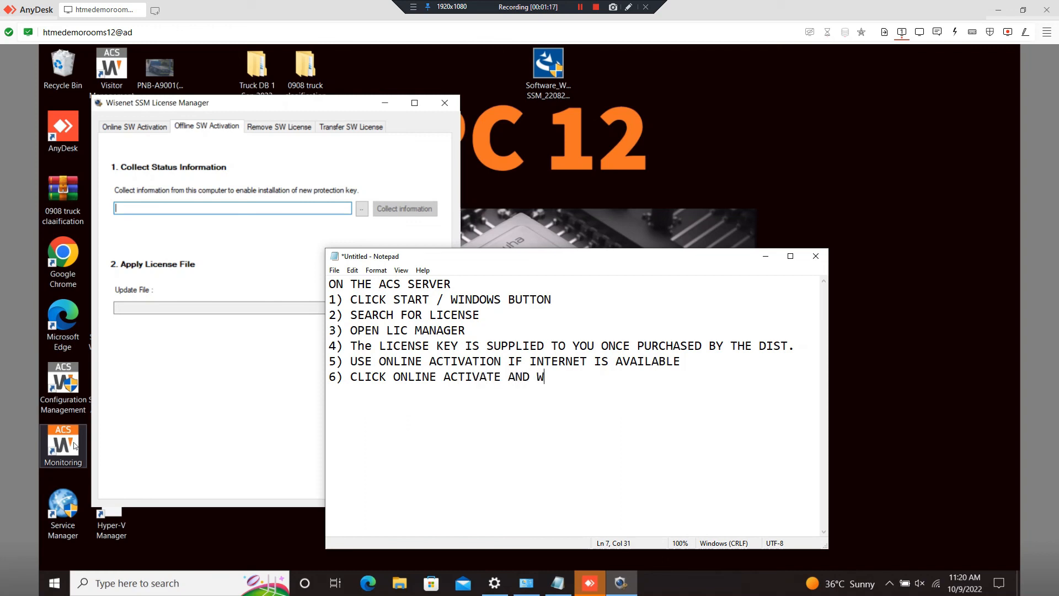
{"action": "type", "text": "AIT FOR A FEW SECONDS"}
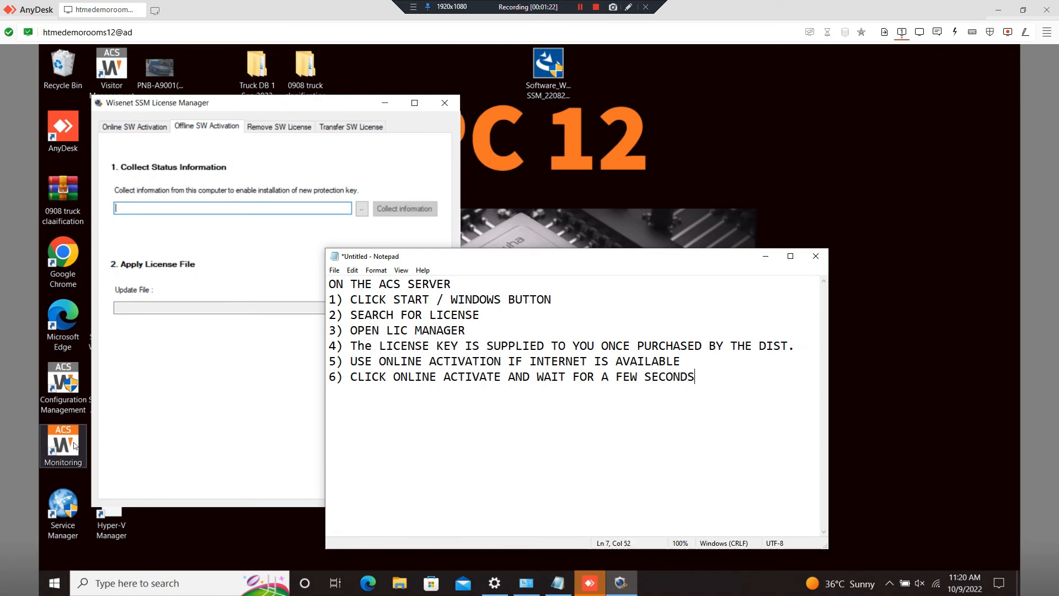
{"action": "key", "text": "Return"}
{"action": "type", "text": "7) AFTER THI"}
{"action": "type", "text": "S RESTART THE WAC S"}
{"action": "key", "text": "BackSpace"}
{"action": "key", "text": "BackSpace"}
{"action": "type", "text": "S SERVER"}
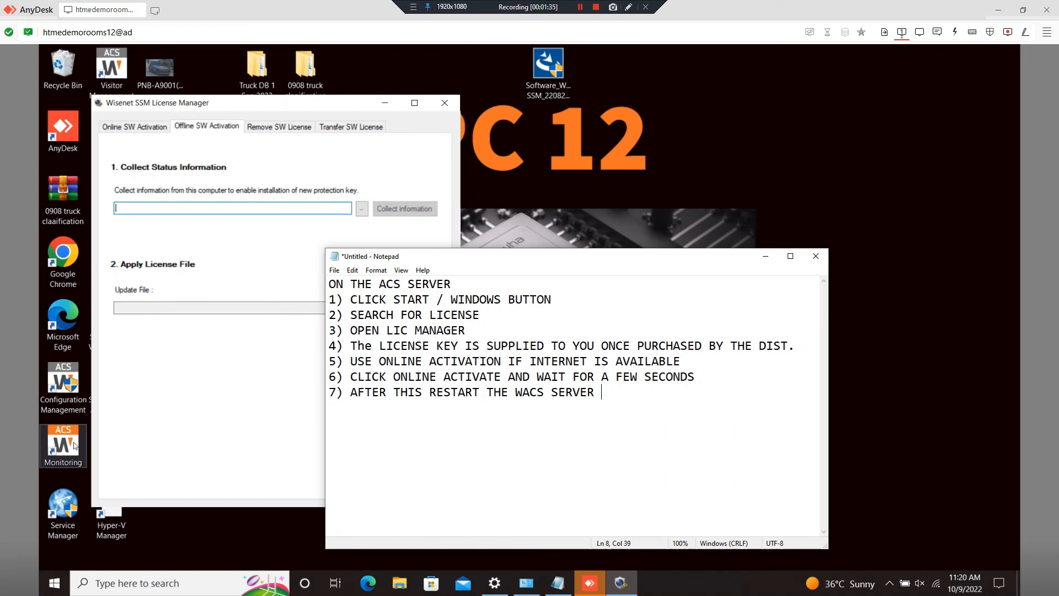
- Add the note 'FOR OFFLINE, TAKE THE SYSTEM PC INFORMATION FIRST' and return to License Manager
{"action": "key", "text": "Return"}
{"action": "key", "text": "Return"}
{"action": "type", "text": "FOR OFFLINE, tAKE THE SYSTEM P"}
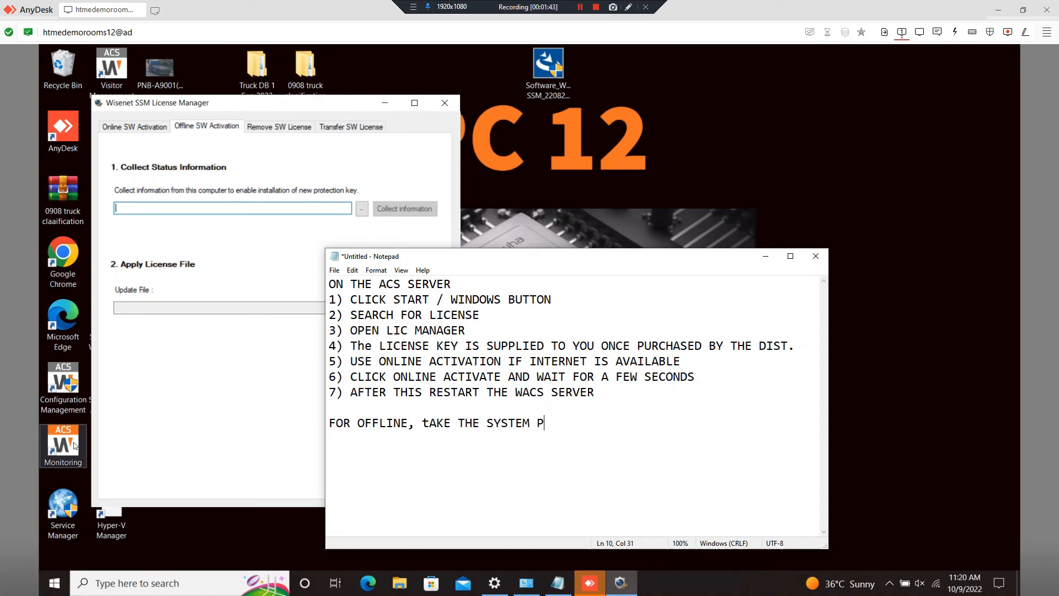
{"action": "type", "text": "C INFORMATION FIRST"}
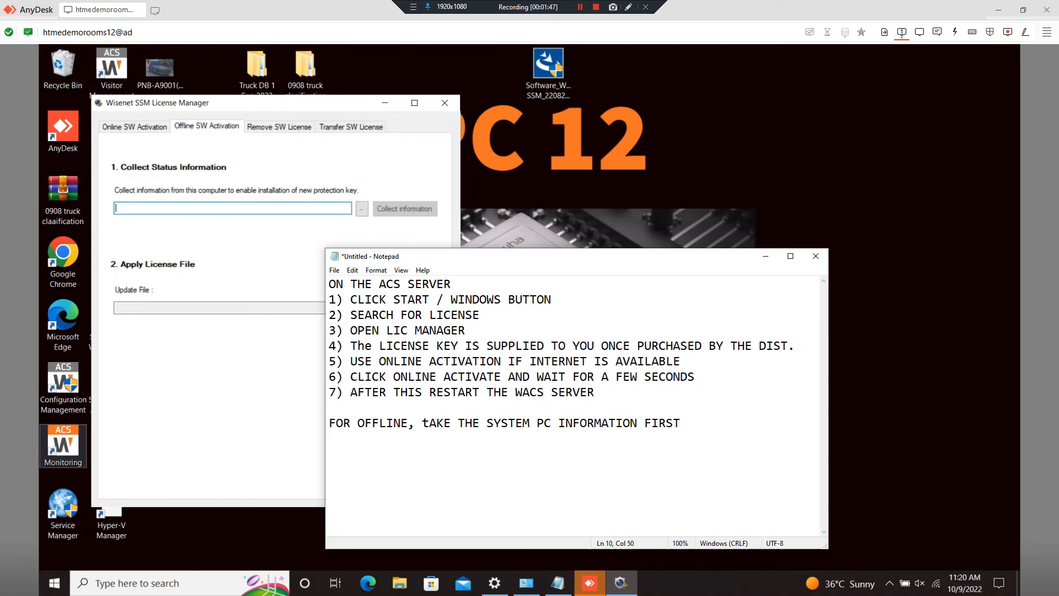
{"action": "left_click", "coordinate": [297, 250]}
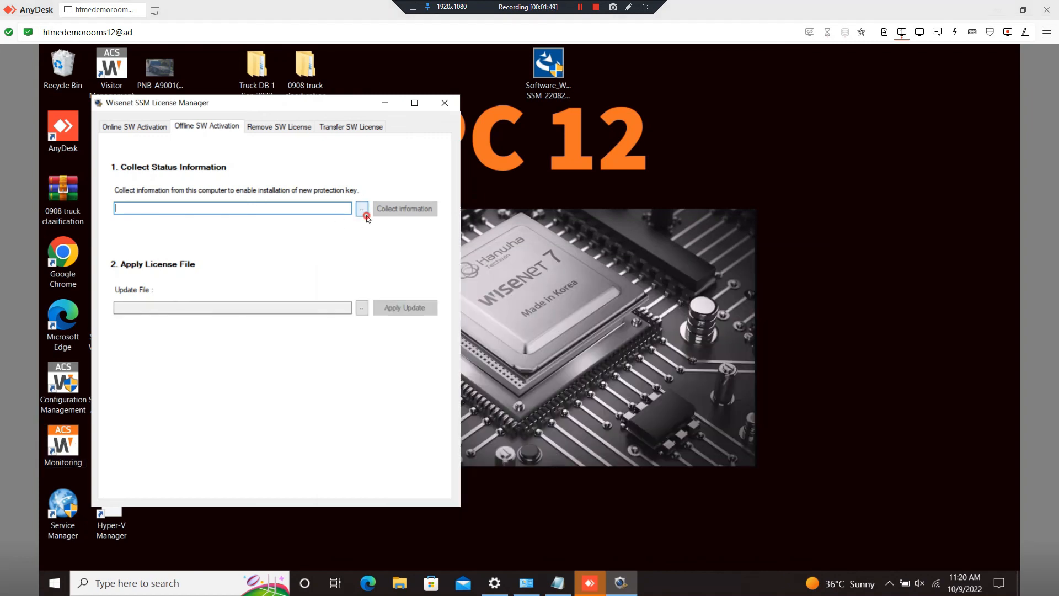
- Set the status file to WACS PC.c2v on the Desktop and collect this PC's information into it
{"action": "left_click", "coordinate": [364, 214]}
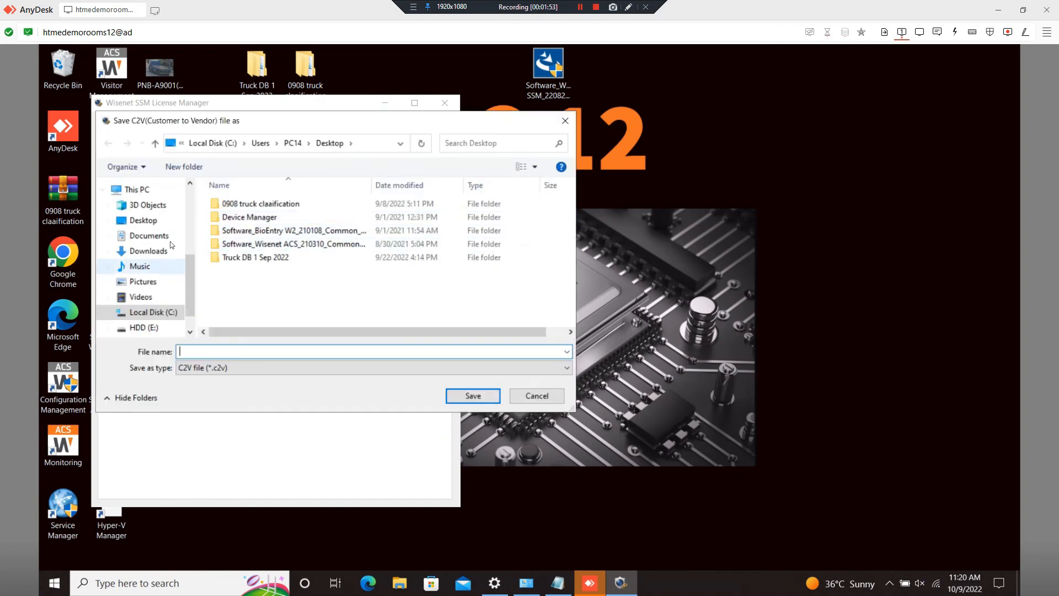
{"action": "left_click", "coordinate": [143, 223]}
{"action": "left_click", "coordinate": [244, 353]}
{"action": "type", "text": "WACS PC"}
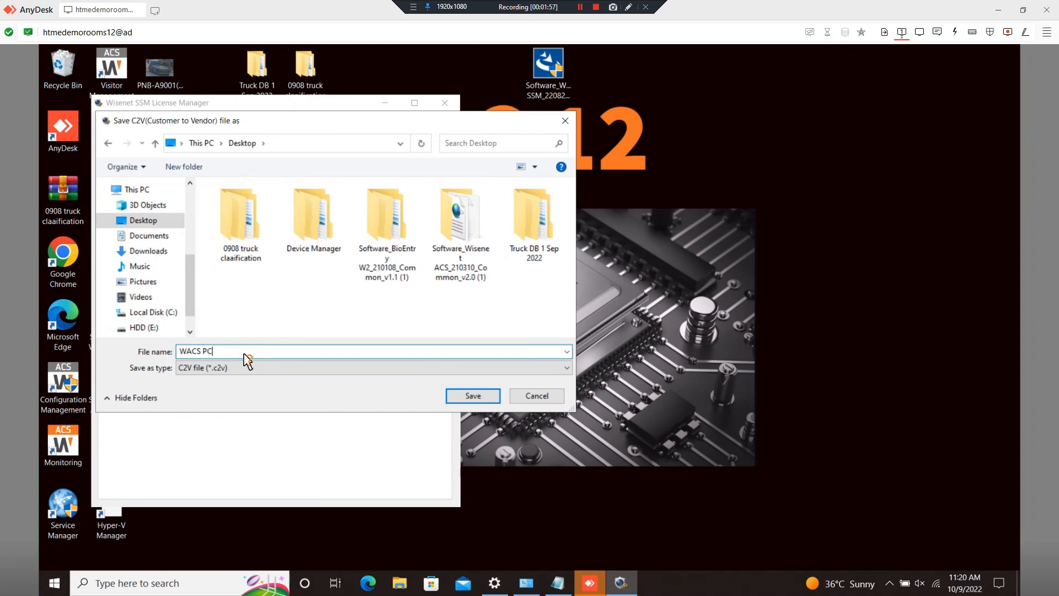
{"action": "left_click", "coordinate": [453, 396]}
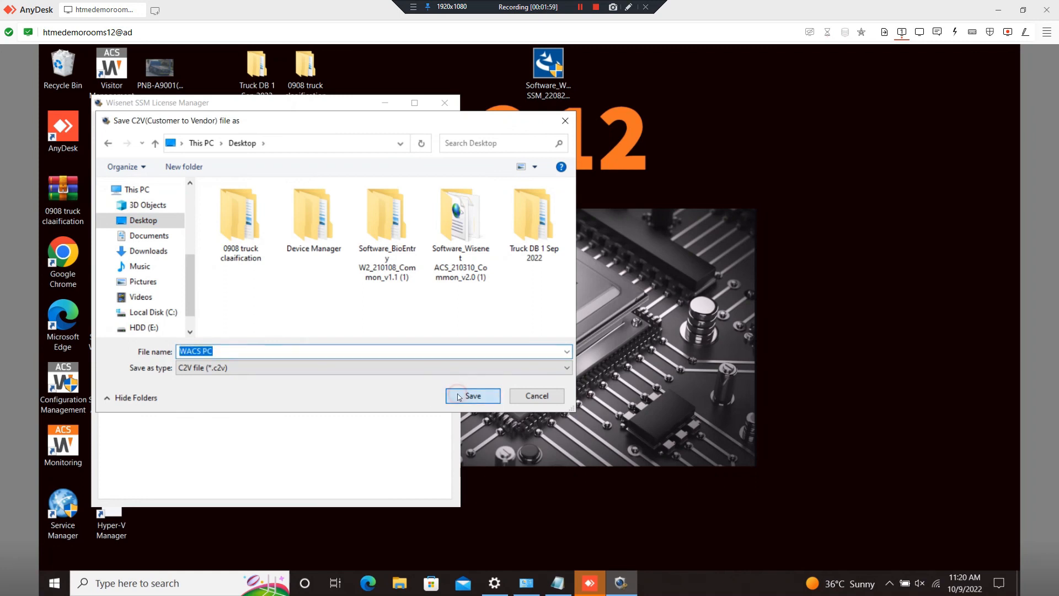
{"action": "left_click", "coordinate": [398, 213]}
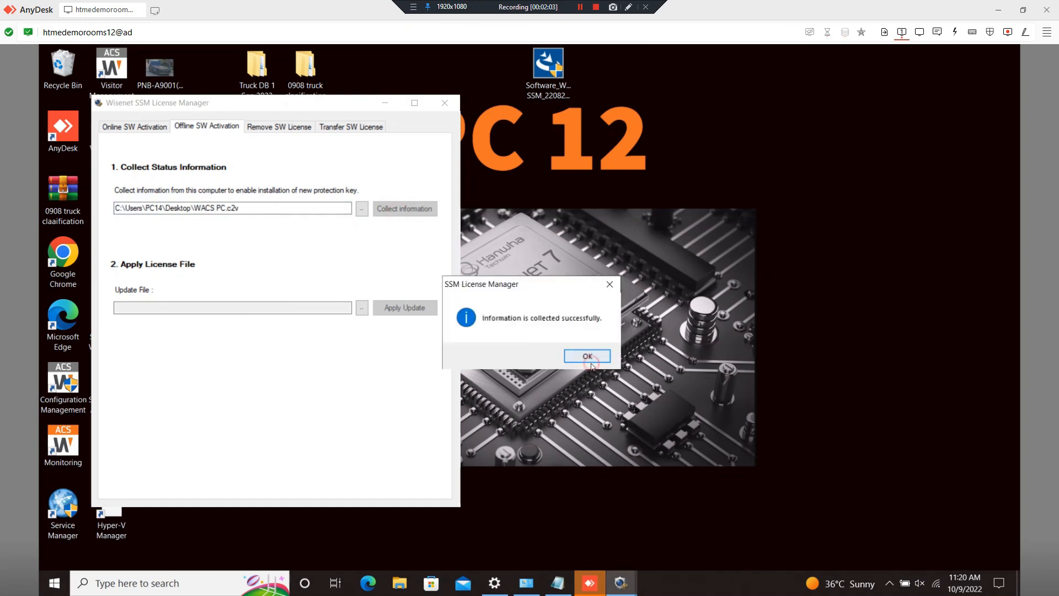
{"action": "left_click", "coordinate": [585, 355]}
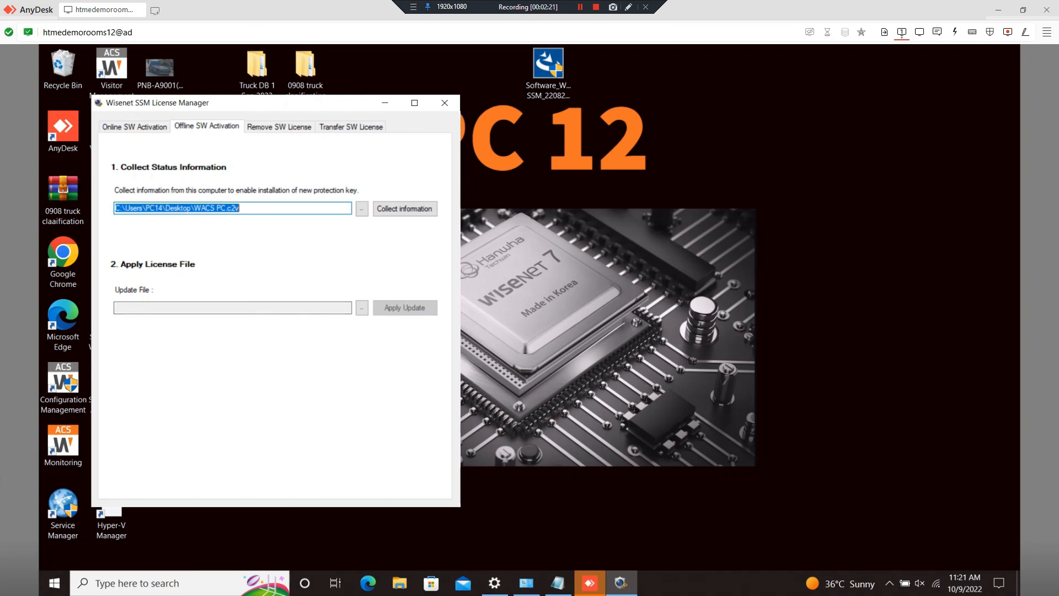
- Insert a first line reading 'THIS VIDEO PART HAS NO AUDIO' in the notes
{"action": "key", "text": "alt+Tab"}
{"action": "left_click", "coordinate": [517, 286]}
{"action": "key", "text": "Return"}
{"action": "key", "text": "Up"}
{"action": "type", "text": "THIS PART HAS NO UADIO"}
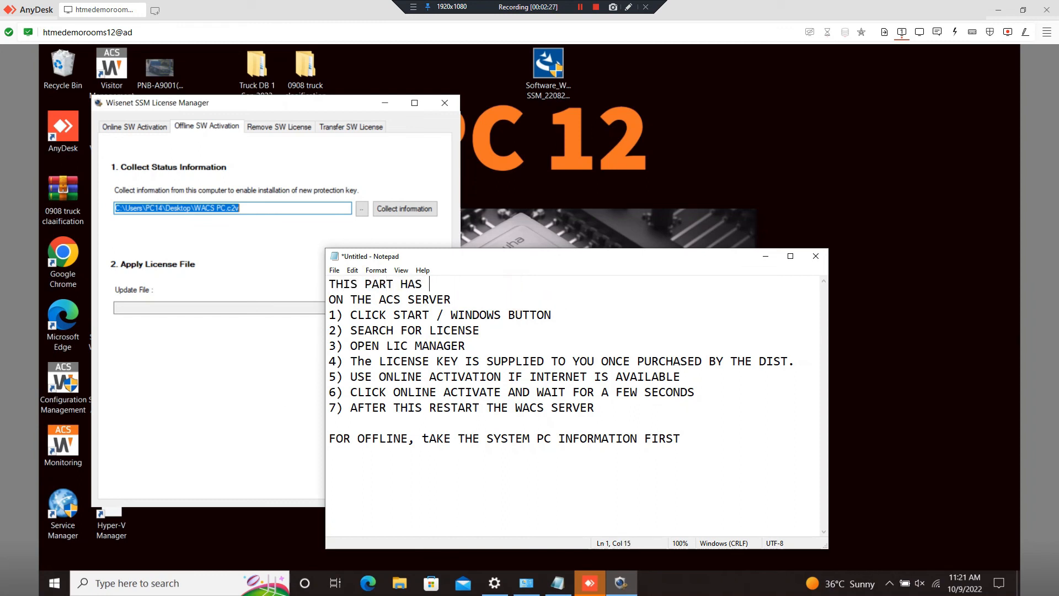
{"action": "key", "text": "BackSpace"}
{"action": "key", "text": "BackSpace"}
{"action": "key", "text": "BackSpace"}
{"action": "key", "text": "BackSpace"}
{"action": "key", "text": "BackSpace"}
{"action": "type", "text": "AUDIO"}
{"action": "left_click", "coordinate": [366, 284]}
{"action": "type", "text": "VIDEO"}
- Add offline step '2) GO TO' followed by the pasted EMS customer login address
{"action": "left_click", "coordinate": [725, 446]}
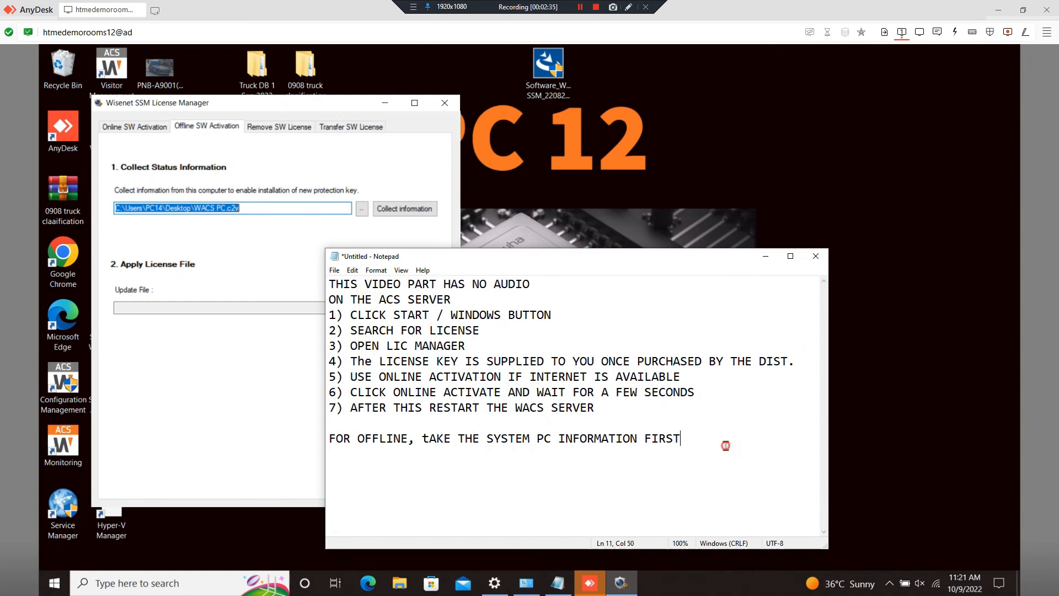
{"action": "key", "text": "Return"}
{"action": "type", "text": "2) GOT"}
{"action": "key", "text": "BackSpace"}
{"action": "key", "text": "BackSpace"}
{"action": "type", "text": "TO"}
{"action": "type", "text": "https://ems.samsungsecurity.com/ems/customerLogin.html"}
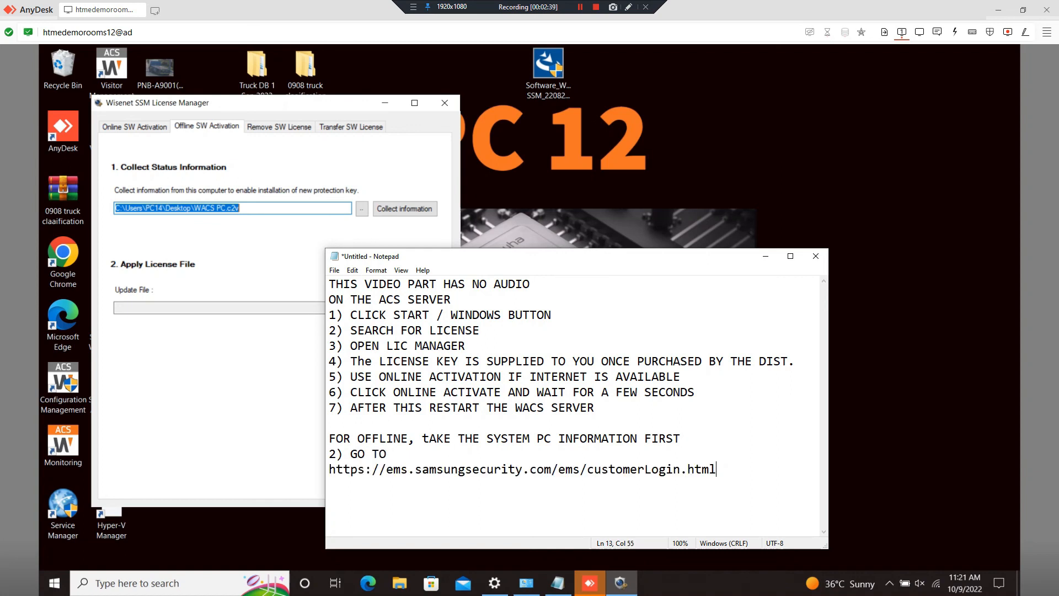
- Maximize Notepad, select the EMS login address, and switch between the notes and the browser
{"action": "scroll", "coordinate": [687, 473], "scroll_direction": "up", "scroll_amount": 1}
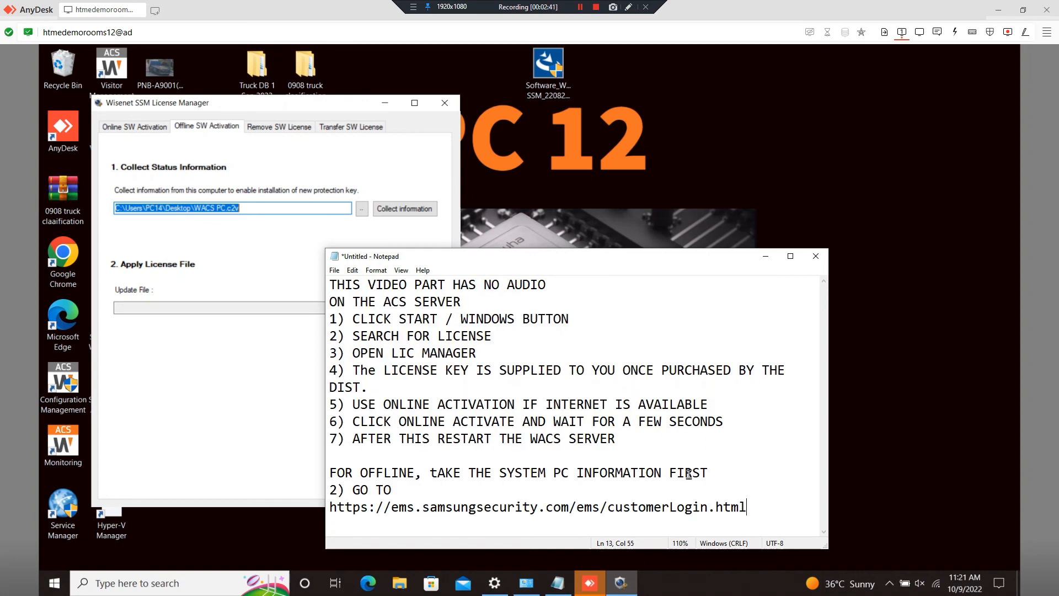
{"action": "double_click", "coordinate": [608, 256]}
{"action": "scroll", "coordinate": [141, 281], "scroll_direction": "up", "scroll_amount": 1}
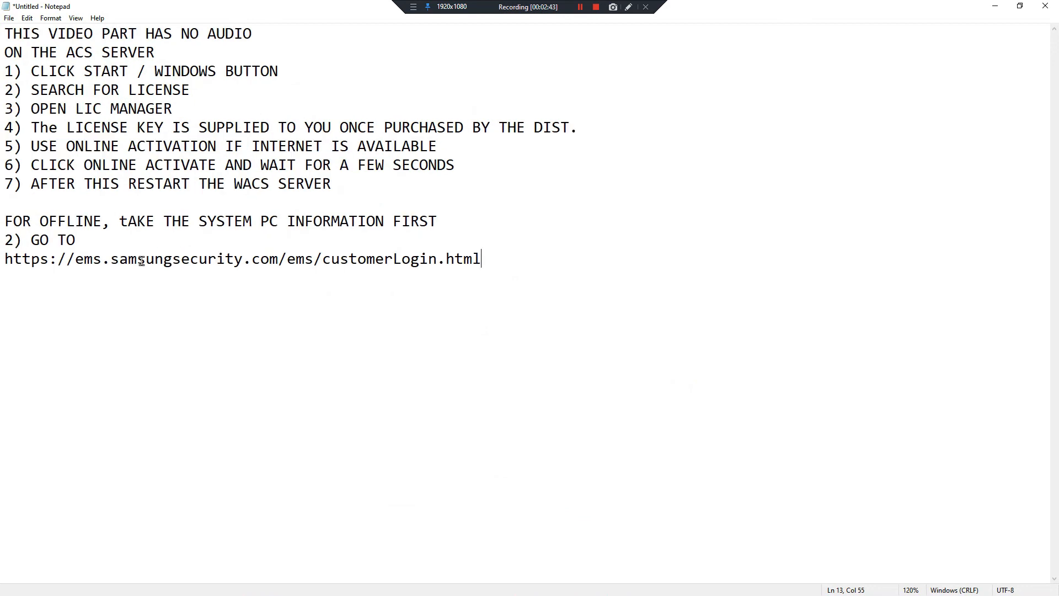
{"action": "left_click", "coordinate": [74, 262]}
{"action": "left_click_drag", "start_coordinate": [74, 263], "coordinate": [513, 272]}
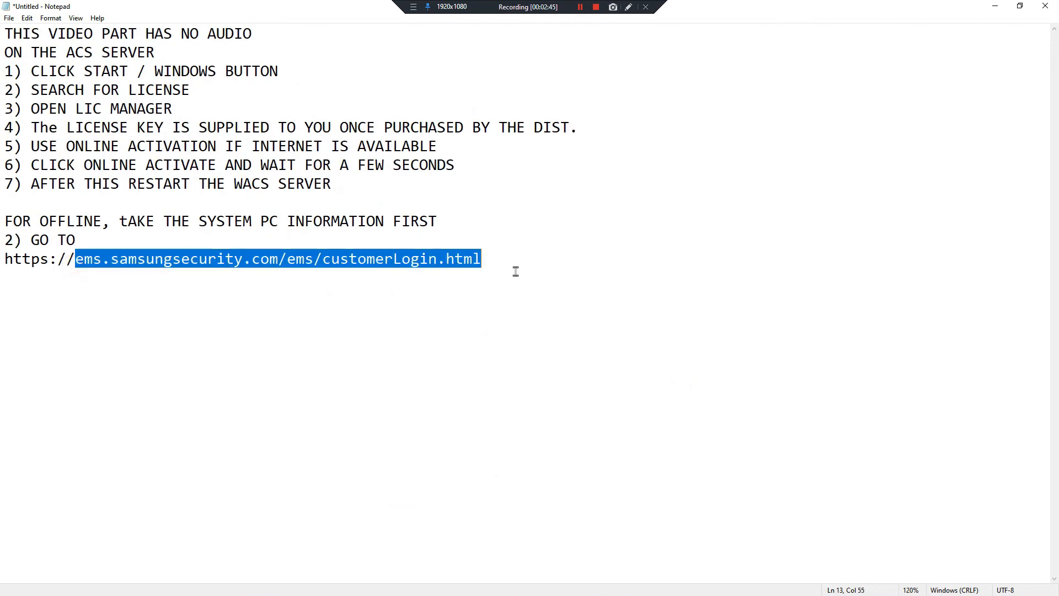
{"action": "left_click", "coordinate": [511, 264]}
{"action": "key", "text": "alt+Tab"}
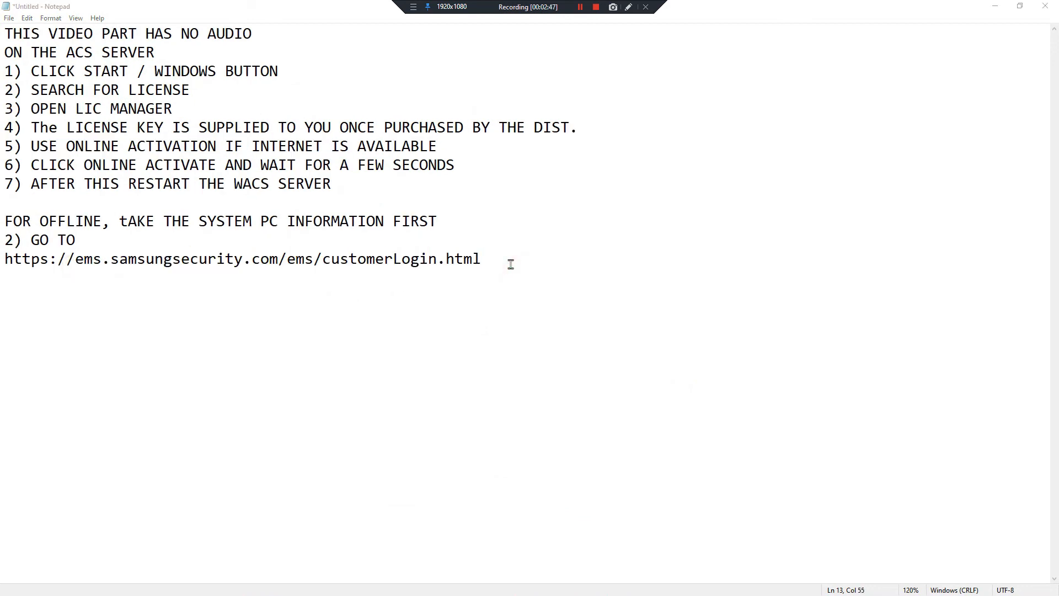
{"action": "key", "text": "alt+Tab"}
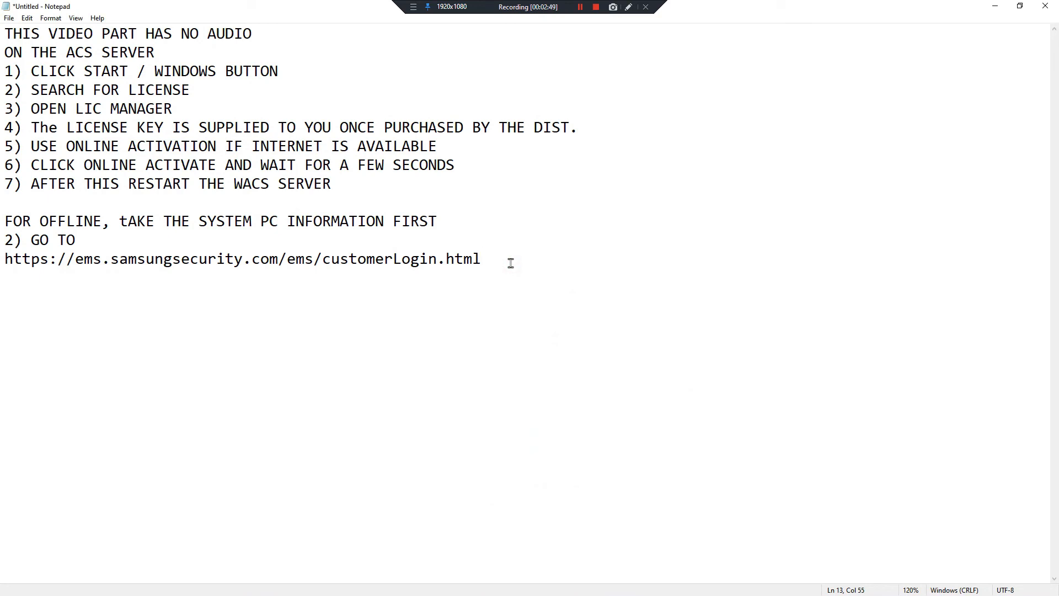
{"action": "key", "text": "alt+Tab"}
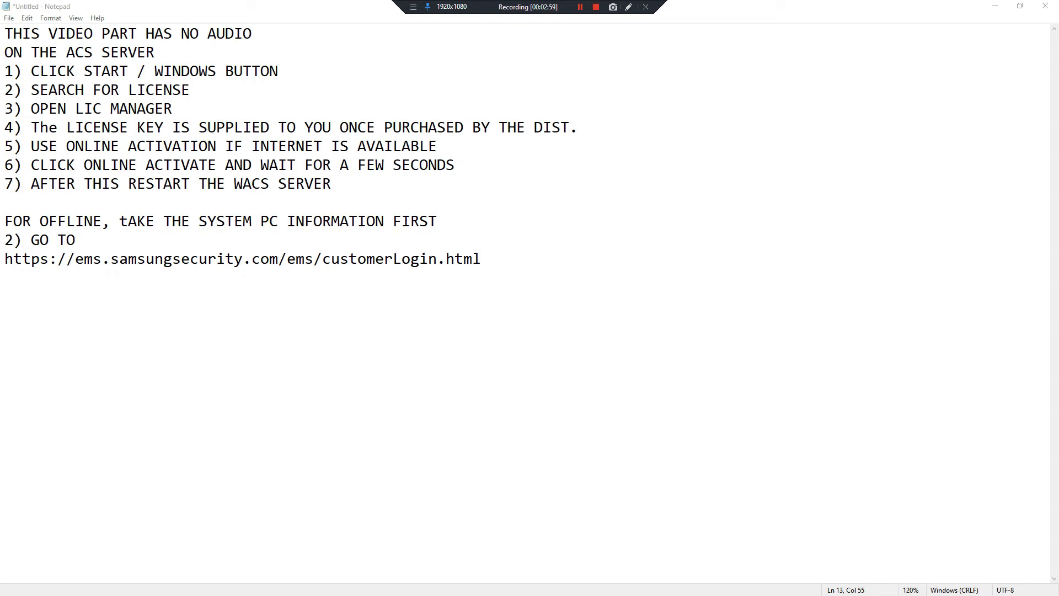
{"action": "key", "text": "alt+Tab"}
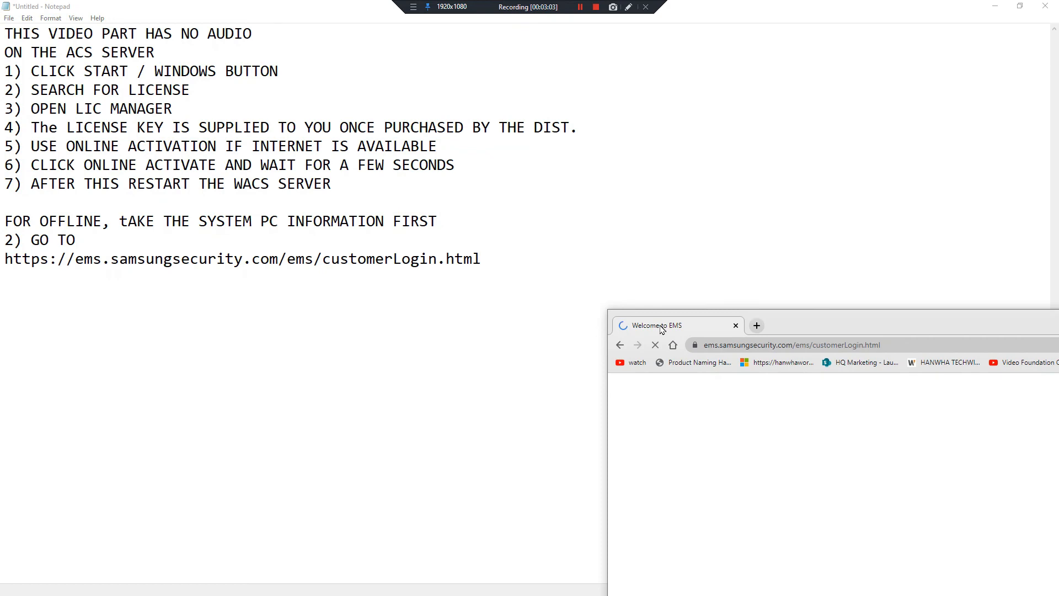
- Maximize the browser on the EMS Product Key Login page and focus the Product Key field
{"action": "double_click", "coordinate": [792, 323]}
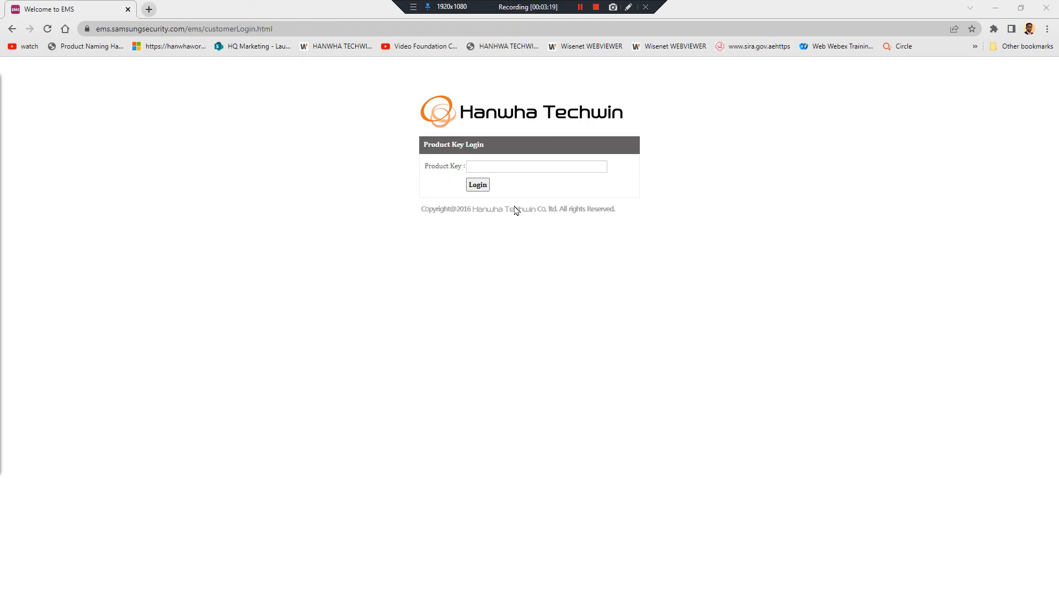
{"action": "left_click", "coordinate": [516, 166]}
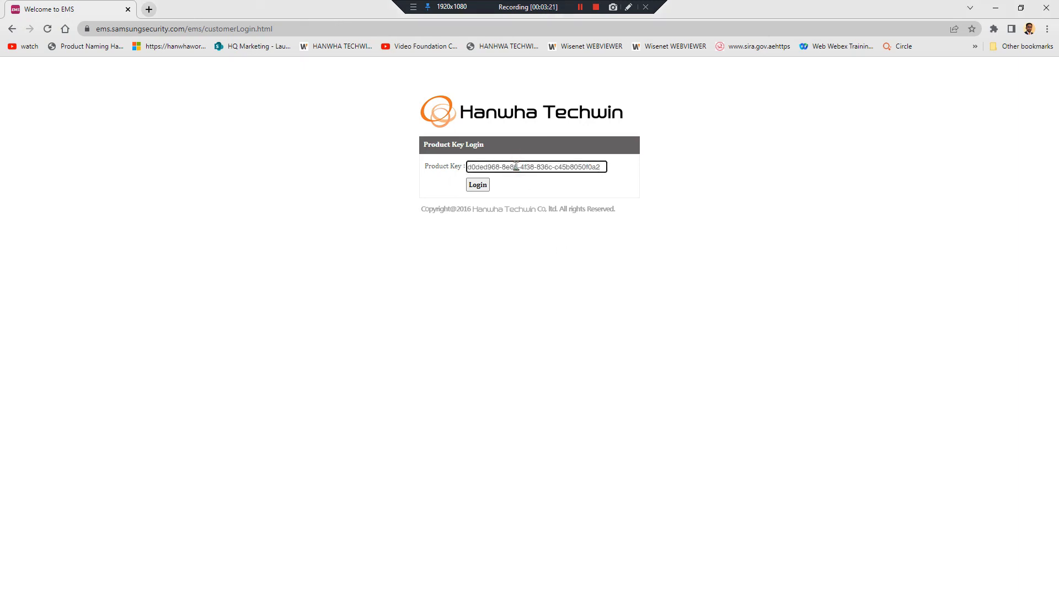
{"action": "key", "text": "alt+Tab"}
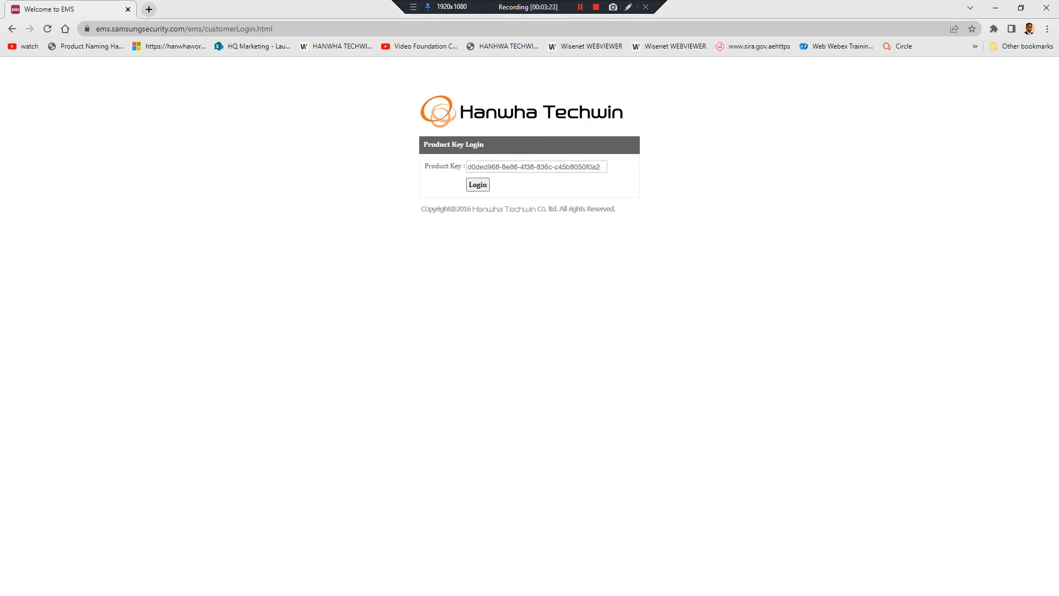
- Add the note '3) USE PRODUCT KEY TO ENTER THE WEB PAGE' in Notepad, then minimize it
{"action": "key", "text": "Return"}
{"action": "type", "text": "USE PRODUCT KE"}
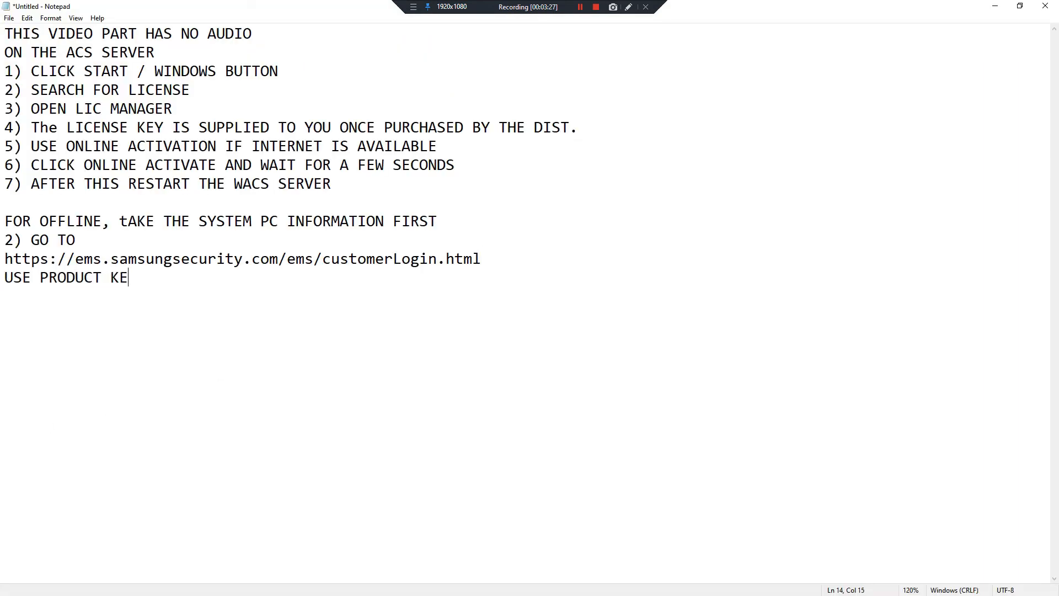
{"action": "type", "text": "Y TO ENTER THE"}
{"action": "key", "text": "BackSpace"}
{"action": "type", "text": "HE WEB PAGE"}
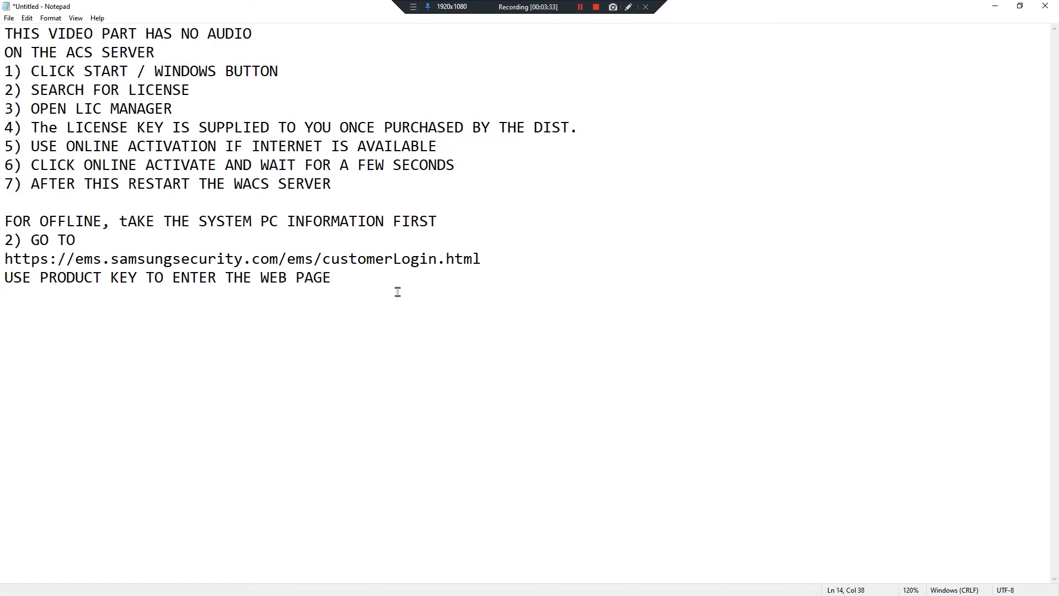
{"action": "key", "text": "Home"}
{"action": "type", "text": "3)"}
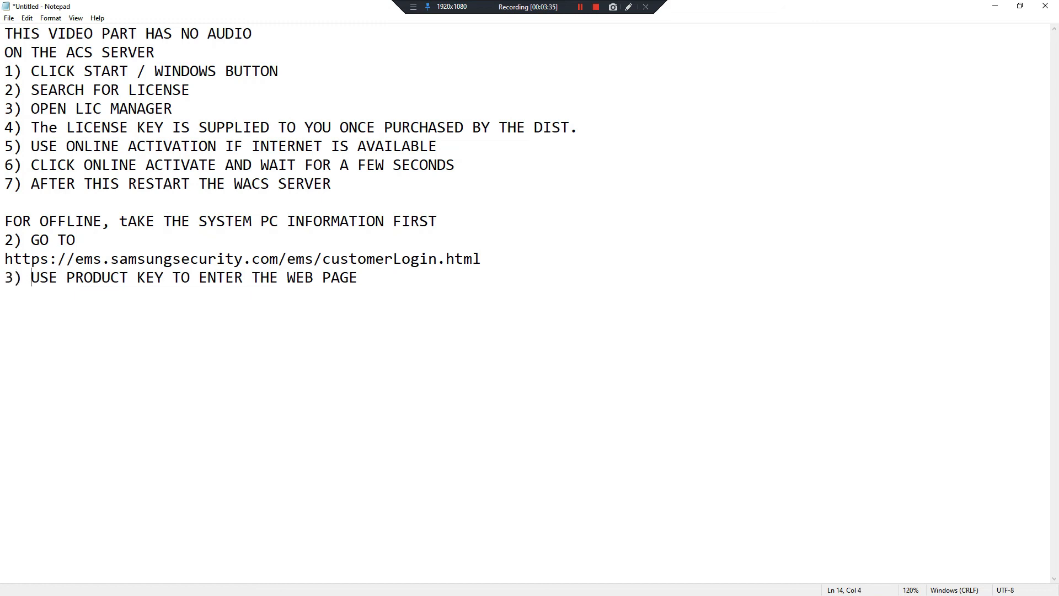
{"action": "left_click", "coordinate": [991, 5]}
- Log in to EMS with the product key and choose Offline Activation on the Product Key Details page
{"action": "left_click", "coordinate": [479, 189]}
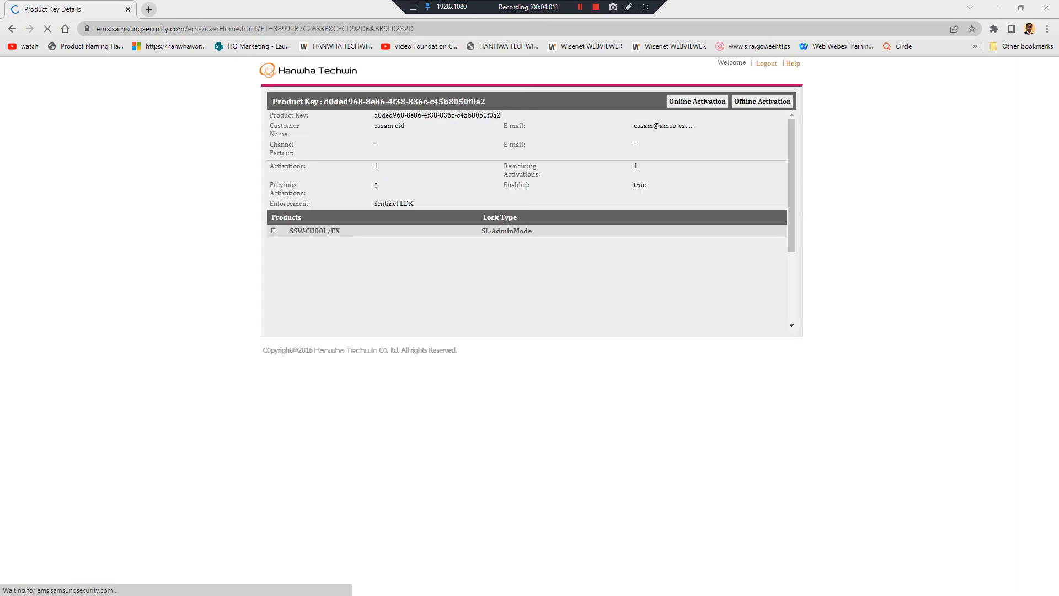
{"action": "left_click", "coordinate": [761, 103]}
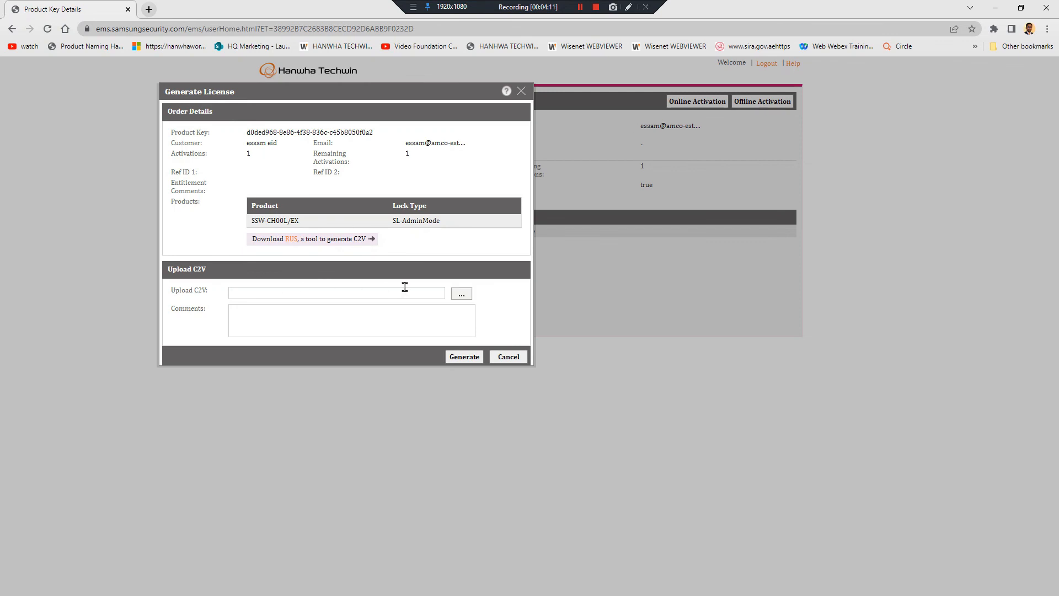
- Begin browsing for the C2V file in Generate License, then return to the remote License Manager
{"action": "left_click", "coordinate": [461, 294]}
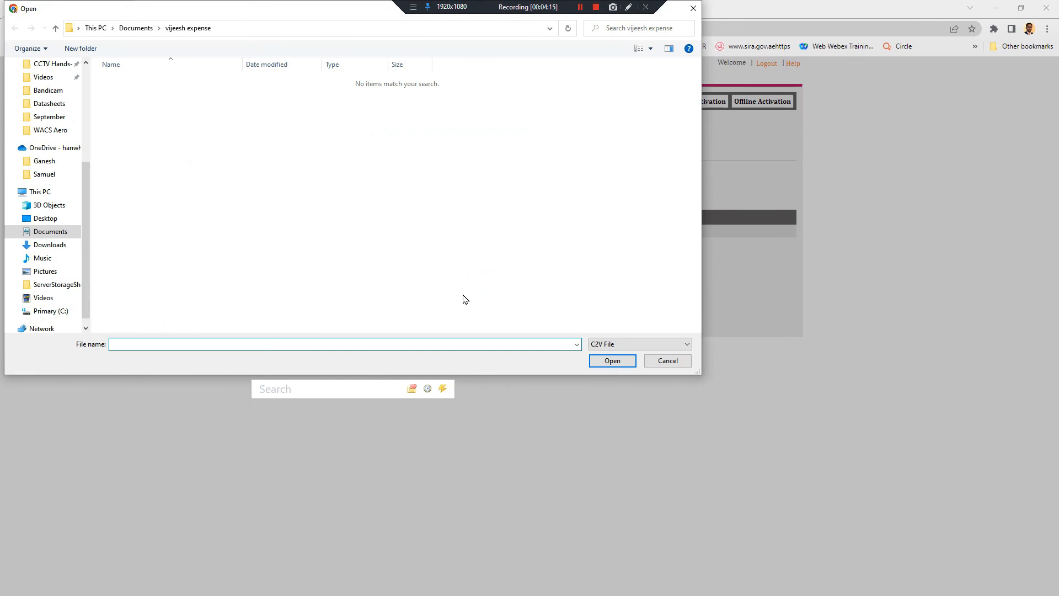
{"action": "left_click", "coordinate": [558, 515]}
{"action": "key", "text": "alt+Tab"}
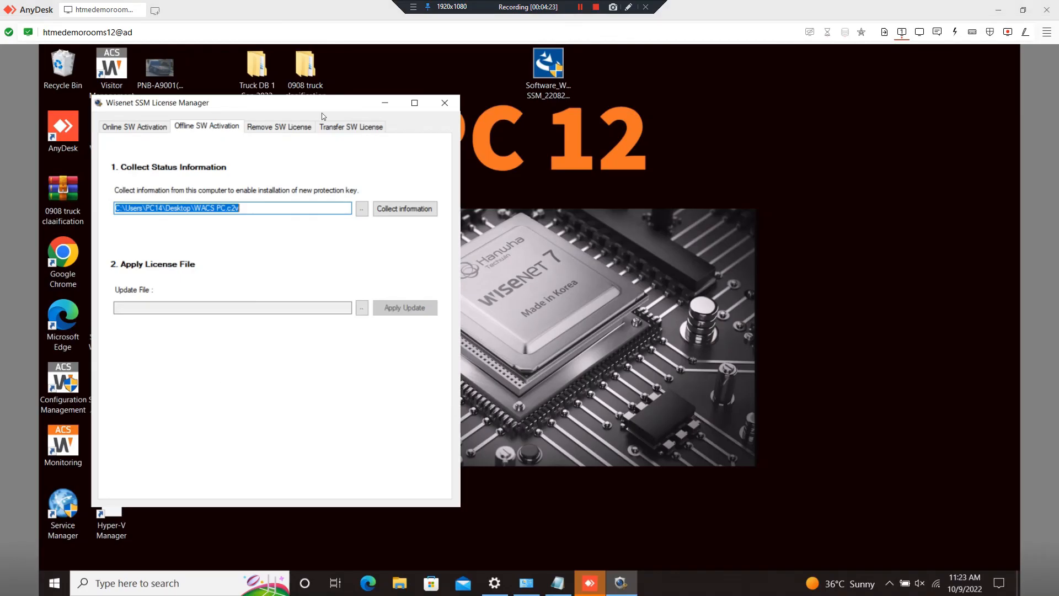
{"action": "left_click", "coordinate": [389, 106]}
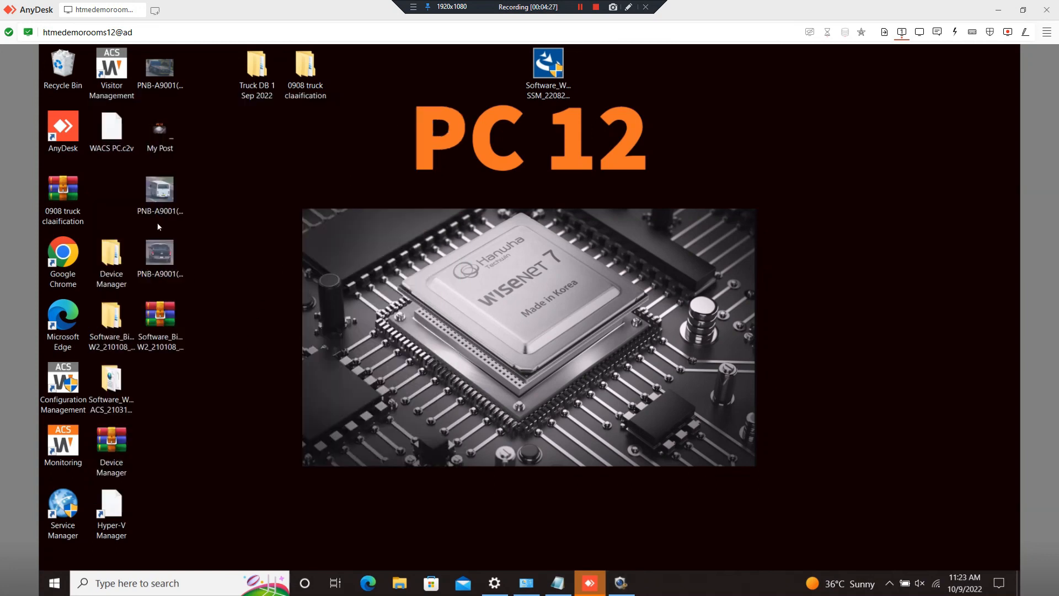
{"action": "left_click", "coordinate": [121, 136]}
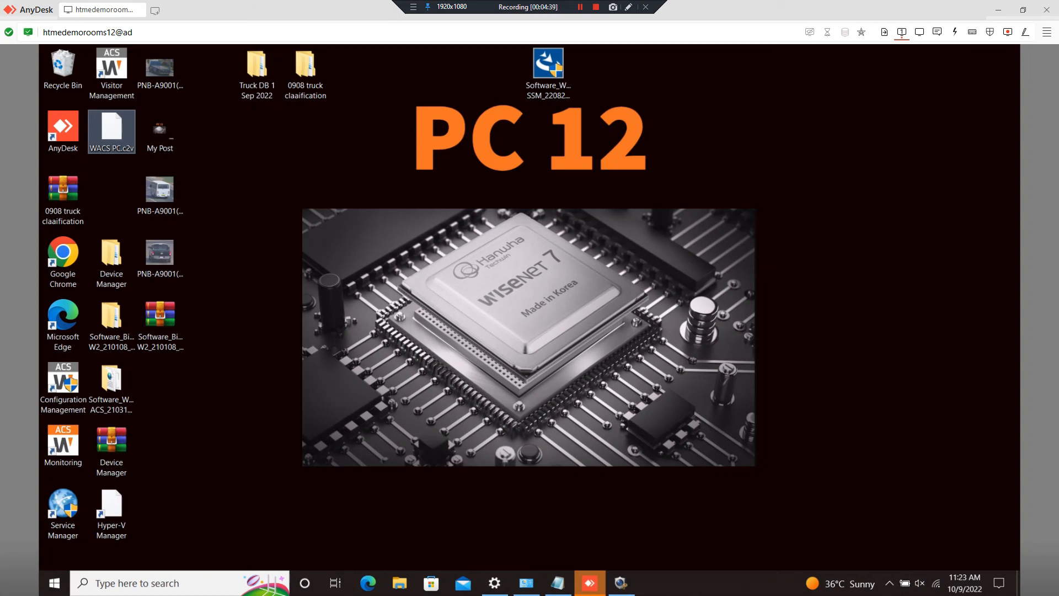
{"action": "left_click", "coordinate": [623, 589]}
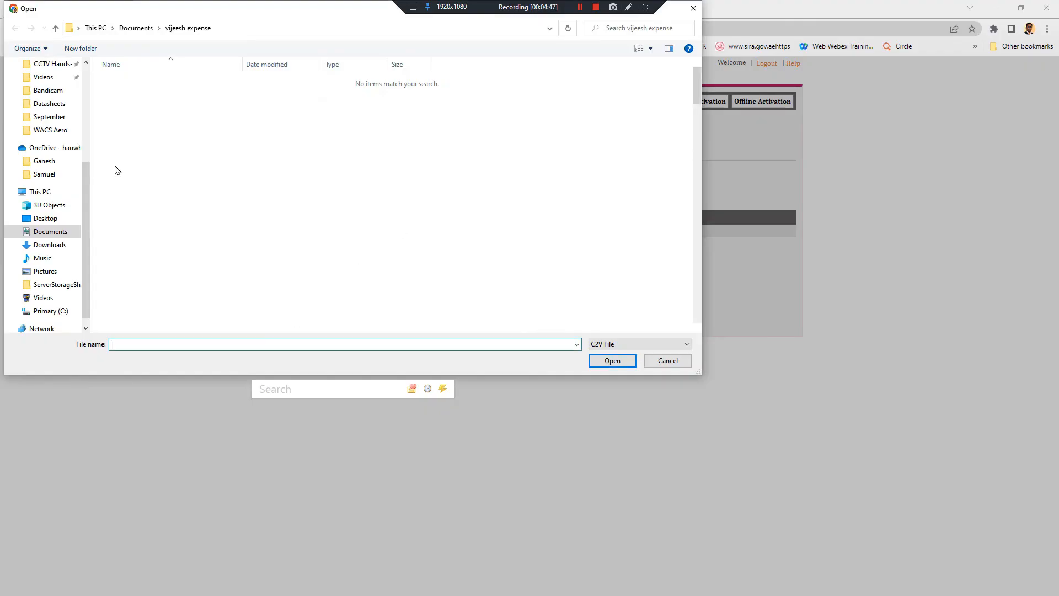
- Pick WACS PC.c2v from Documents, sorted newest first, as the C2V upload
{"action": "left_click", "coordinate": [48, 232]}
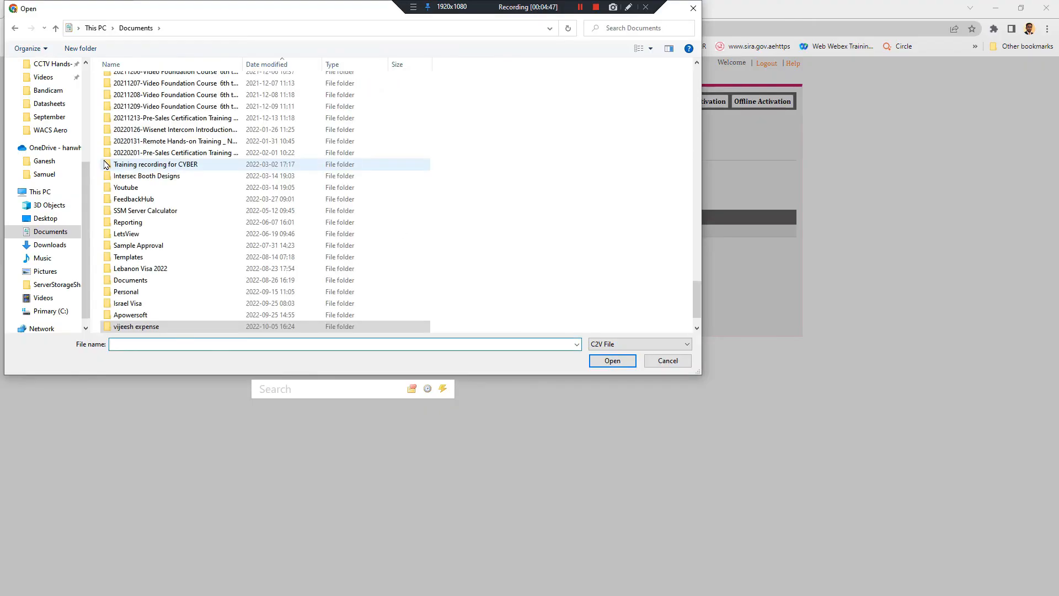
{"action": "left_click", "coordinate": [45, 219]}
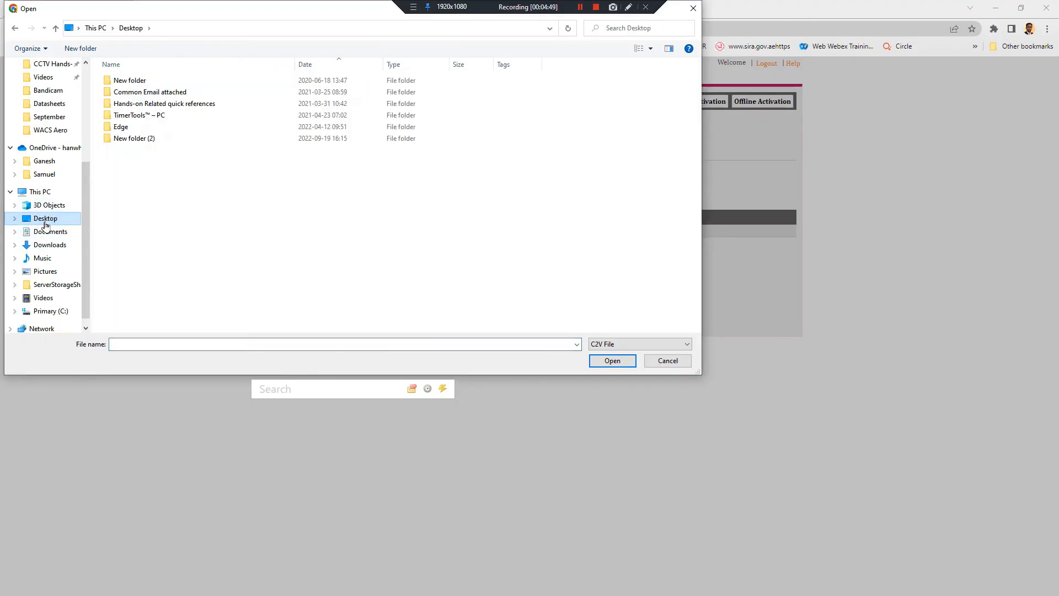
{"action": "left_click", "coordinate": [47, 231]}
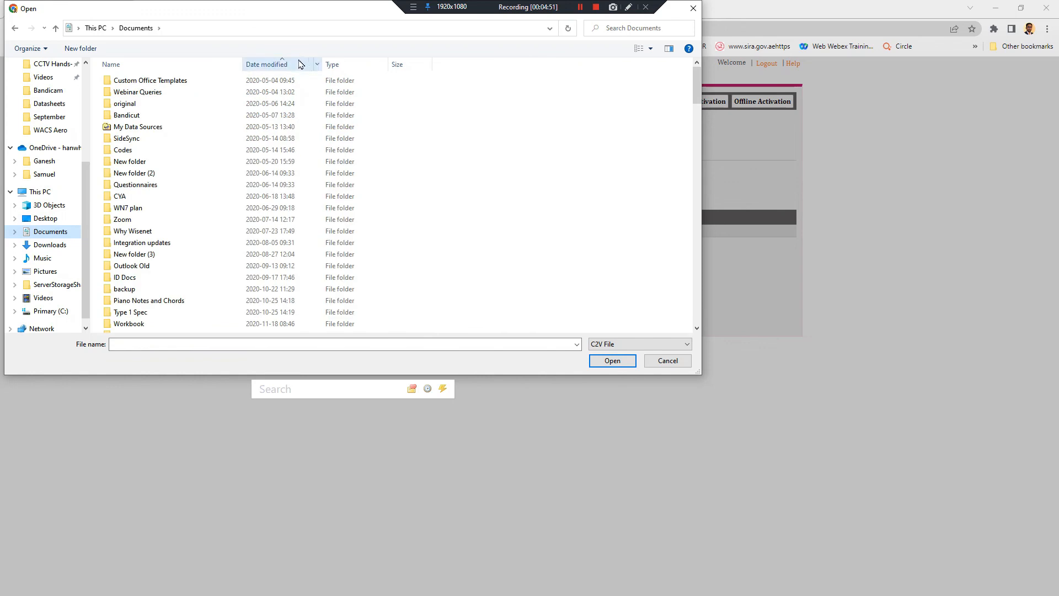
{"action": "left_click", "coordinate": [291, 65]}
{"action": "left_click", "coordinate": [119, 81]}
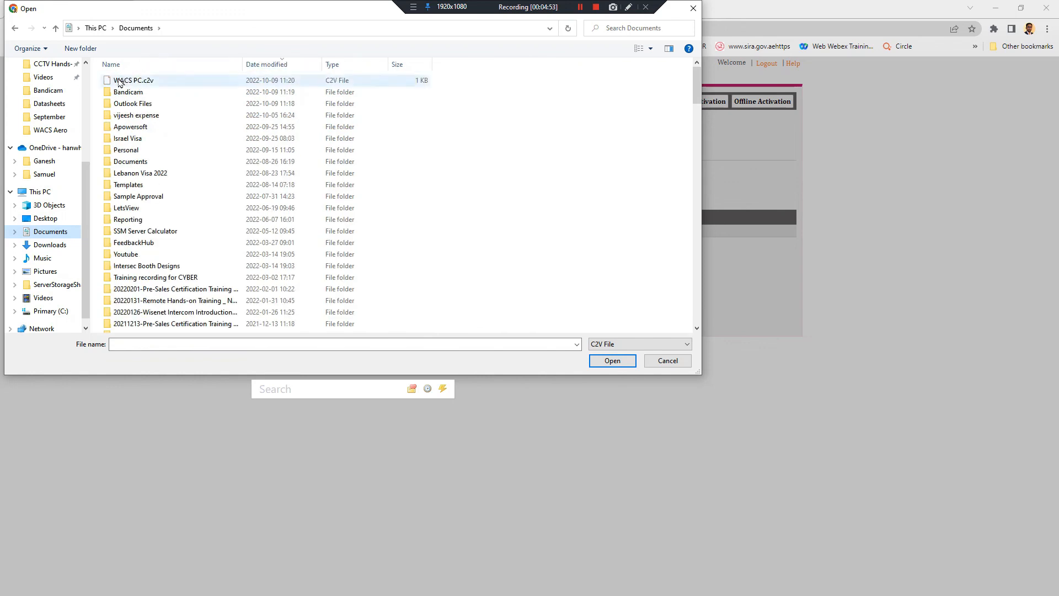
{"action": "double_click", "coordinate": [119, 81]}
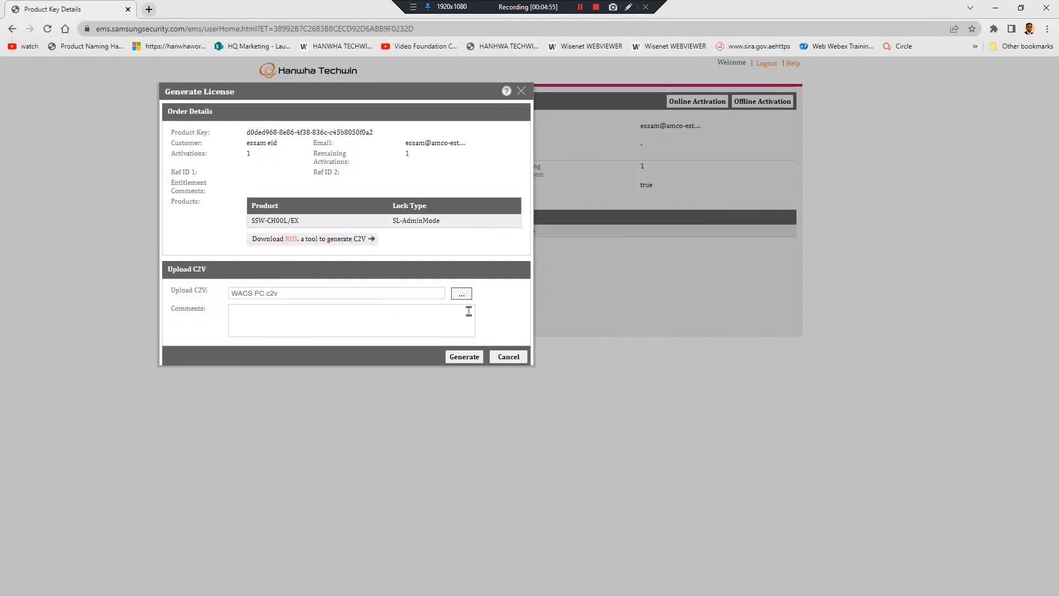
- Generate the V2C license from the C2V and download the V2C file
{"action": "left_click", "coordinate": [466, 356]}
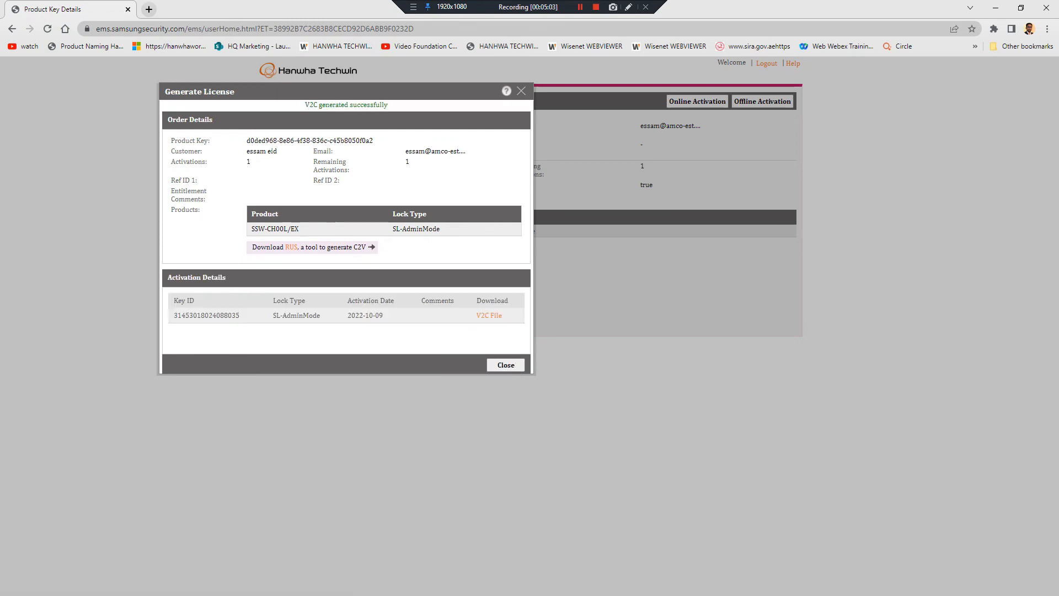
{"action": "left_click", "coordinate": [494, 317]}
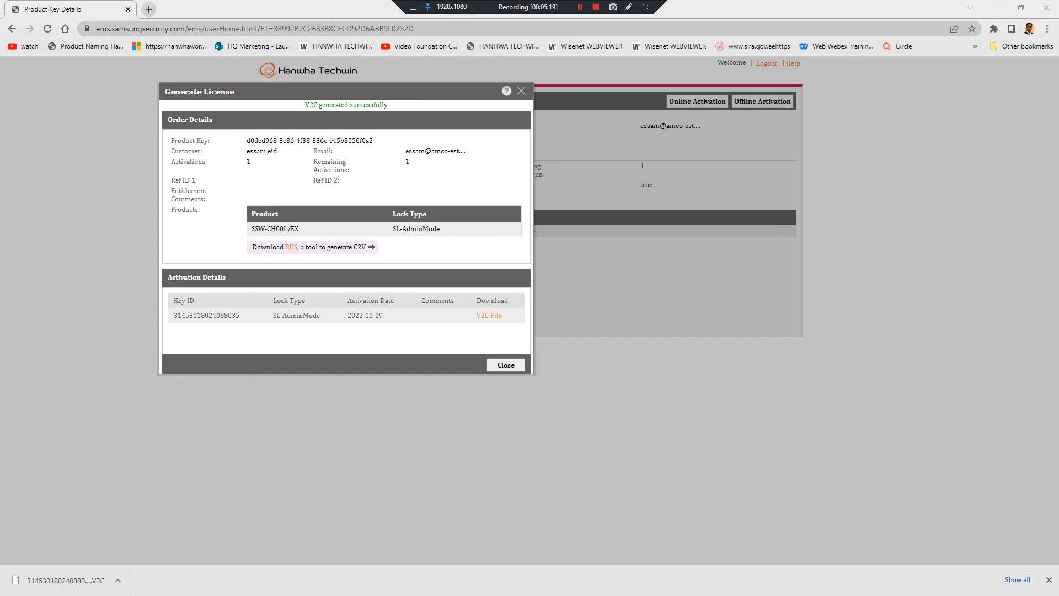
{"action": "key", "text": "alt+Tab"}
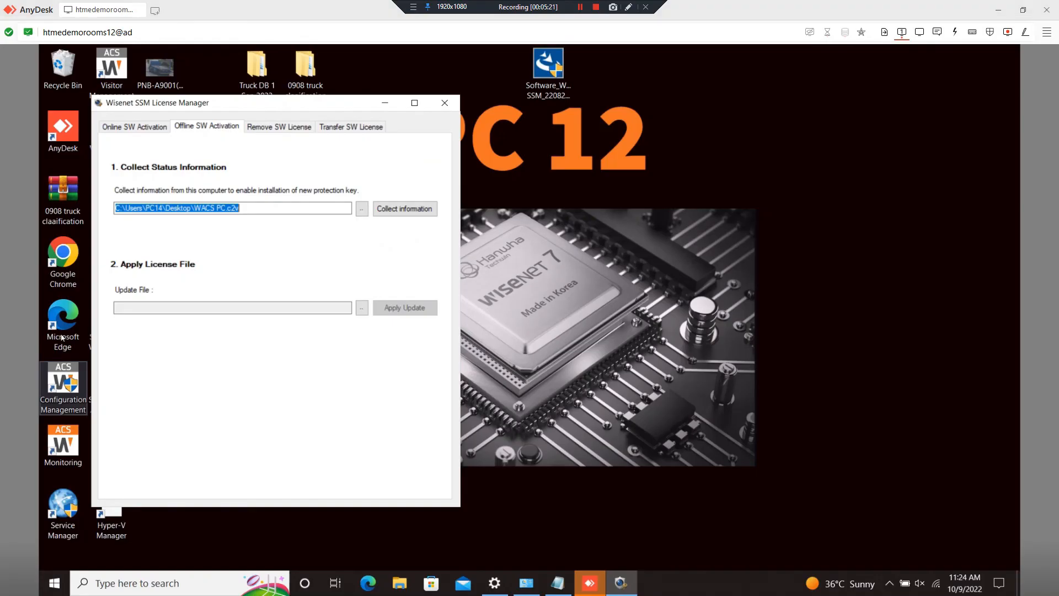
- Minimize the License Manager and paste the downloaded V2C file onto the remote desktop
{"action": "left_click", "coordinate": [582, 182]}
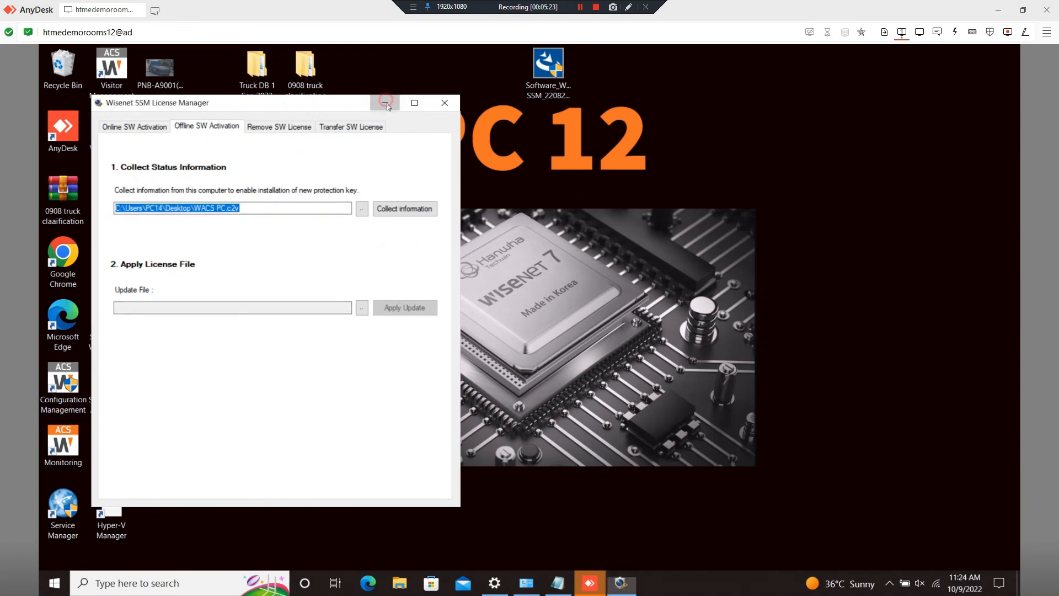
{"action": "left_click", "coordinate": [385, 103]}
{"action": "left_click", "coordinate": [201, 339]}
{"action": "key", "text": "ctrl+v"}
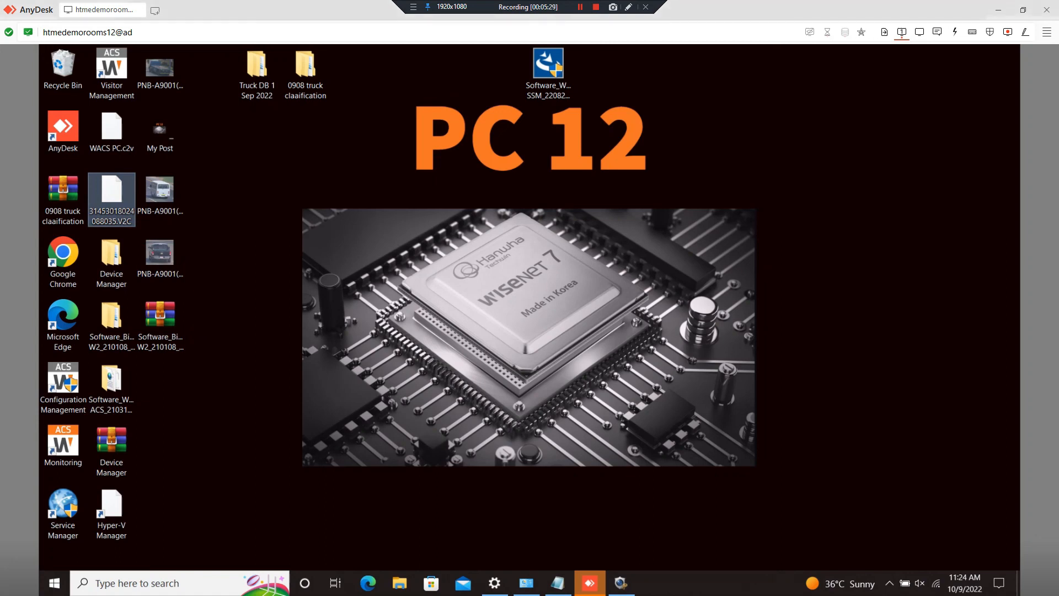
{"action": "key", "text": "alt+Tab"}
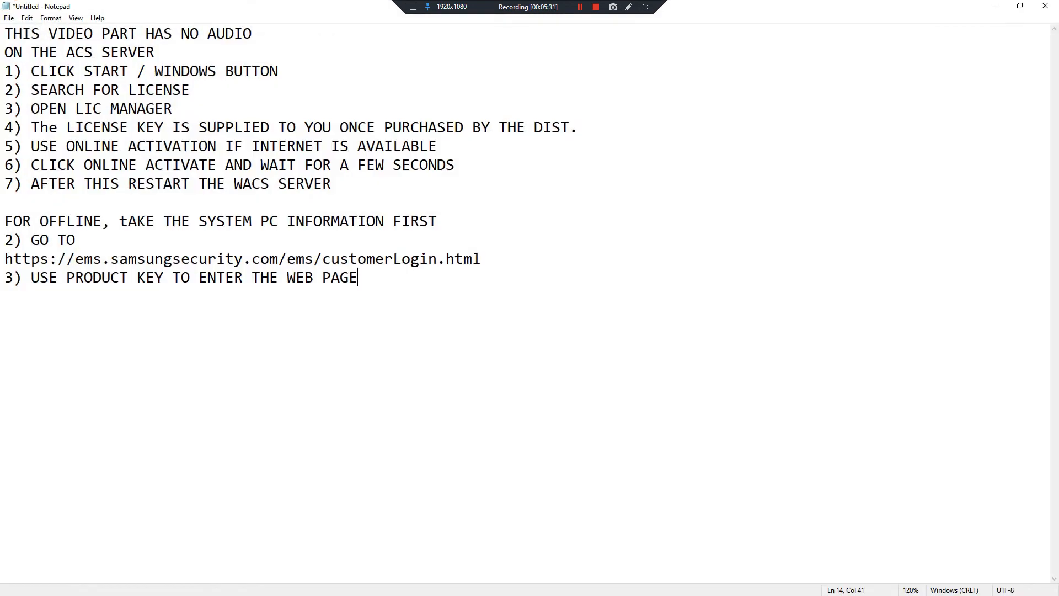
- Write note step 4 about uploading the C2V and generating the V2C file
{"action": "type", "text": "4) UPload and GENERATE TEH"}
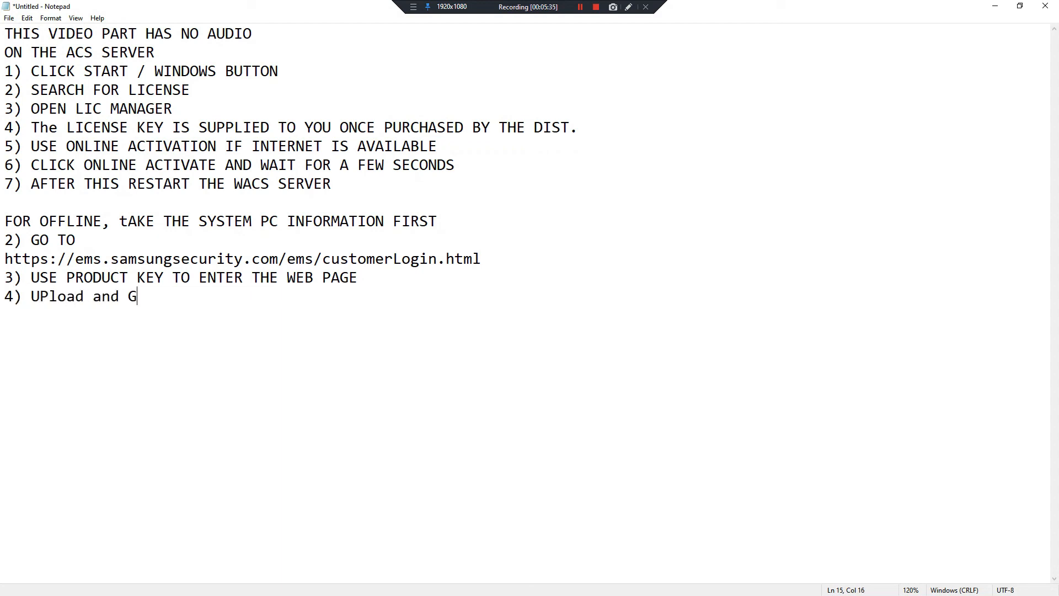
{"action": "key", "text": "BackSpace"}
{"action": "key", "text": "BackSpace"}
{"action": "key", "text": "BackSpace"}
{"action": "type", "text": "HE"}
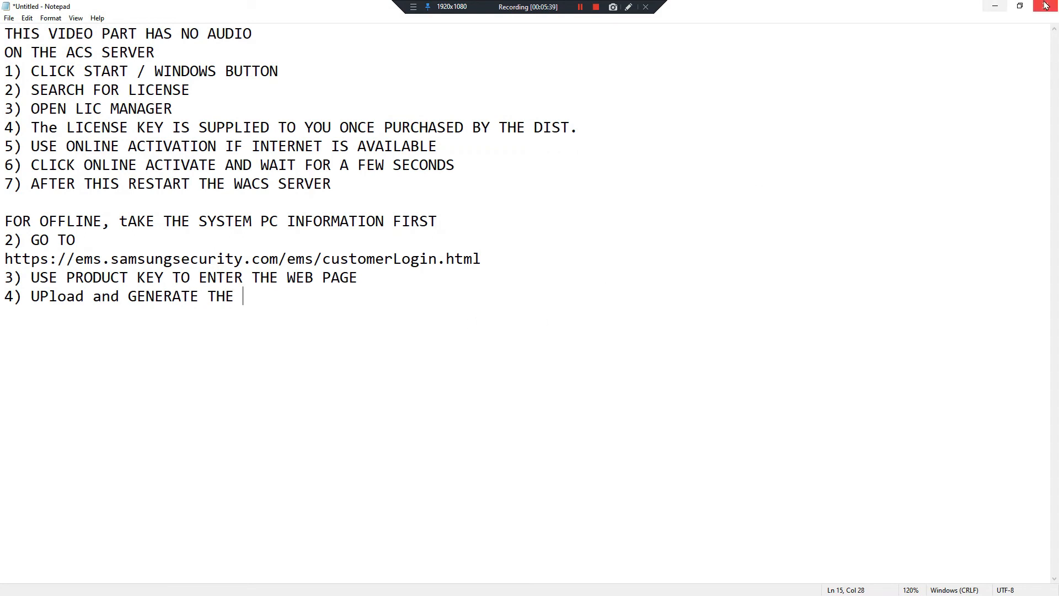
{"action": "left_click", "coordinate": [994, 6]}
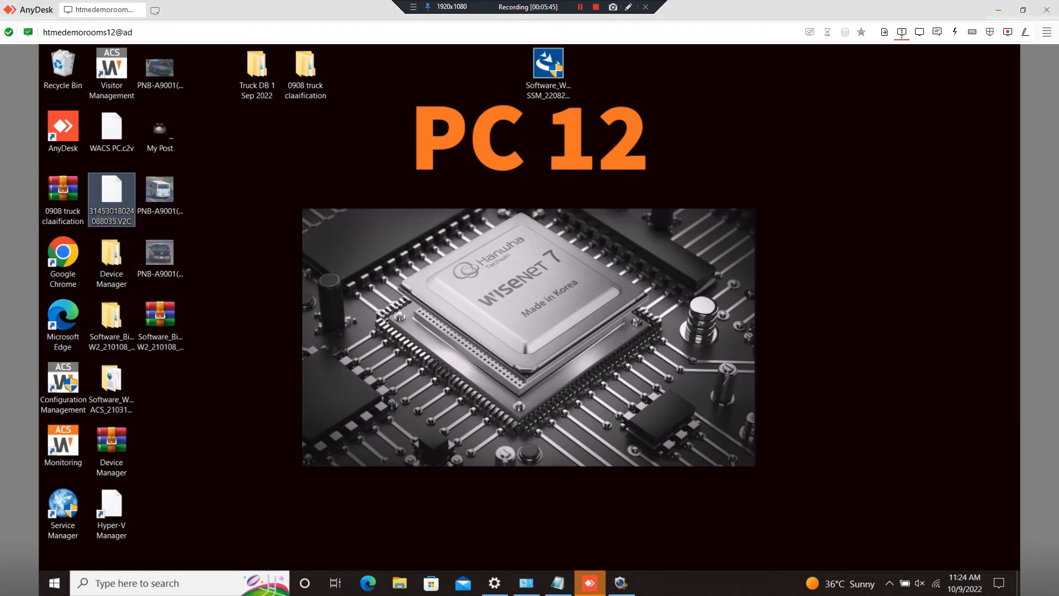
{"action": "key", "text": "alt+Tab"}
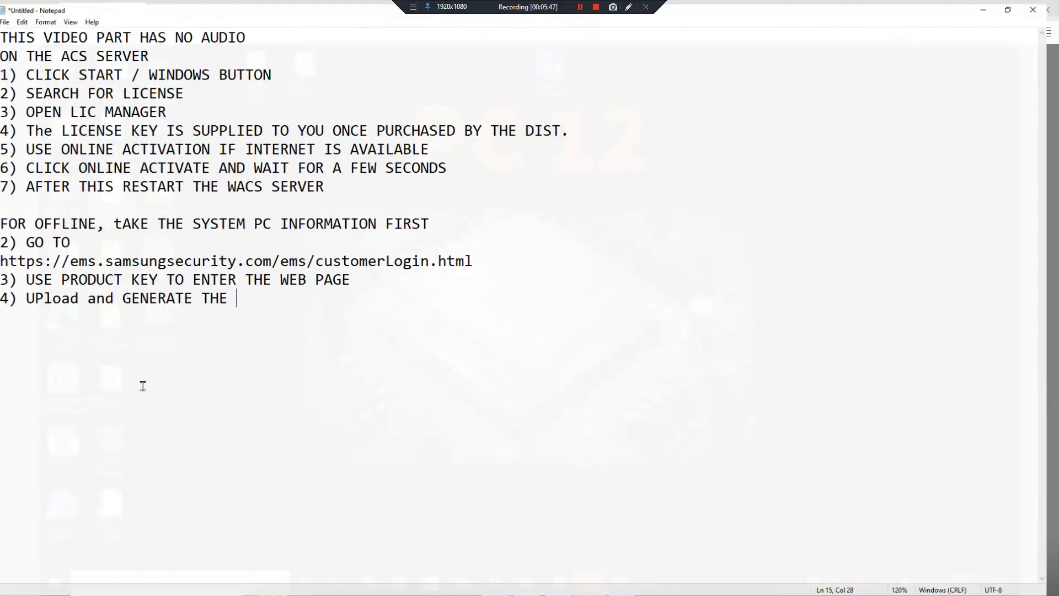
{"action": "left_click", "coordinate": [93, 300]}
{"action": "type", "text": "C2V"}
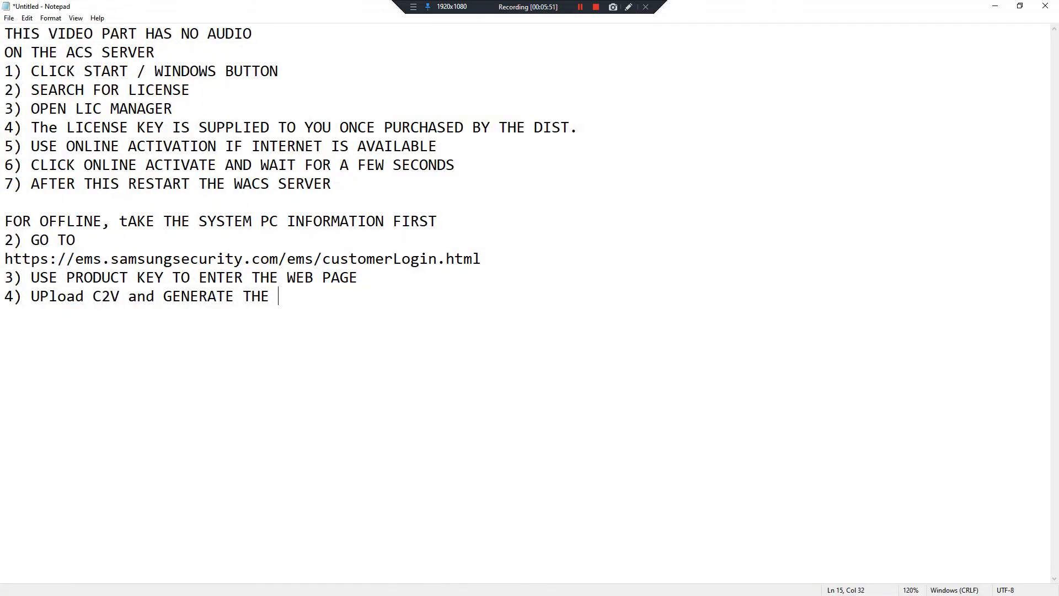
{"action": "type", "text": " V2C File"}
- Add steps 5 'NOW COPY THIS FILE TO YOUR WACS SERVER' and 6 'UPLOAD THIS FILE ON DEVICE MANAGER AND ACTIVATE'
{"action": "key", "text": "Return"}
{"action": "type", "text": "5) Now co"}
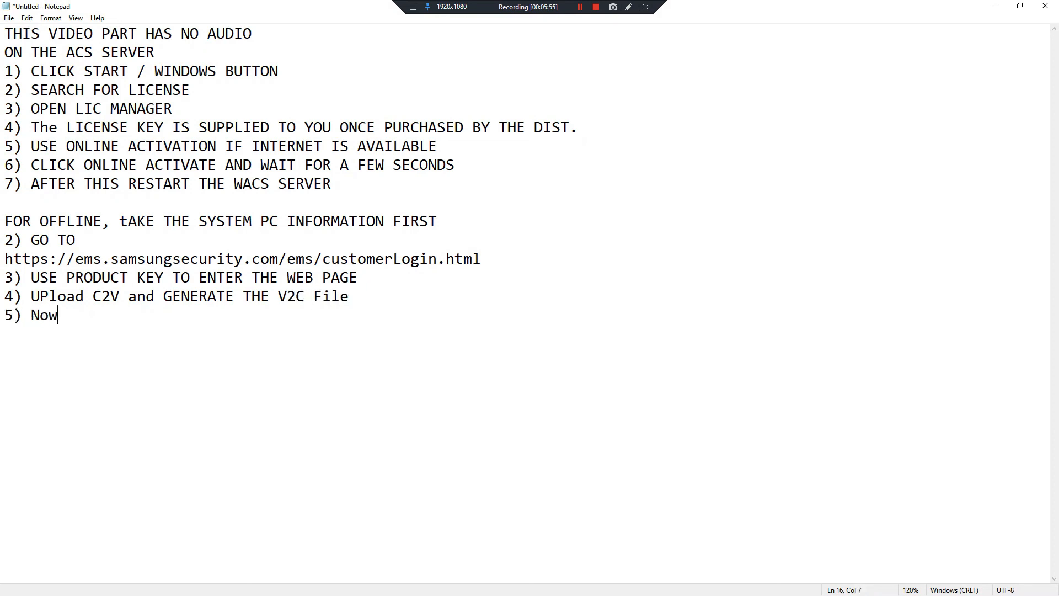
{"action": "key", "text": "BackSpace"}
{"action": "key", "text": "BackSpace"}
{"action": "key", "text": "BackSpace"}
{"action": "key", "text": "BackSpace"}
{"action": "key", "text": "BackSpace"}
{"action": "type", "text": "OW COPY THIS FILE "}
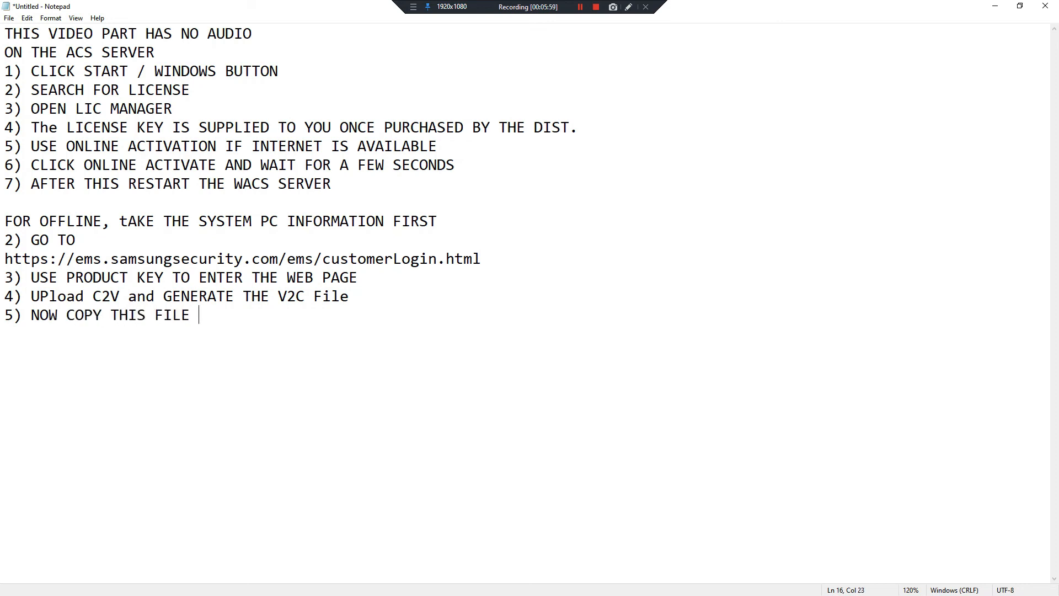
{"action": "type", "text": "TO YOUR WACS S"}
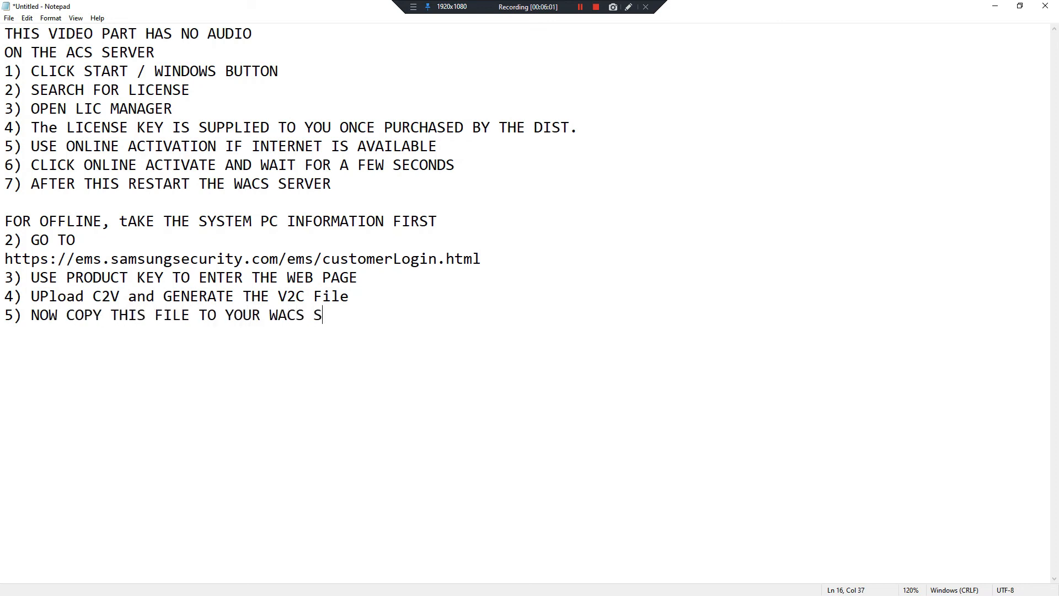
{"action": "type", "text": "ERVER6) Up"}
{"action": "key", "text": "BackSpace"}
{"action": "type", "text": "PL"}
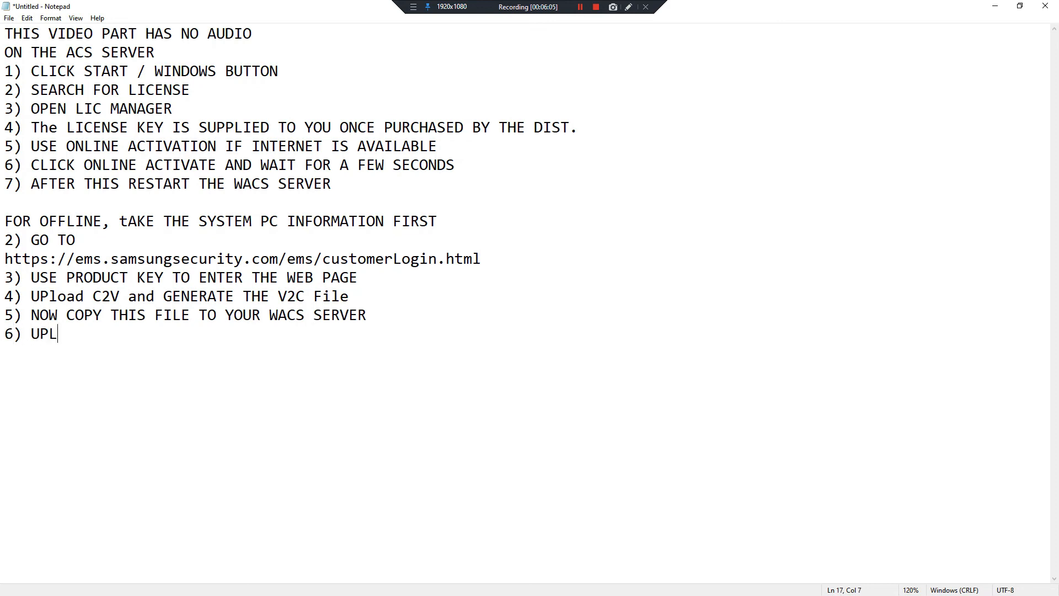
{"action": "type", "text": "OAD THIS FILE ON "}
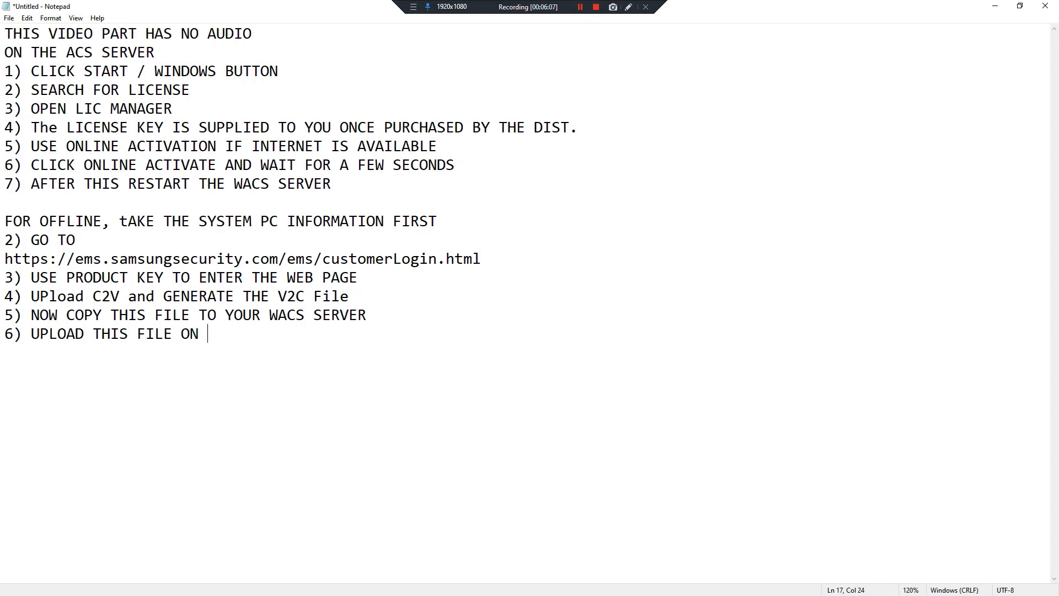
{"action": "type", "text": "DEVICE MANAGER AND ACTIVATE"}
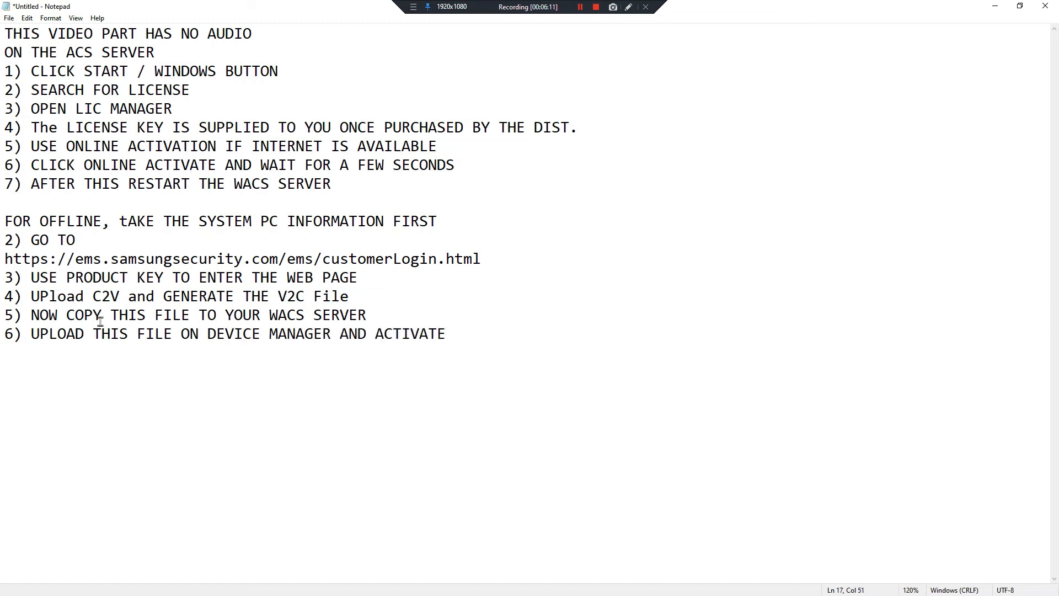
{"action": "left_click", "coordinate": [995, 6]}
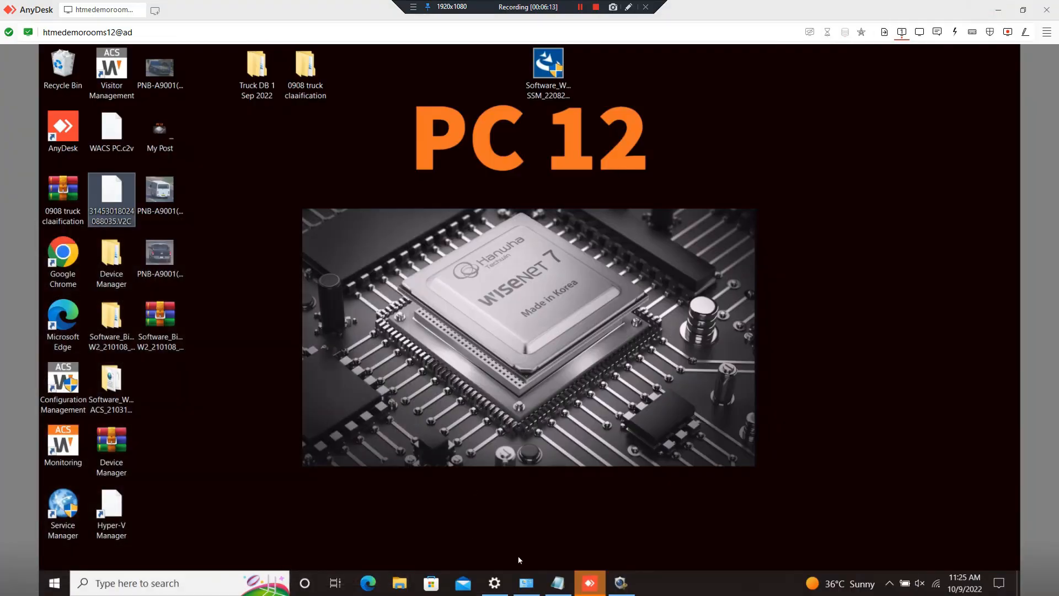
- Load the downloaded V2C file as the License Manager update file and apply it to activate
{"action": "left_click", "coordinate": [622, 583]}
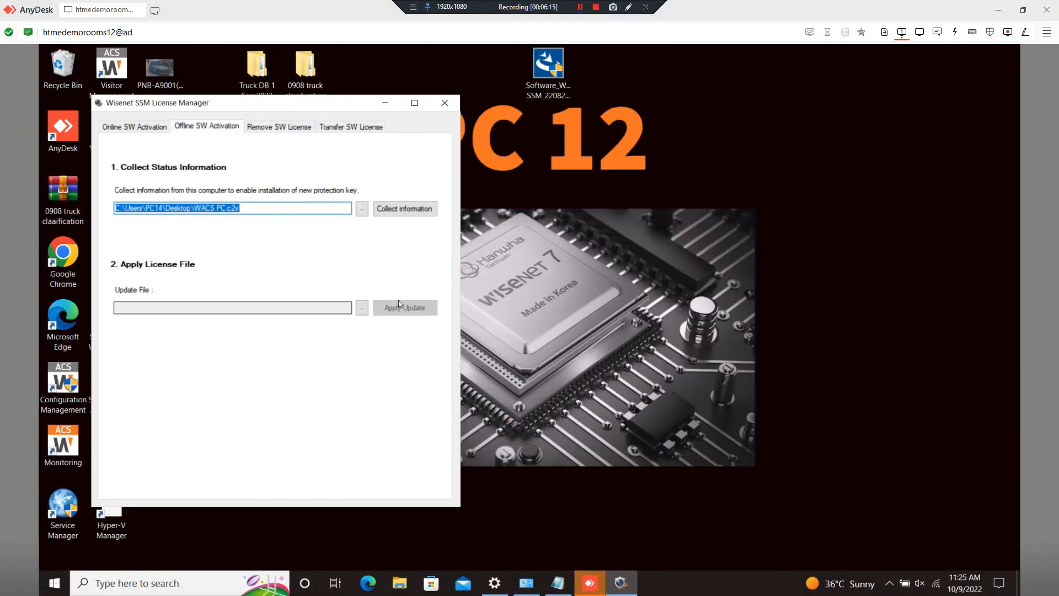
{"action": "left_click", "coordinate": [361, 308]}
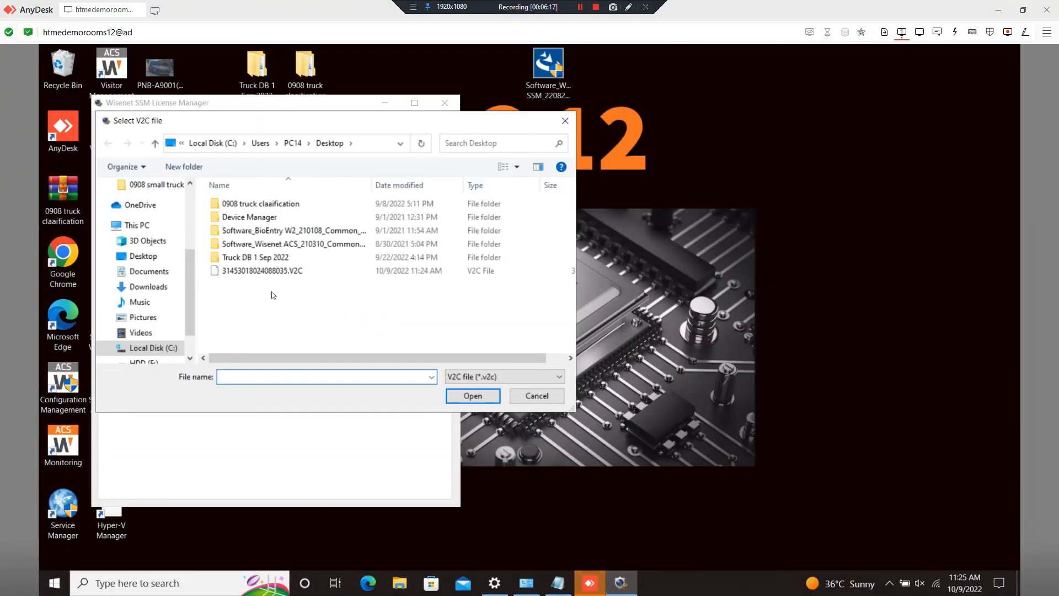
{"action": "double_click", "coordinate": [250, 273]}
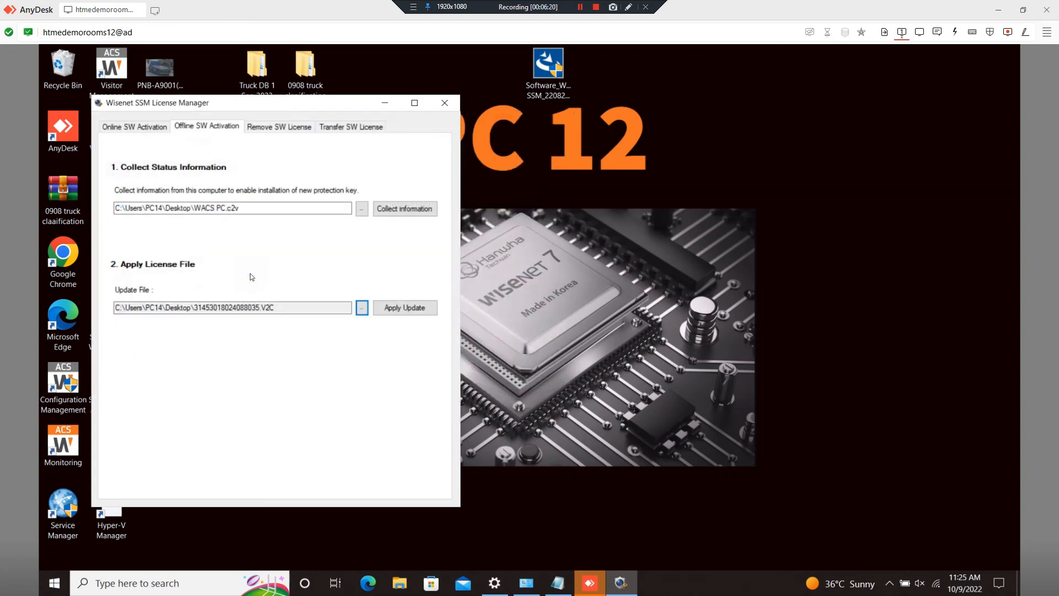
{"action": "left_click", "coordinate": [421, 311]}
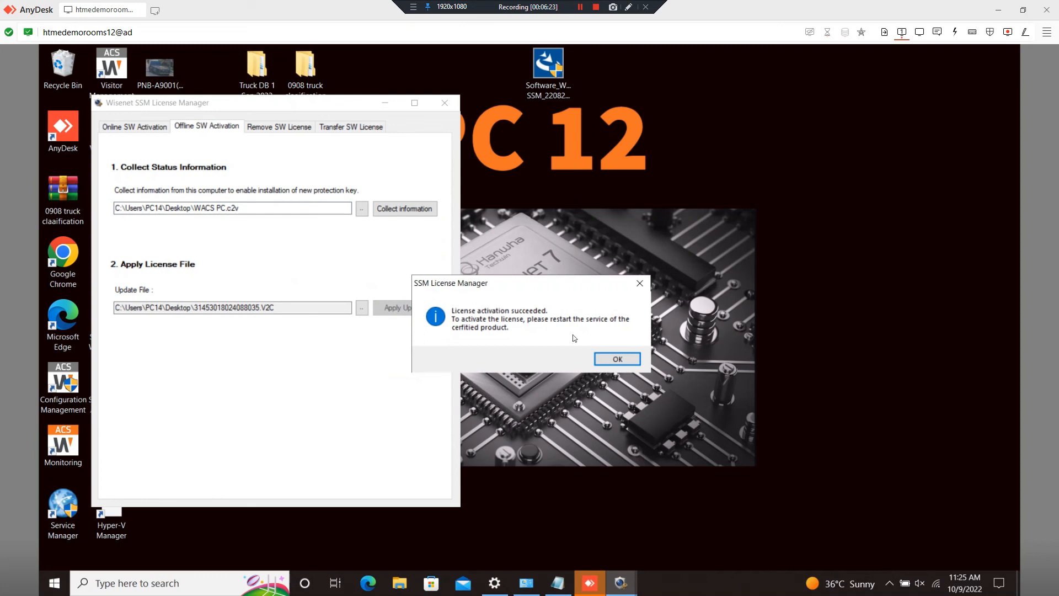